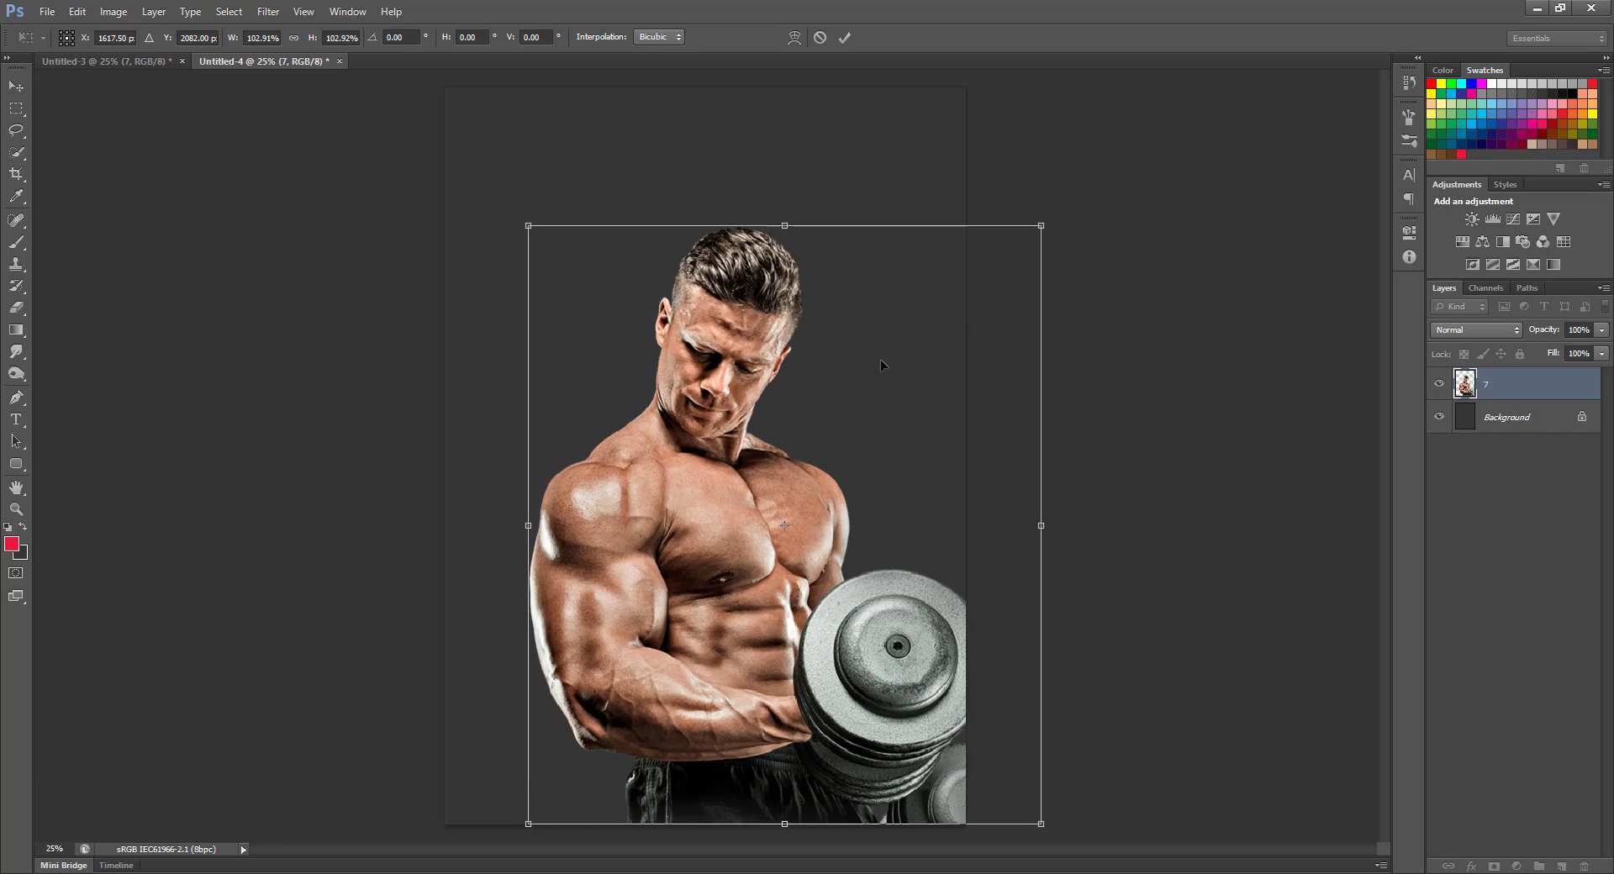
Step: Scale the man cutout down to about 100% width and height, keeping its feet edge at the canvas bottom
drag(1041, 226, 1027, 241)
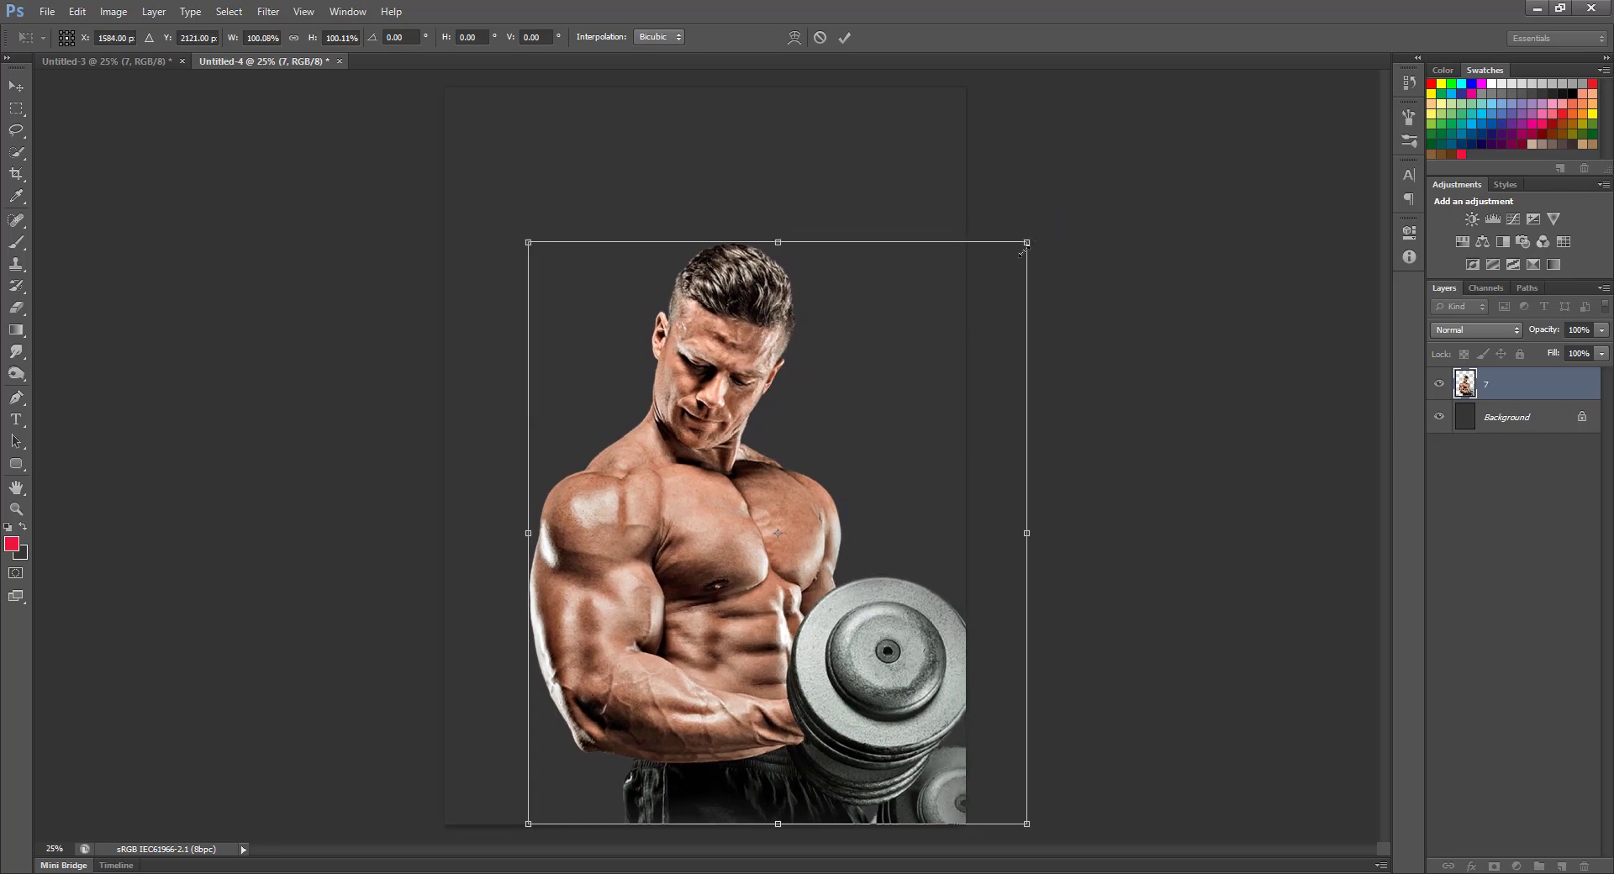
key(Return)
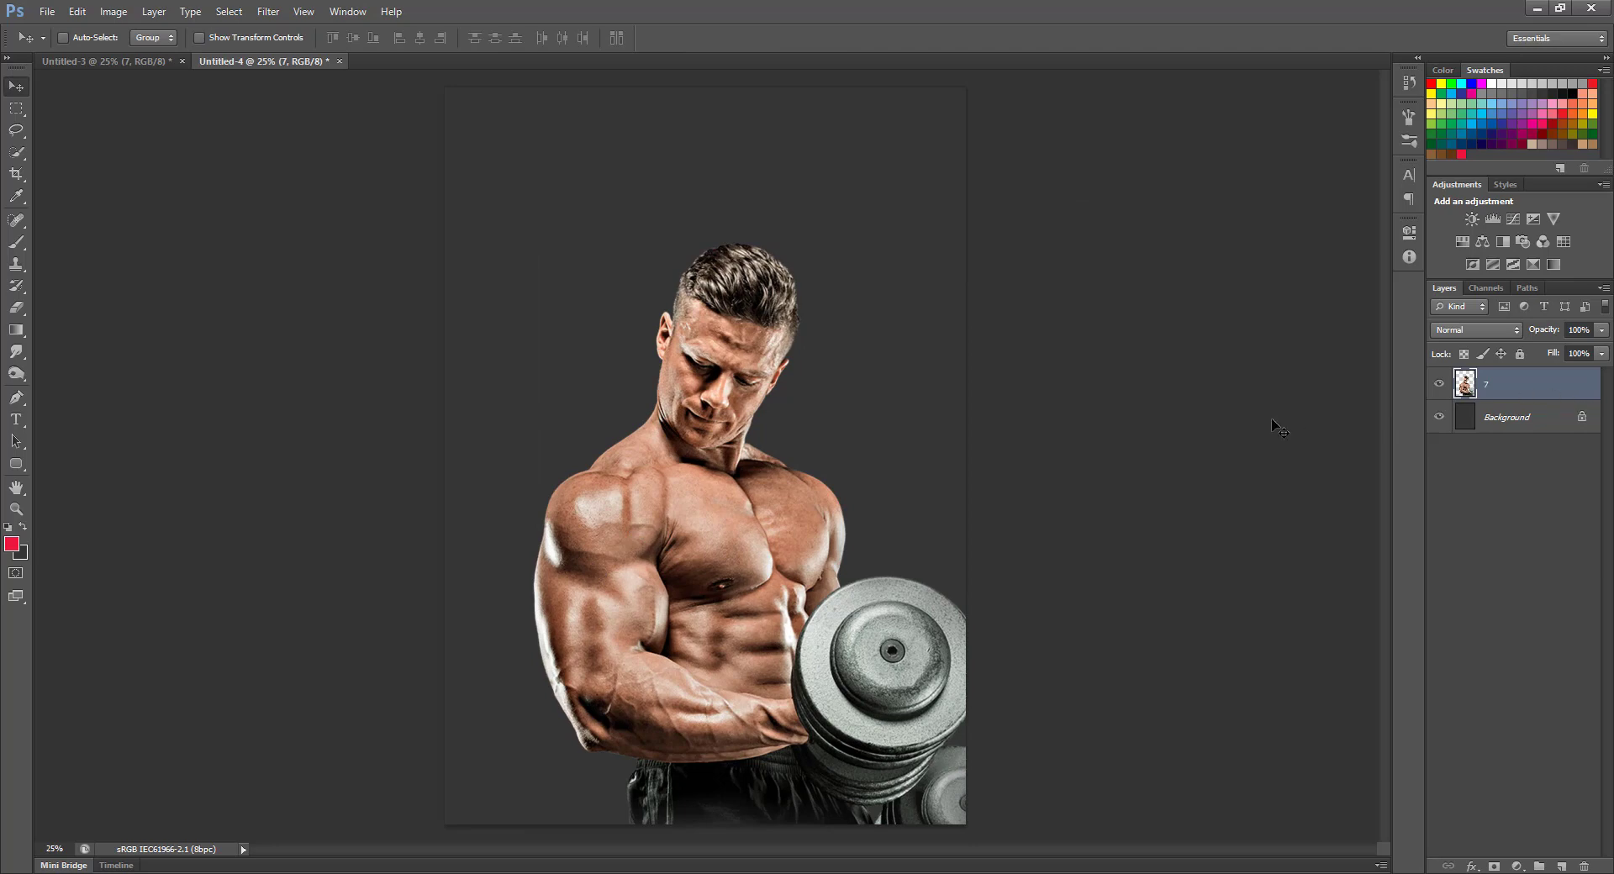
Step: Desaturate the man cutout with Hue/Saturation at saturation -100 and shift it slightly left on the canvas
key(ctrl+u)
drag(1333, 404, 908, 415)
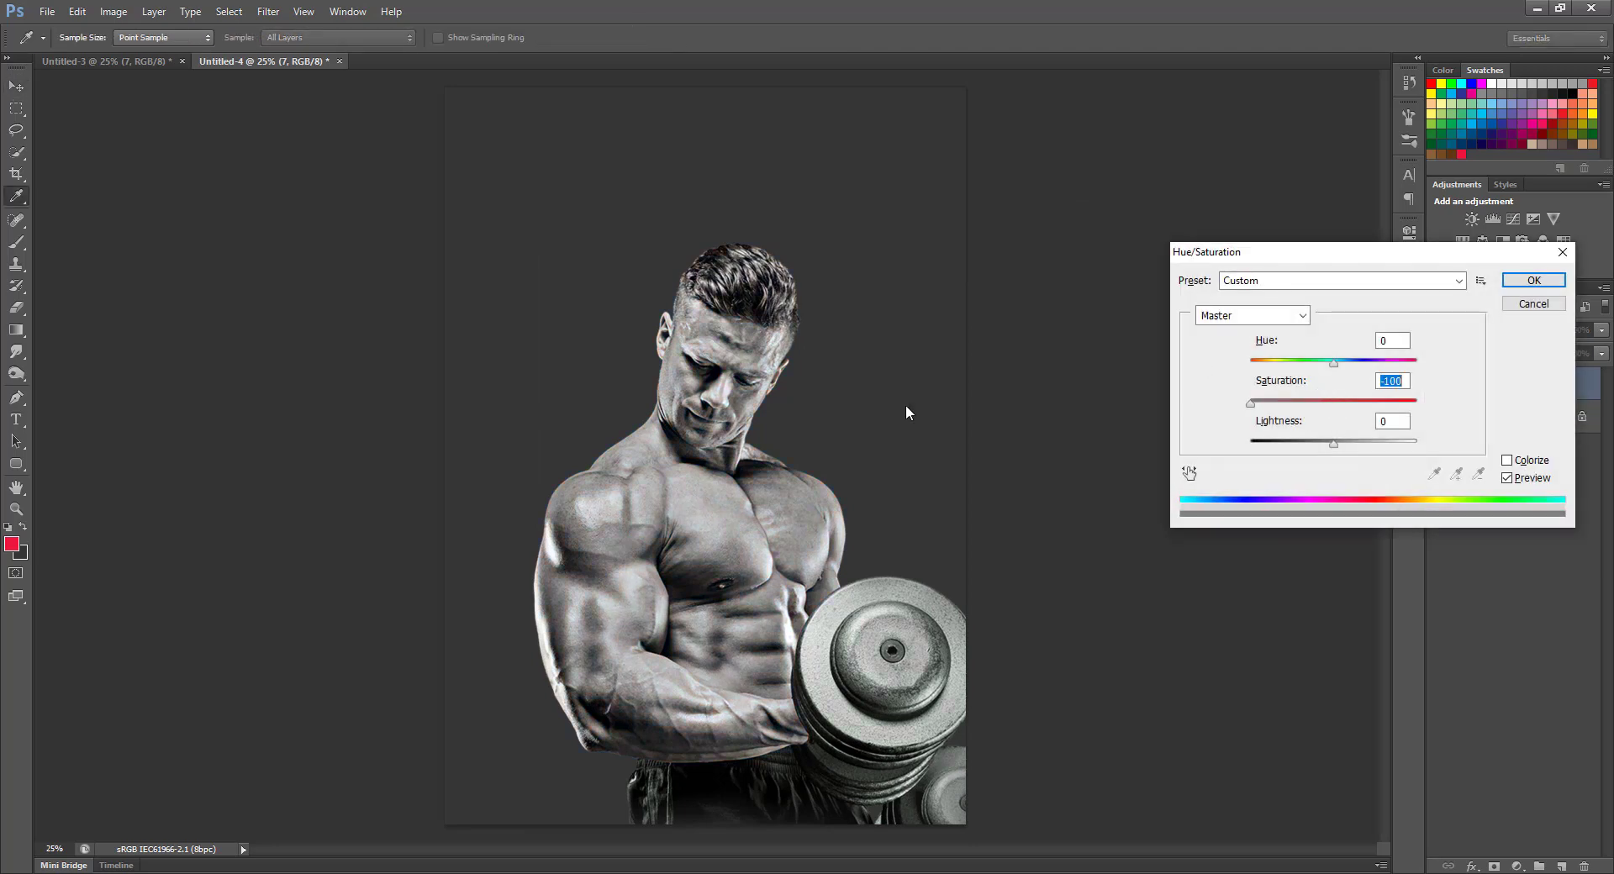
click(1518, 288)
drag(779, 605, 764, 604)
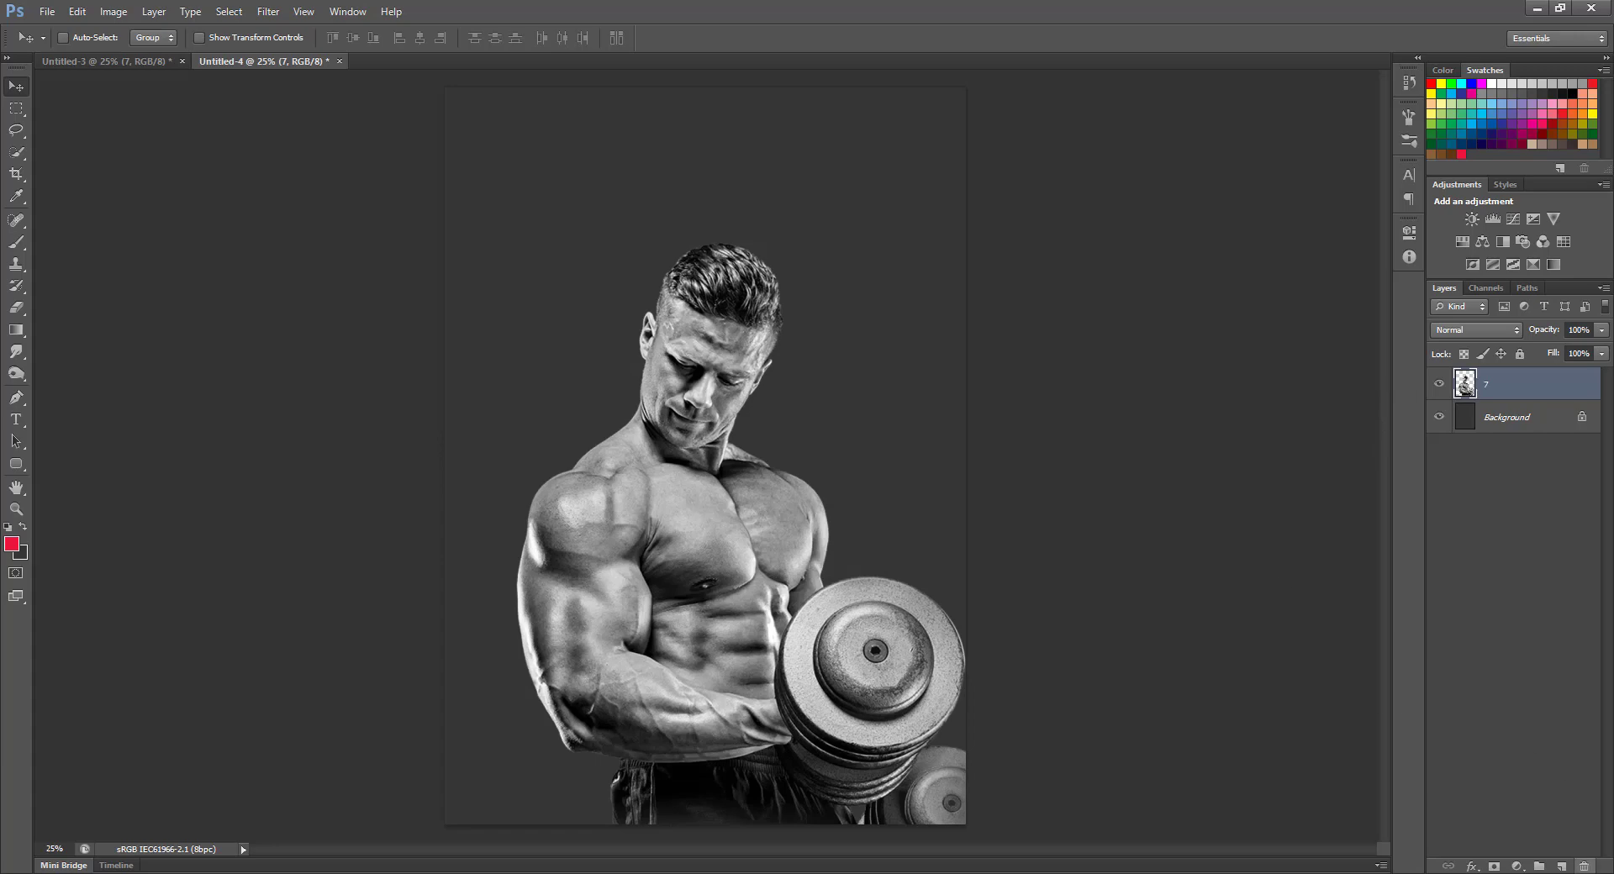
Step: Duplicate layer 7 and set the copy's blend mode to Overlay
click(1561, 867)
key(ctrl+z)
key(ctrl+j)
click(1475, 329)
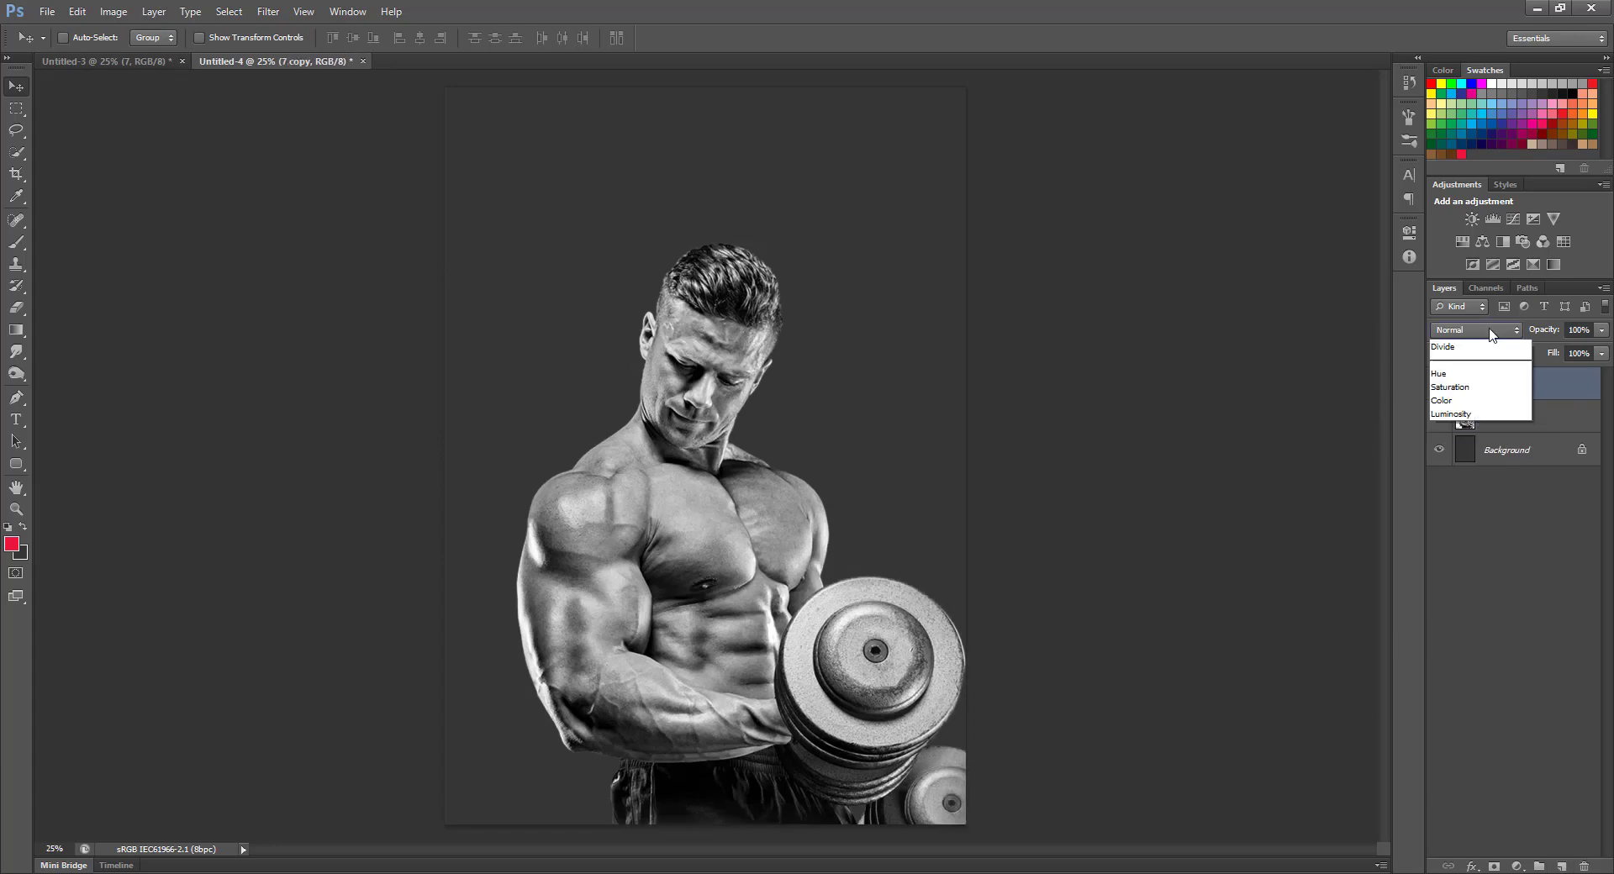
click(1467, 555)
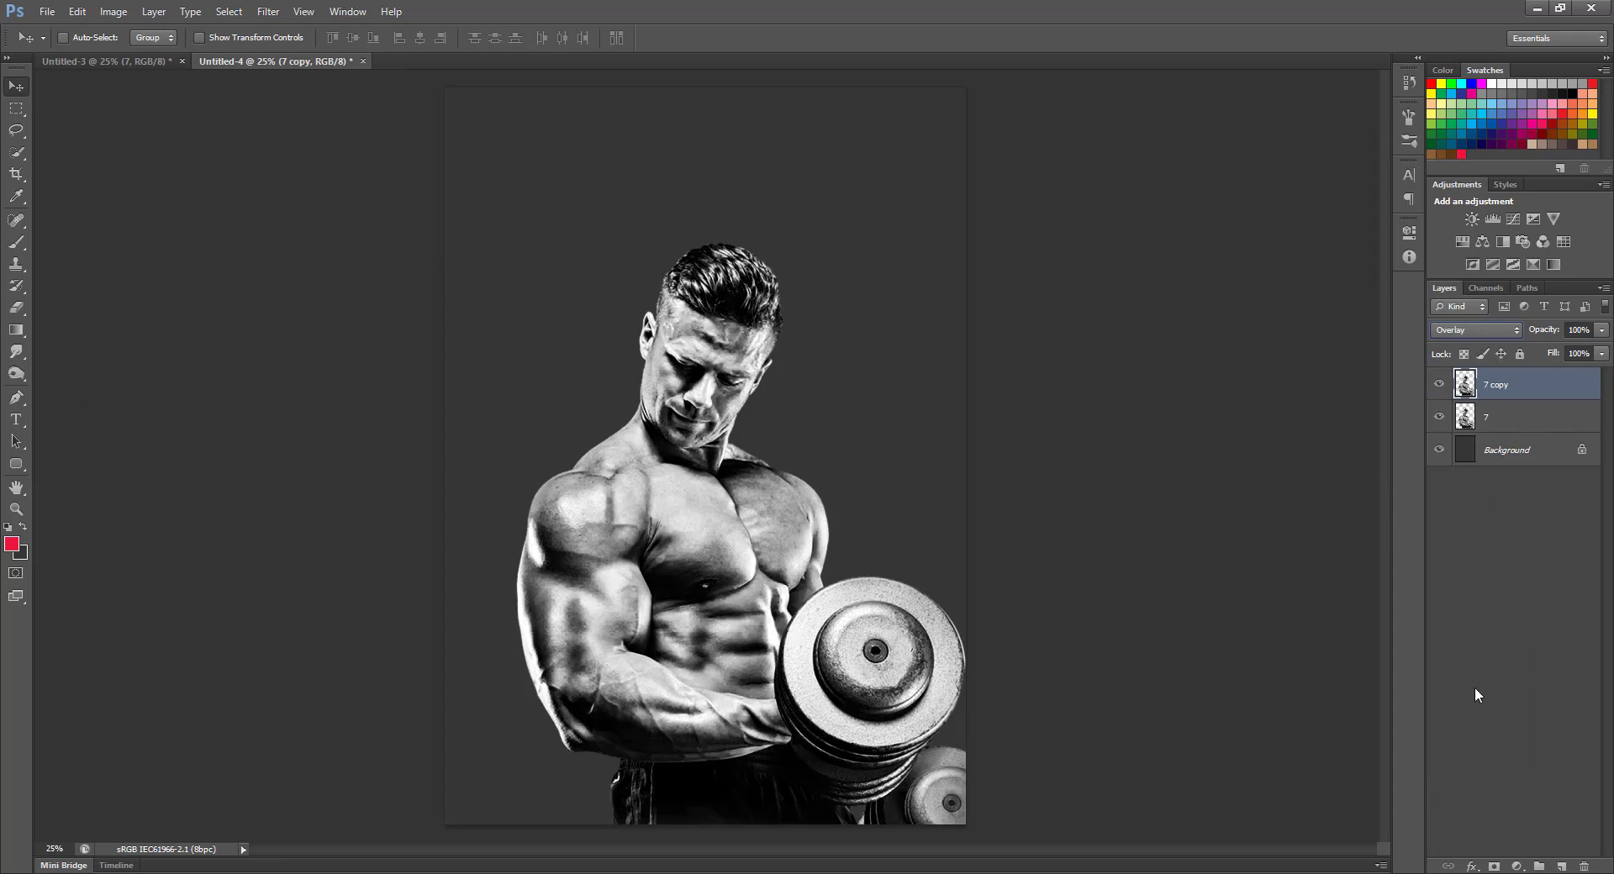
Step: Add a black layer mask to the 7 copy layer to hide its Overlay effect
click(1495, 867)
key(ctrl+z)
alt+click(1495, 866)
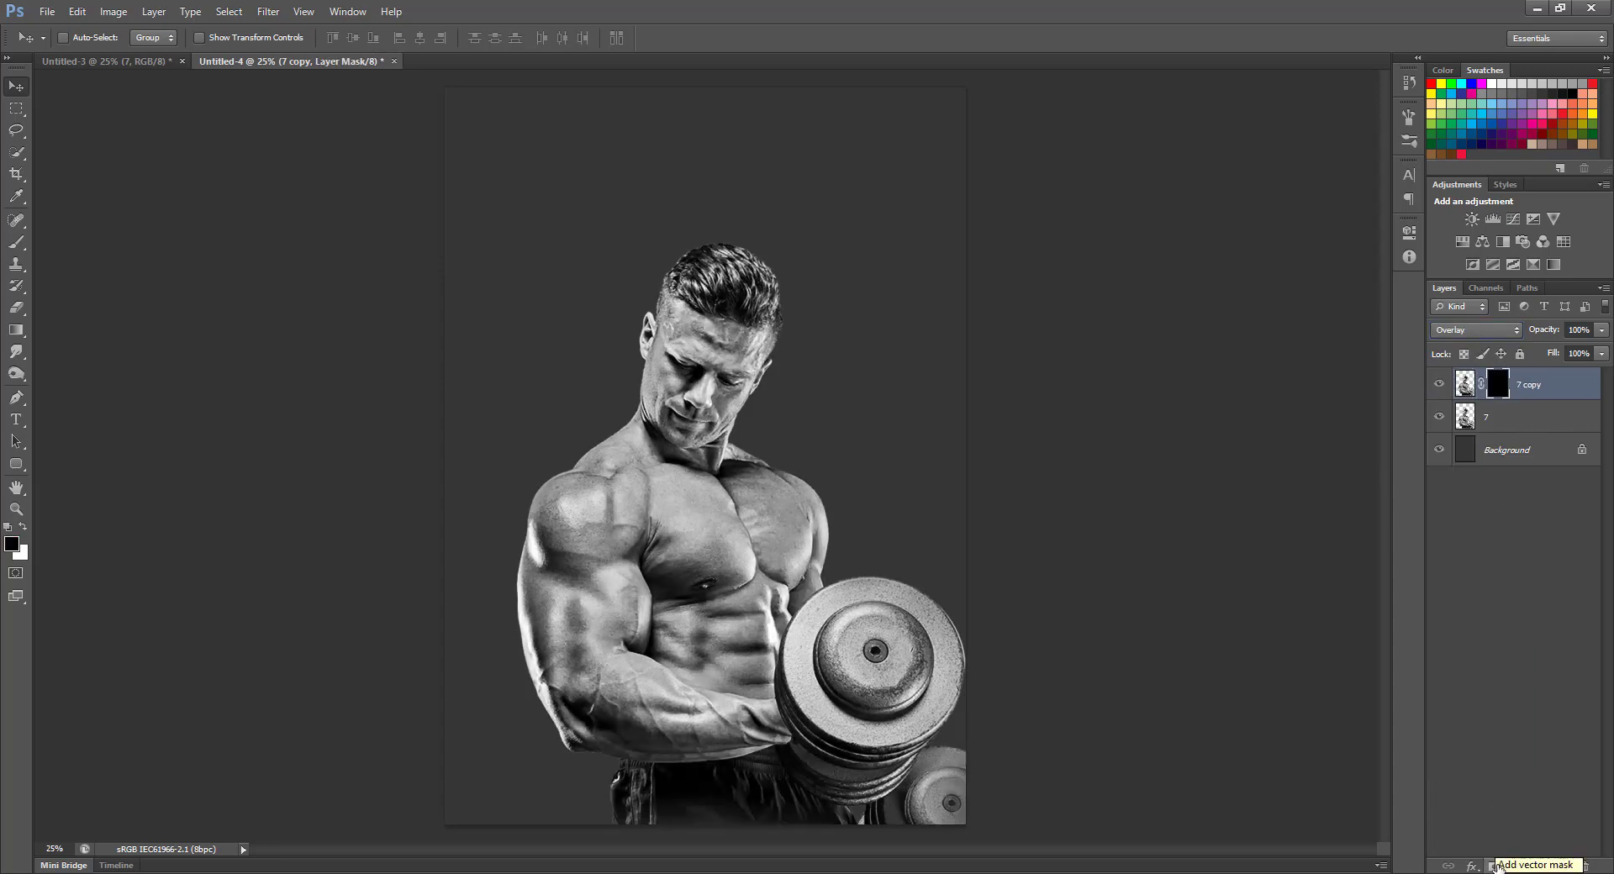
Step: Pick the first soft round preset for the Brush tool
key(b)
right_click(707, 513)
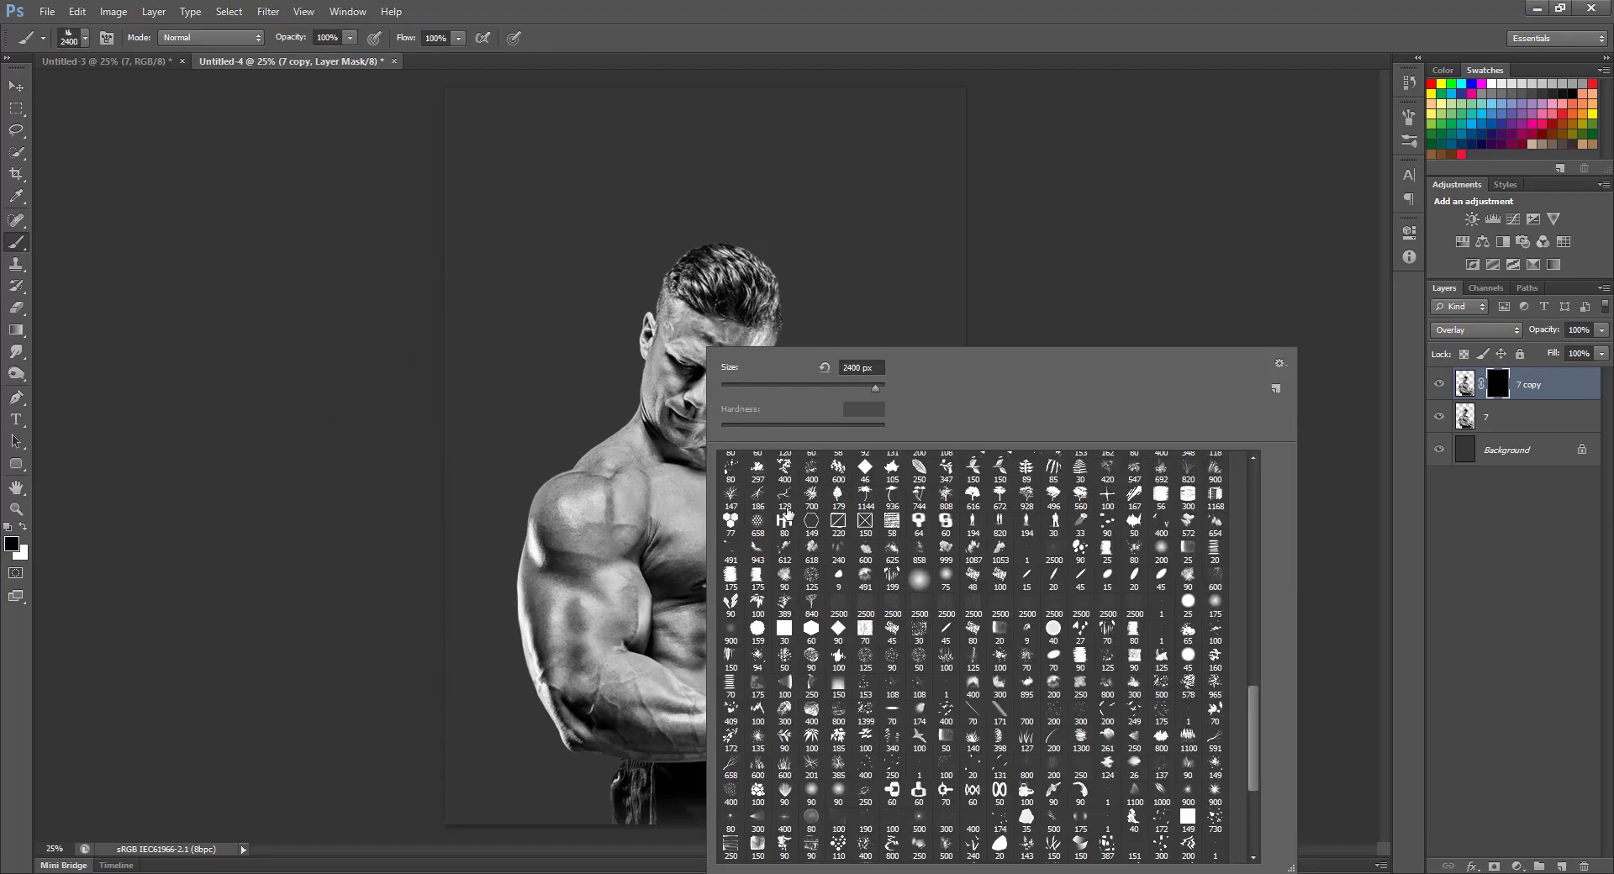
drag(1256, 715, 1246, 439)
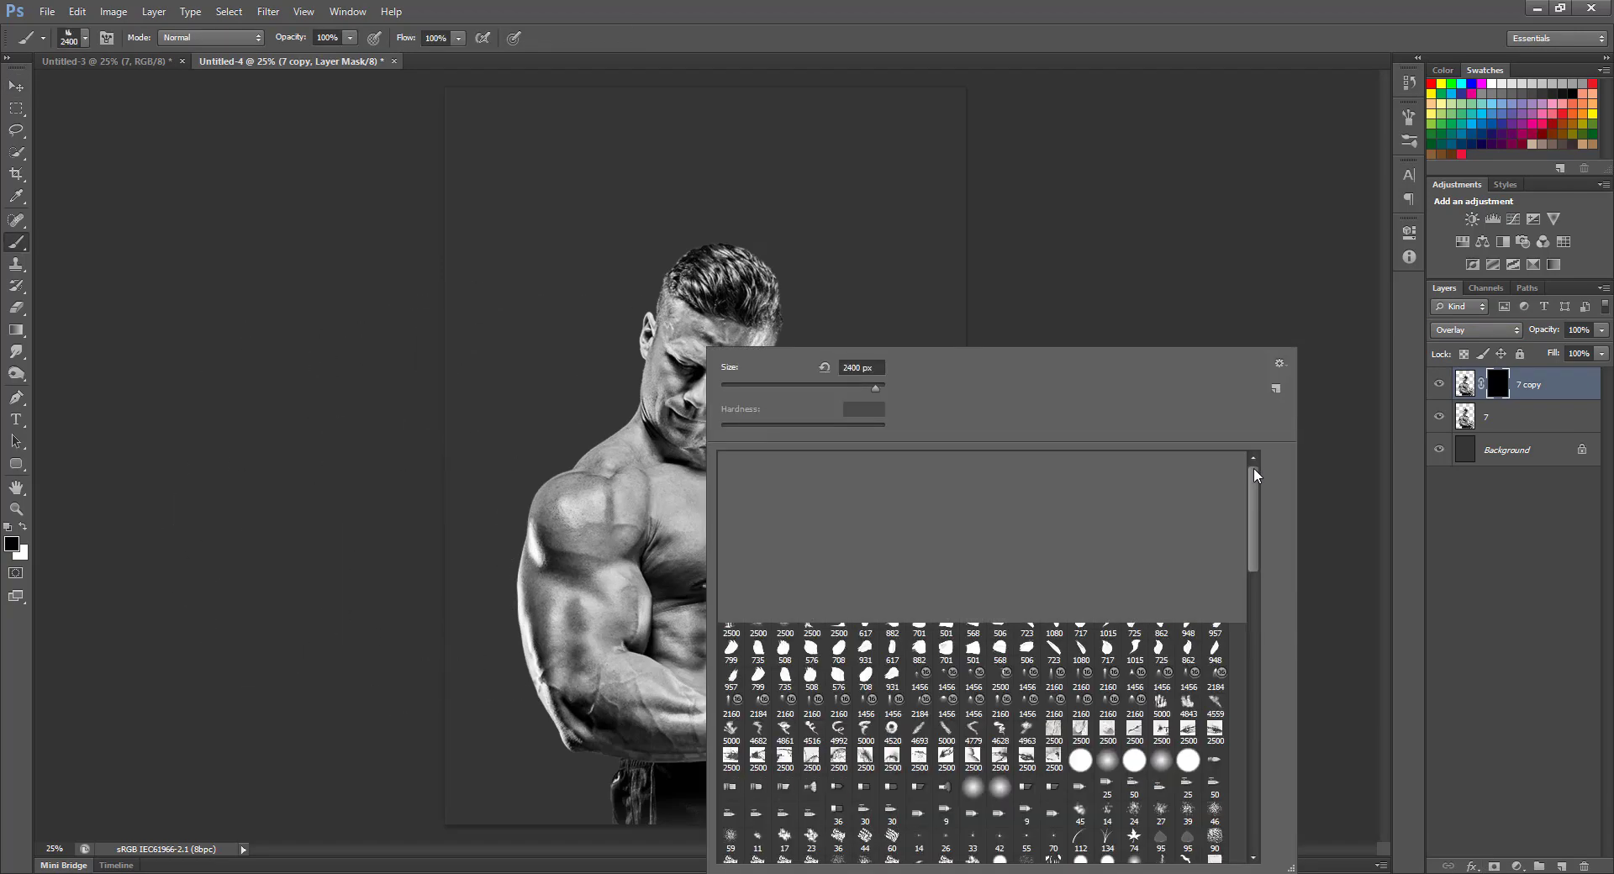
double_click(731, 465)
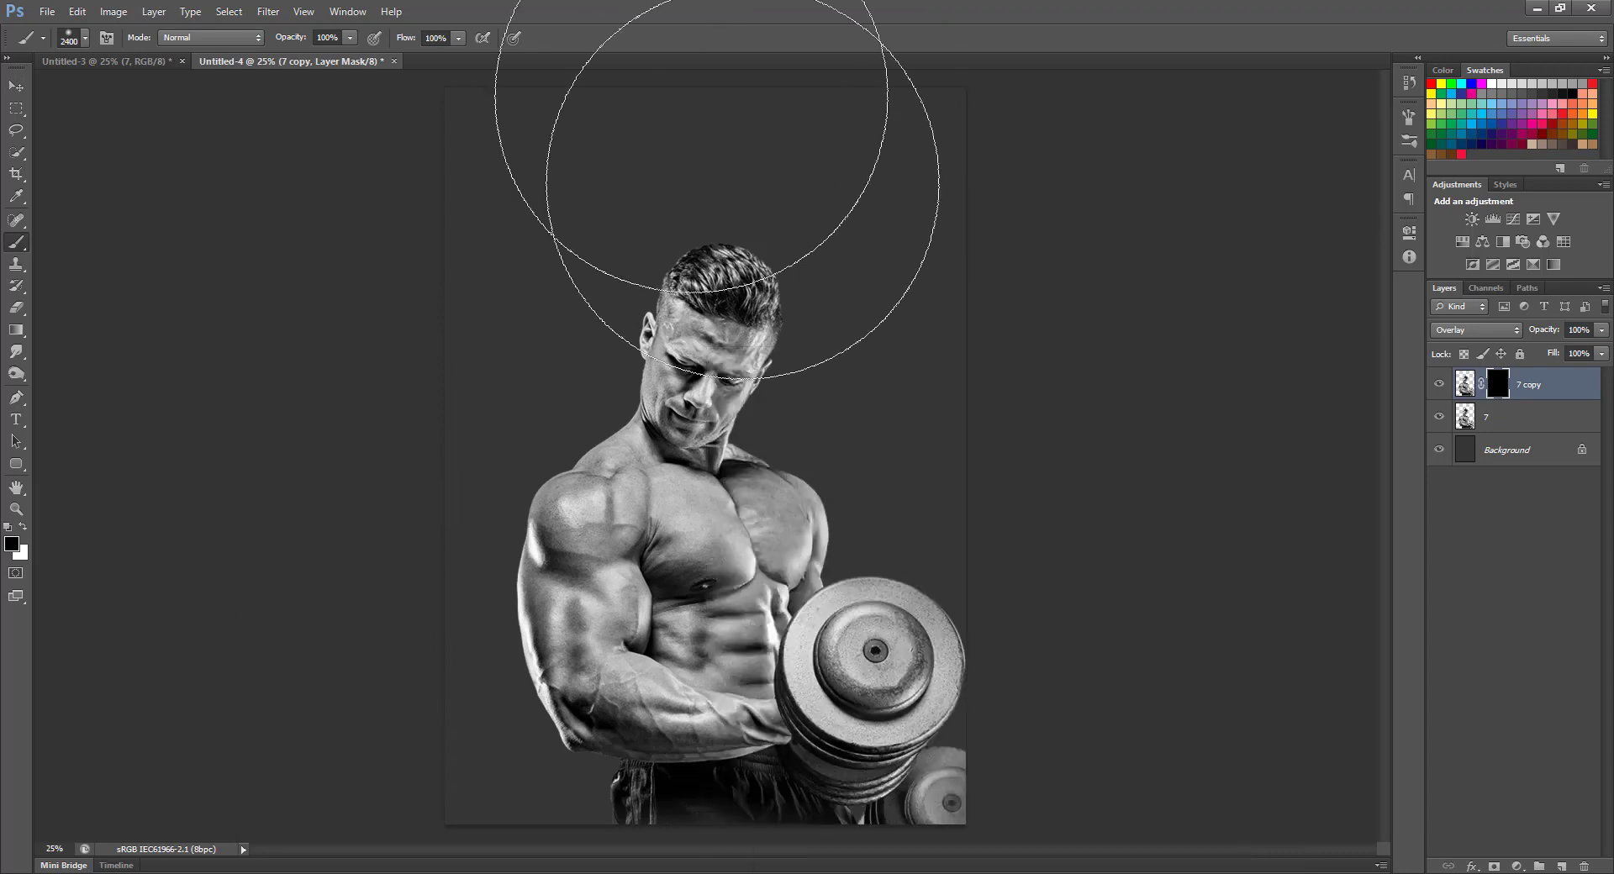
click(16, 352)
click(16, 375)
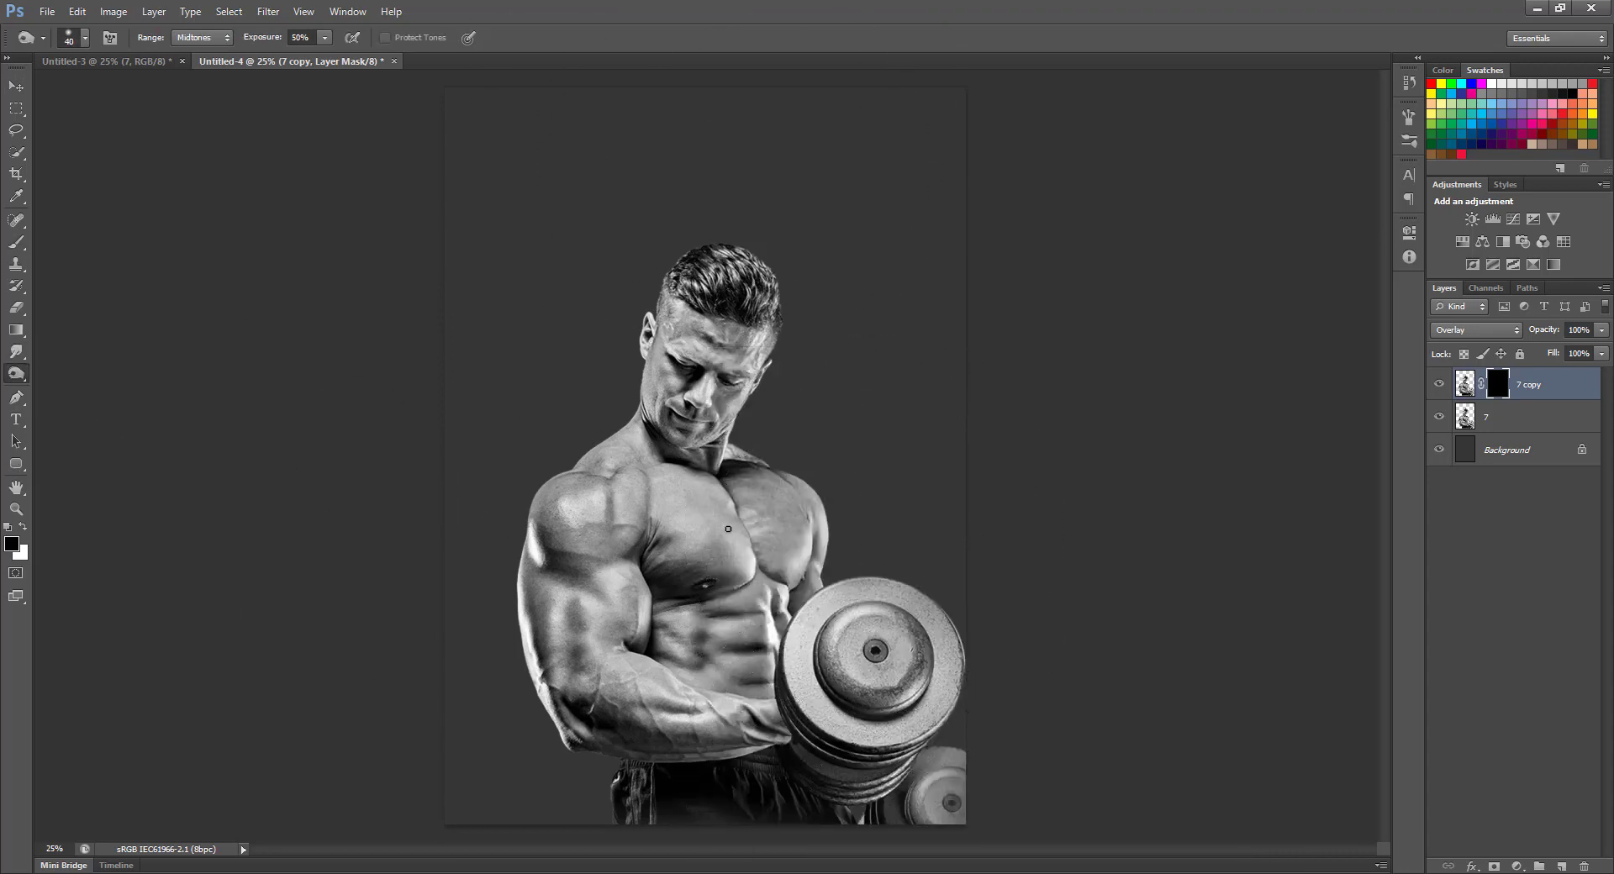
click(22, 359)
click(16, 376)
key(bracketright)
key(bracketright)
key(bracketright)
key(bracketright)
key(bracketright)
click(17, 376)
click(65, 389)
Step: Paint white with a smaller soft brush on the 7 copy mask over the man's shoulder, upper arm and forearm
key(b)
key(x)
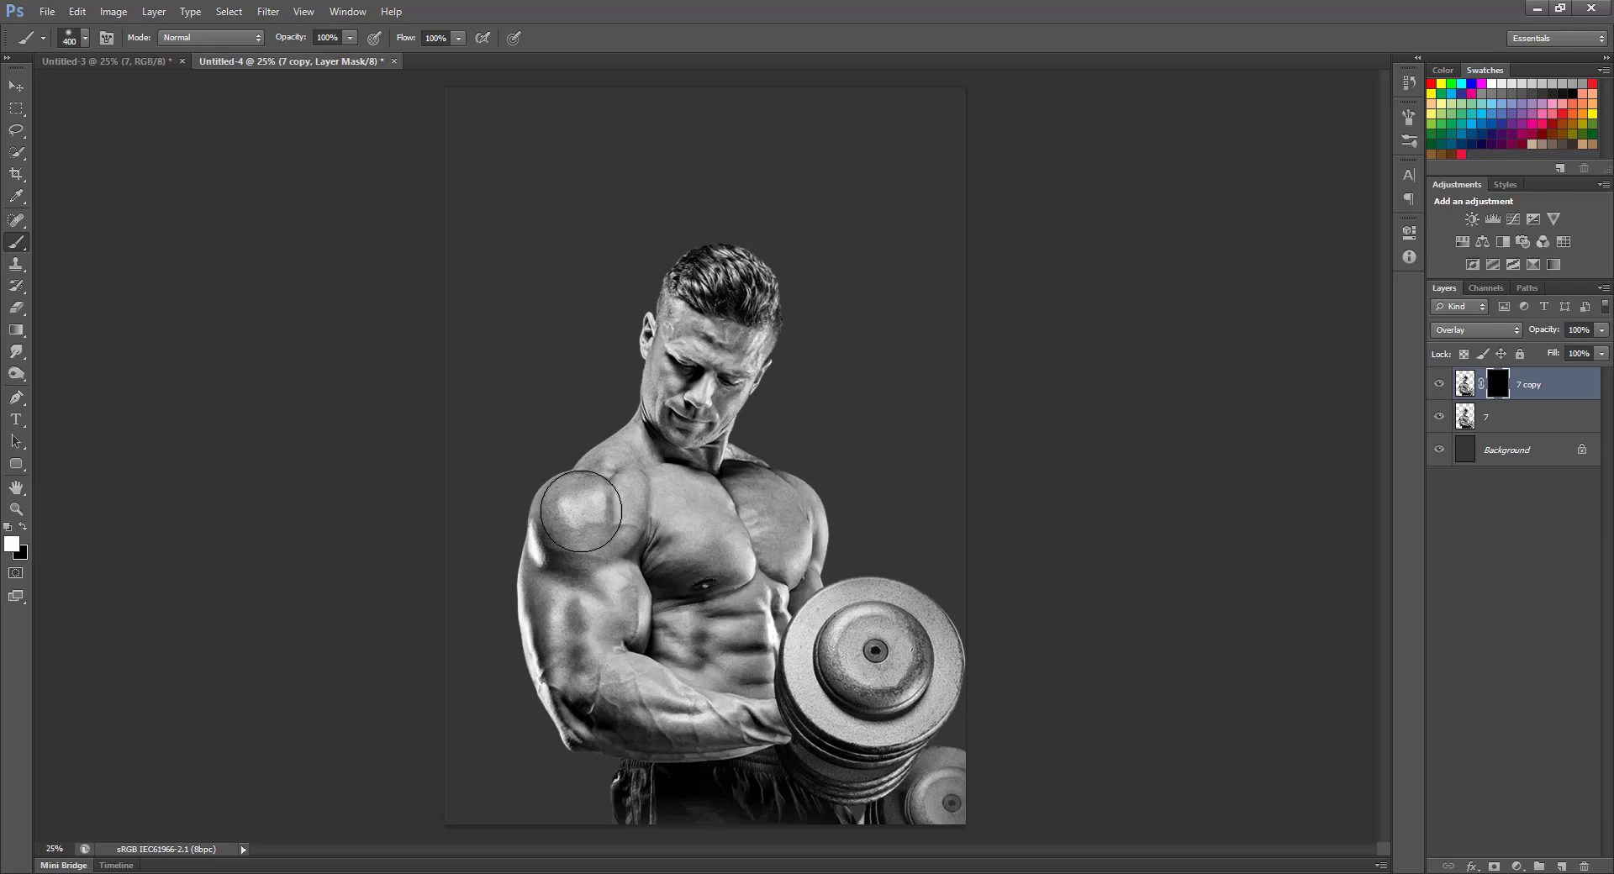
key(bracketleft)
key(bracketleft)
key(bracketleft)
key(bracketleft)
key(bracketleft)
key(bracketleft)
key(bracketleft)
mouse_move(580, 511)
mouse_down()
mouse_move(554, 542)
mouse_move(585, 516)
mouse_move(581, 496)
mouse_move(593, 517)
mouse_move(568, 517)
mouse_move(593, 553)
mouse_move(635, 487)
mouse_move(644, 610)
mouse_move(637, 575)
mouse_move(635, 619)
mouse_move(613, 576)
mouse_move(621, 652)
mouse_move(567, 600)
mouse_move(556, 669)
mouse_move(556, 596)
mouse_move(579, 599)
mouse_move(577, 642)
mouse_move(630, 653)
mouse_move(681, 703)
mouse_move(668, 681)
mouse_move(683, 704)
mouse_move(661, 706)
mouse_move(772, 719)
mouse_move(748, 705)
mouse_move(782, 735)
mouse_move(759, 742)
mouse_move(761, 712)
mouse_move(777, 732)
mouse_move(763, 748)
mouse_move(752, 714)
mouse_up()
Step: Reduce the brush to 90 px and reveal the Overlay contrast along the arm's edges, forearm and abs
key(bracketleft)
key(bracketleft)
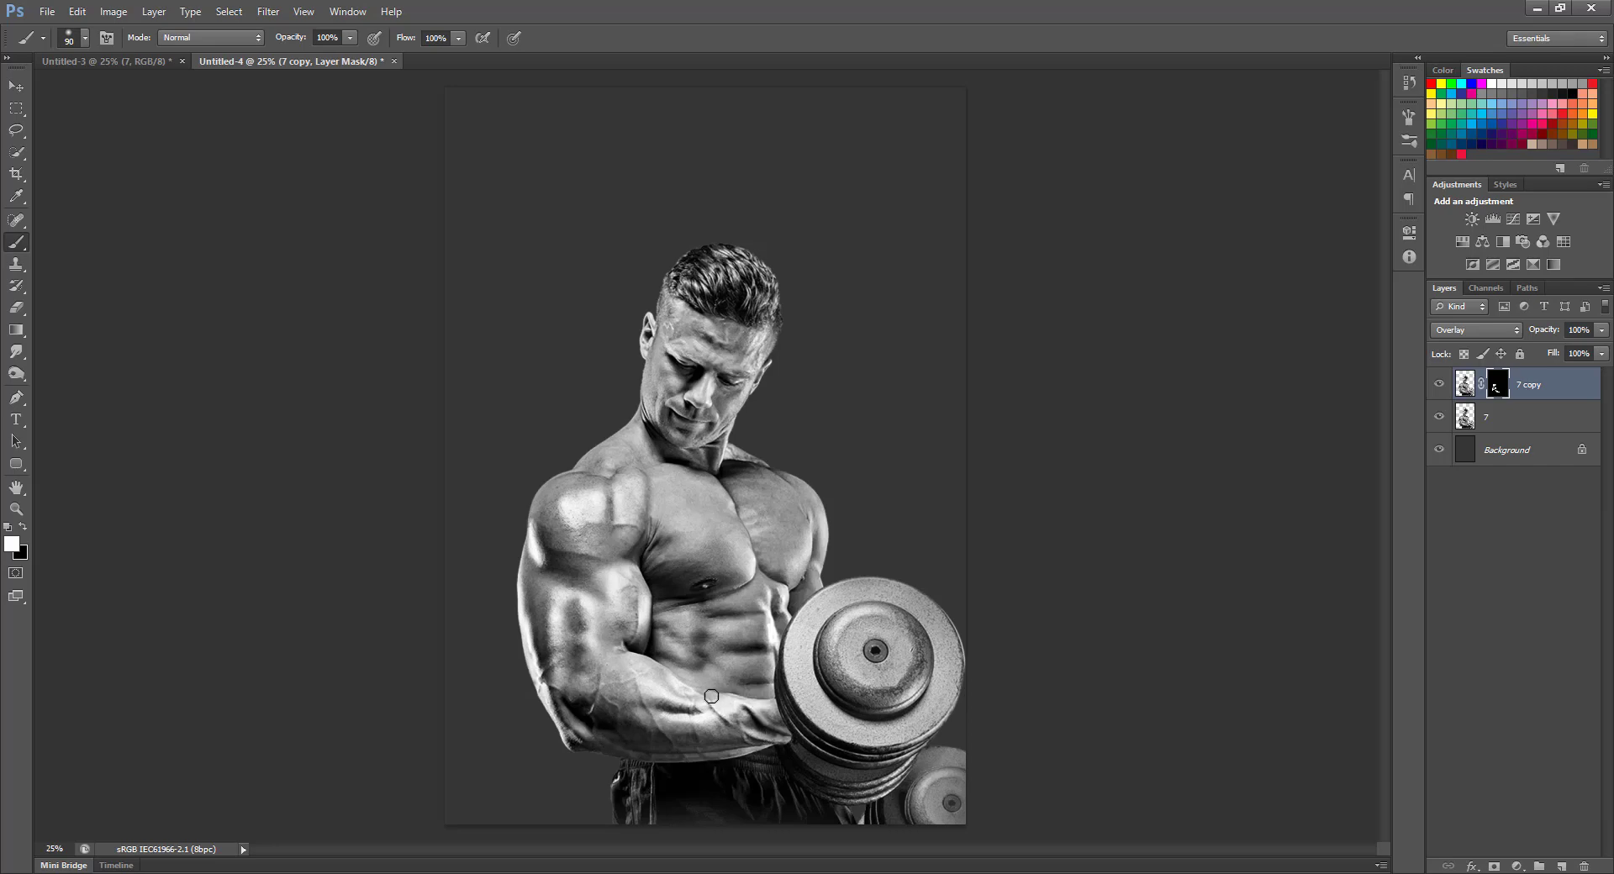
mouse_move(521, 645)
mouse_down()
mouse_move(539, 704)
mouse_move(590, 757)
mouse_move(739, 762)
mouse_move(768, 748)
mouse_up()
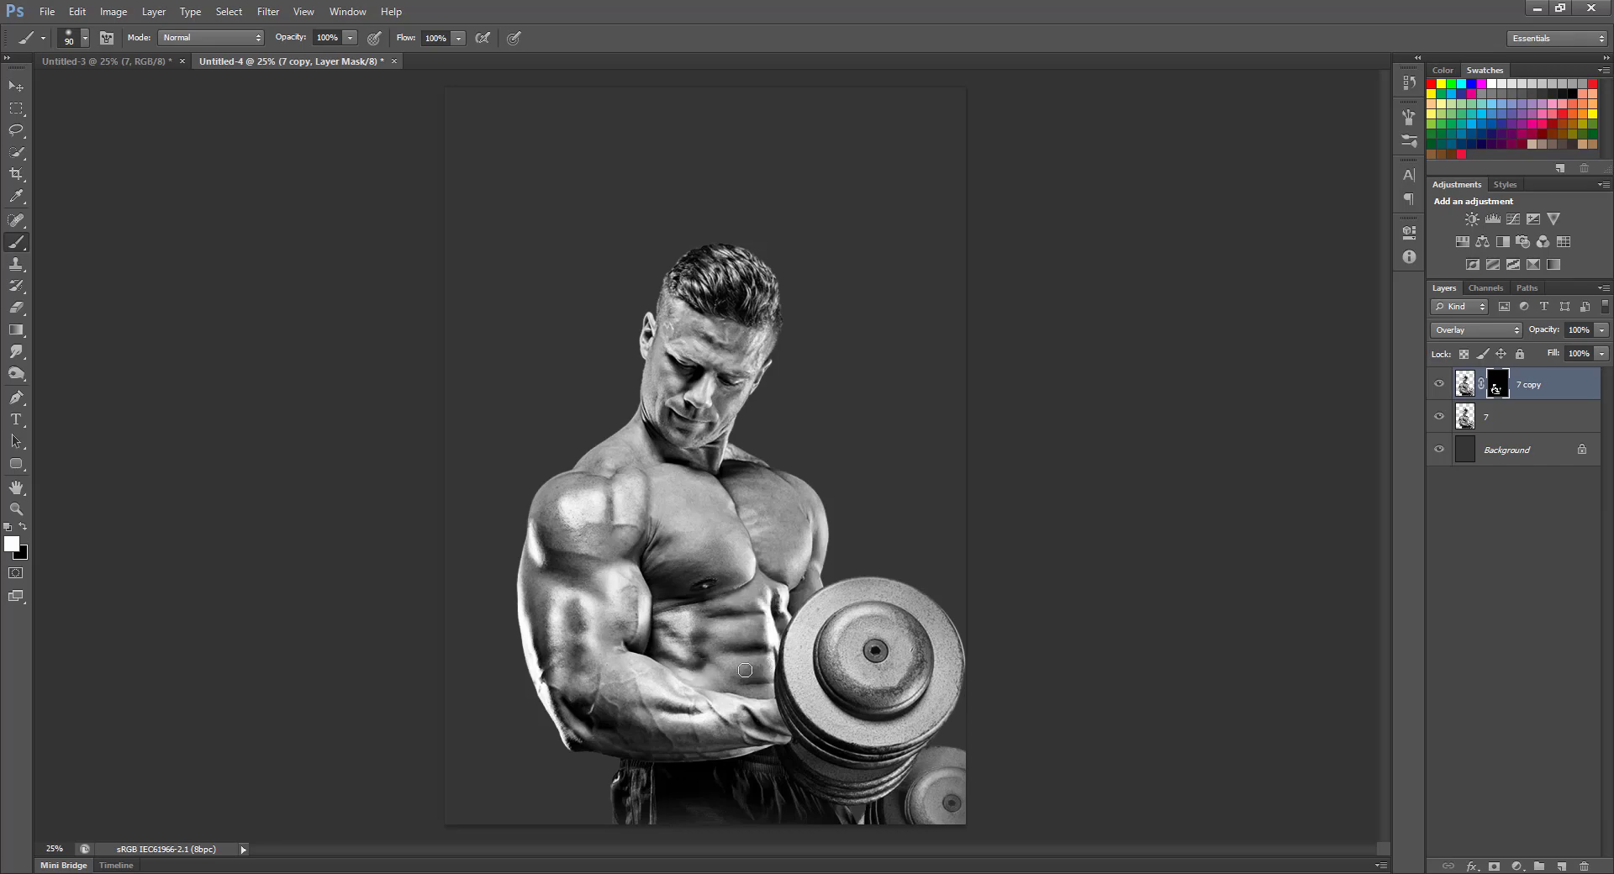
drag(762, 648, 759, 620)
Step: Paint white on the 7 copy mask over the man's chest, neck, face and far shoulder
mouse_move(750, 525)
mouse_down()
mouse_move(765, 506)
mouse_move(761, 544)
mouse_move(731, 526)
mouse_move(739, 564)
mouse_move(768, 556)
mouse_move(794, 580)
mouse_move(809, 536)
mouse_up()
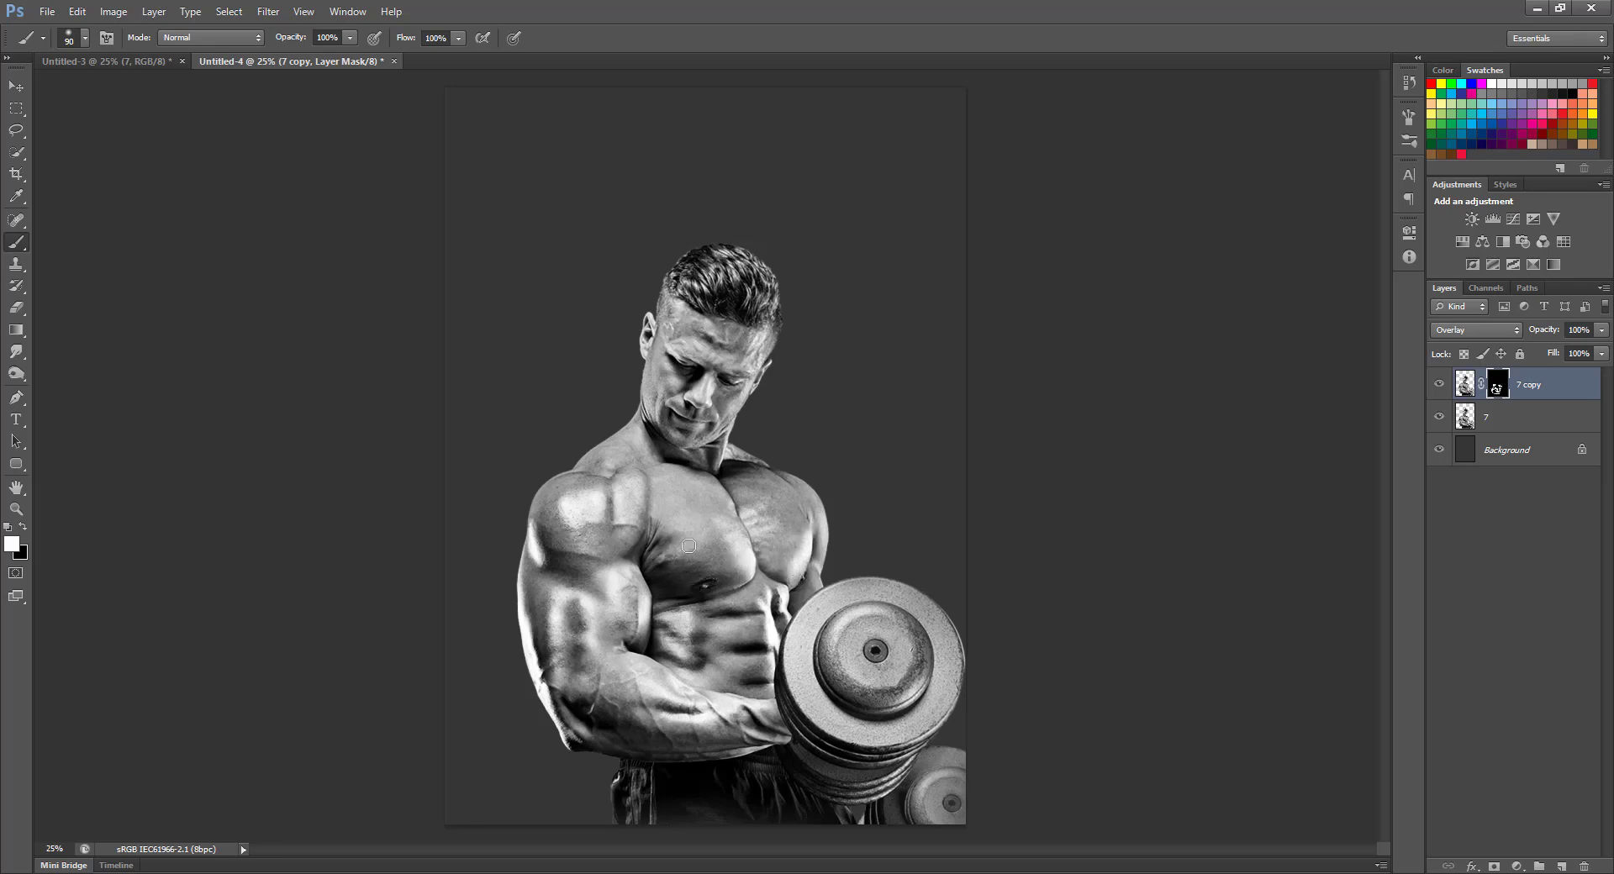
drag(756, 575, 749, 570)
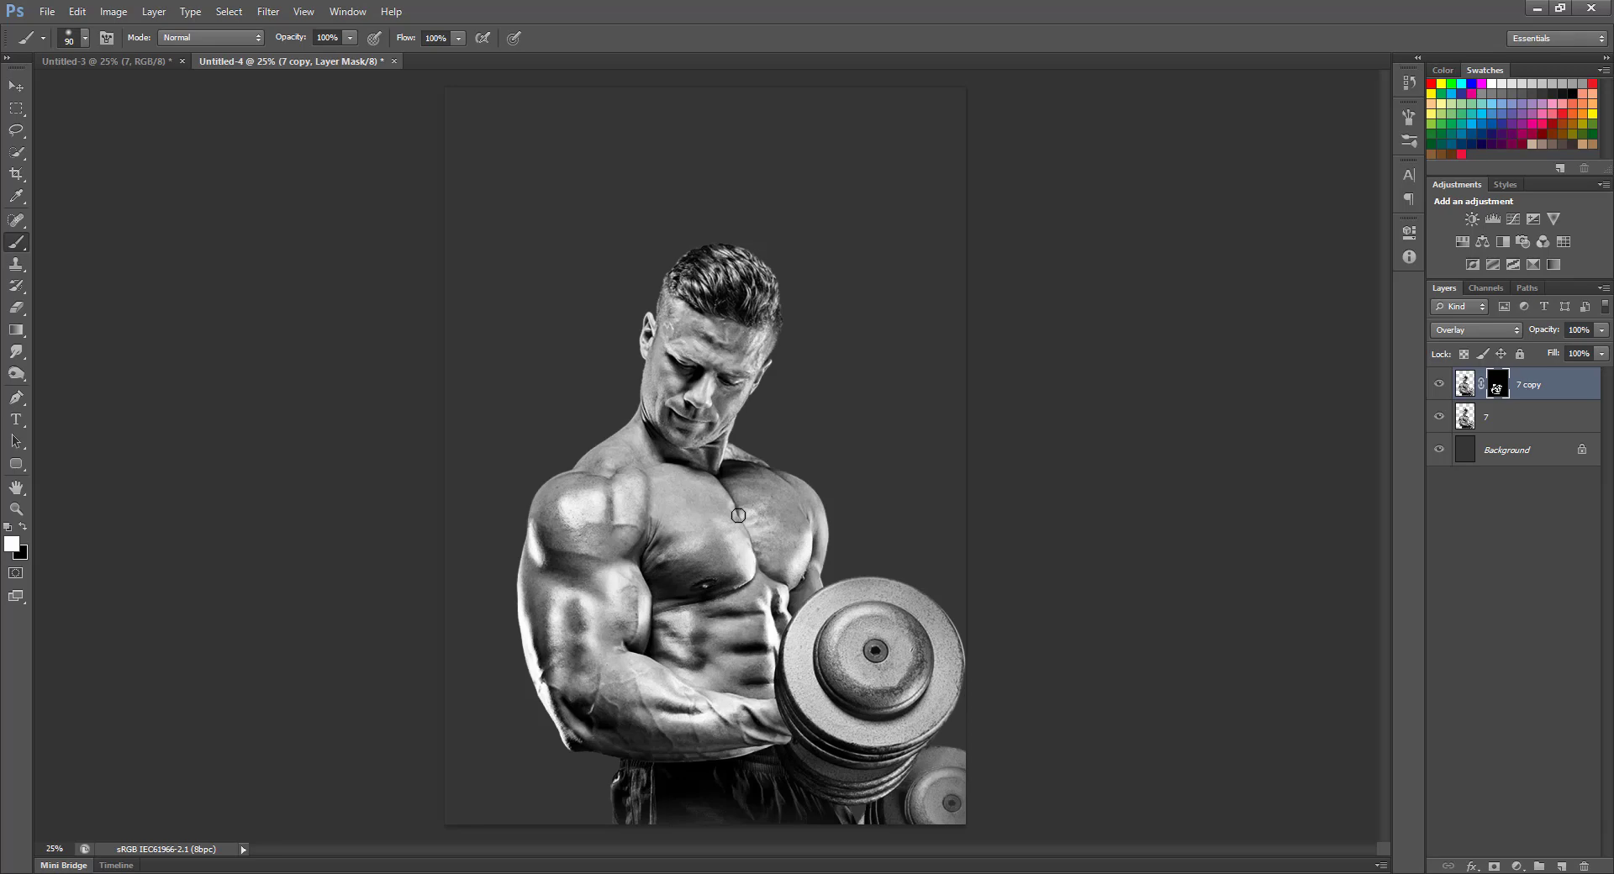
drag(738, 515, 729, 505)
mouse_move(649, 447)
mouse_down()
mouse_move(572, 475)
mouse_move(580, 459)
mouse_move(647, 455)
mouse_up()
mouse_move(648, 387)
mouse_down()
mouse_move(760, 361)
mouse_move(729, 340)
mouse_move(665, 325)
mouse_move(631, 377)
mouse_move(676, 388)
mouse_move(675, 421)
mouse_move(704, 384)
mouse_move(692, 405)
mouse_move(711, 391)
mouse_move(720, 418)
mouse_move(745, 409)
mouse_move(737, 448)
mouse_up()
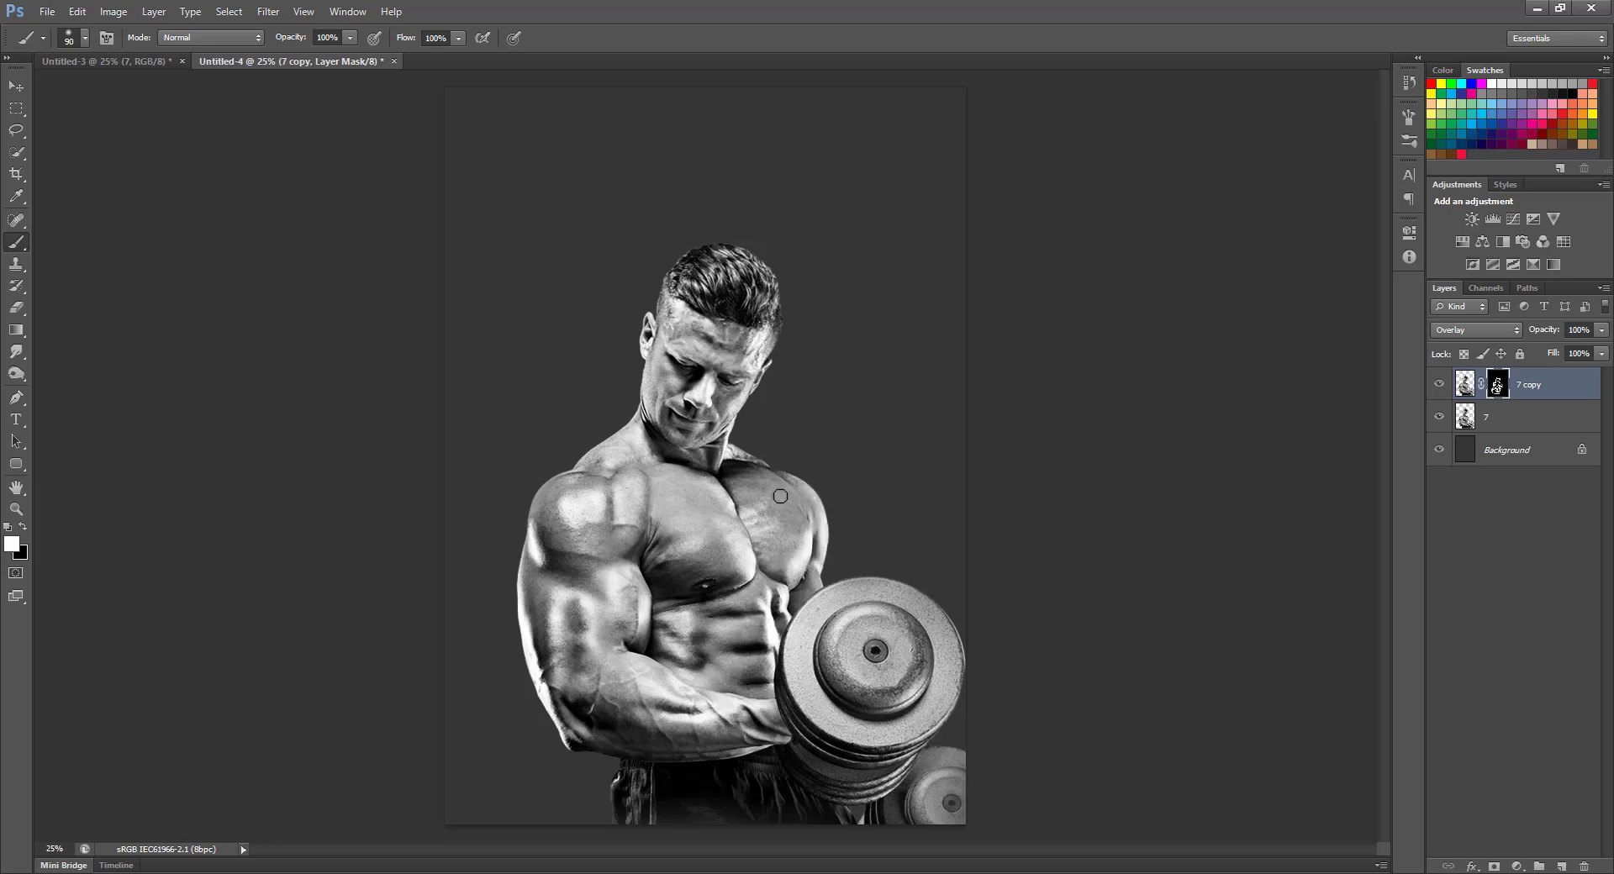
drag(780, 496, 800, 524)
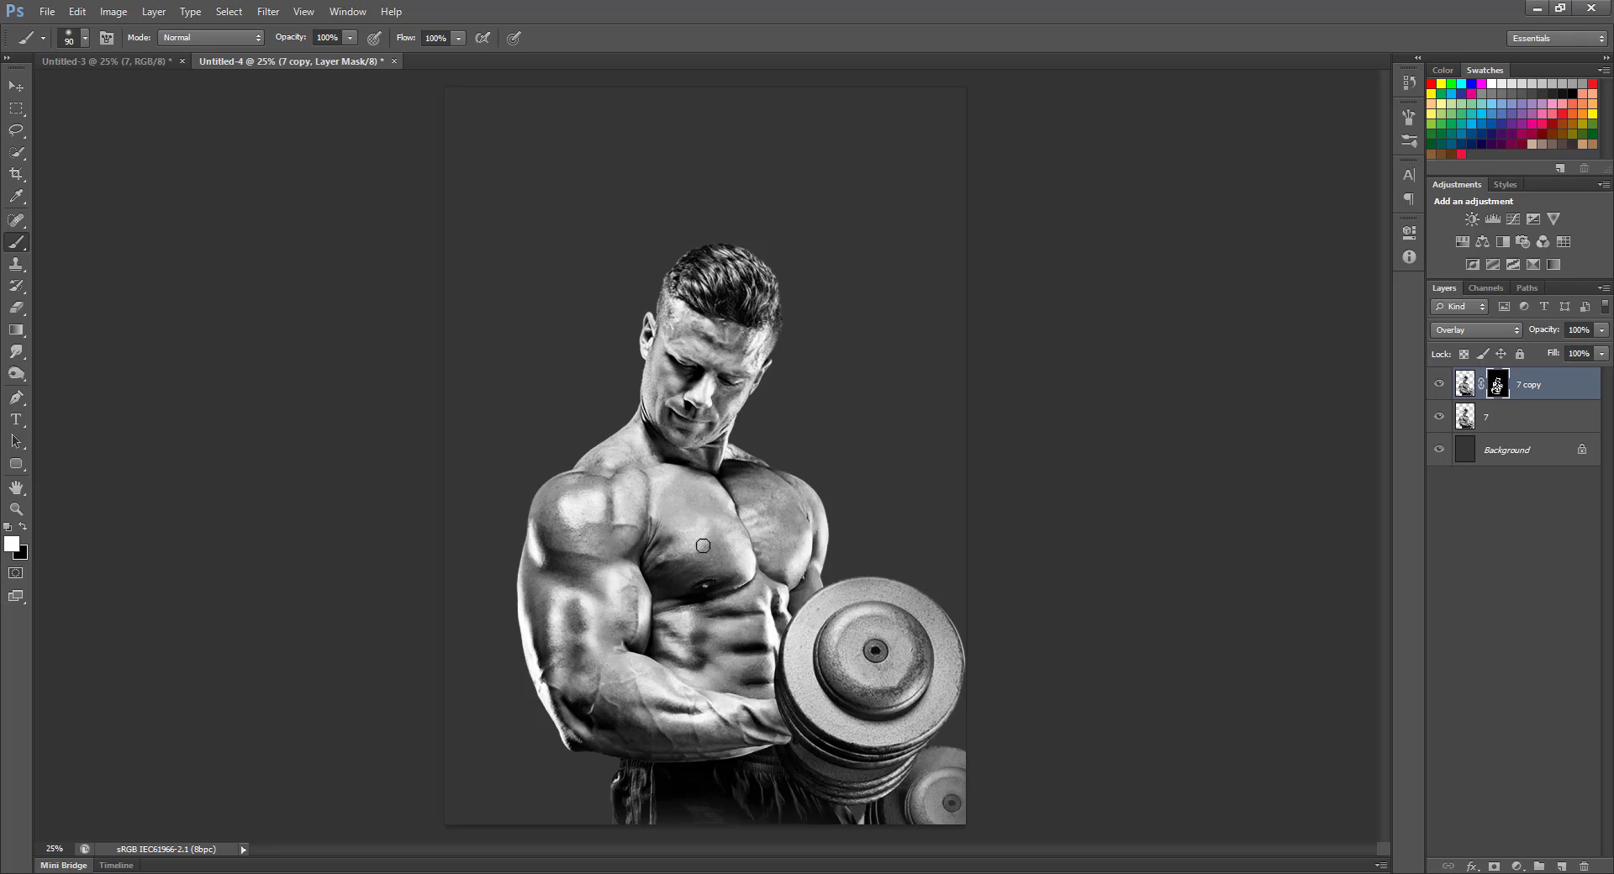
Step: Paint white on the 7 copy mask over the large dumbbell plates and the small weight beneath them
key(x)
key(x)
right_click(840, 646)
click(776, 561)
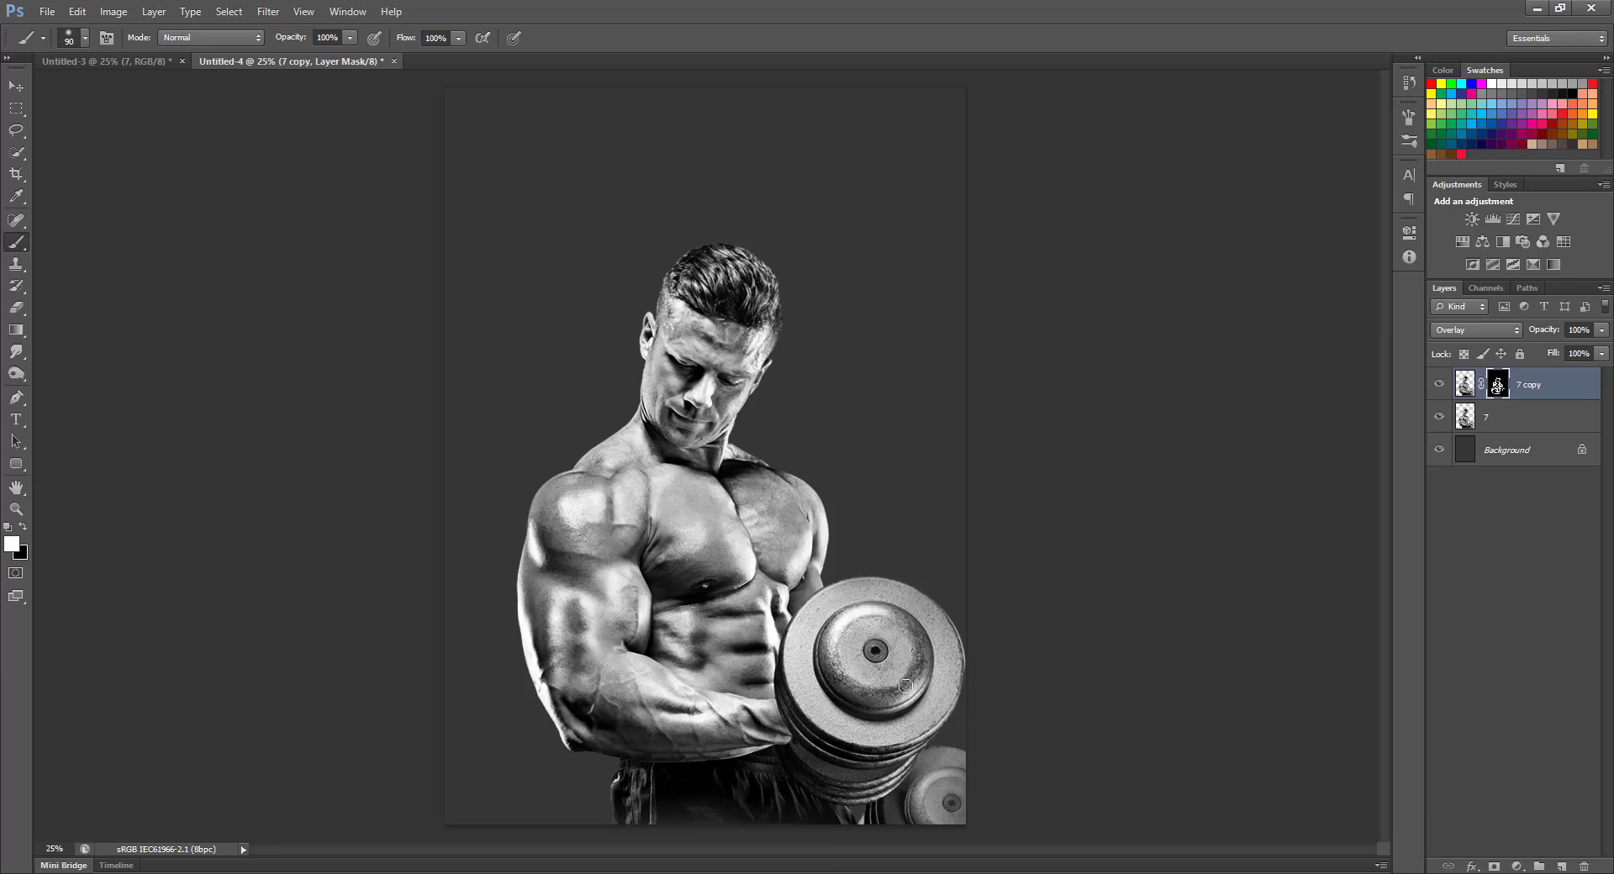
mouse_move(826, 725)
mouse_down()
mouse_move(926, 732)
mouse_move(959, 614)
mouse_up()
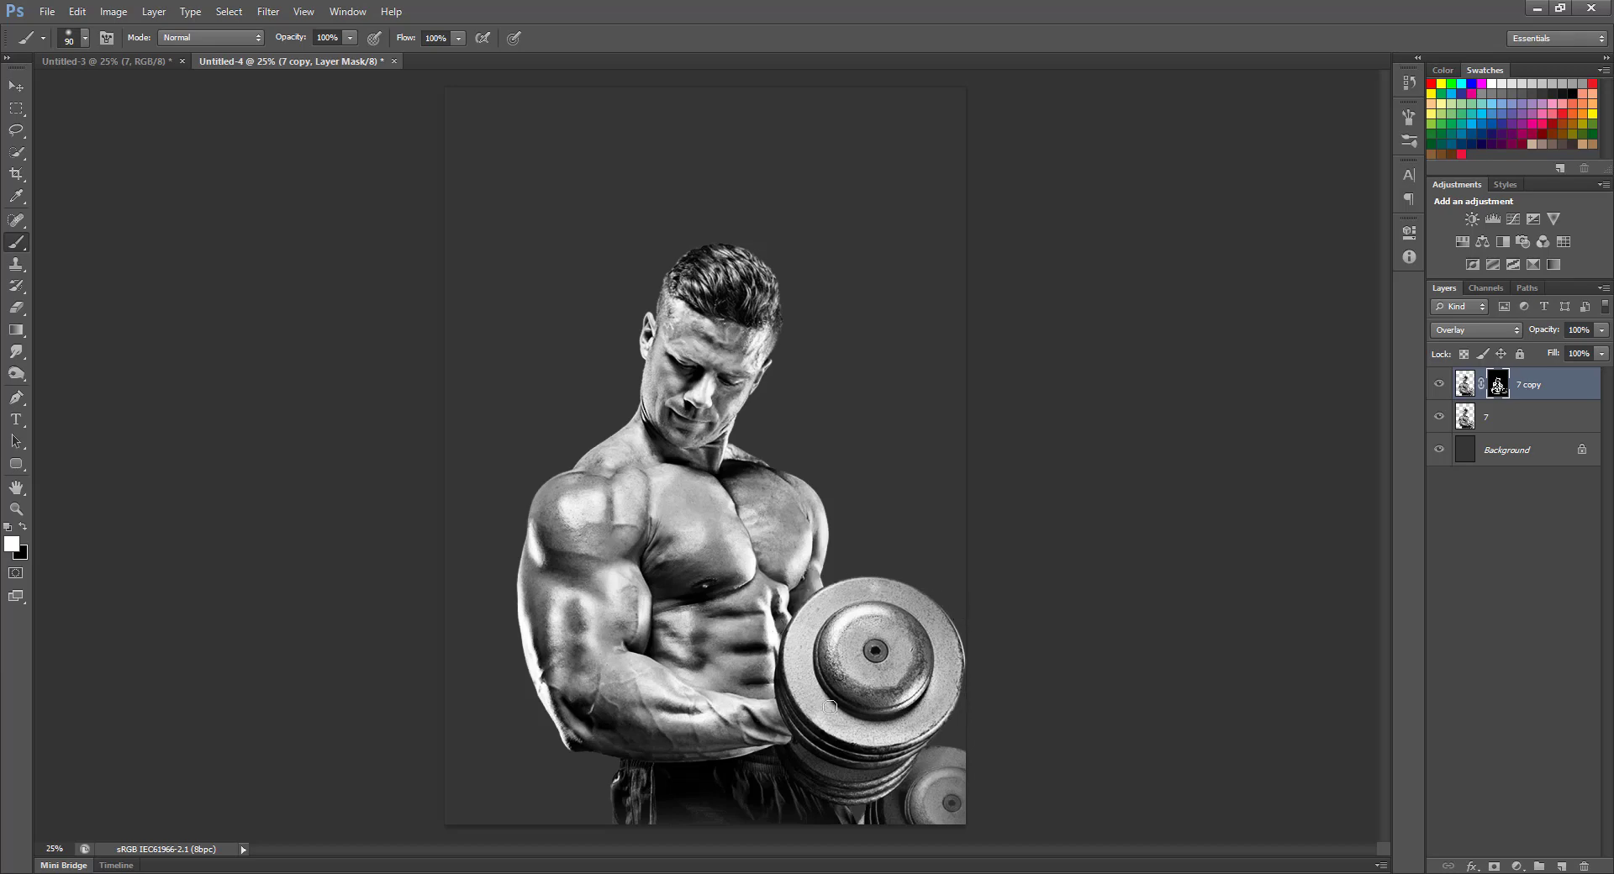
drag(965, 775, 925, 831)
Step: Touch up the 7 copy mask with white under the man's chin and neck
key(x)
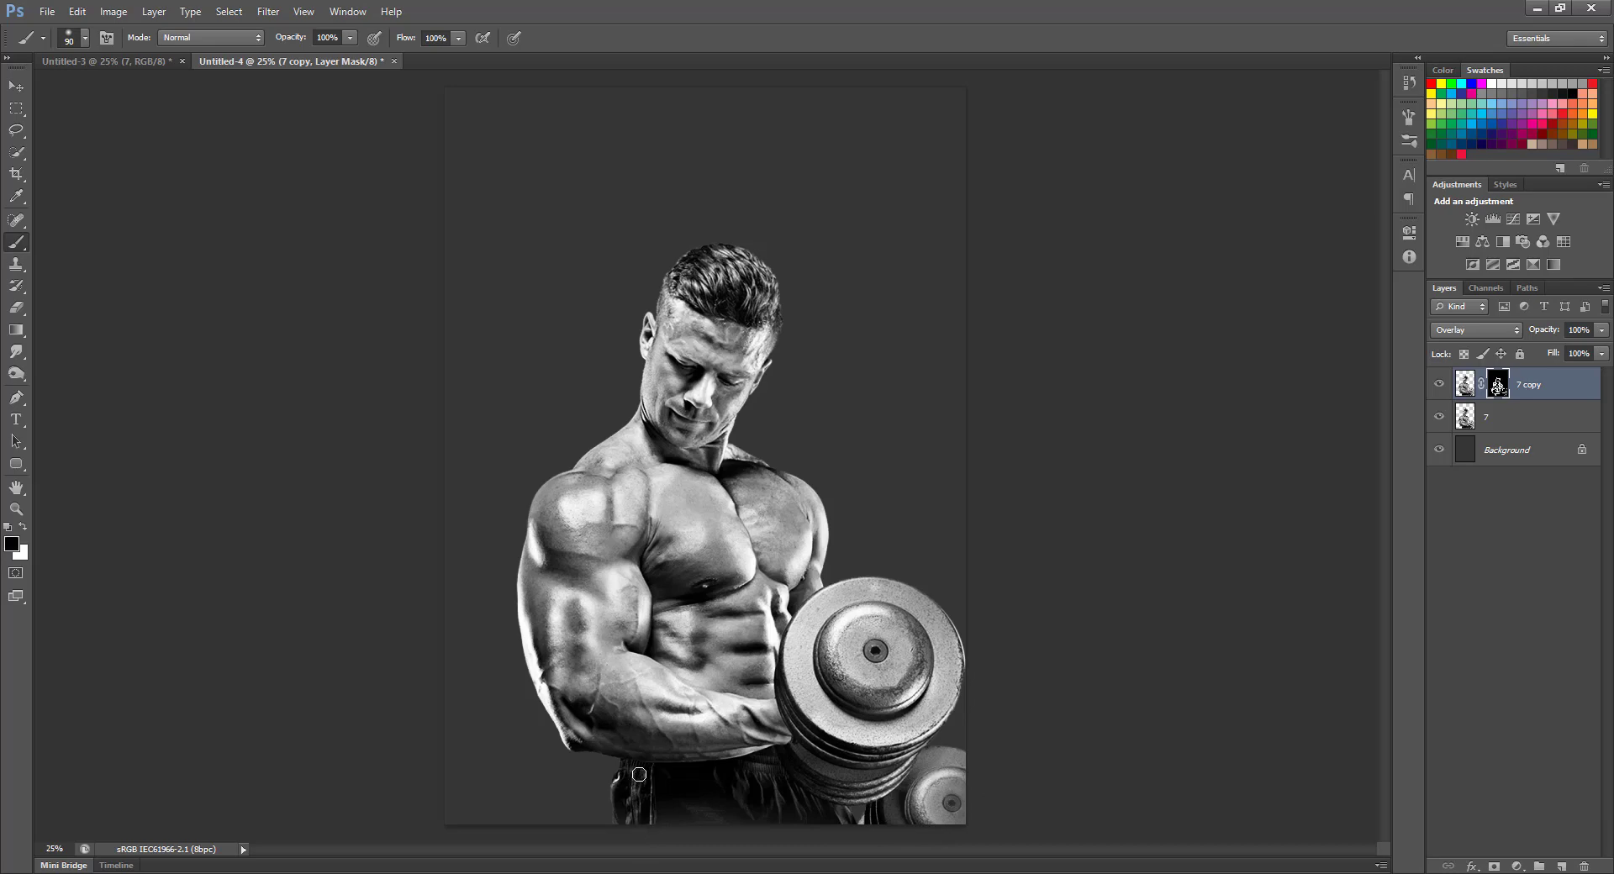
key(x)
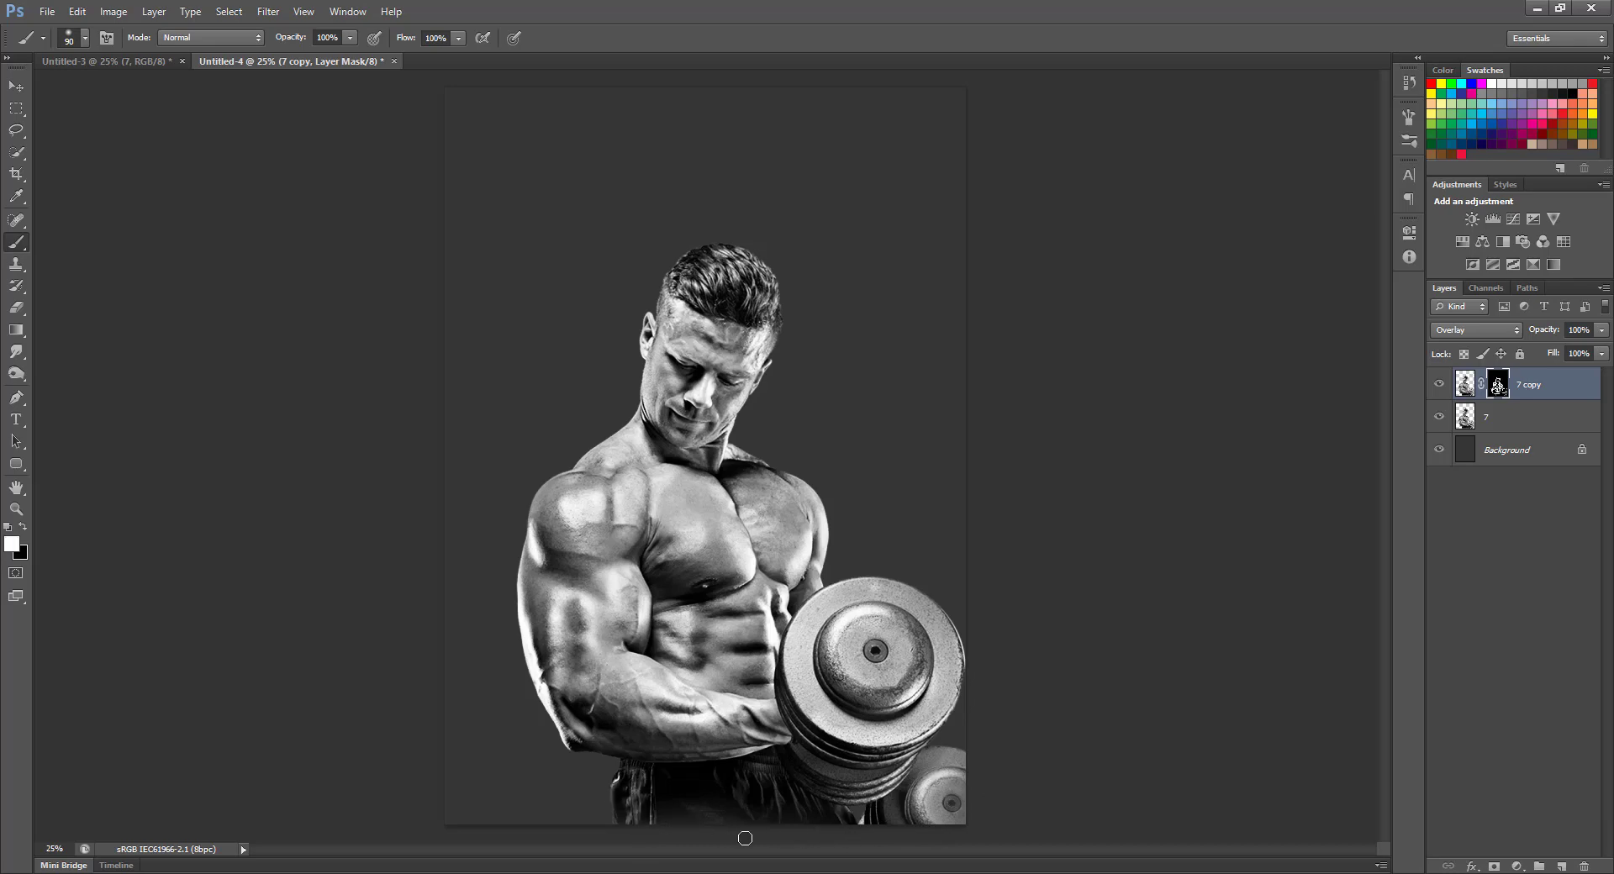
key(x)
key(x)
mouse_move(707, 440)
mouse_down()
mouse_move(672, 452)
mouse_move(697, 467)
mouse_up()
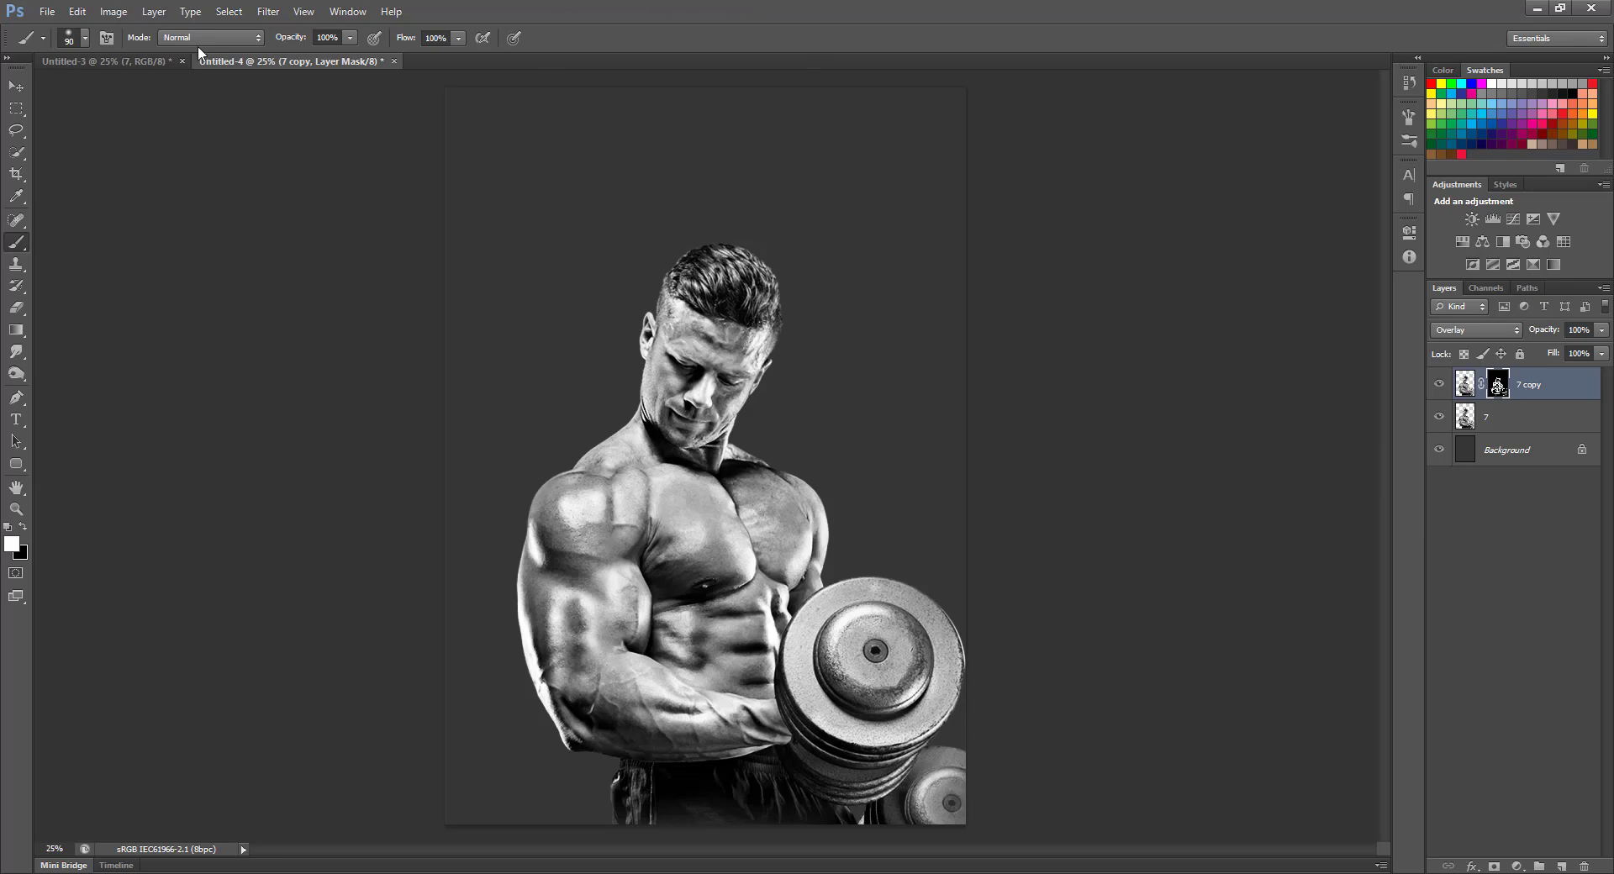
Step: Copy layer 9, the photo of the woman in the gym, from the Untitled-3 document into Untitled-4
click(150, 62)
right_click(916, 304)
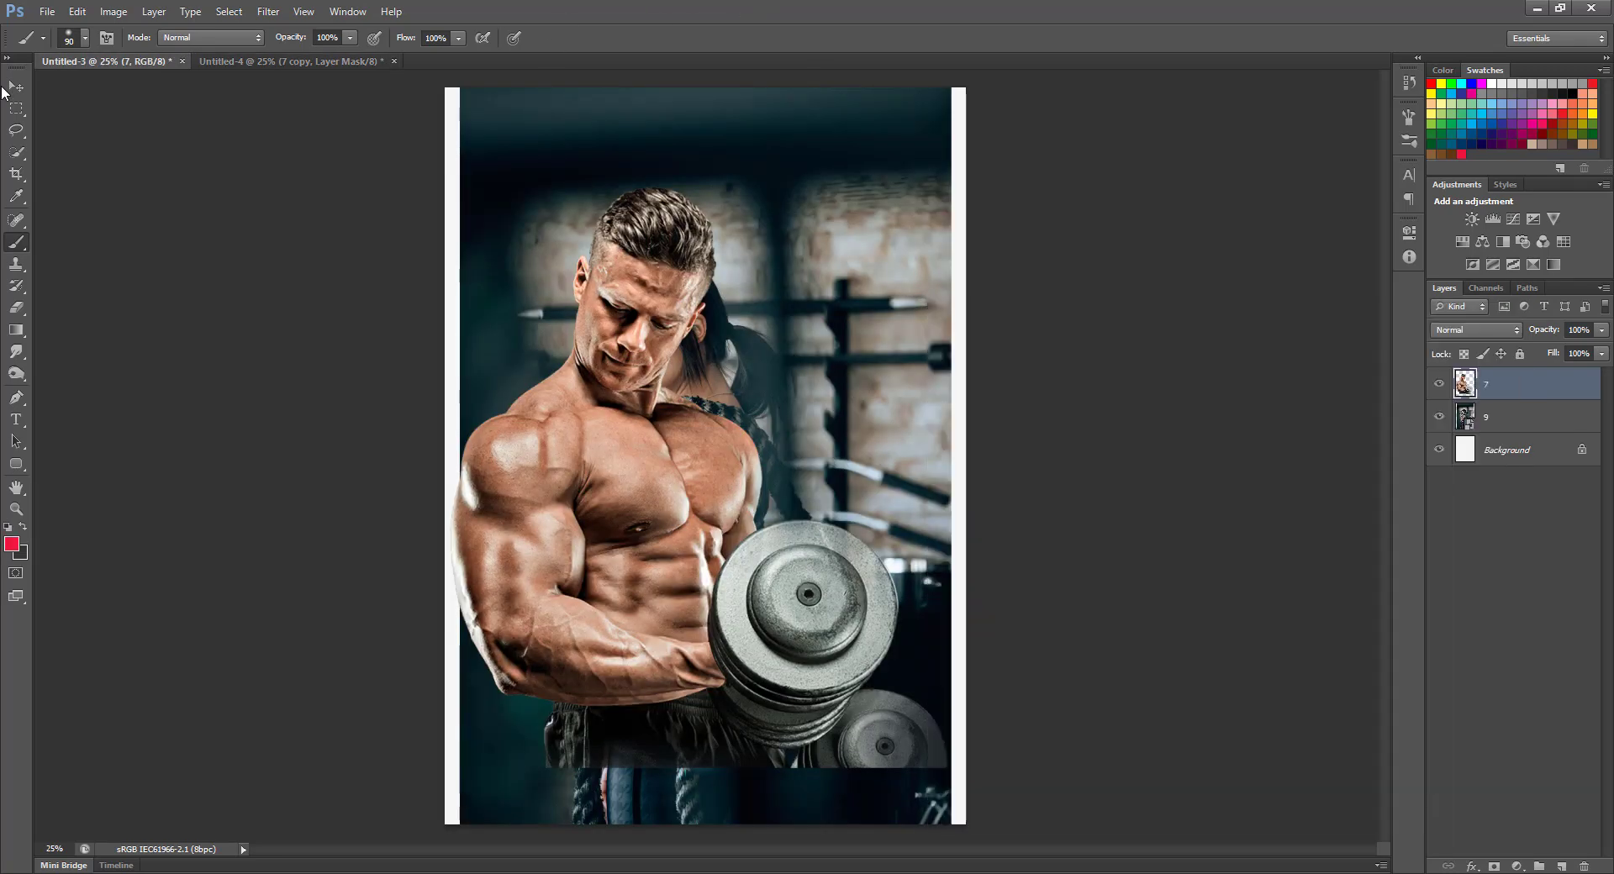
click(15, 86)
right_click(799, 182)
click(847, 216)
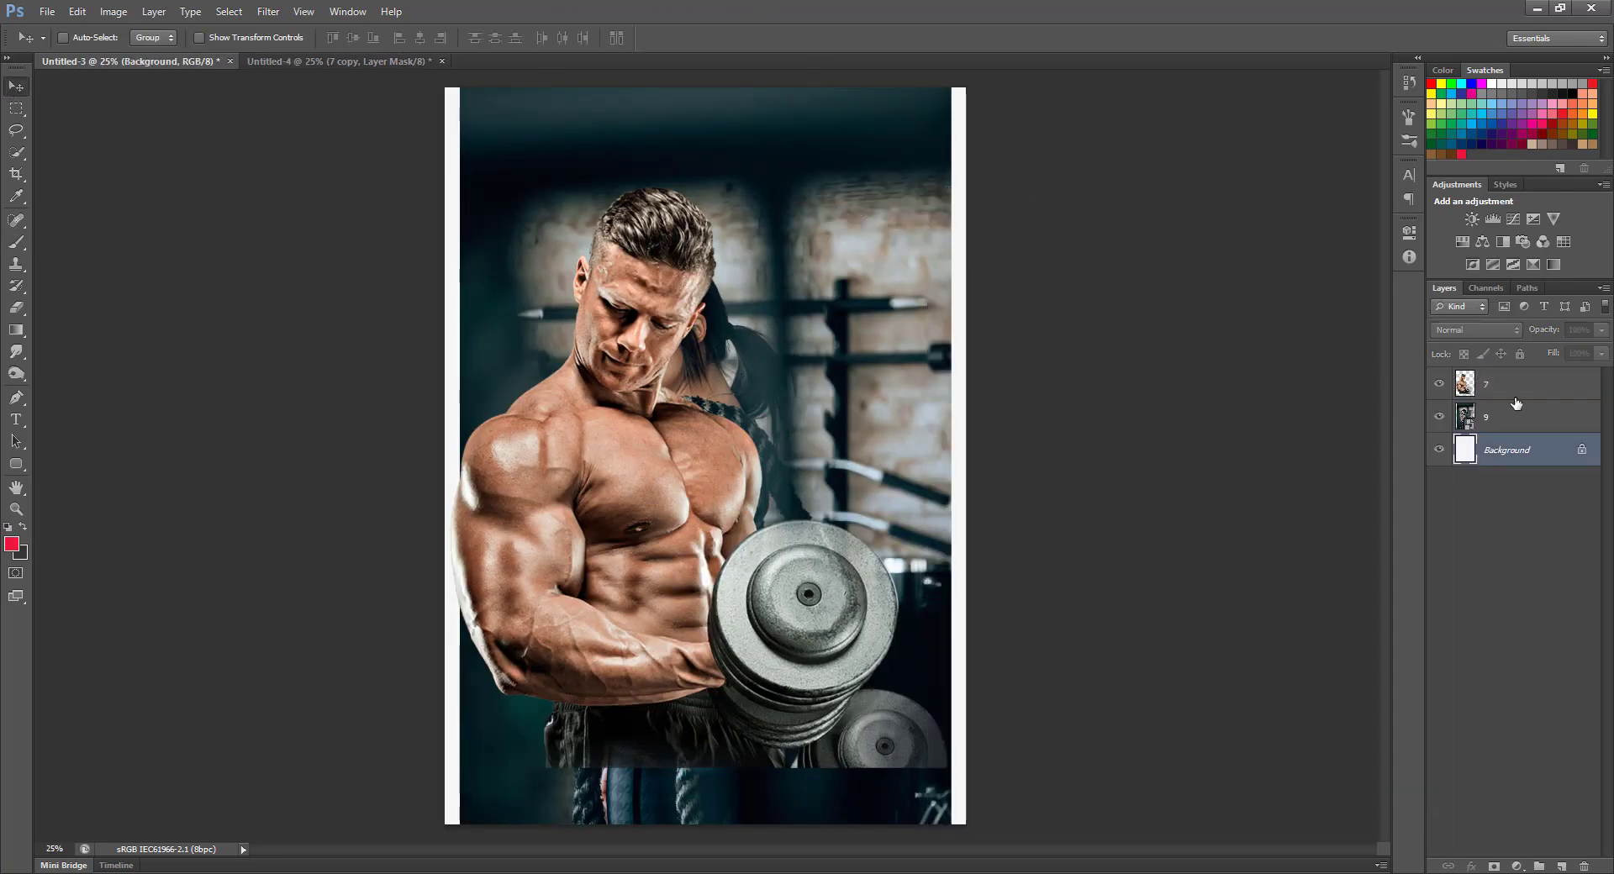
click(1513, 416)
drag(787, 428, 857, 289)
Step: Place layer 9 directly beneath layer 7 and move the woman's photo to the canvas's upper right
drag(1517, 418, 1526, 374)
drag(1549, 433, 1547, 461)
drag(873, 307, 1023, 243)
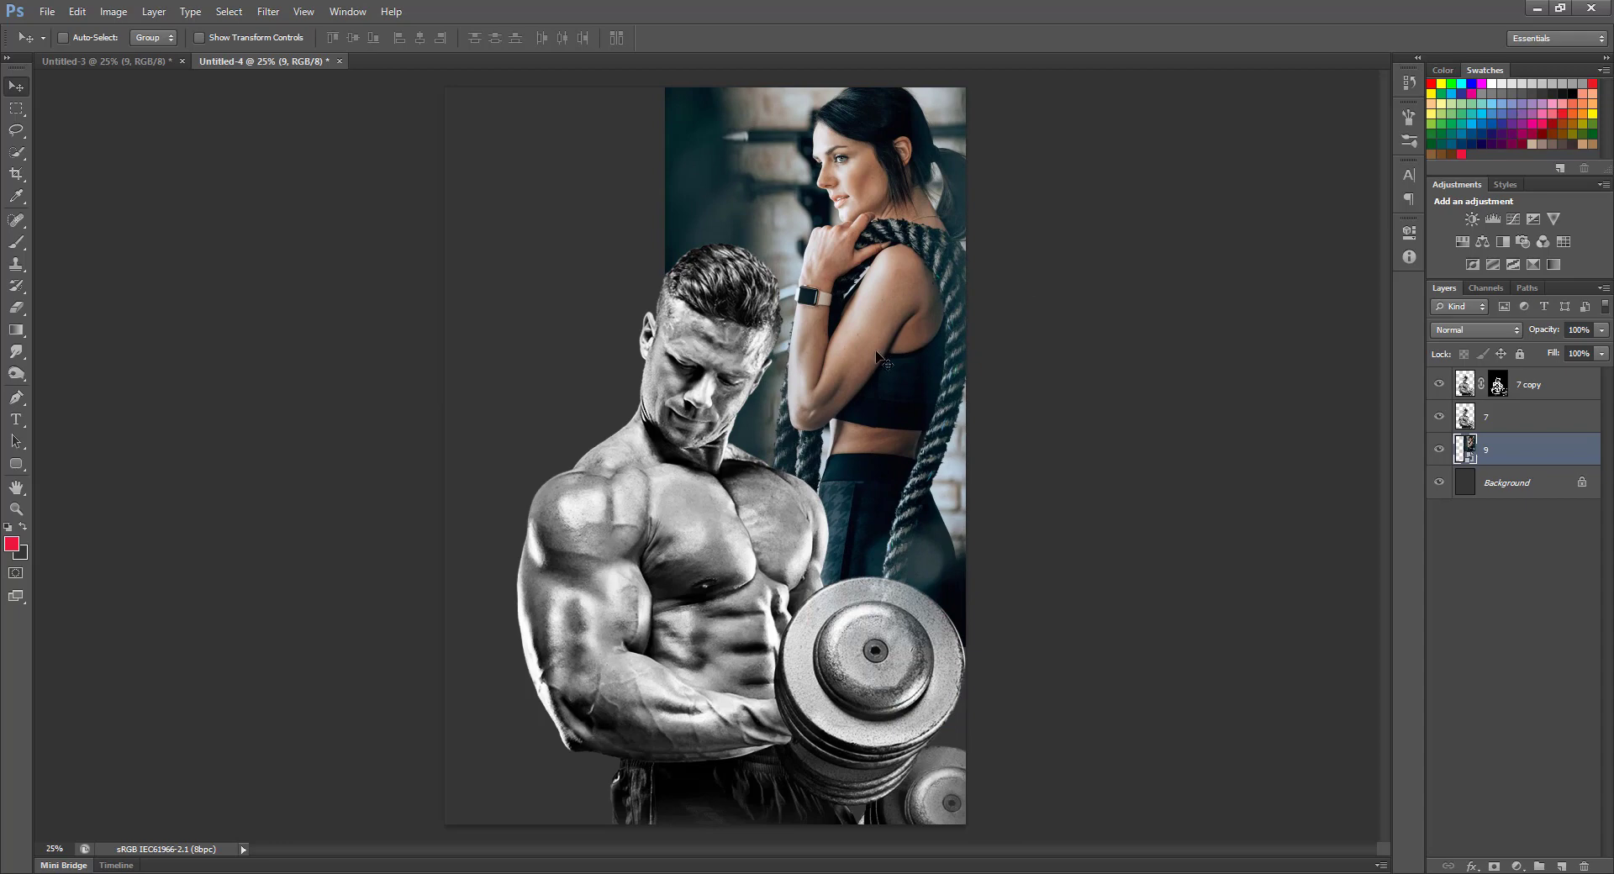
Step: Scale the woman's photo up to 16.83% and position it behind the man's head and dumbbell
key(e)
key(v)
drag(916, 234, 922, 235)
key(ctrl+t)
drag(1160, 662, 1182, 699)
drag(1075, 498, 1071, 517)
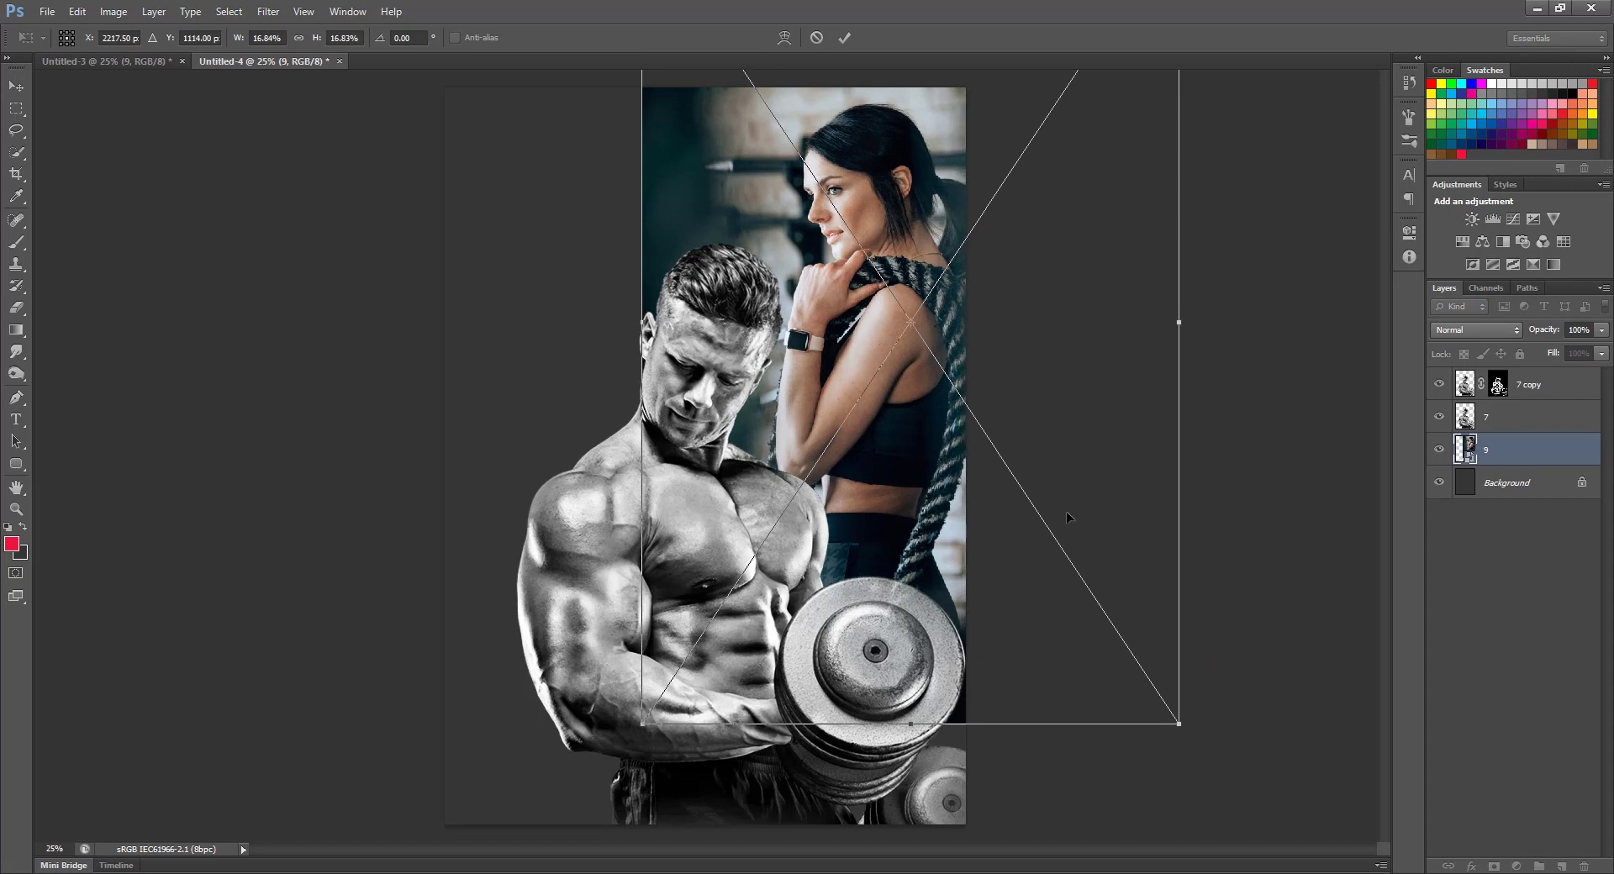
key(Return)
Step: Rasterize layer 9 so that the Eraser tool can work on it
key(e)
click(607, 215)
click(798, 344)
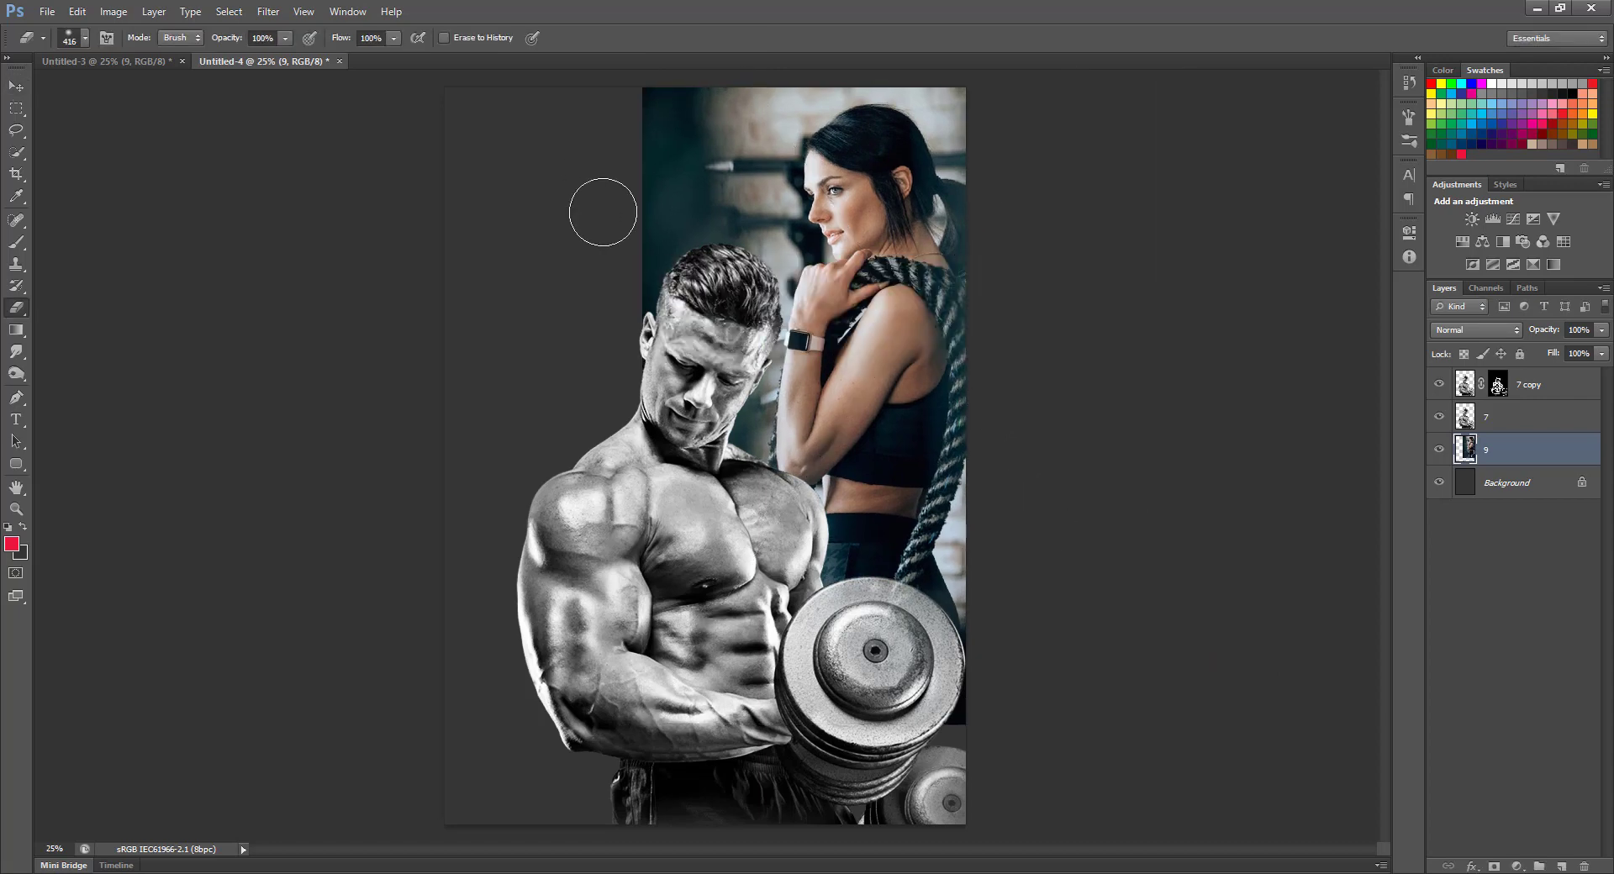
Step: Erase the hard left edge of the woman's photo using a 2000 px splatter brush preset for the Eraser
right_click(602, 211)
drag(1148, 524, 1127, 373)
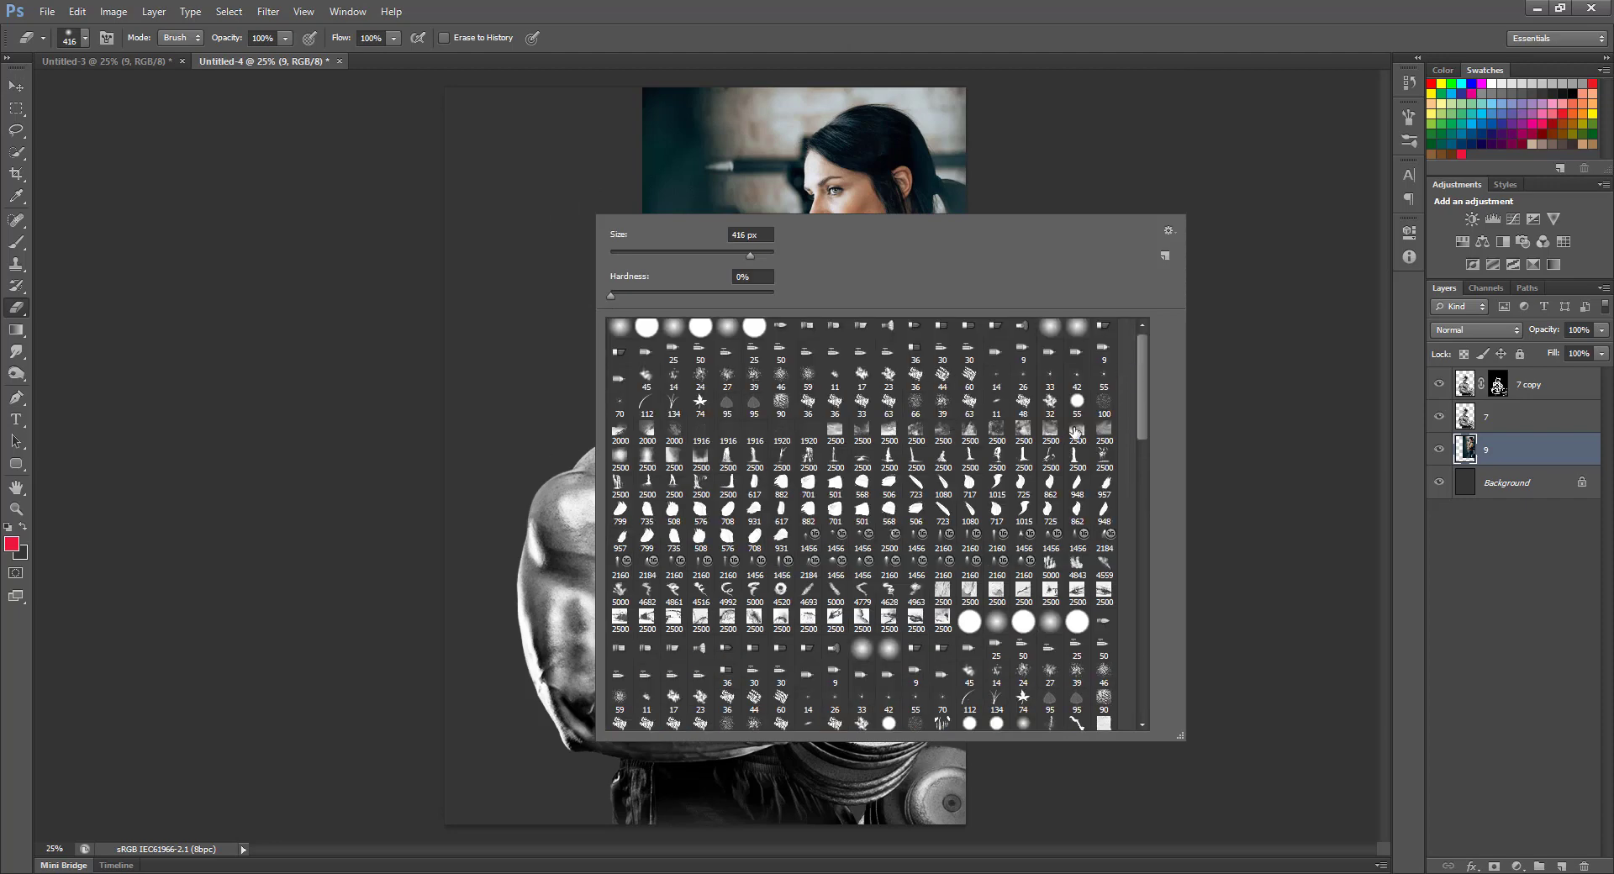
click(1051, 404)
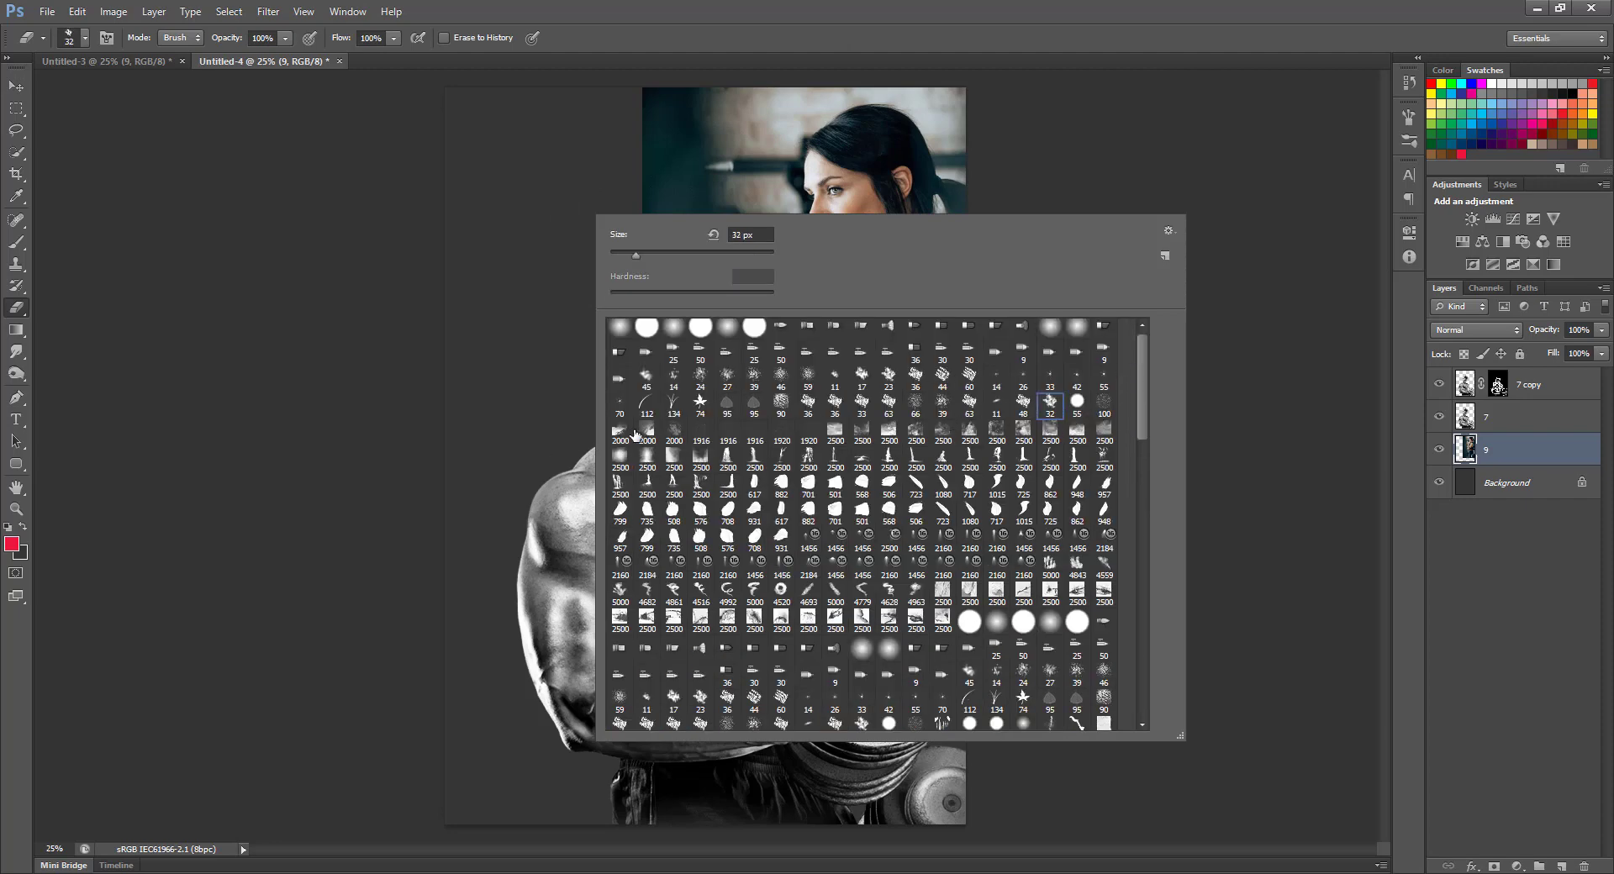
click(623, 433)
click(642, 14)
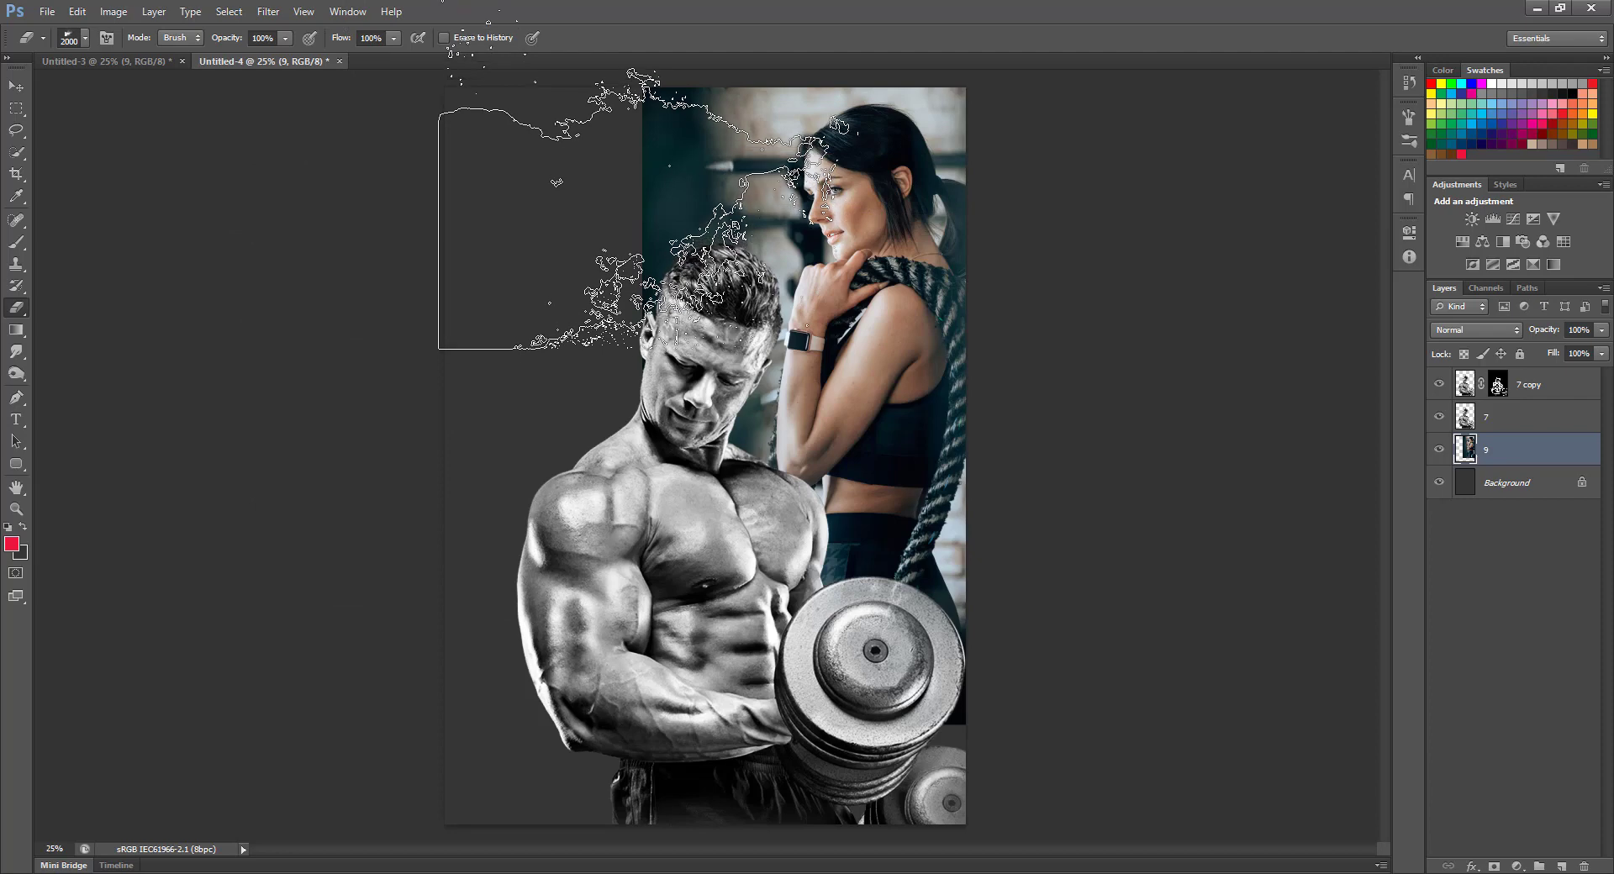
mouse_move(659, 181)
mouse_down()
mouse_move(579, 181)
mouse_move(490, 197)
mouse_move(657, 176)
mouse_move(615, 223)
mouse_up()
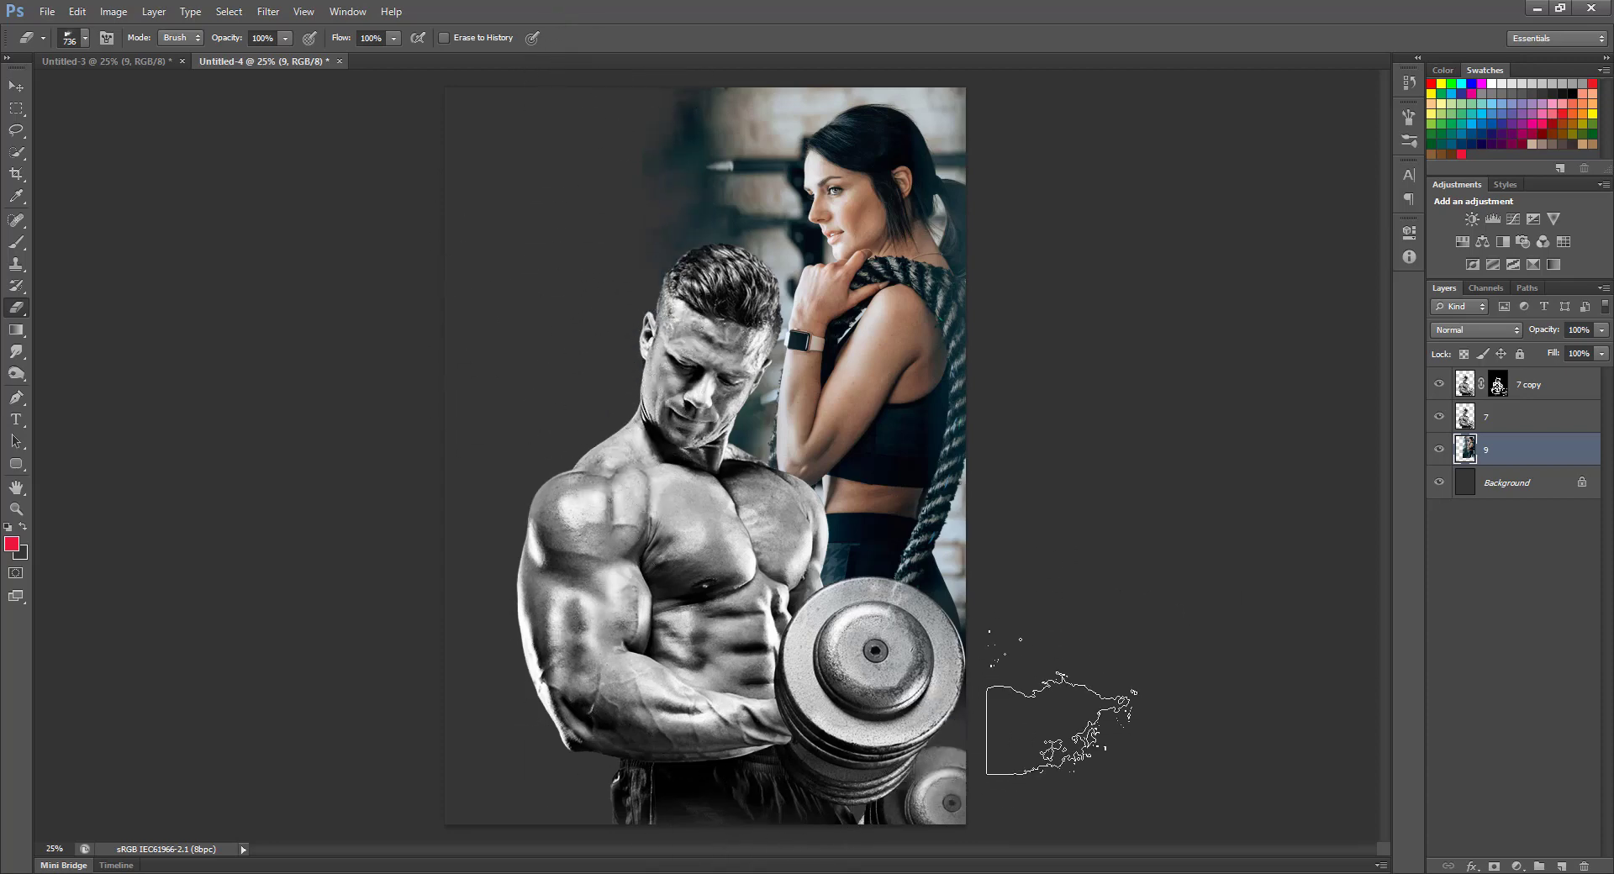
Step: Add a new layer above layer 9 and set up a 2000 px splatter brush with red #f0173f as the foreground color
click(10, 106)
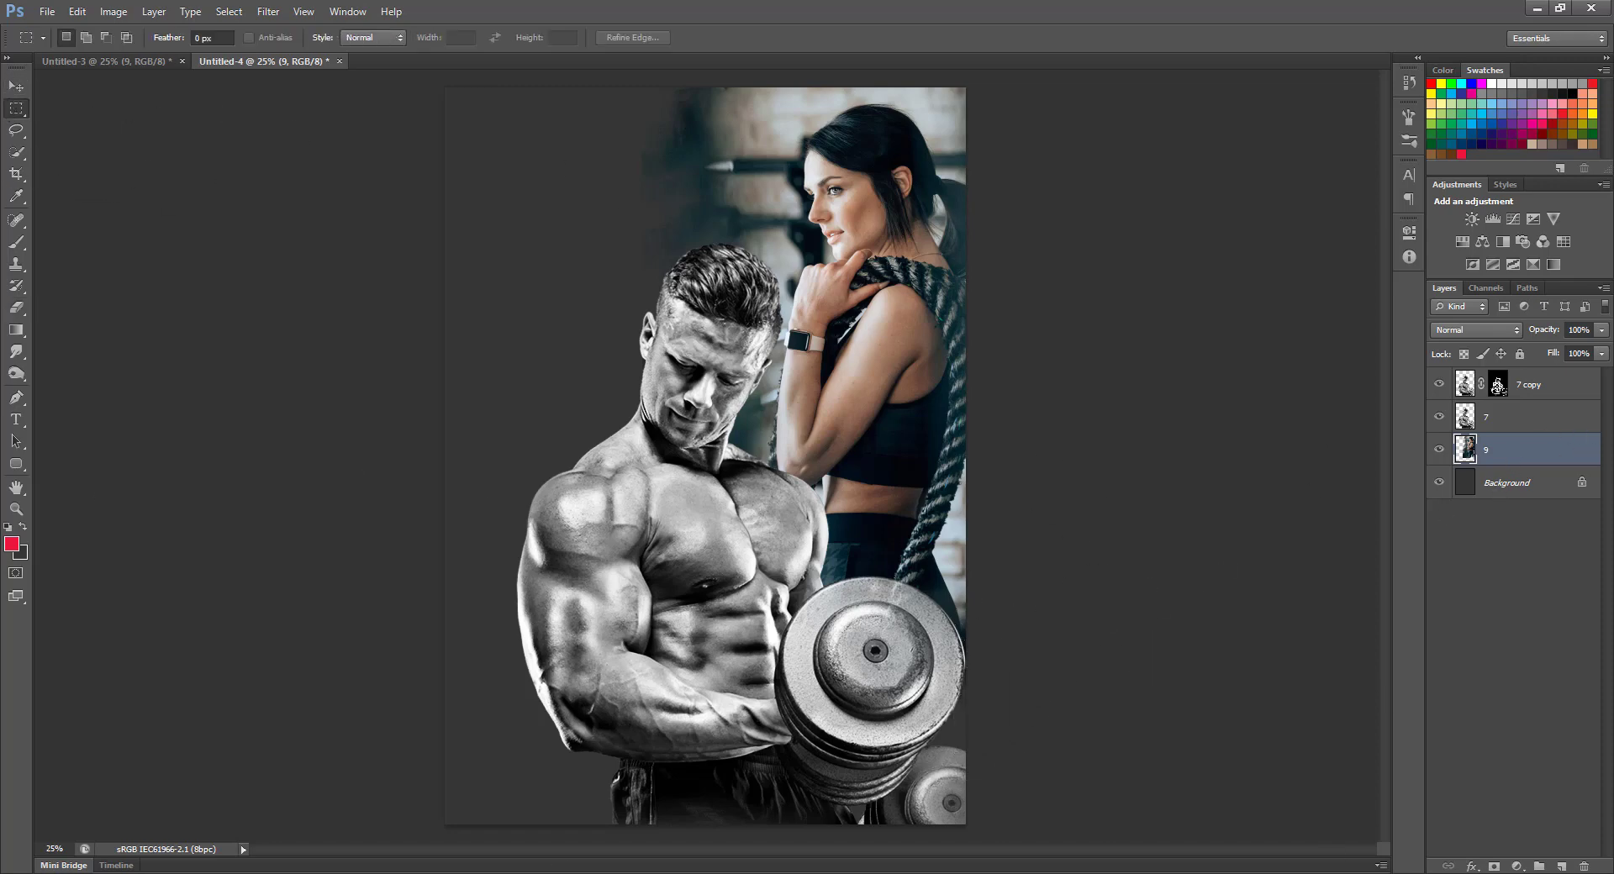
click(1561, 865)
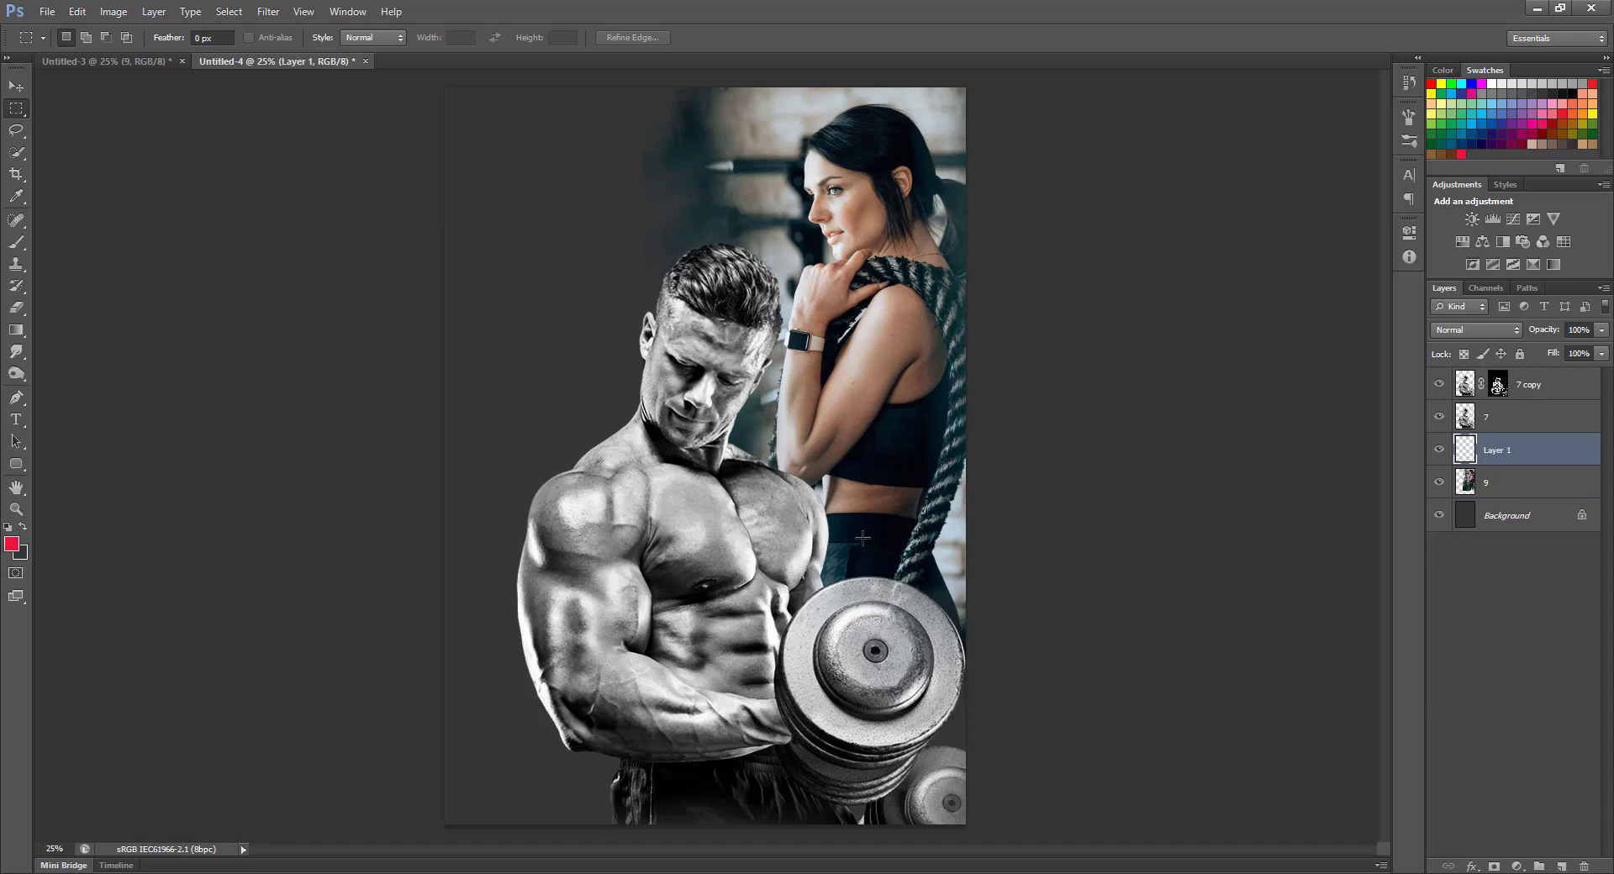
click(12, 544)
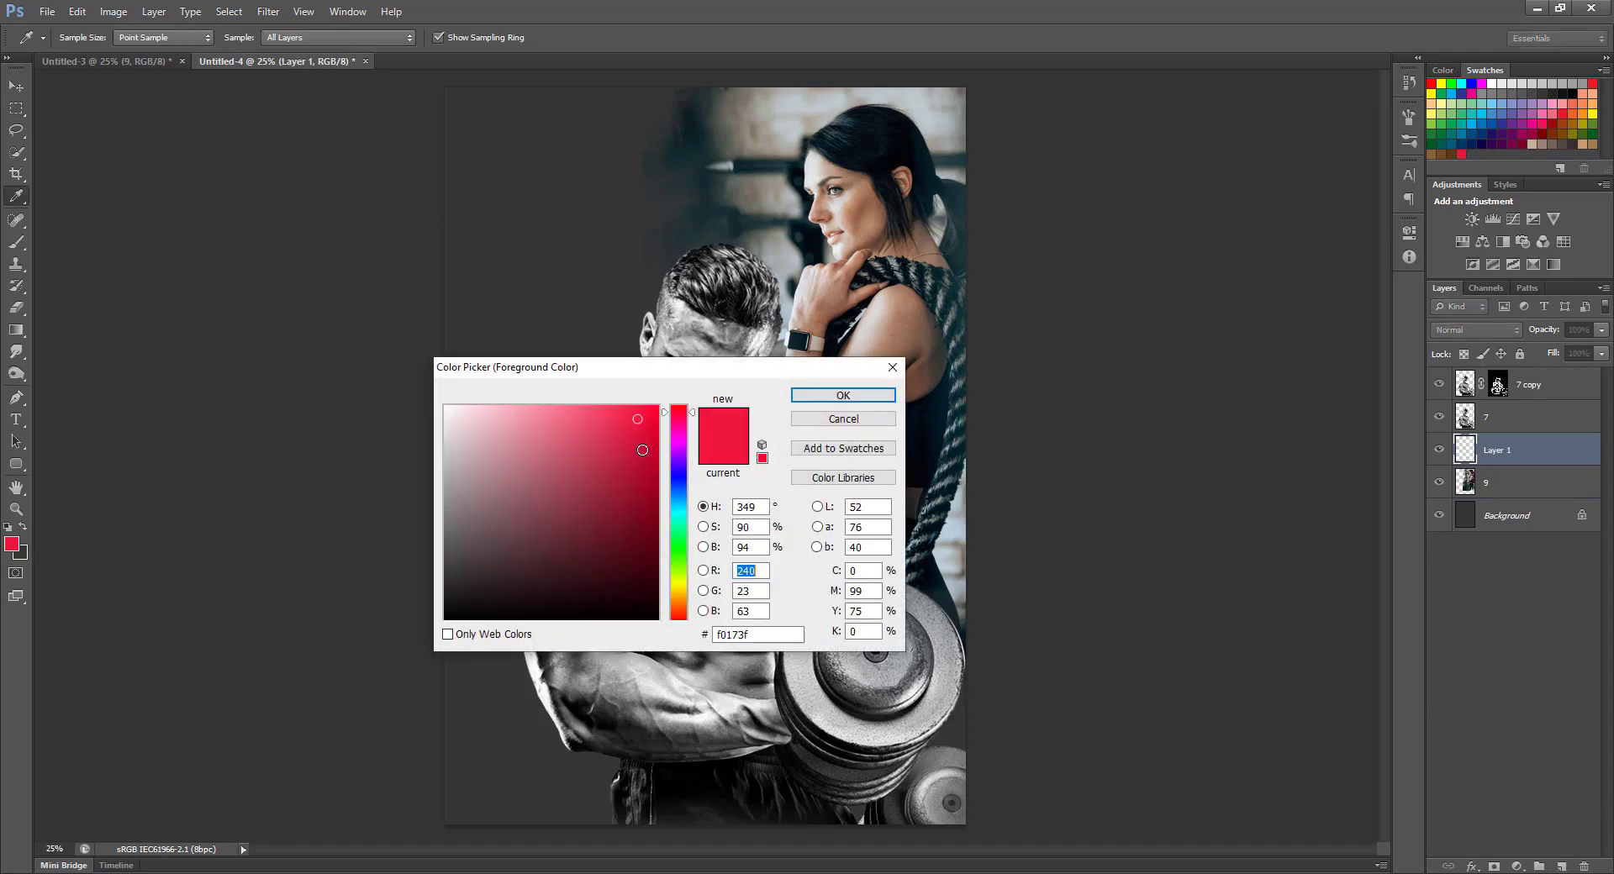
click(842, 395)
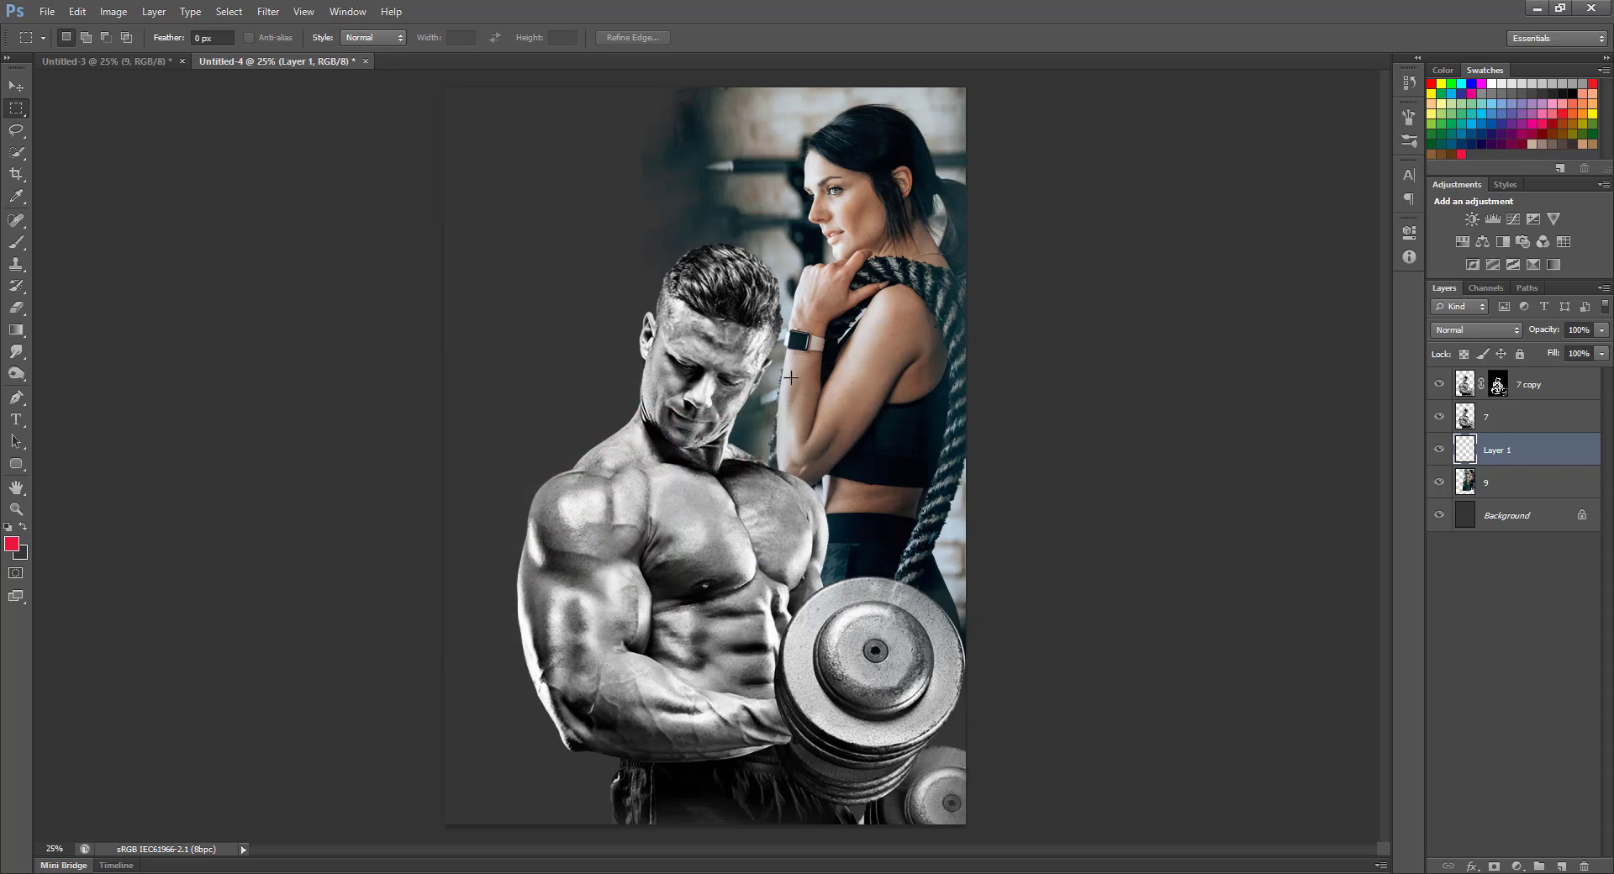
key(b)
right_click(610, 243)
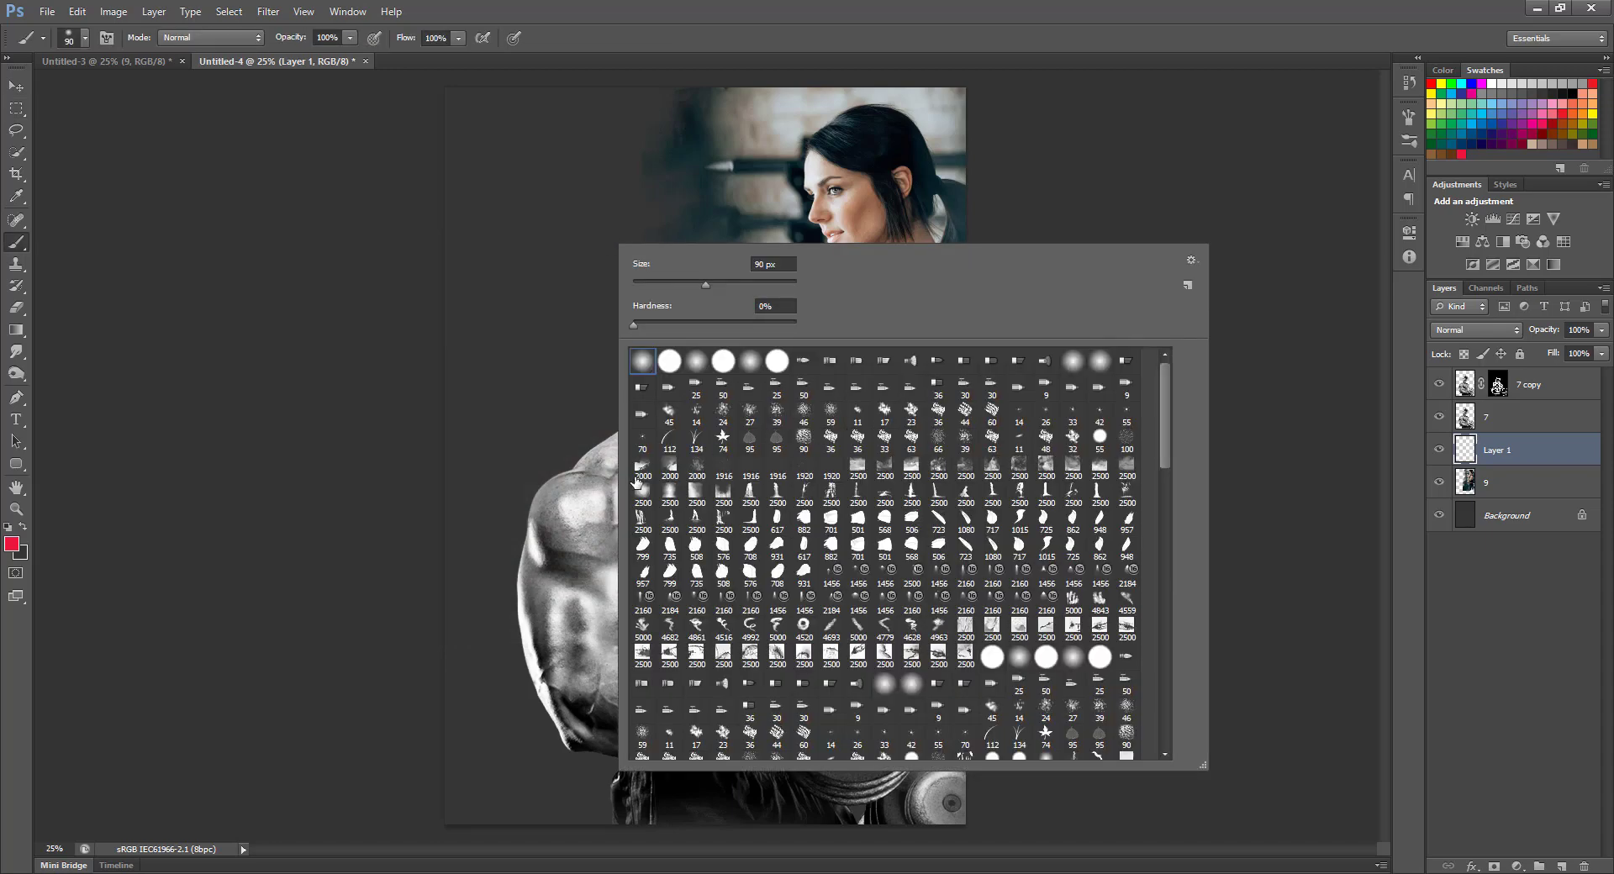
double_click(669, 466)
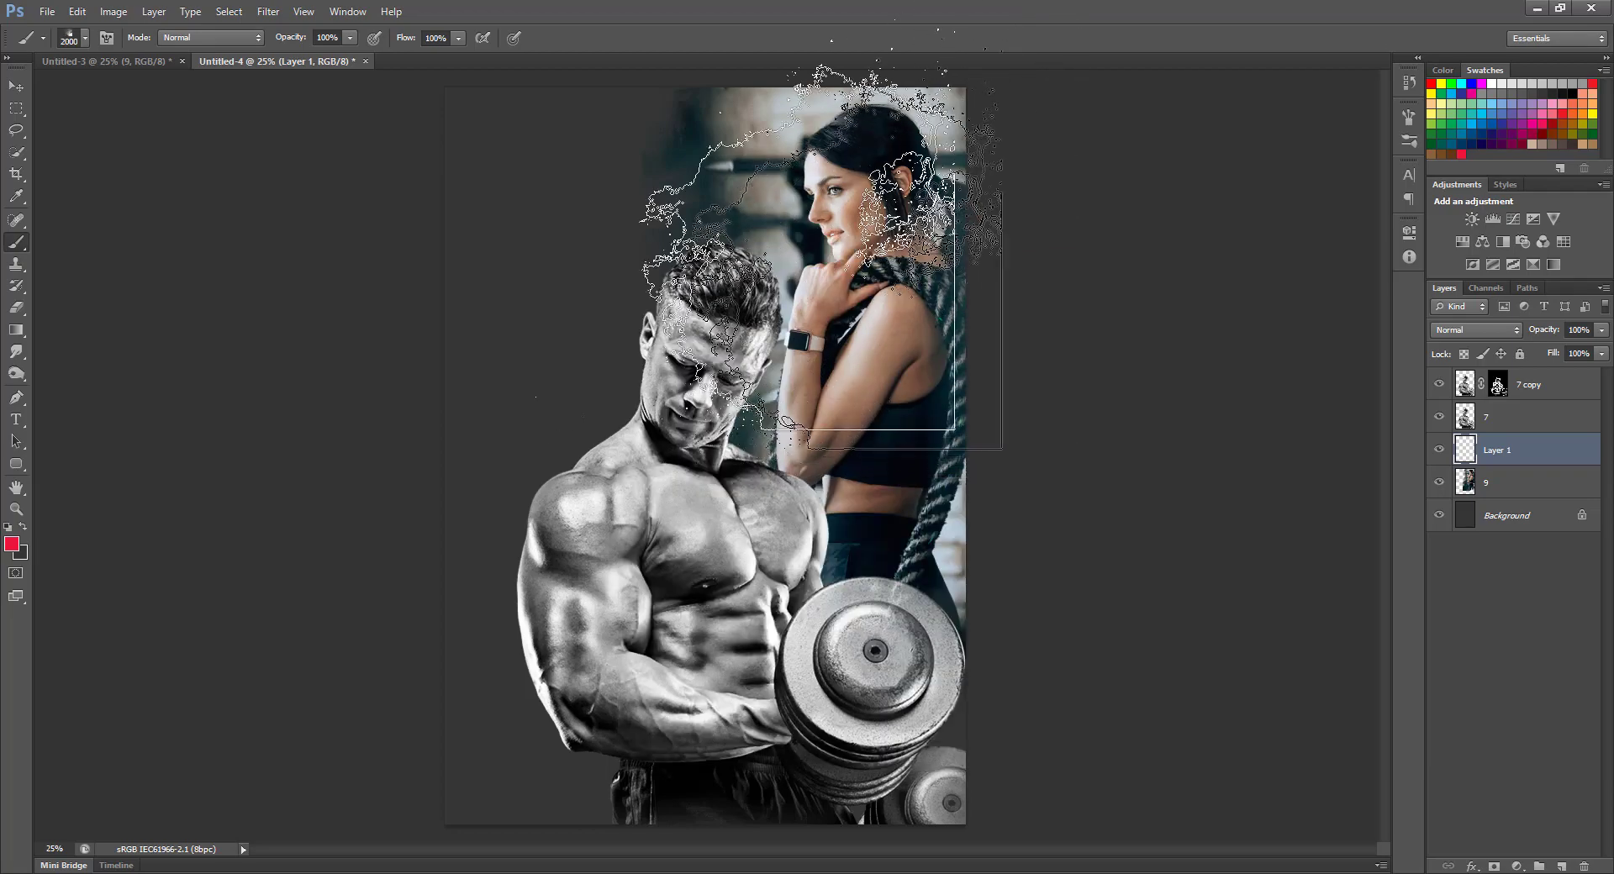
Step: Try stamping red over the woman's photo with the 2000 px splatter brush and undo each stamp
click(738, 213)
key(ctrl+z)
click(967, 557)
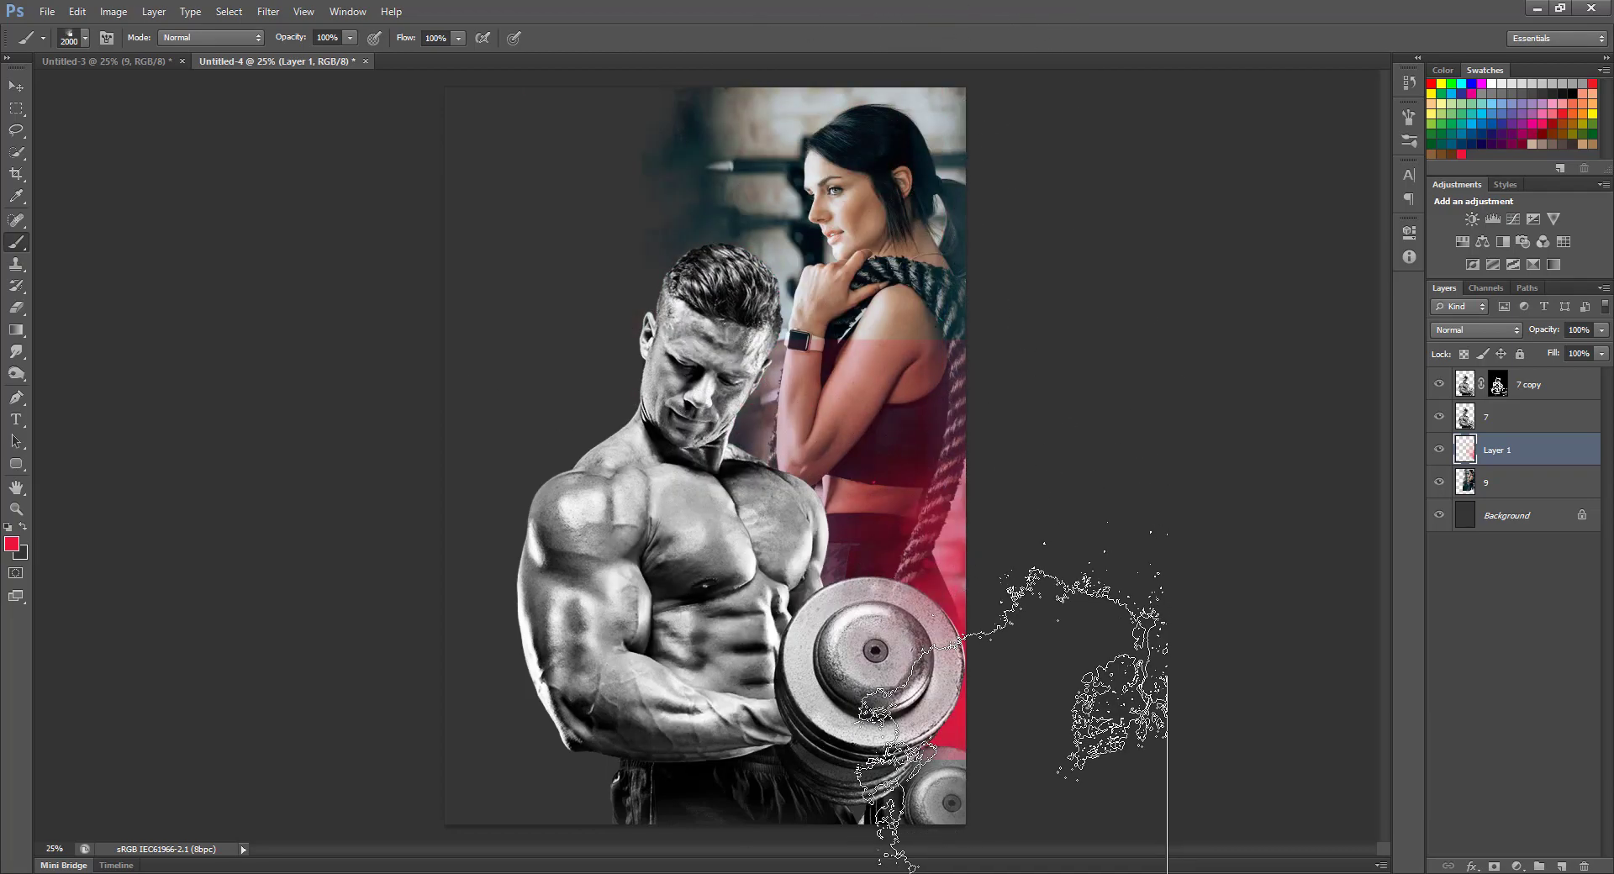
key(ctrl+z)
Step: Enlarge the splatter brush to 3300 px and stamp red over the woman's photo on Layer 1
key(bracketright)
key(bracketright)
key(bracketright)
key(bracketright)
key(bracketright)
key(bracketright)
key(bracketright)
key(bracketright)
key(bracketright)
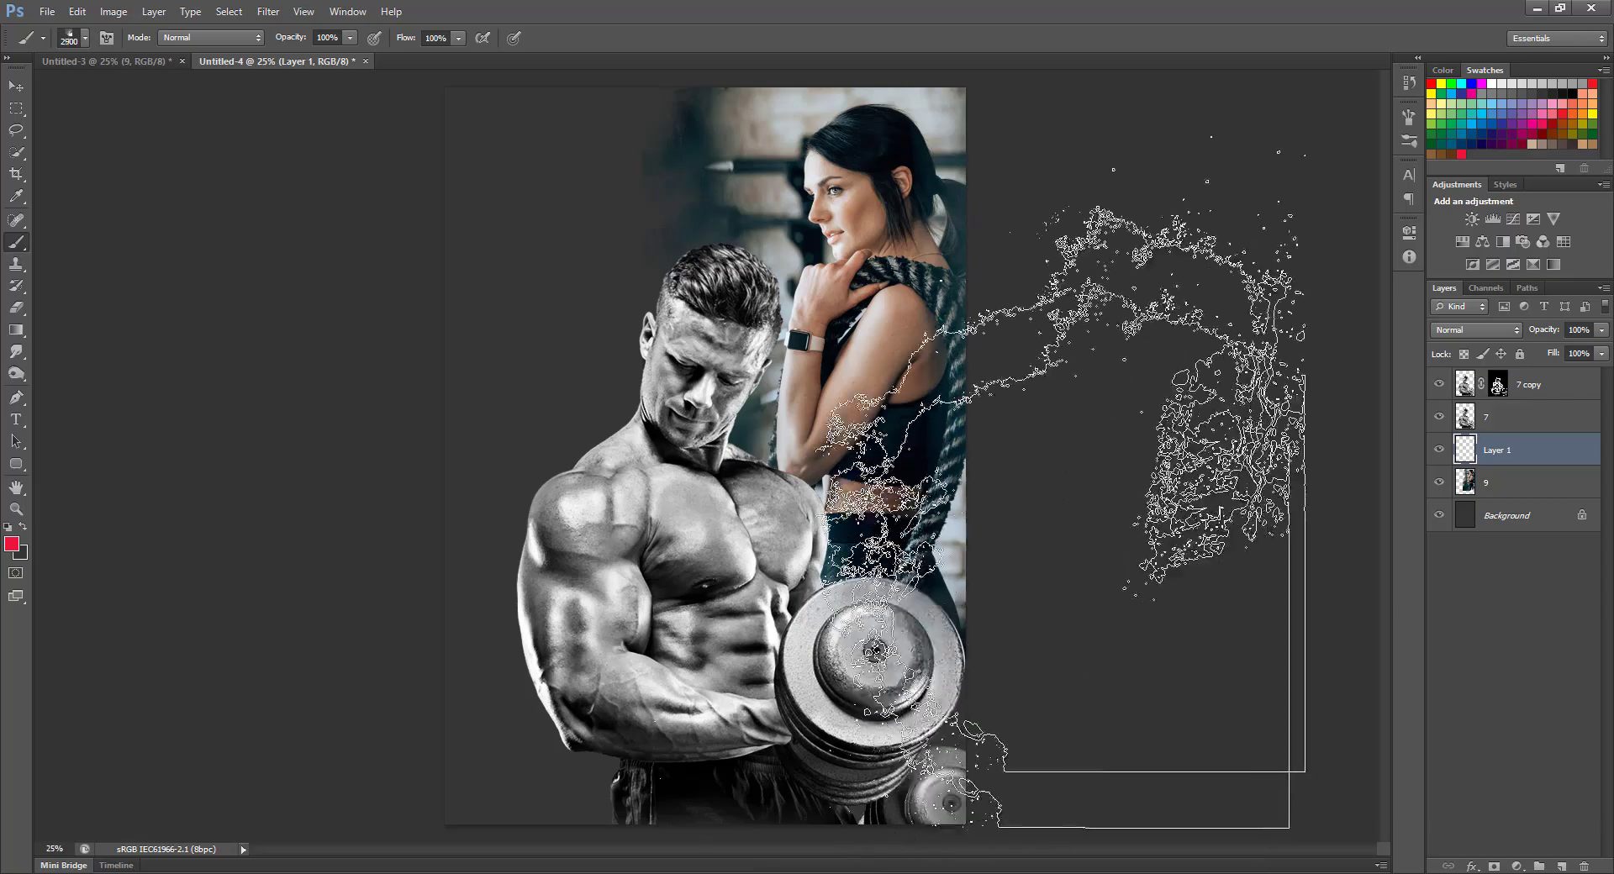
key(bracketright)
key(bracketright)
key(bracketright)
key(bracketright)
click(1006, 244)
click(1051, 360)
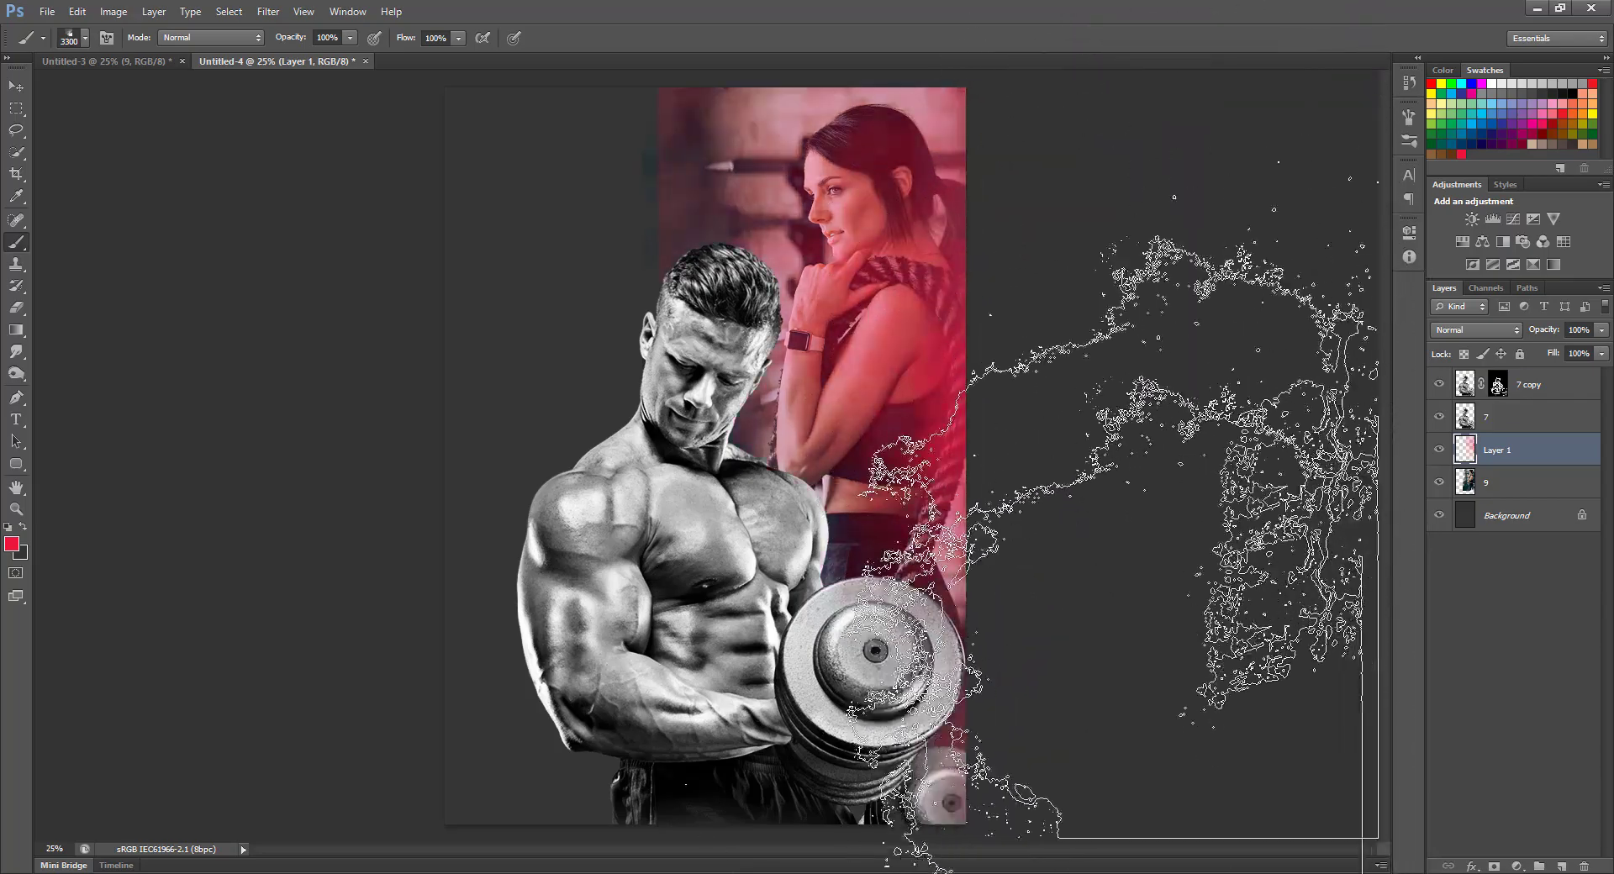
click(1043, 327)
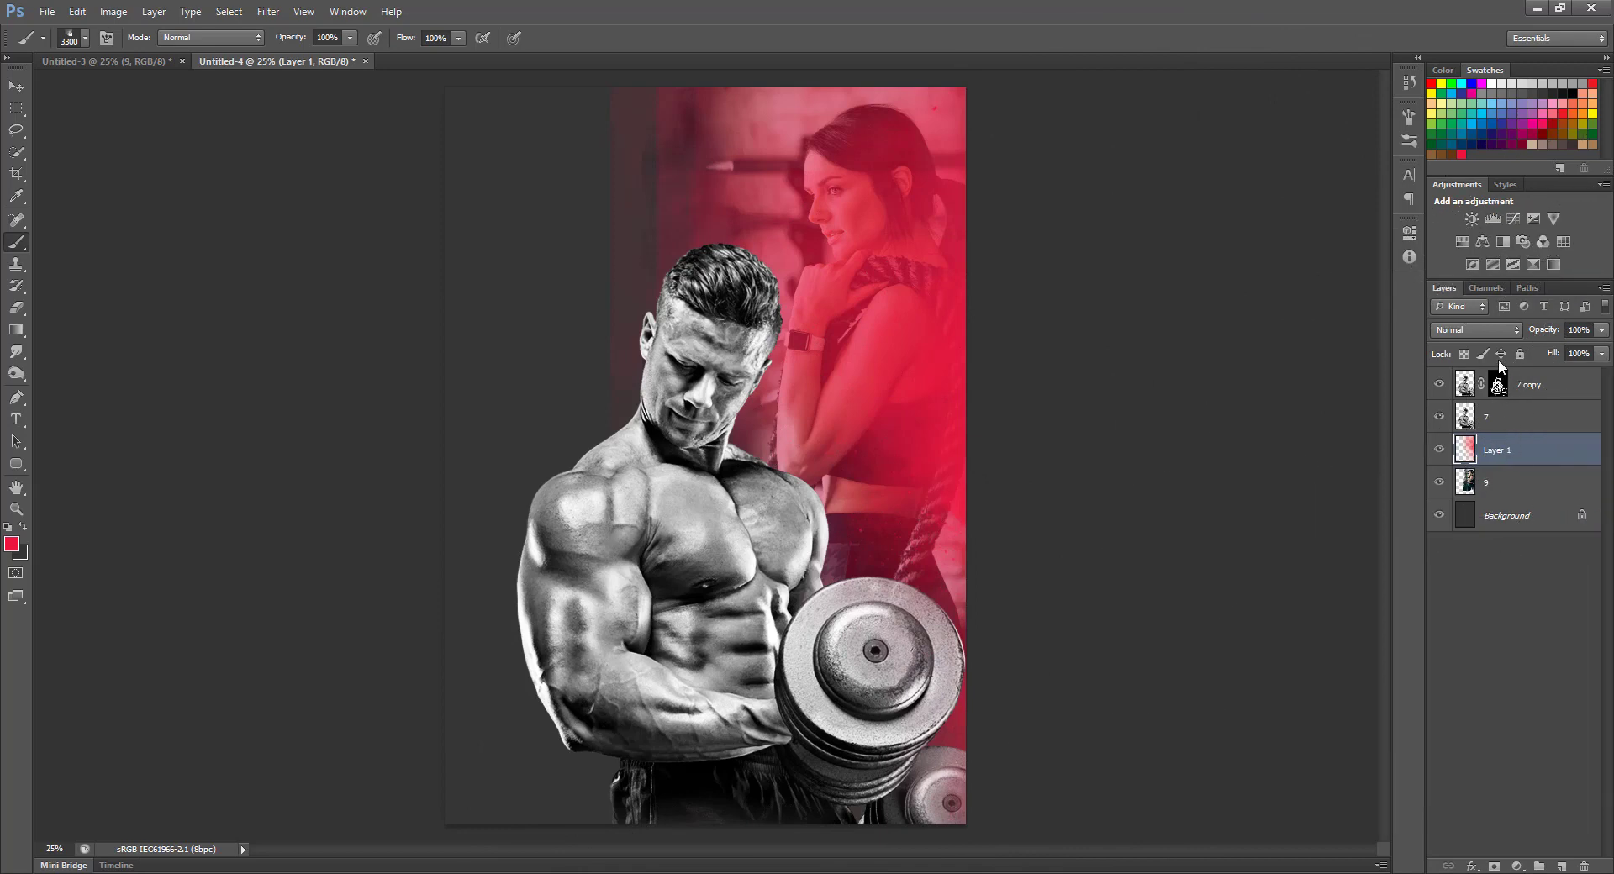
Step: Try out different blend modes on Layer 1, including Darker Color, Multiply, Linear Light and Color
click(1475, 330)
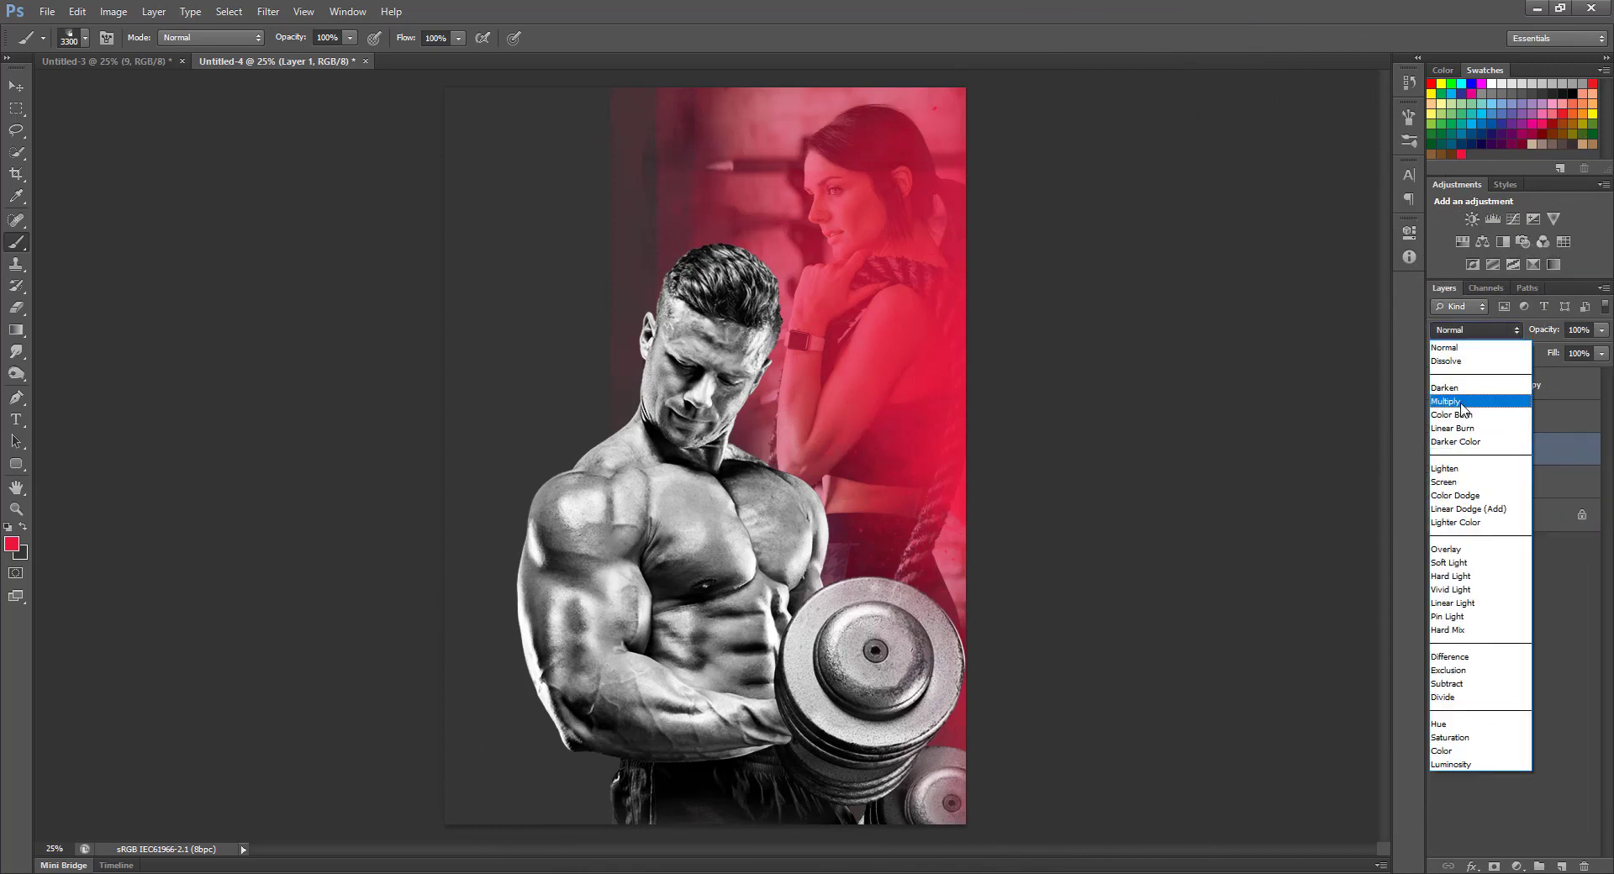
click(1459, 442)
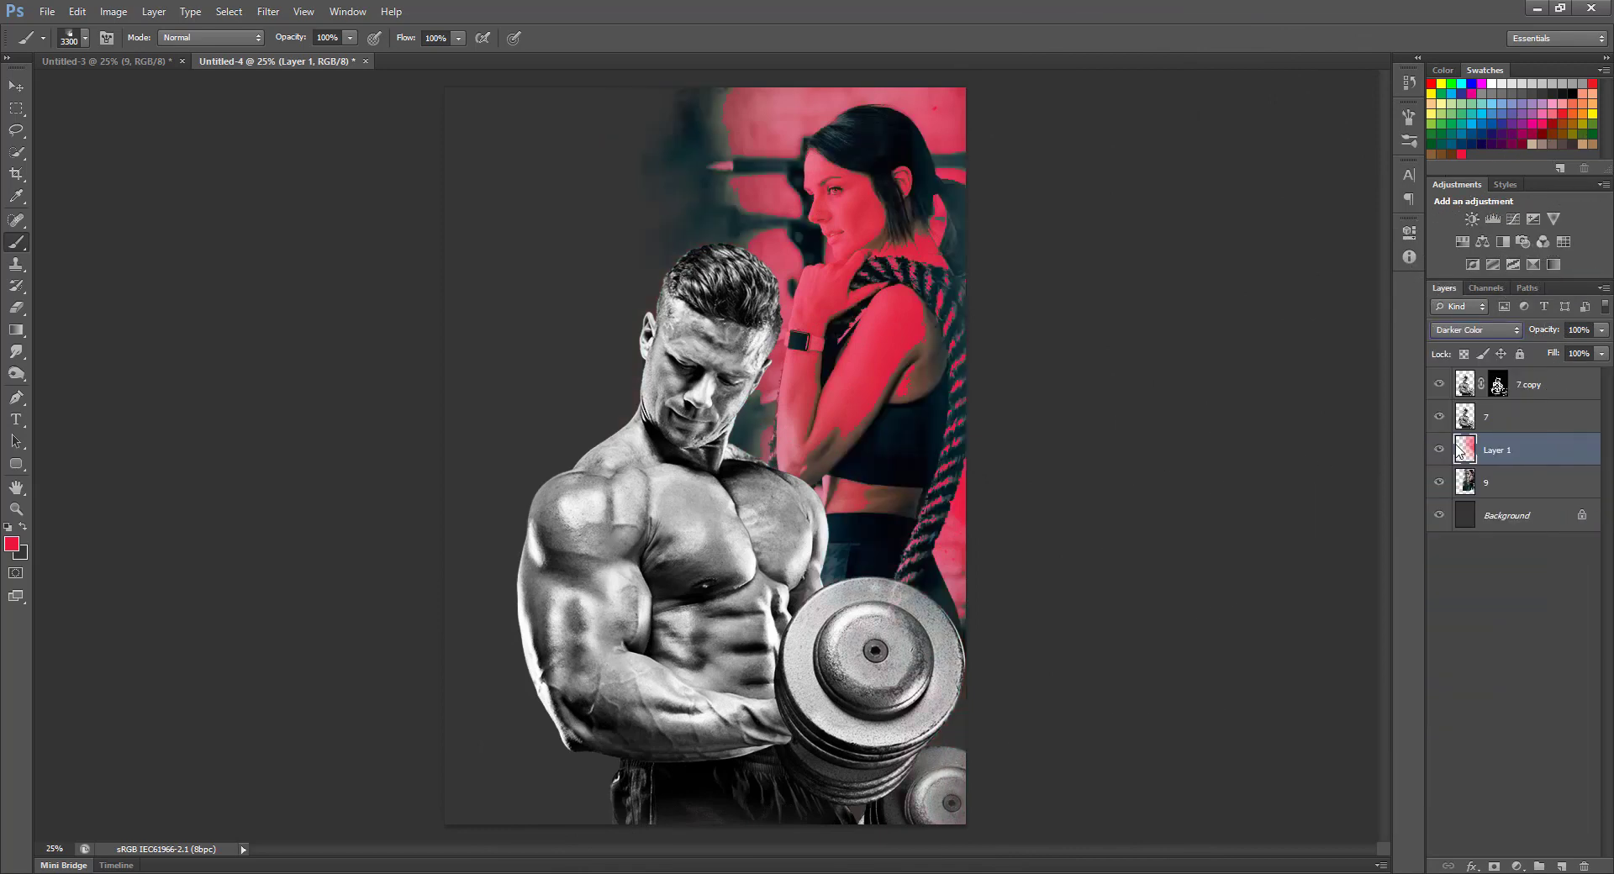
key(Up)
key(Up)
key(Up)
key(Up)
key(Up)
key(Up)
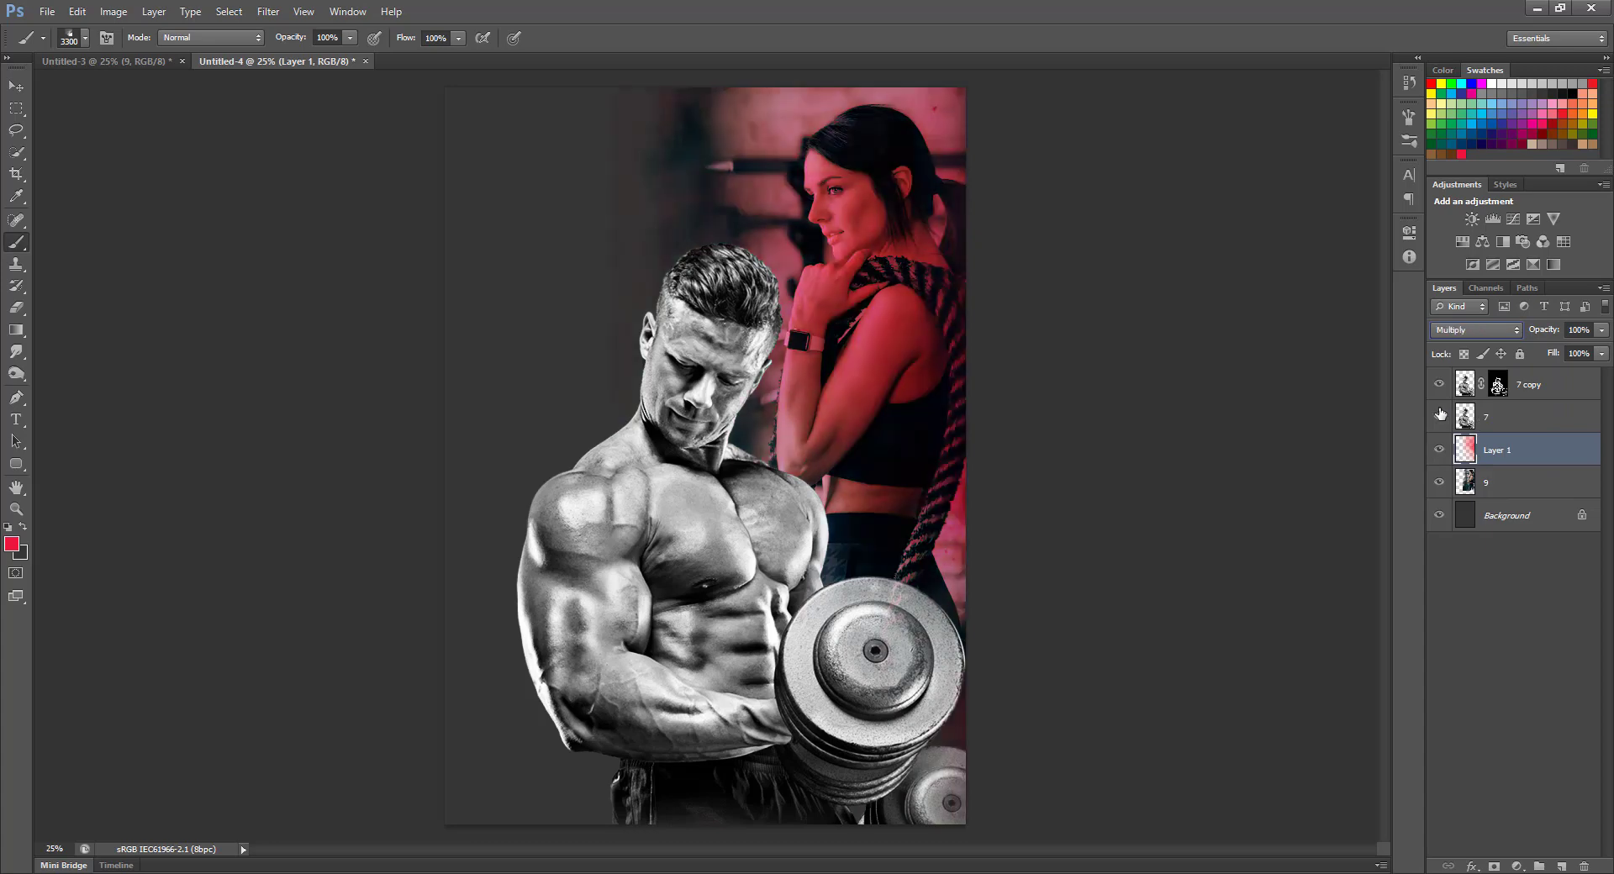
key(Down)
key(Down)
key(Down)
key(Down)
key(Down)
key(Down)
key(Down)
key(Down)
key(Down)
key(Down)
key(Down)
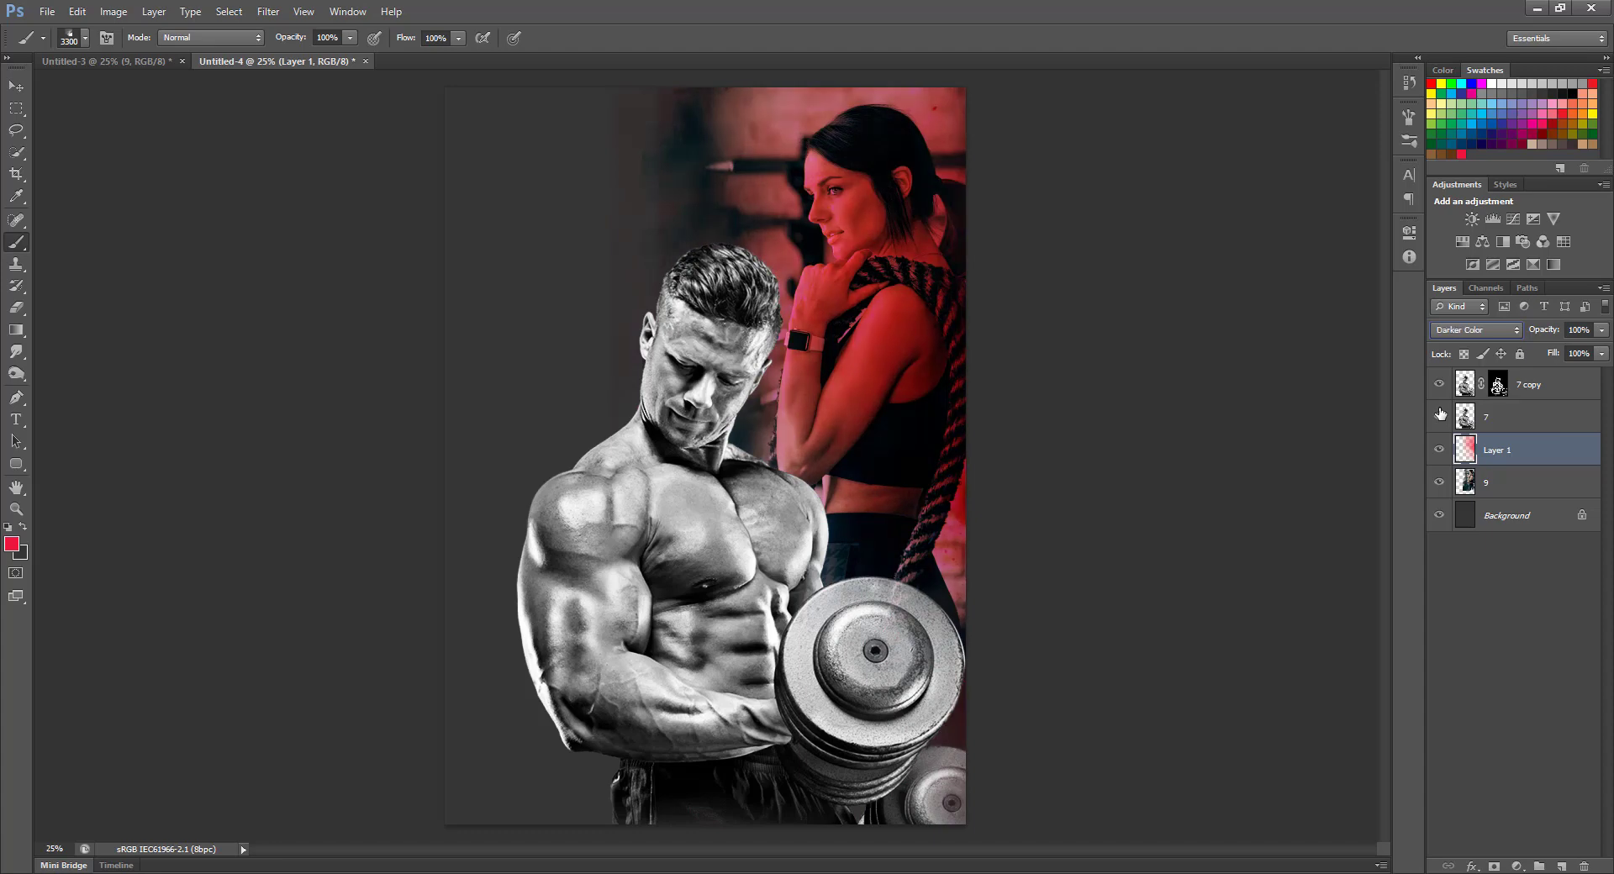
key(Down)
key(Down)
key(Down)
key(Down)
key(Down)
key(Down)
key(Down)
key(Down)
key(Down)
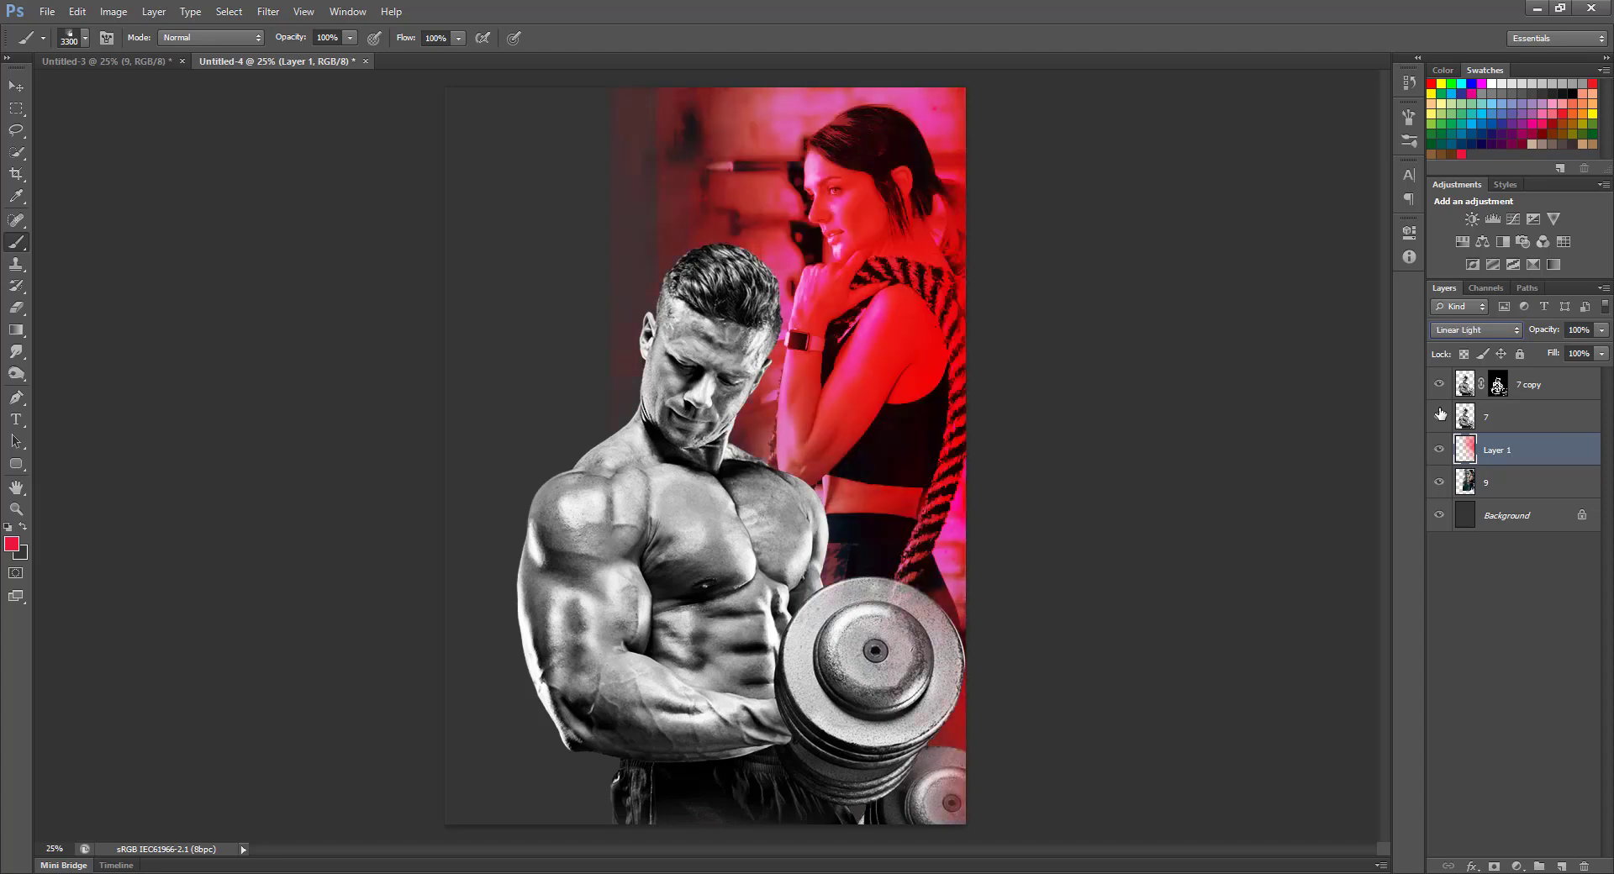
key(Down)
key(Down)
key(Down)
key(Down)
key(Down)
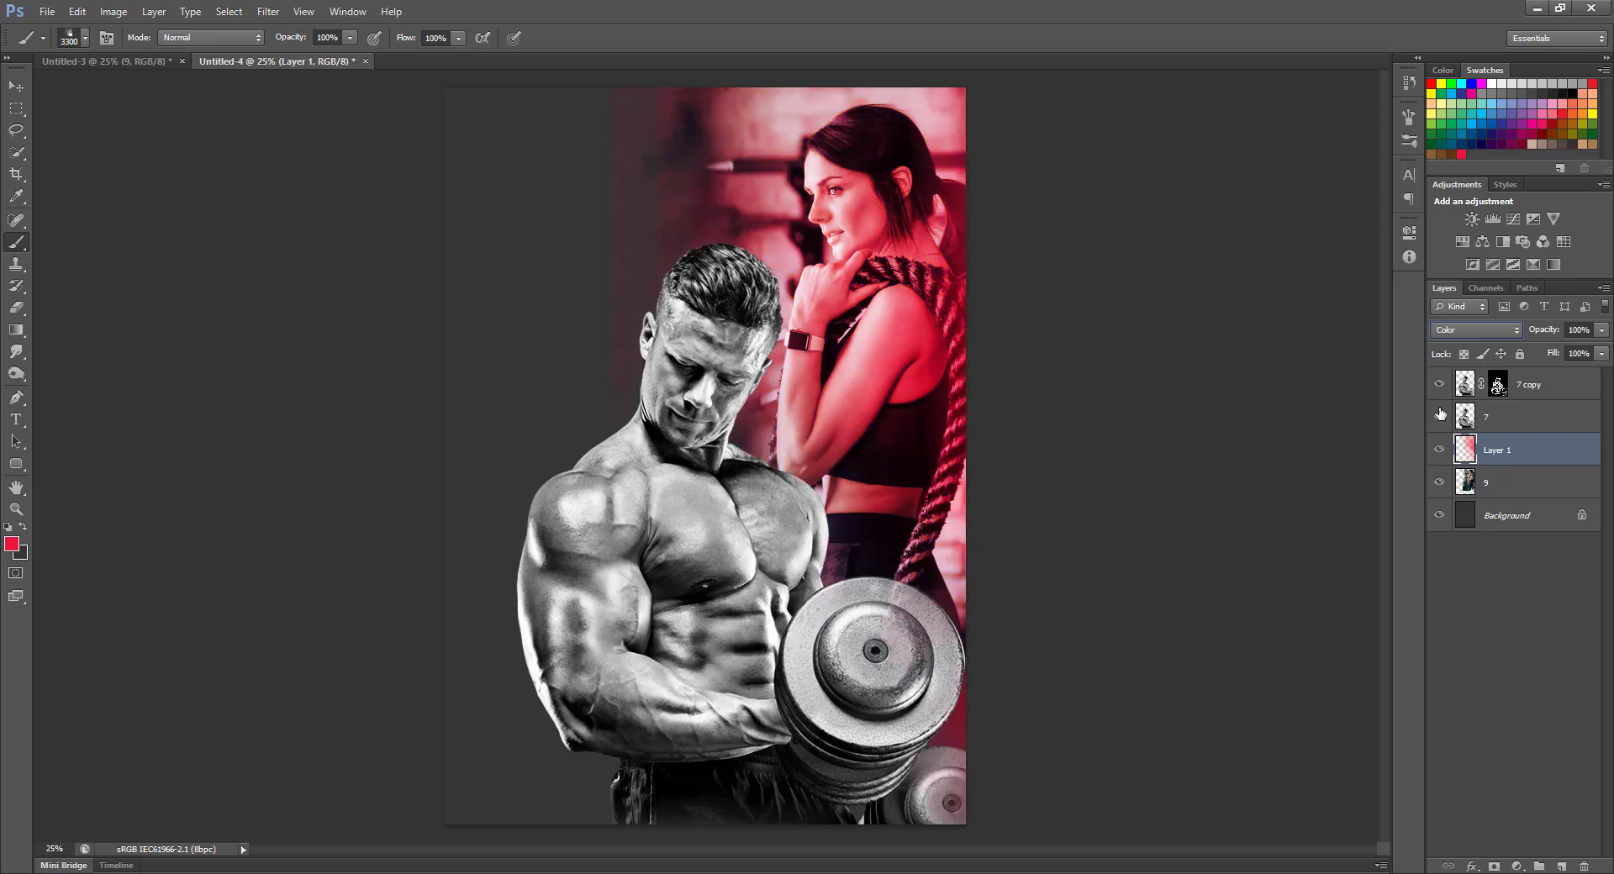
key(Up)
Step: Set the blend mode of the red Layer 1 to Multiply
click(1470, 330)
click(1449, 402)
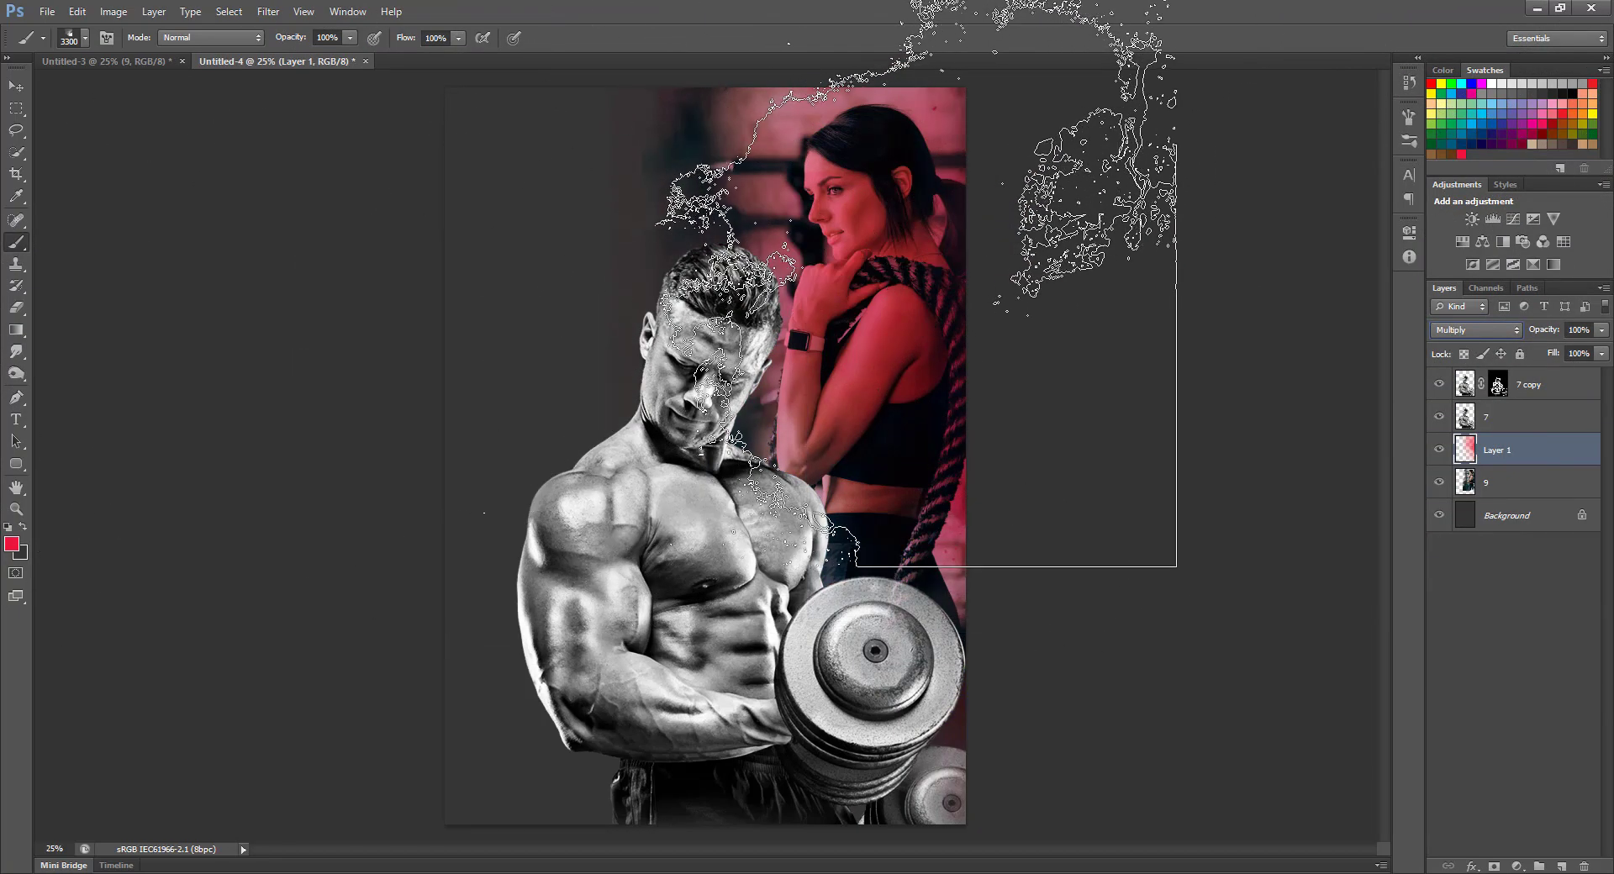
Step: Switch the Brush tool to a soft round preset with 0% hardness
right_click(838, 220)
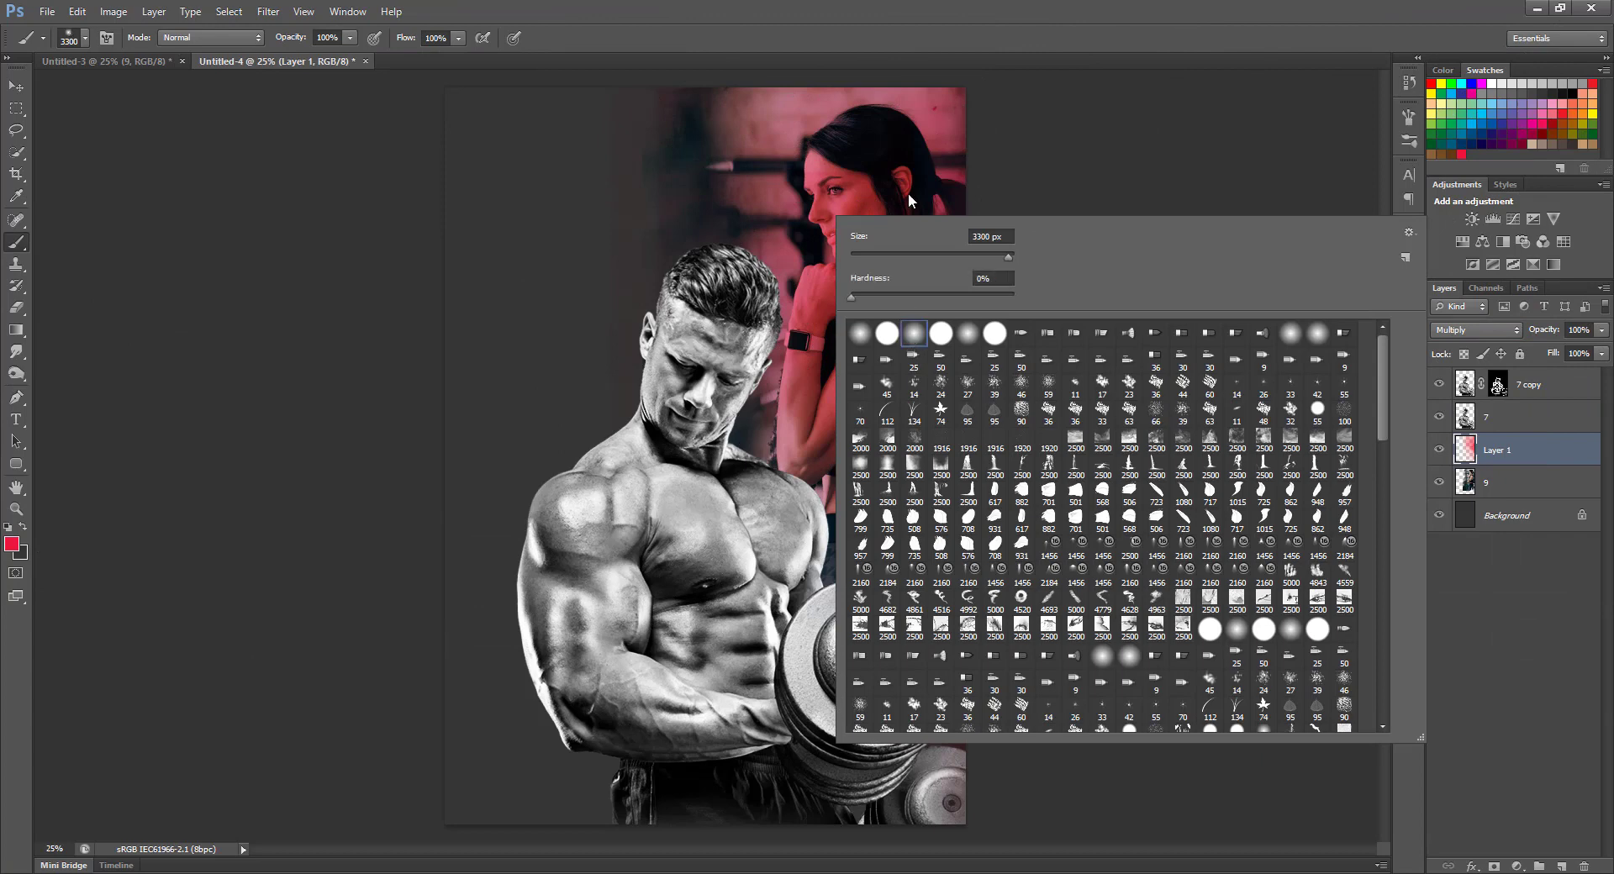
click(910, 201)
click(1100, 180)
Step: Try painting more red over the woman with the soft brush reduced to 1000 px, and undo the strokes
key([)
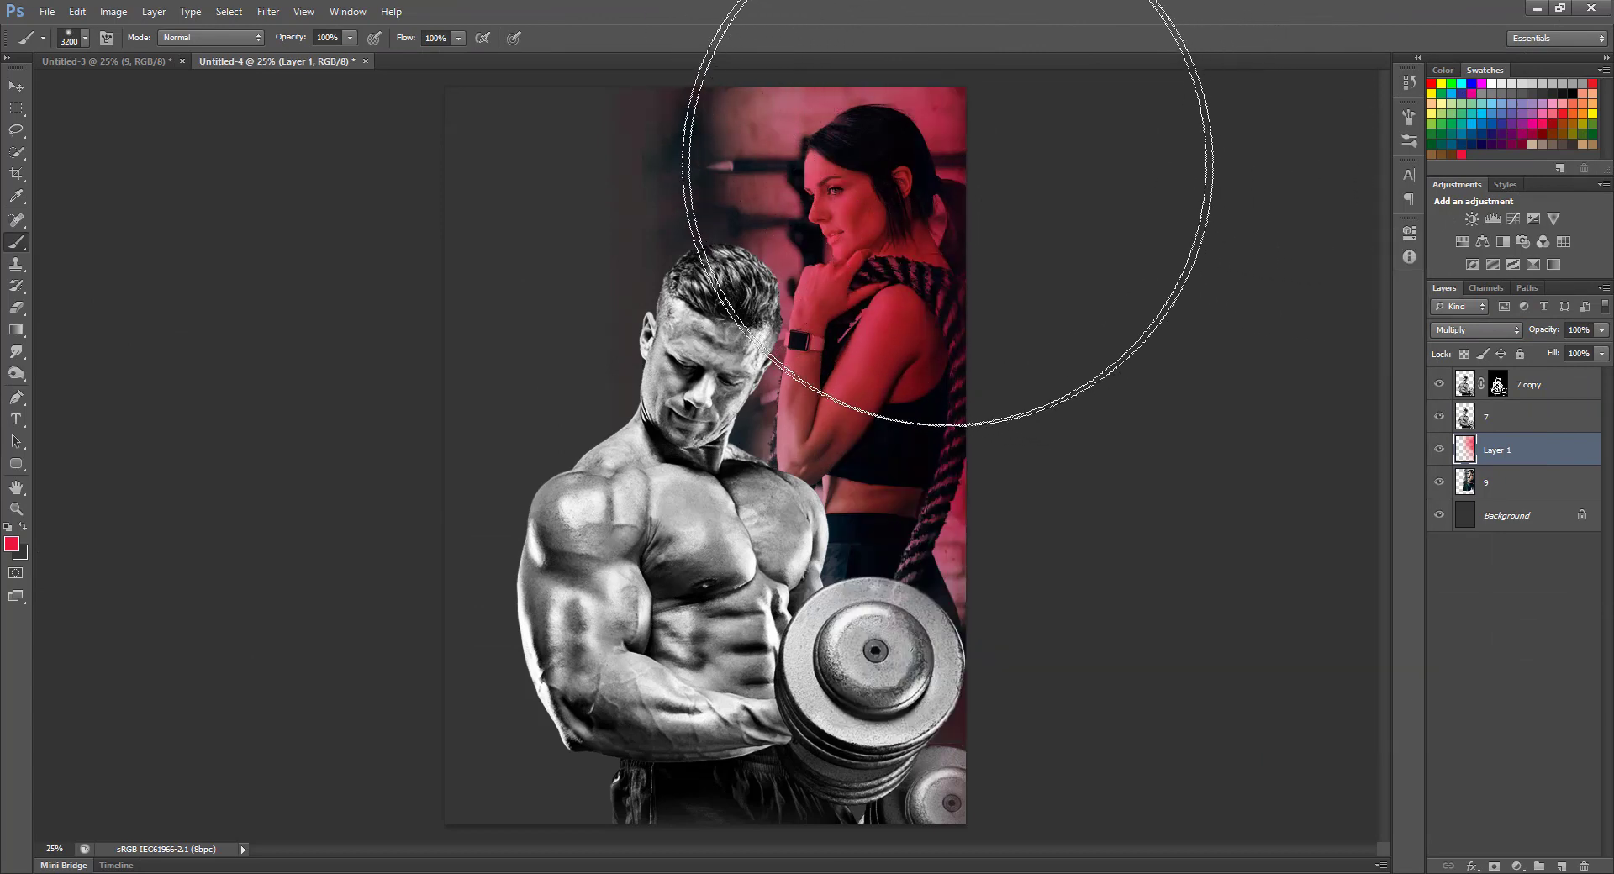
key([)
key([)
key([)
key([)
key([)
key([)
key([)
key([)
key([)
key([)
key([)
key([)
key([)
key([)
key([)
key([)
key([)
key([)
key([)
key([)
drag(820, 160, 883, 141)
drag(893, 353, 881, 425)
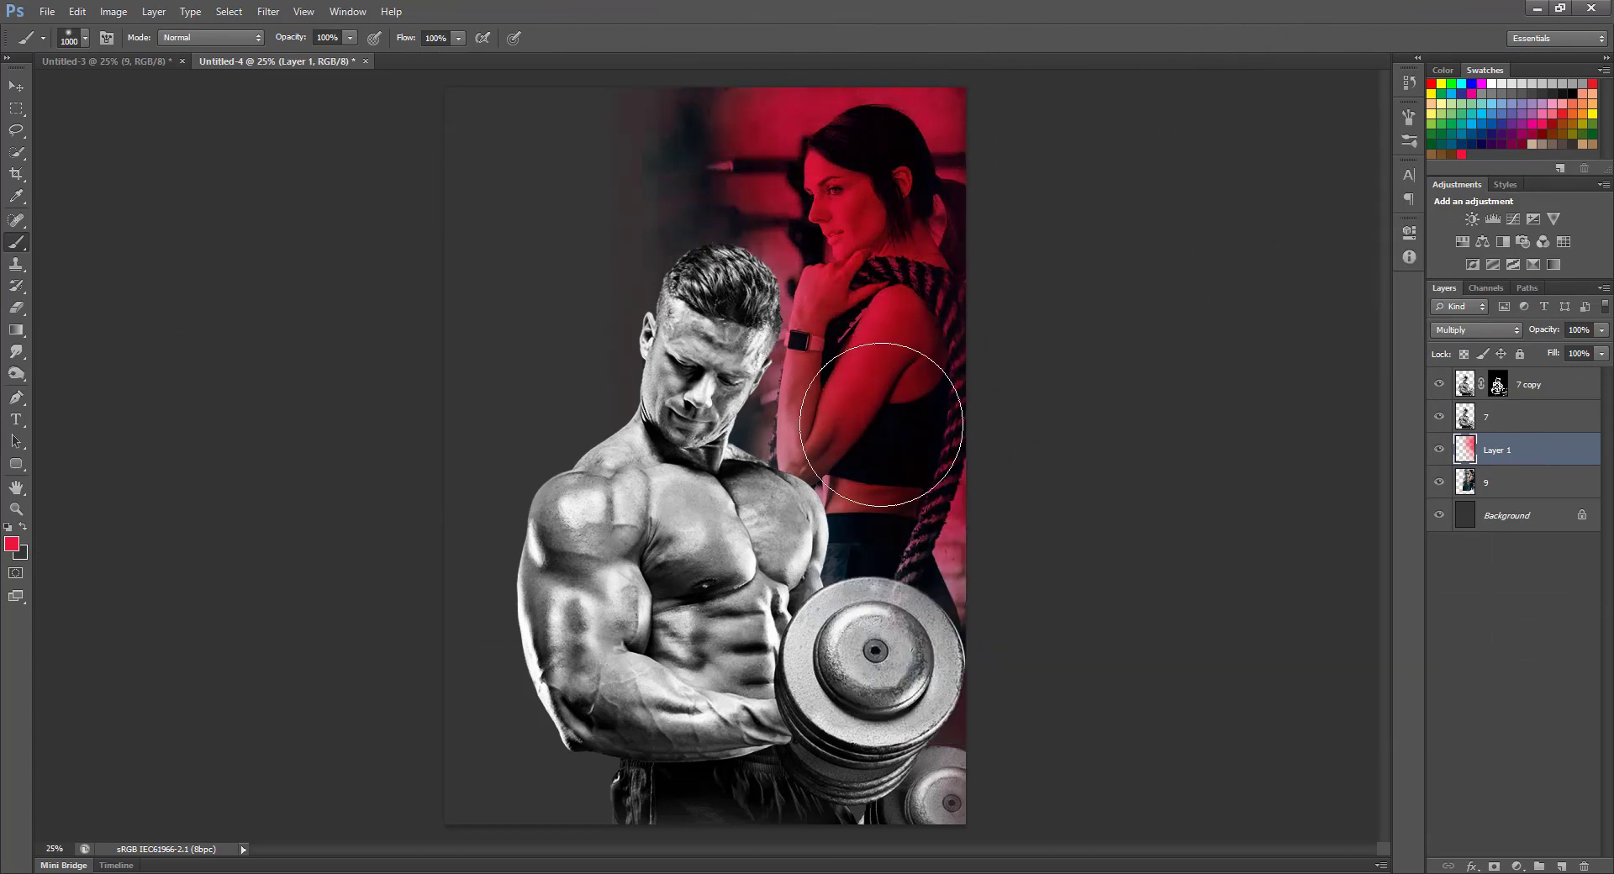
mouse_move(706, 176)
mouse_down()
mouse_move(719, 99)
mouse_move(912, 333)
mouse_move(664, 798)
mouse_move(1009, 617)
mouse_up()
key(ctrl+z)
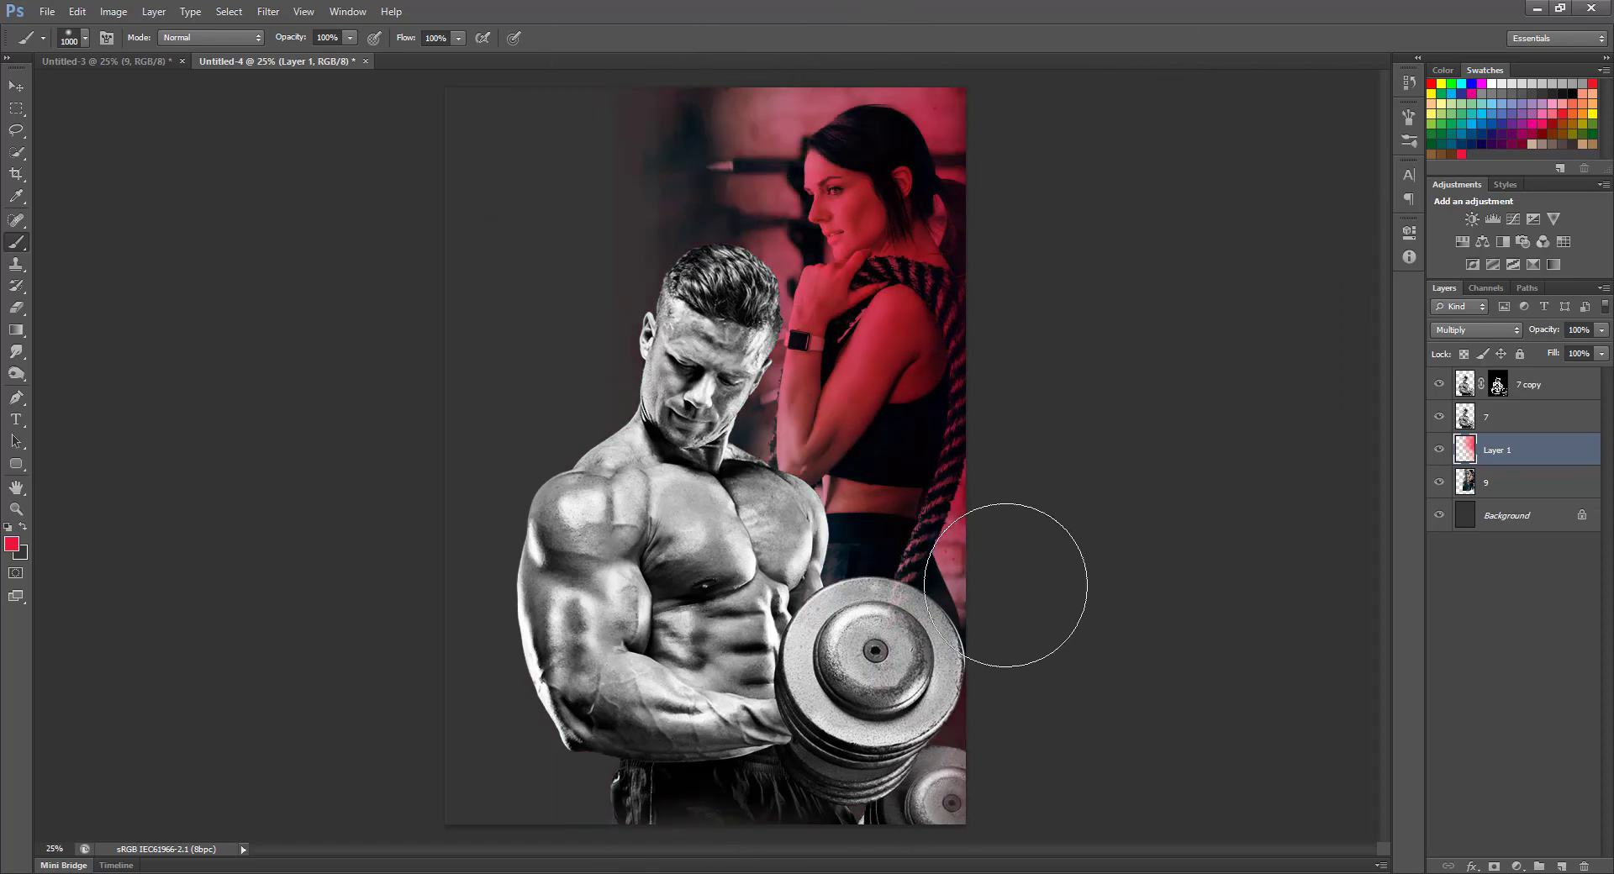
Step: Enlarge the soft brush to 2300 px and paint red over the woman and the backdrop behind the man
key(])
key(])
key(])
key(])
key(])
key(])
key(])
key(])
key(])
key(])
key(])
key(])
key(])
mouse_move(811, 187)
mouse_down()
mouse_move(920, 199)
mouse_move(948, 348)
mouse_move(880, 479)
mouse_move(833, 427)
mouse_move(826, 798)
mouse_move(860, 592)
mouse_move(830, 227)
mouse_move(909, 745)
mouse_move(937, 266)
mouse_move(915, 141)
mouse_move(938, 235)
mouse_move(918, 782)
mouse_move(950, 793)
mouse_move(802, 336)
mouse_up()
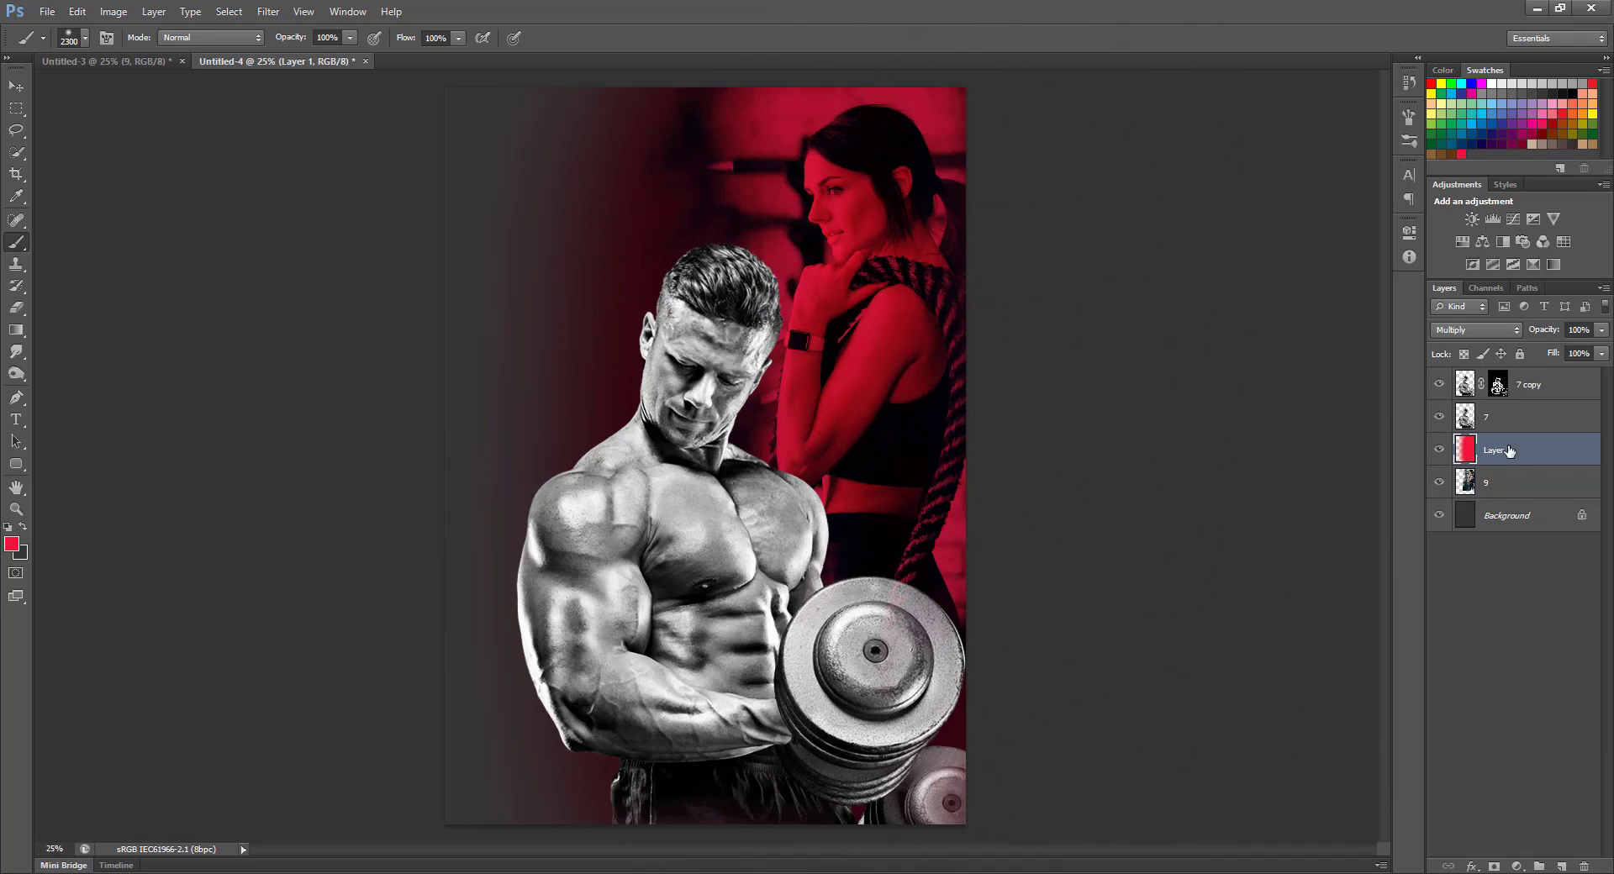
Step: Lower layer 9's opacity to 76% and brighten the photo with Levels, setting the white input level to 227
click(1510, 488)
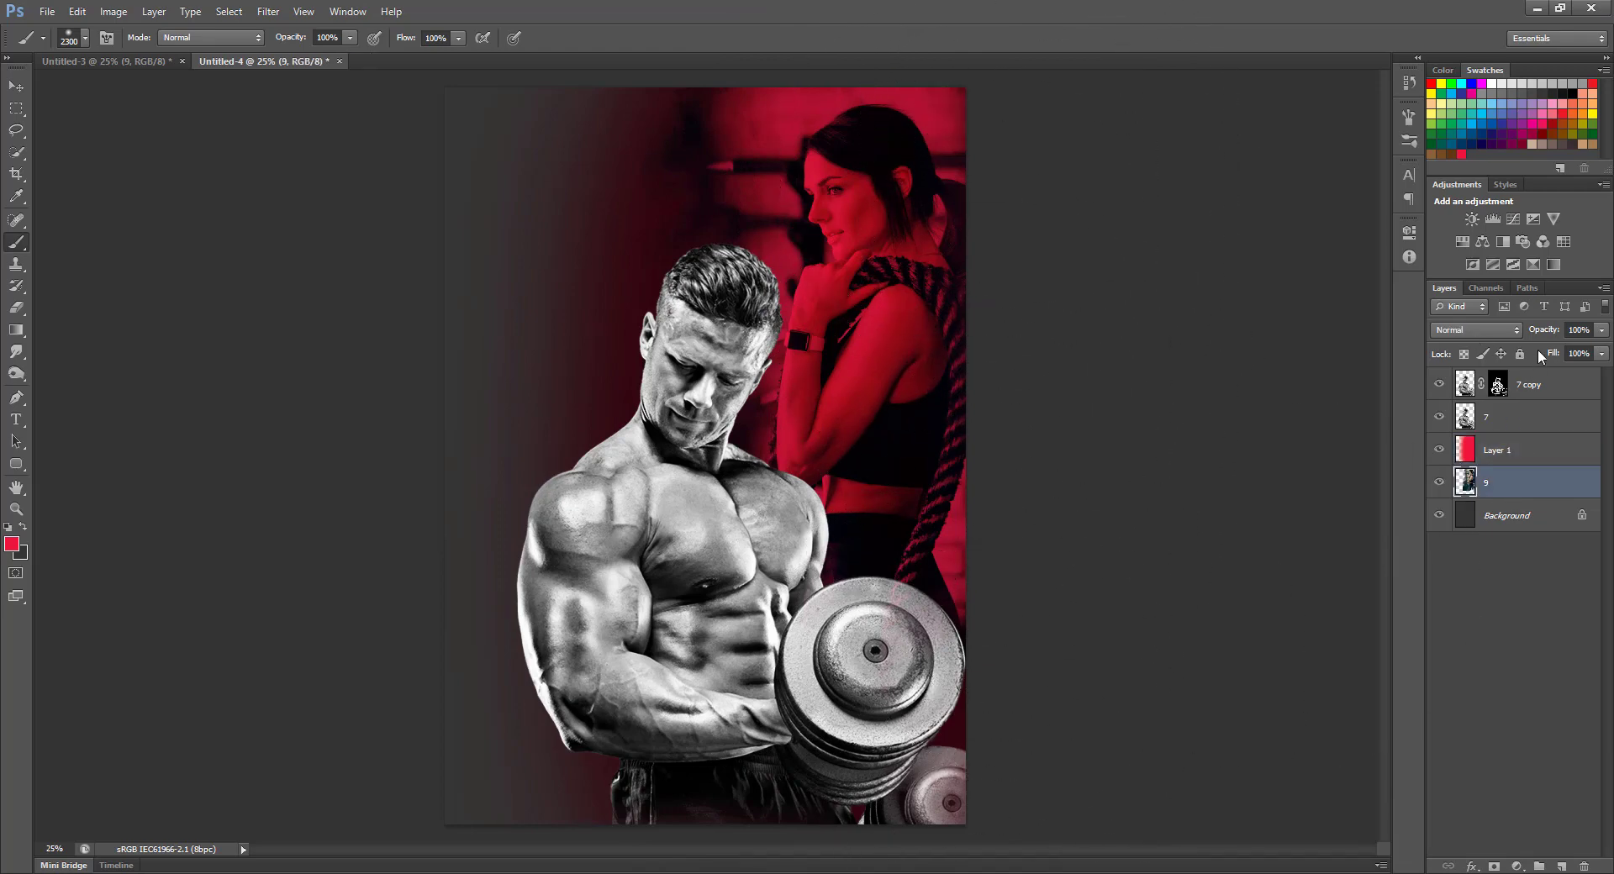
drag(1551, 334, 1527, 334)
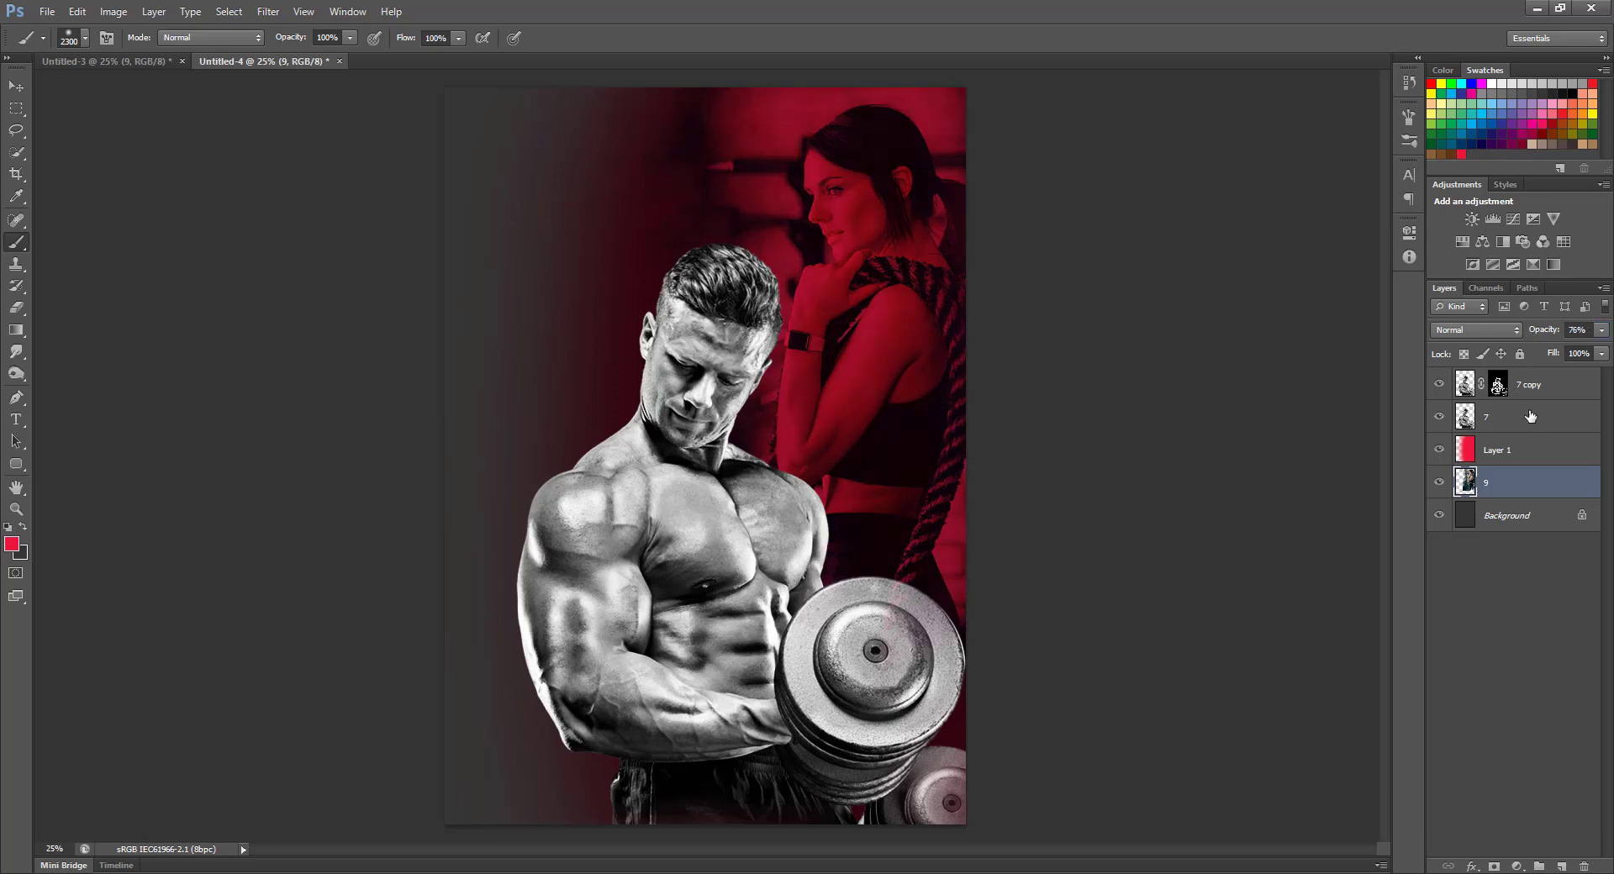
key(ctrl+l)
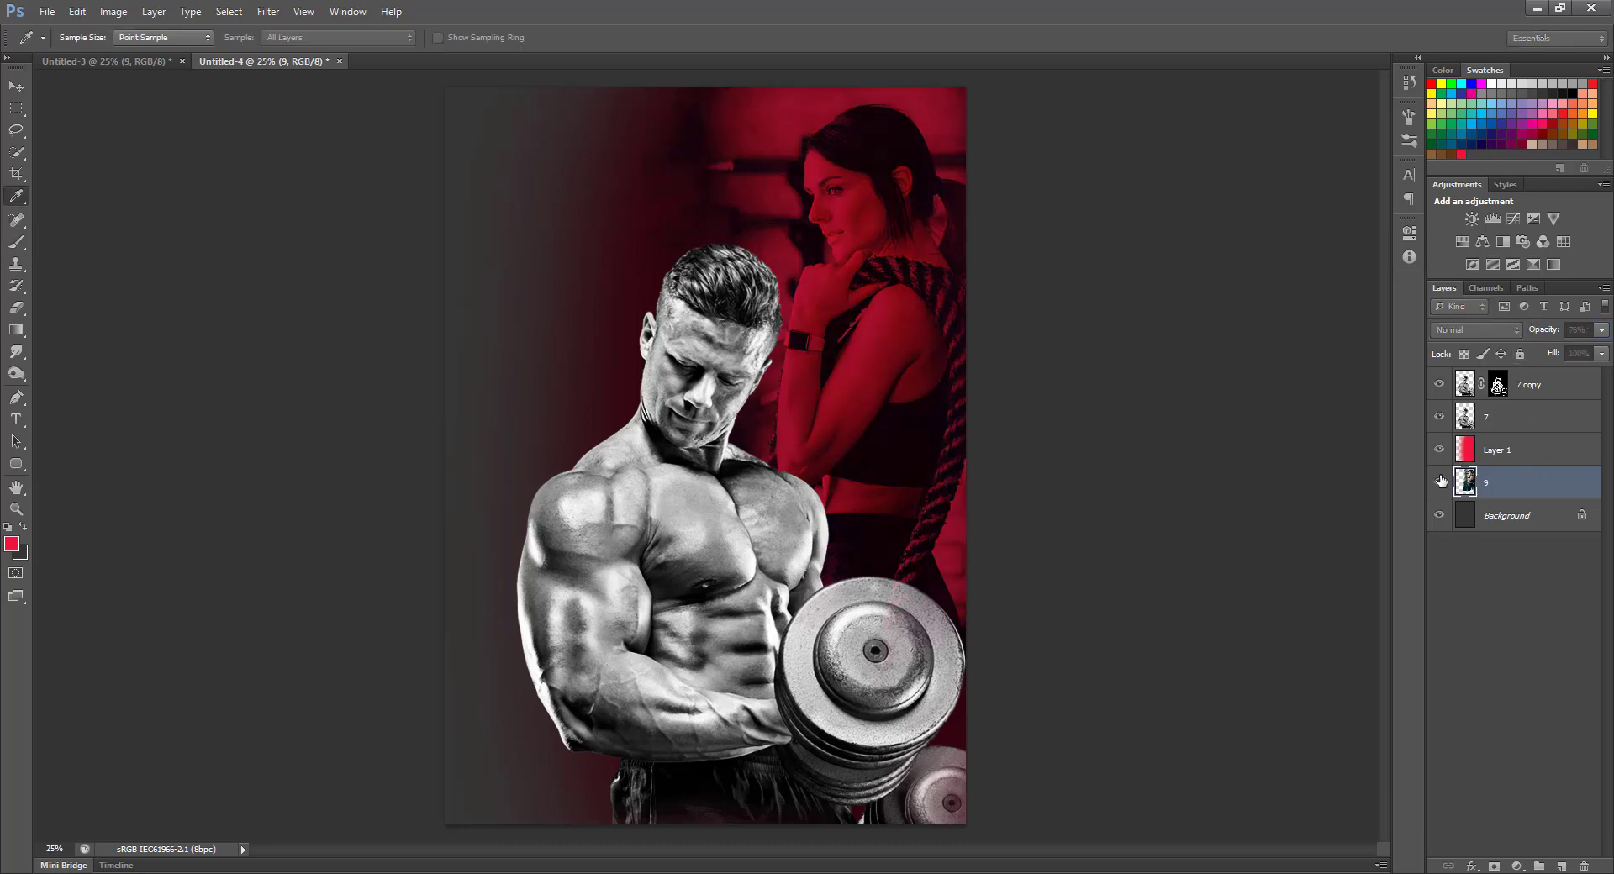
drag(1275, 540, 1249, 539)
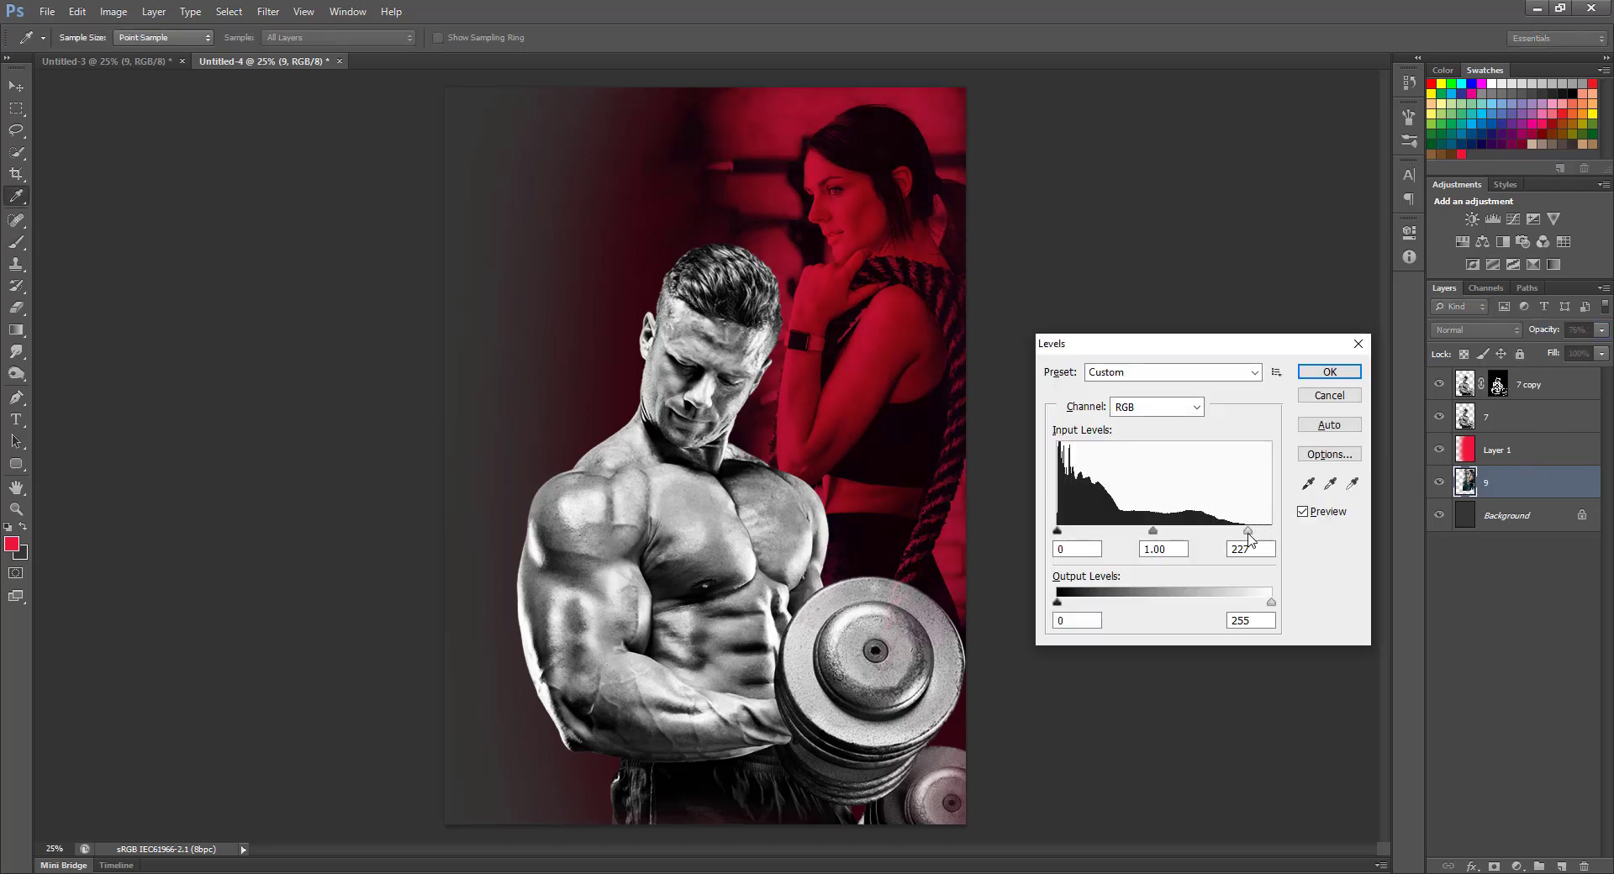
click(1330, 371)
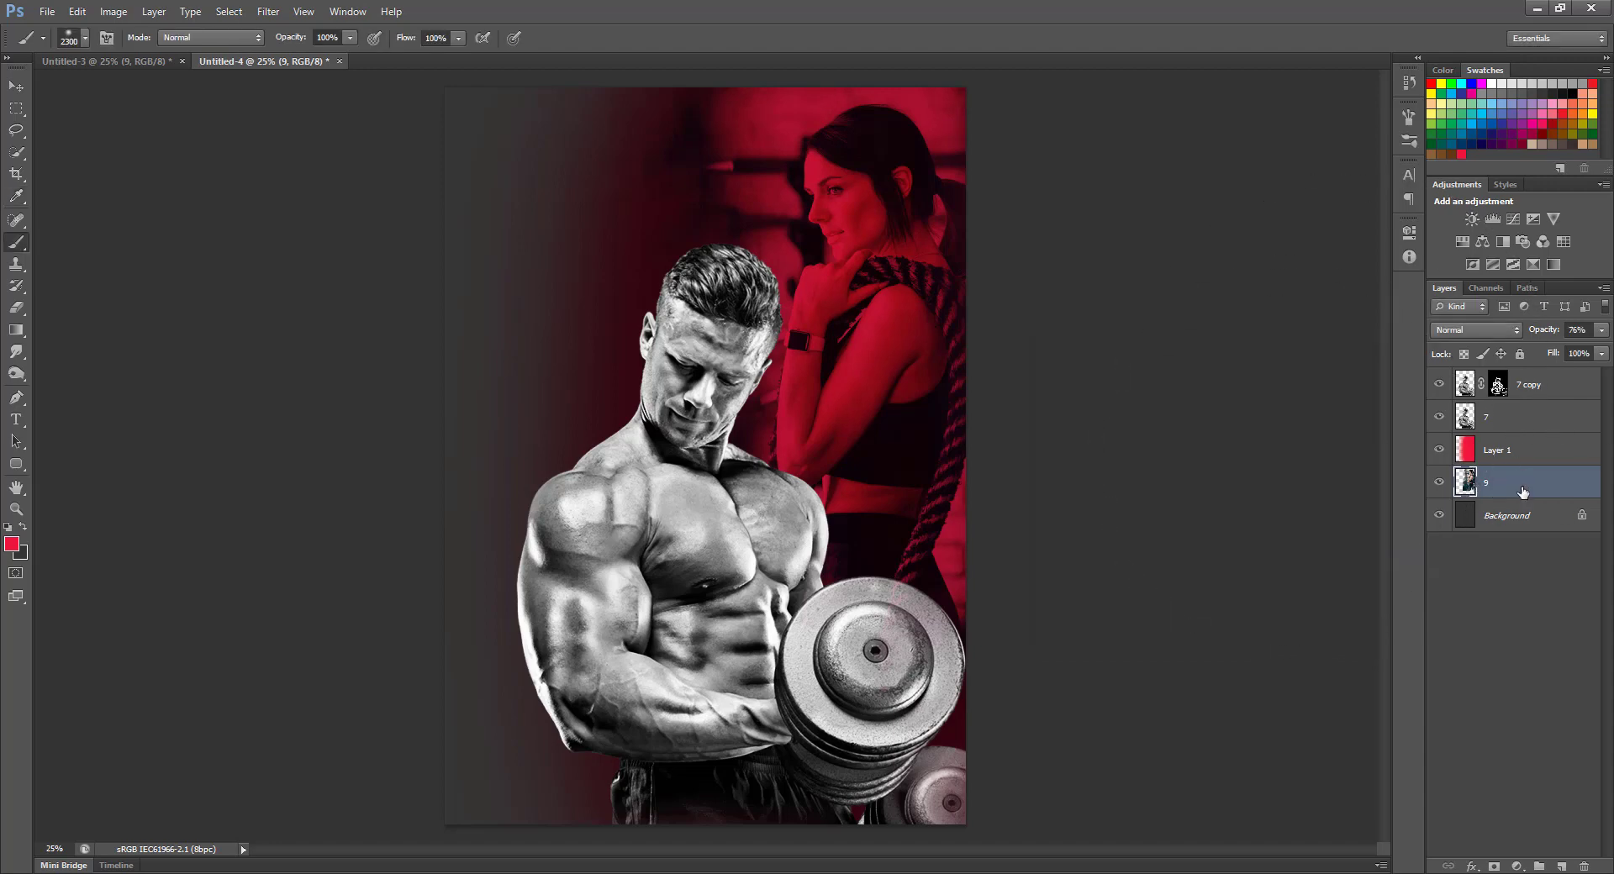
Step: Lower the opacity of the red Layer 1 to 95%
mouse_move(1548, 334)
mouse_down()
mouse_move(1533, 334)
mouse_move(1556, 329)
mouse_up()
click(1512, 450)
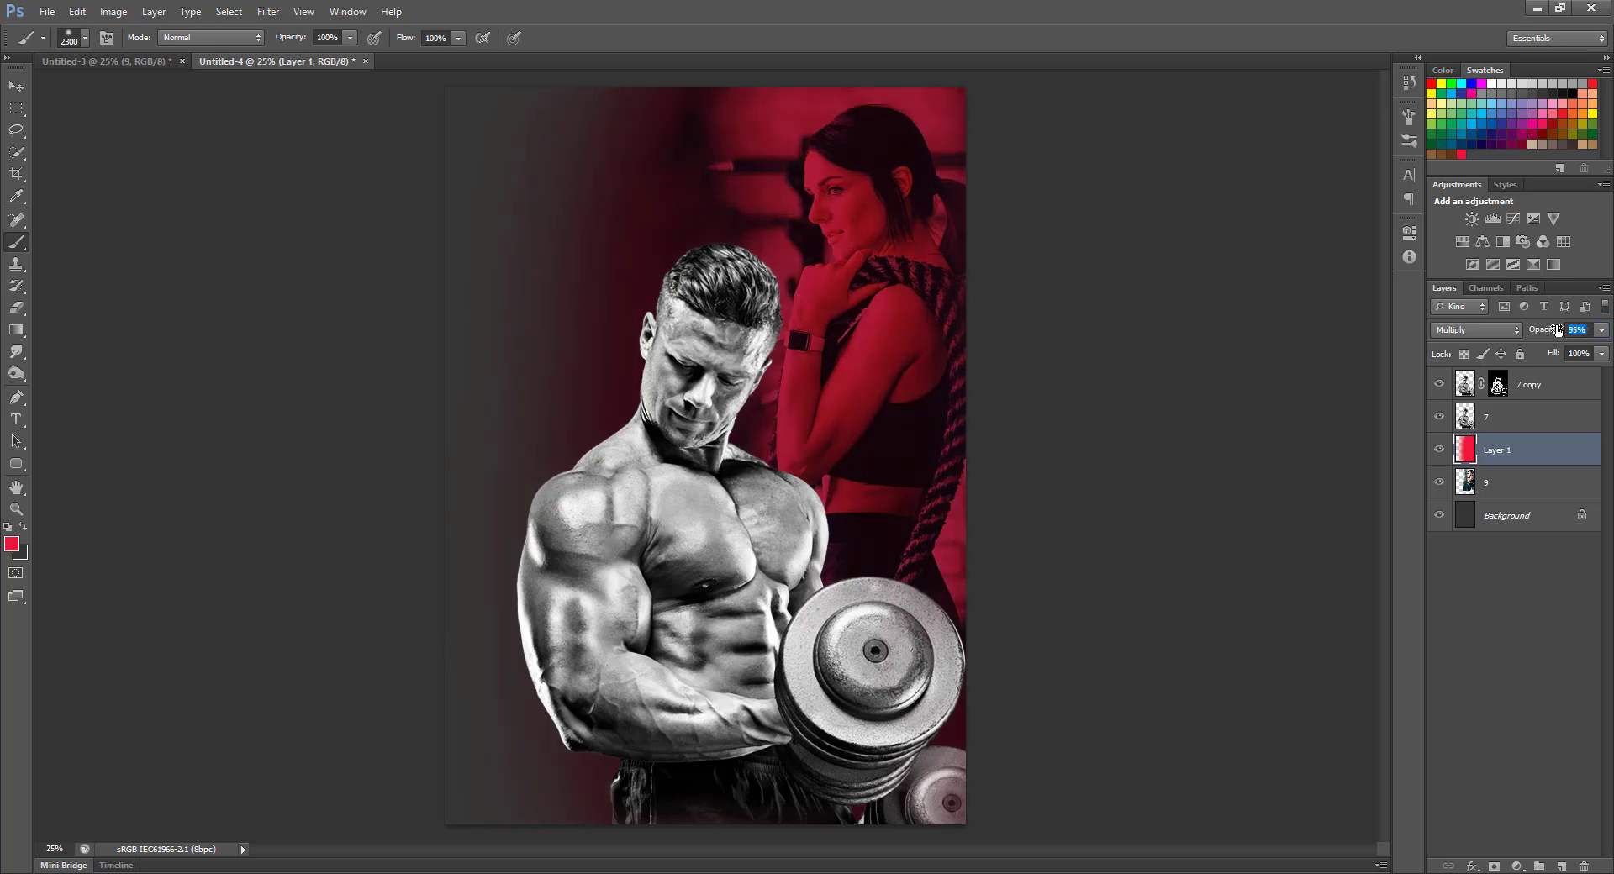
Step: Try Layer 1 beneath layer 9 with layer 9 set to Multiply, and return Layer 1 above it at 100% opacity
drag(1507, 462, 1514, 489)
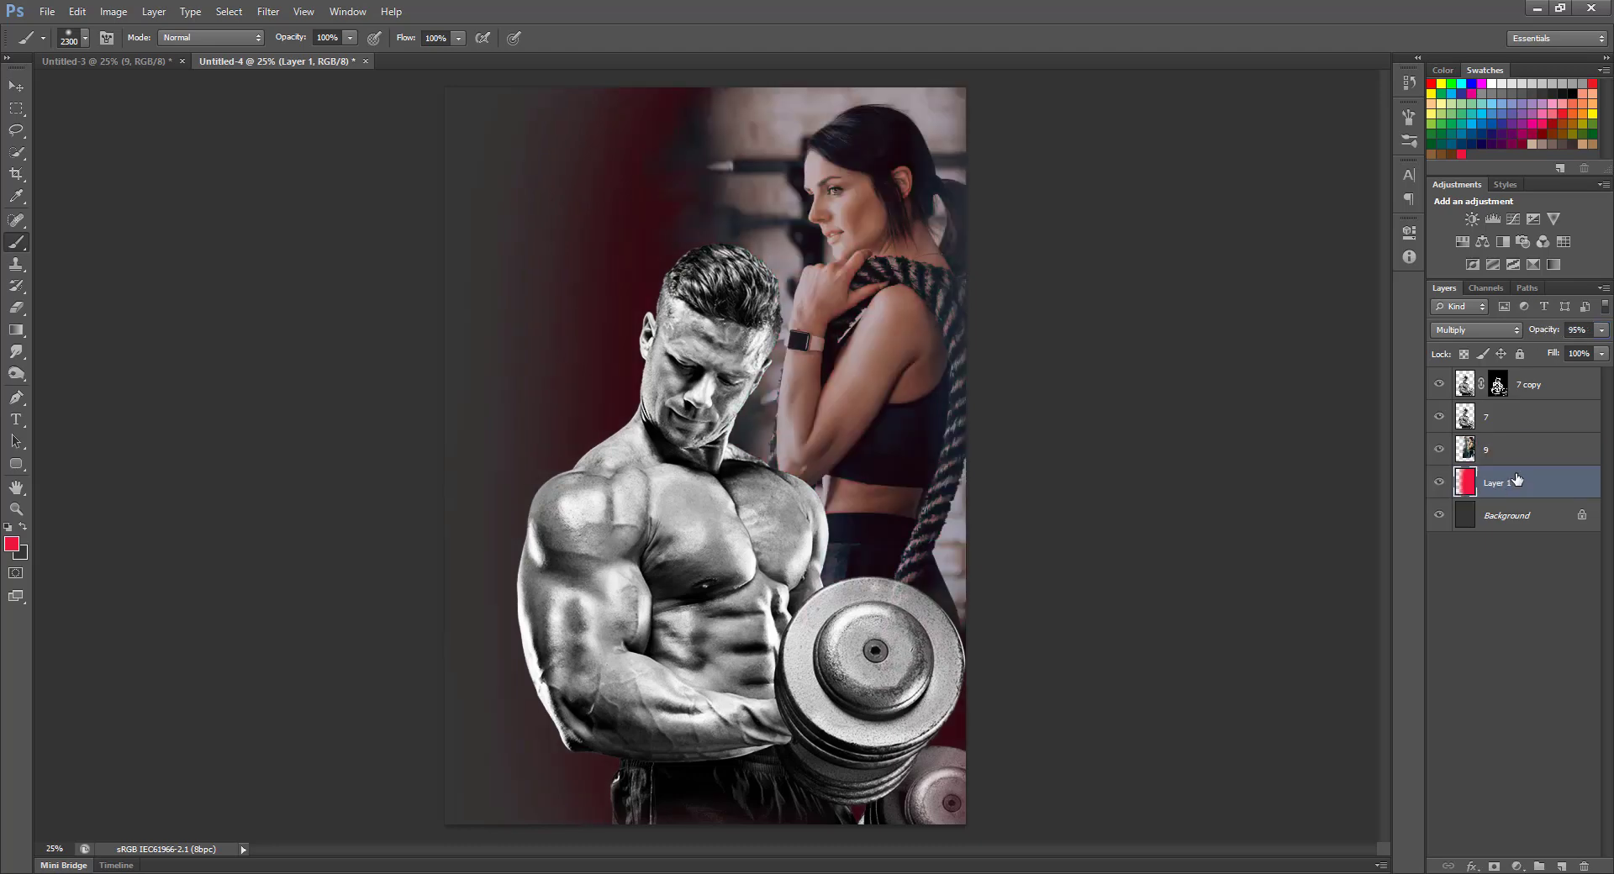
click(1512, 450)
click(1476, 330)
click(1471, 405)
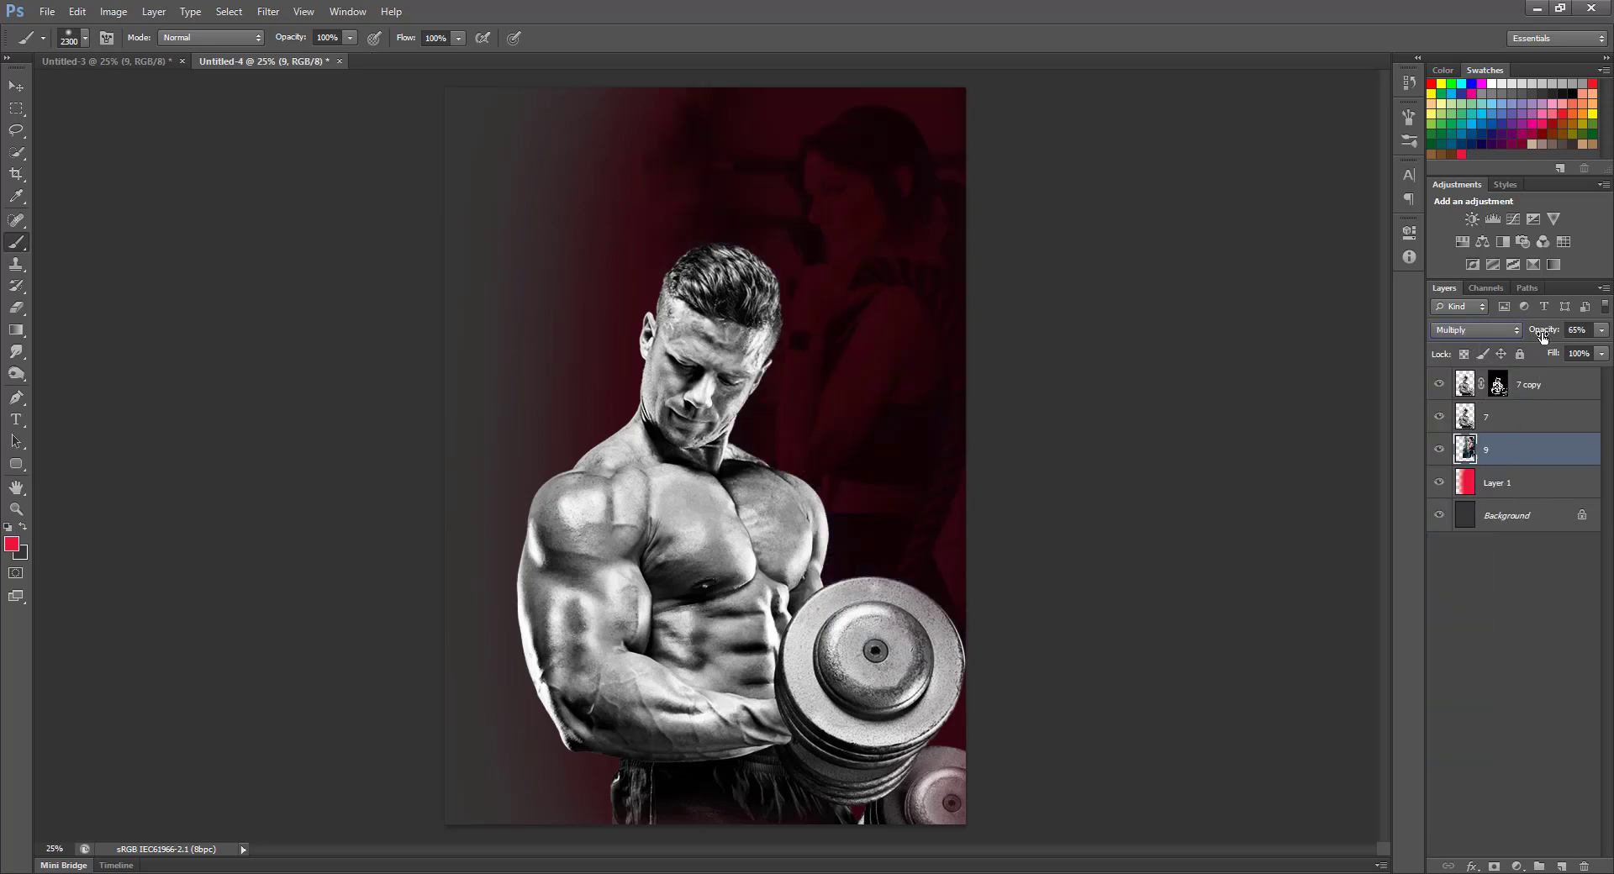
drag(1542, 336, 1578, 337)
drag(1526, 480, 1525, 444)
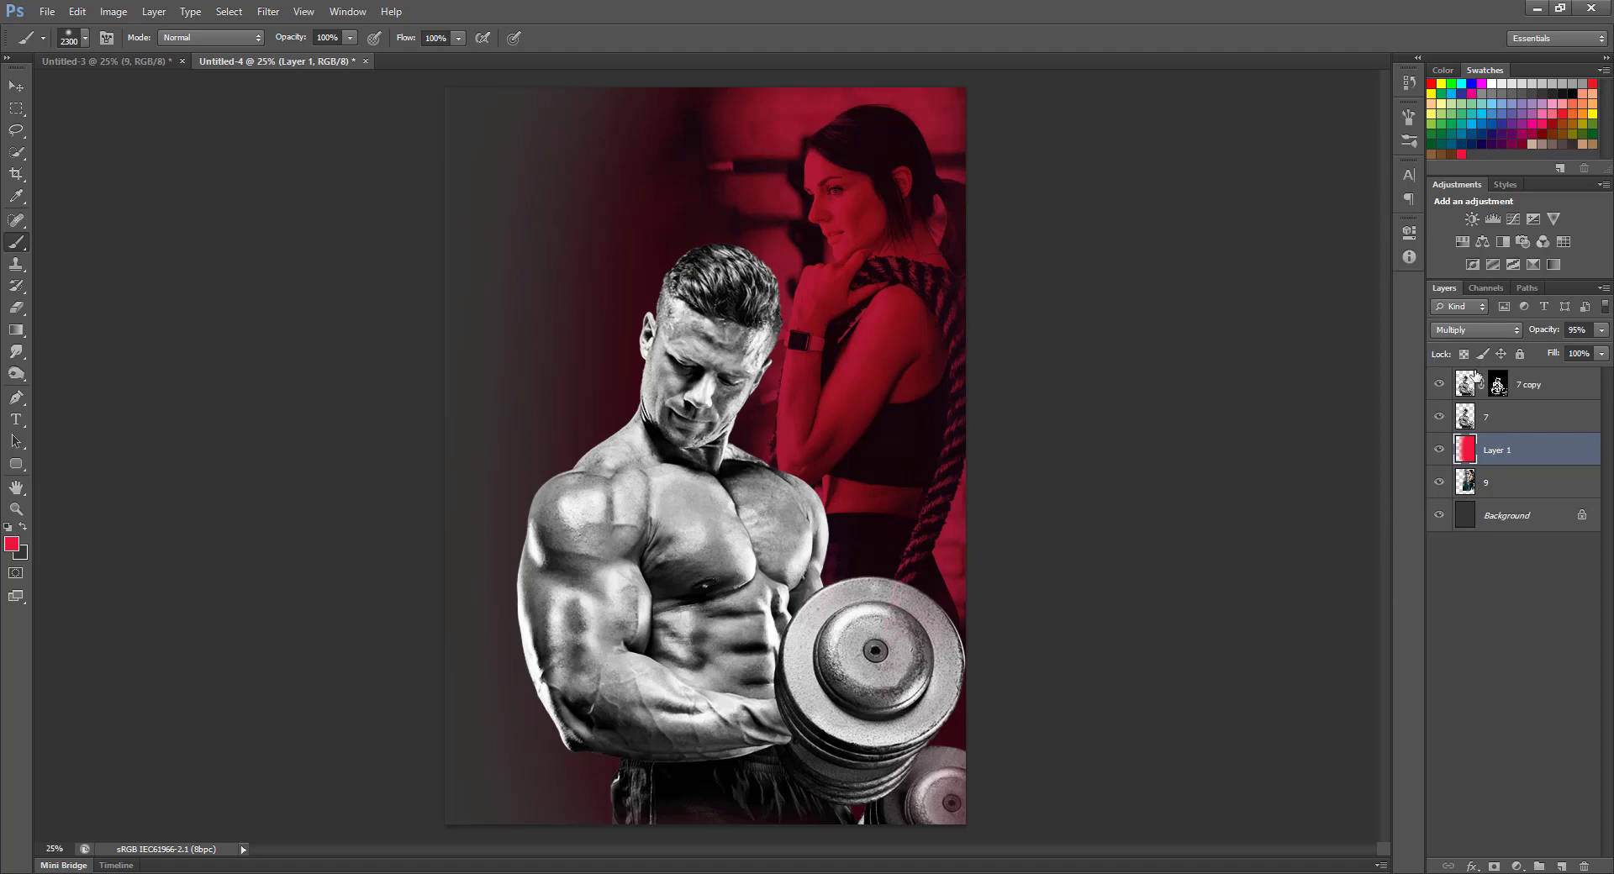
drag(1538, 331, 1608, 328)
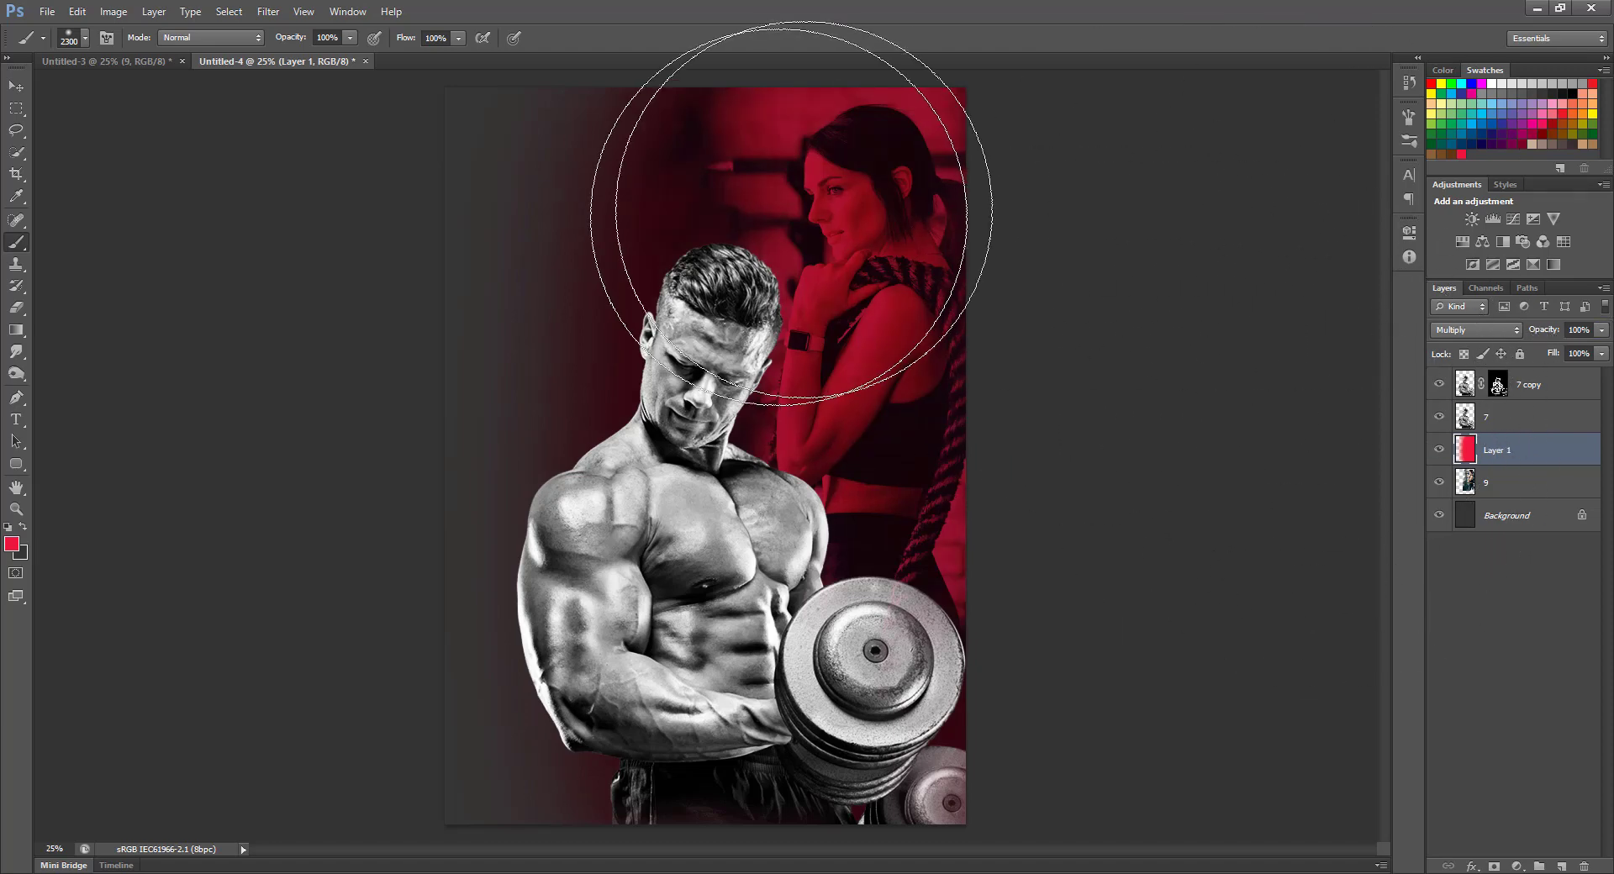
click(17, 86)
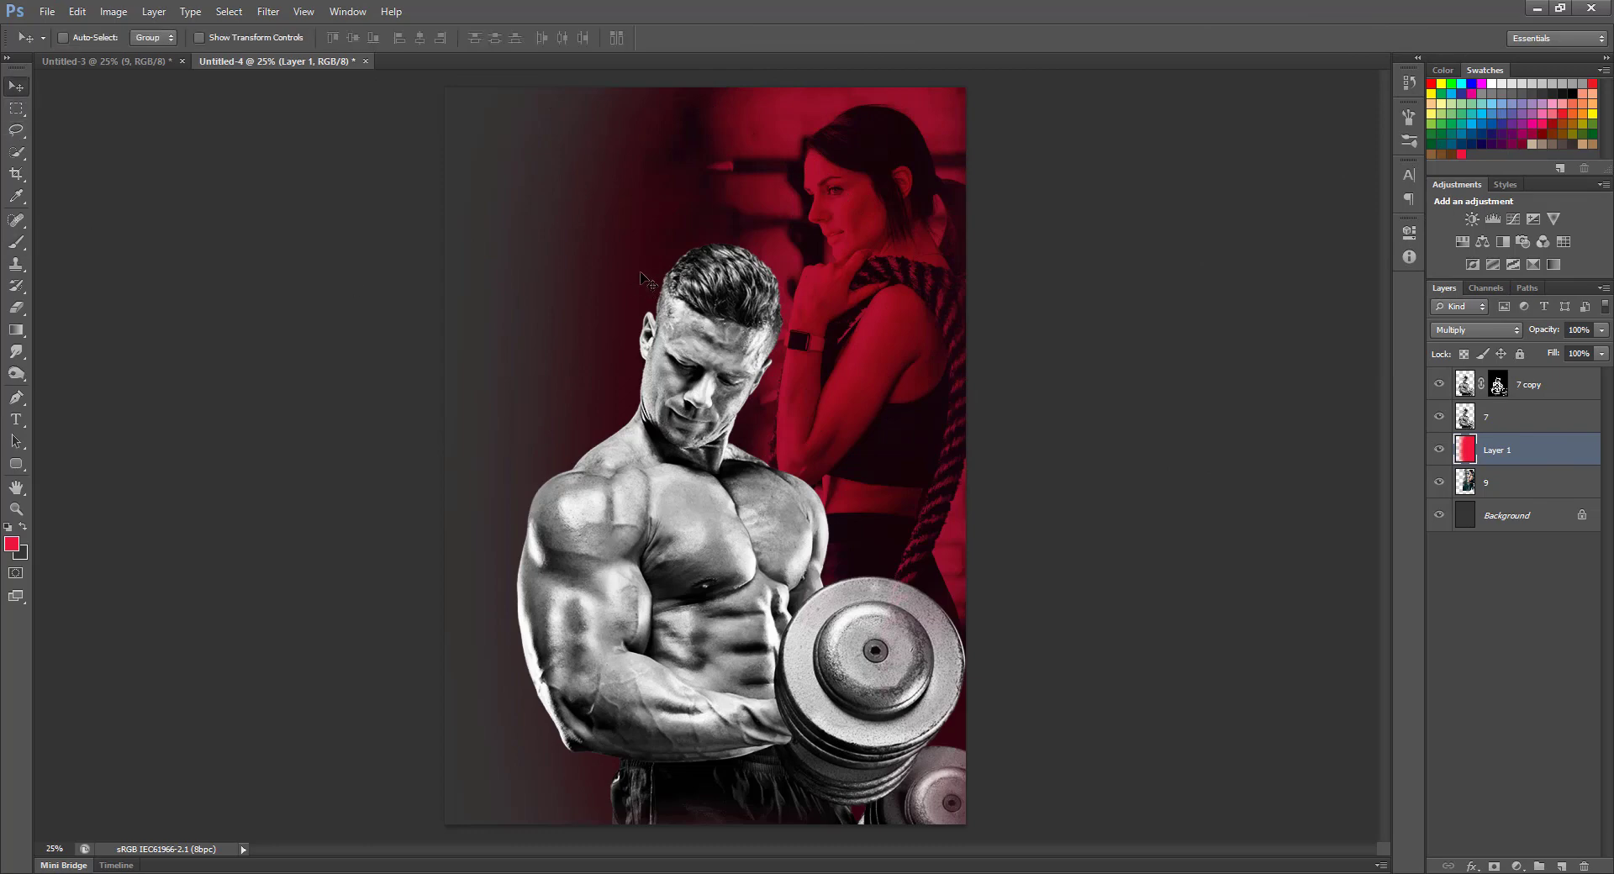
key(b)
right_click(735, 280)
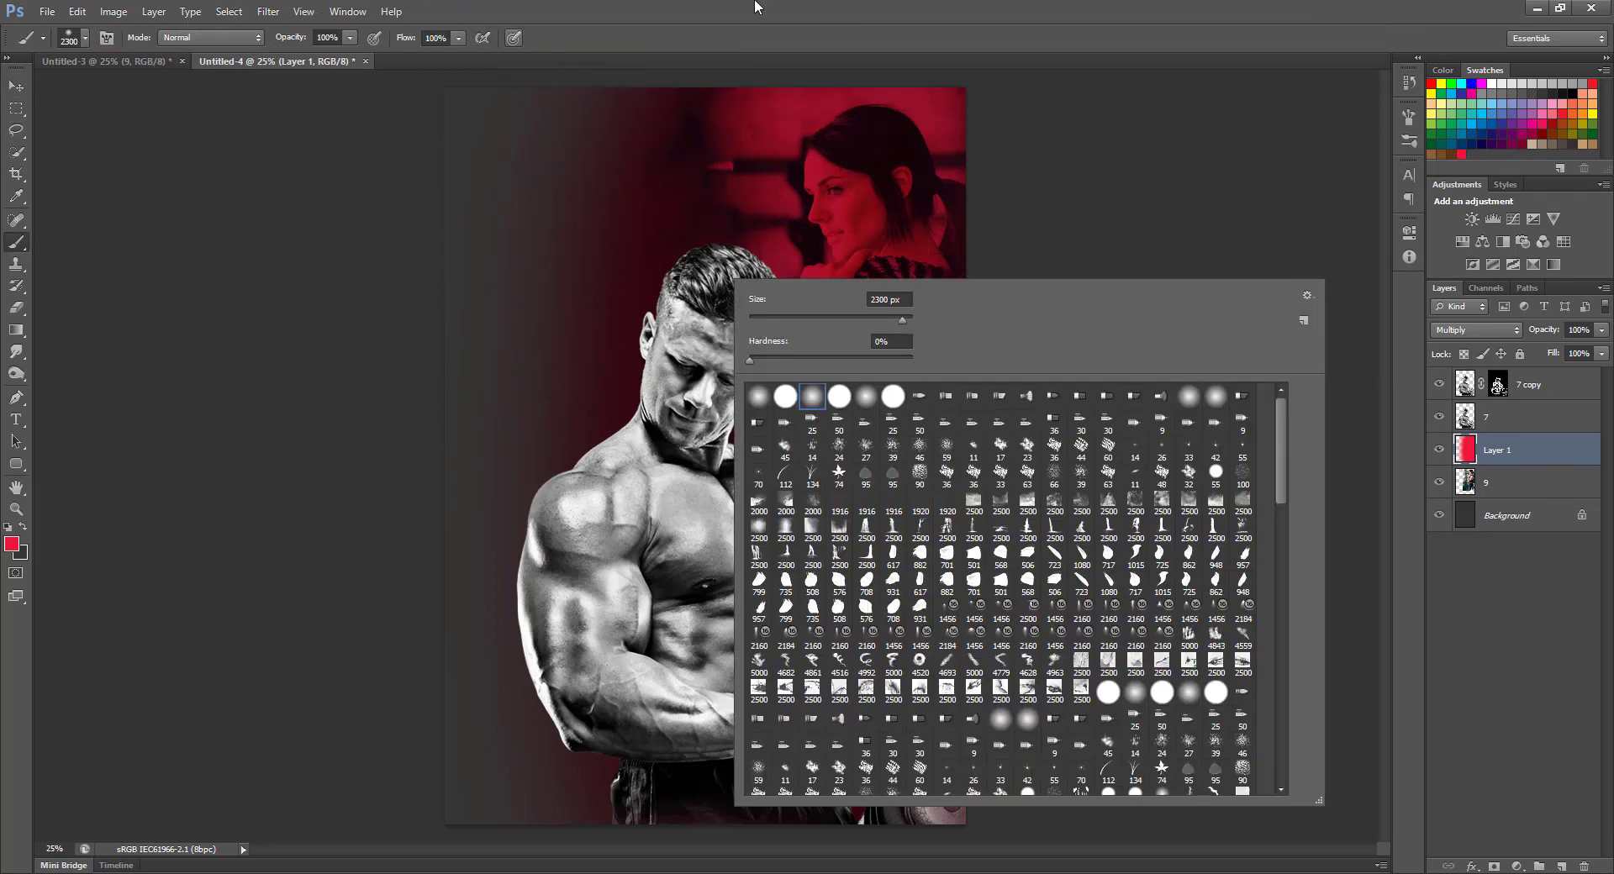
click(755, 7)
Step: Try painting dark grey smoke over Layer 1's upper corner beside the man with a 2000 px textured brush
key(i)
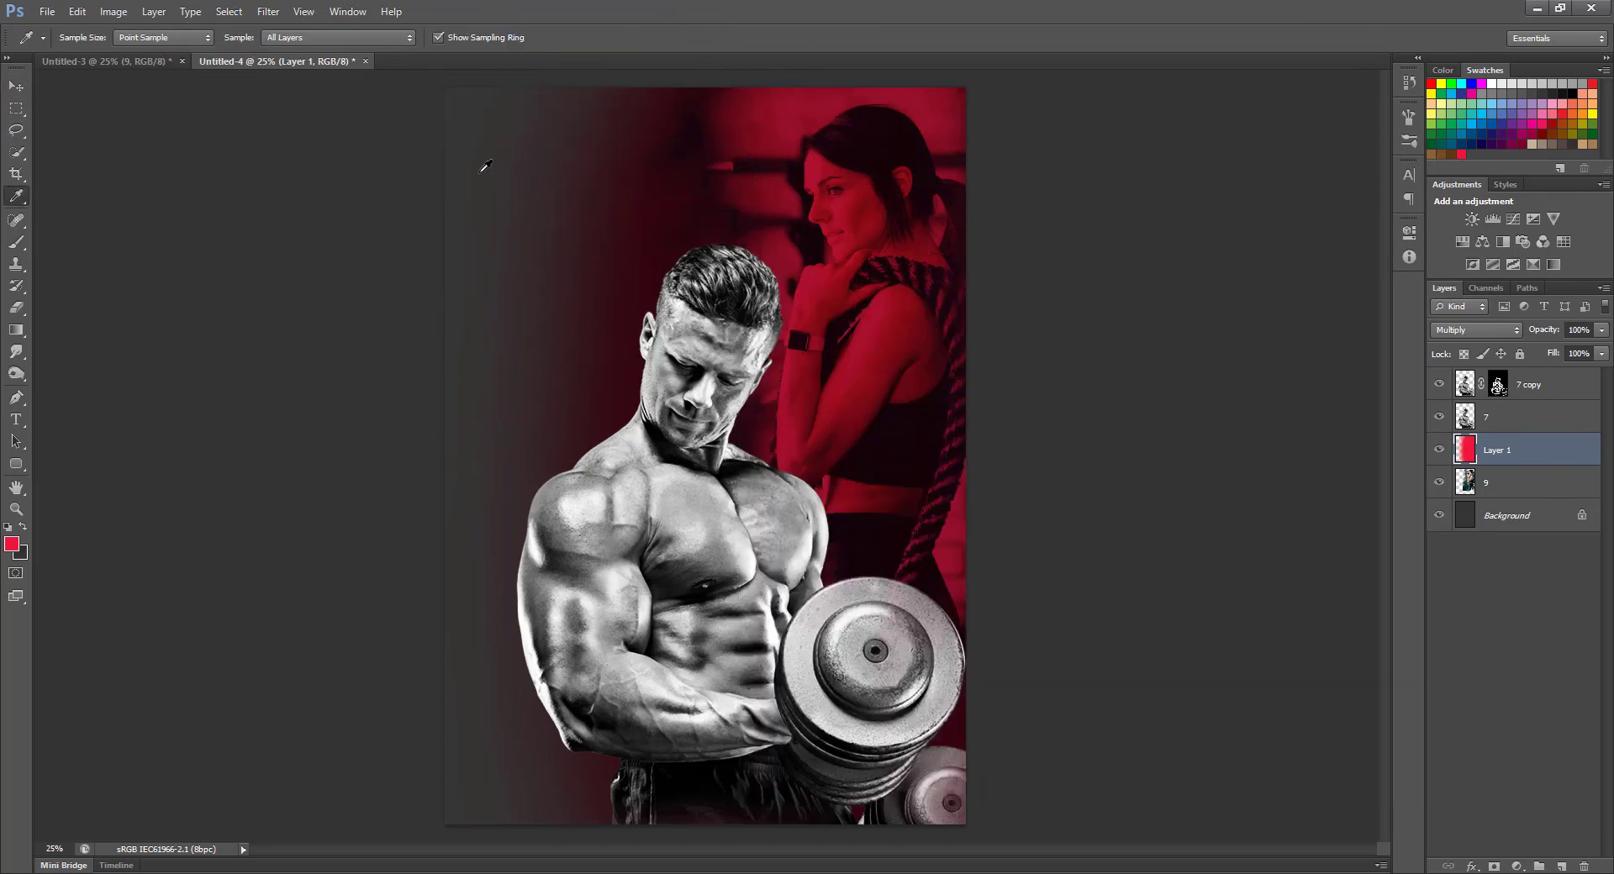
key(b)
right_click(688, 182)
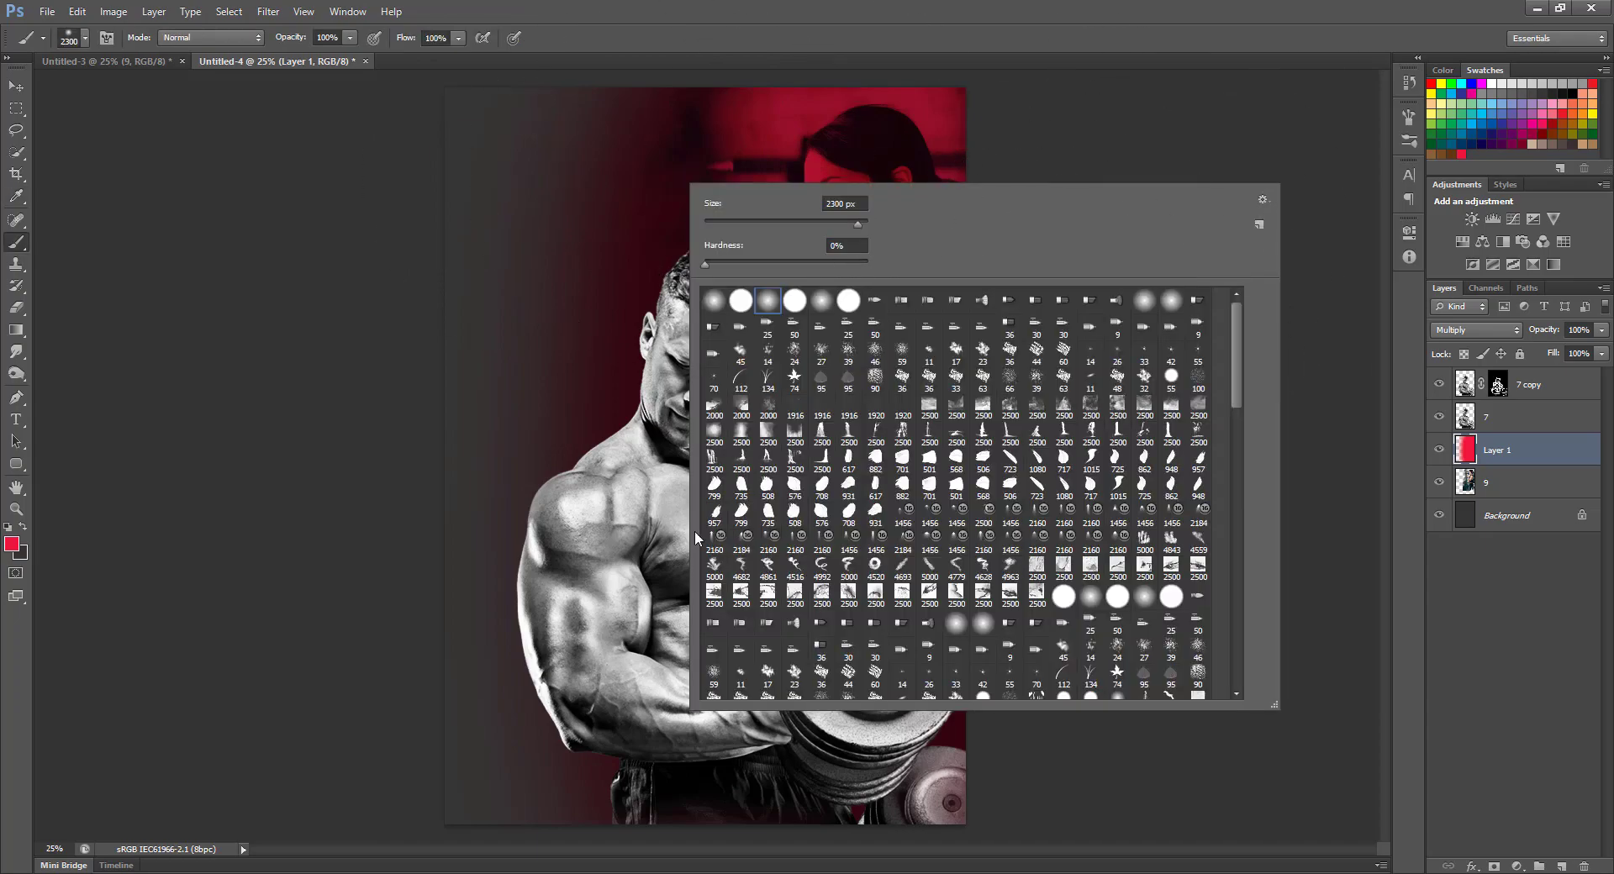
click(715, 418)
key(Return)
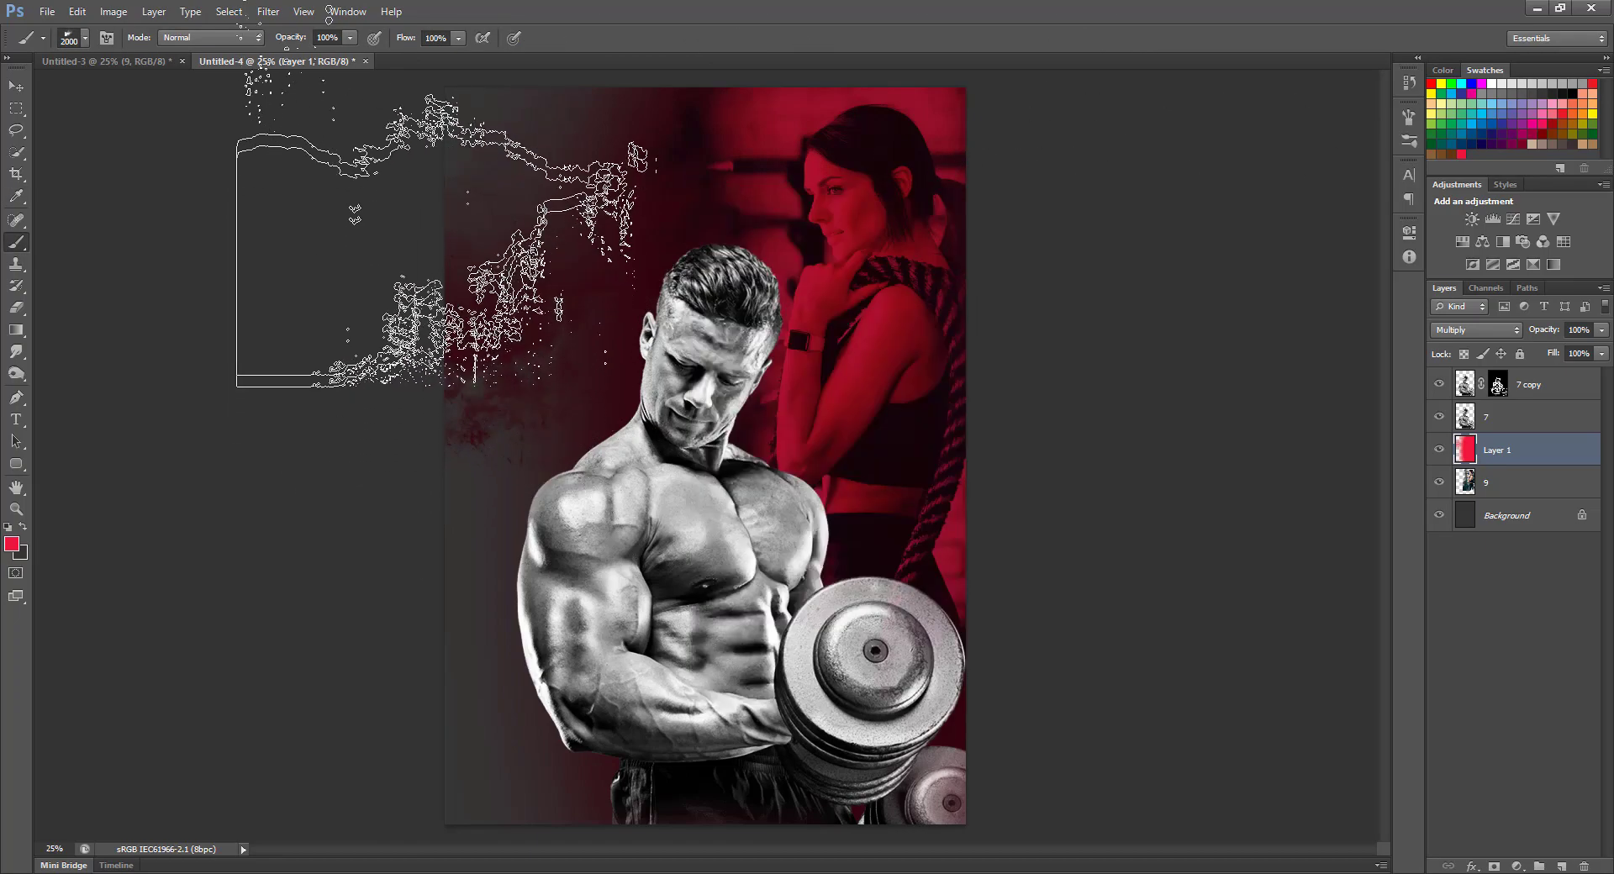
key(x)
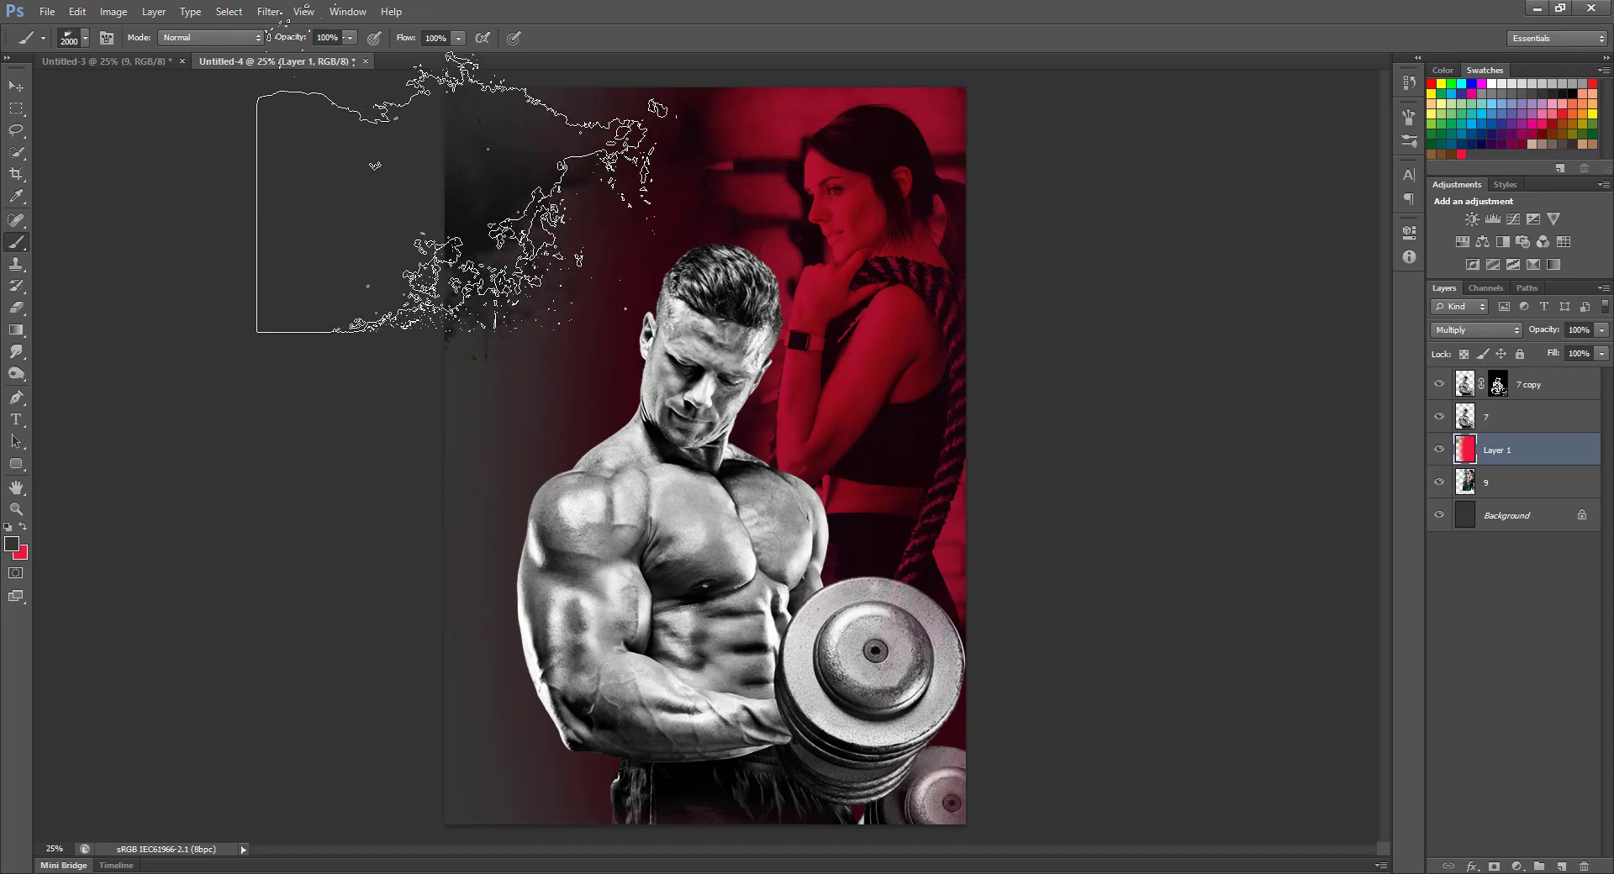
click(481, 216)
key(ctrl+z)
key(ctrl+minus)
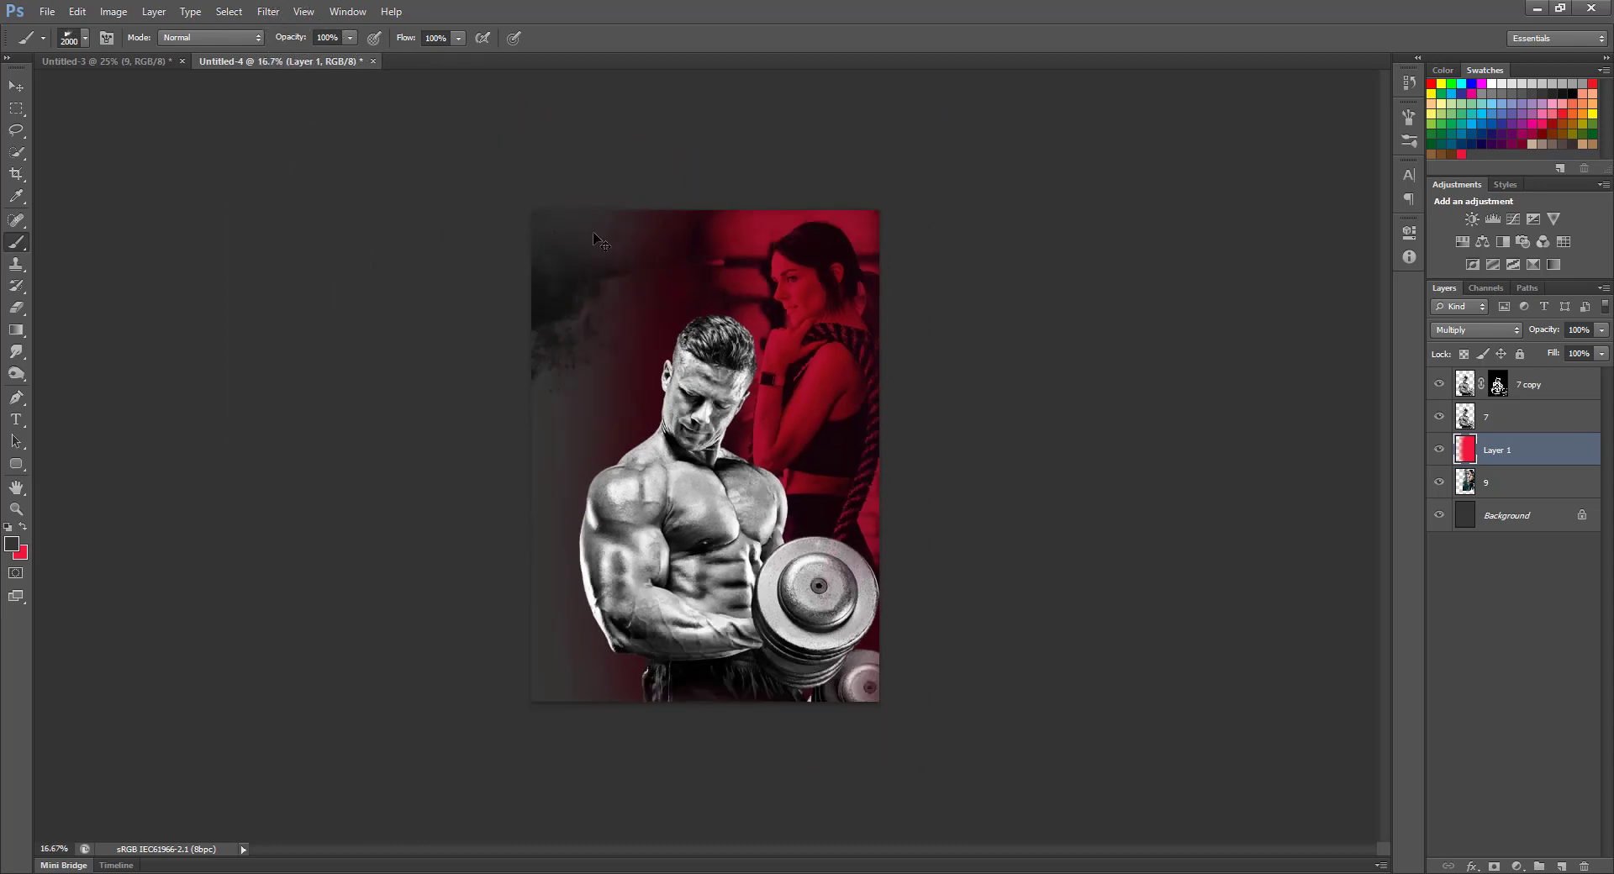
click(1498, 509)
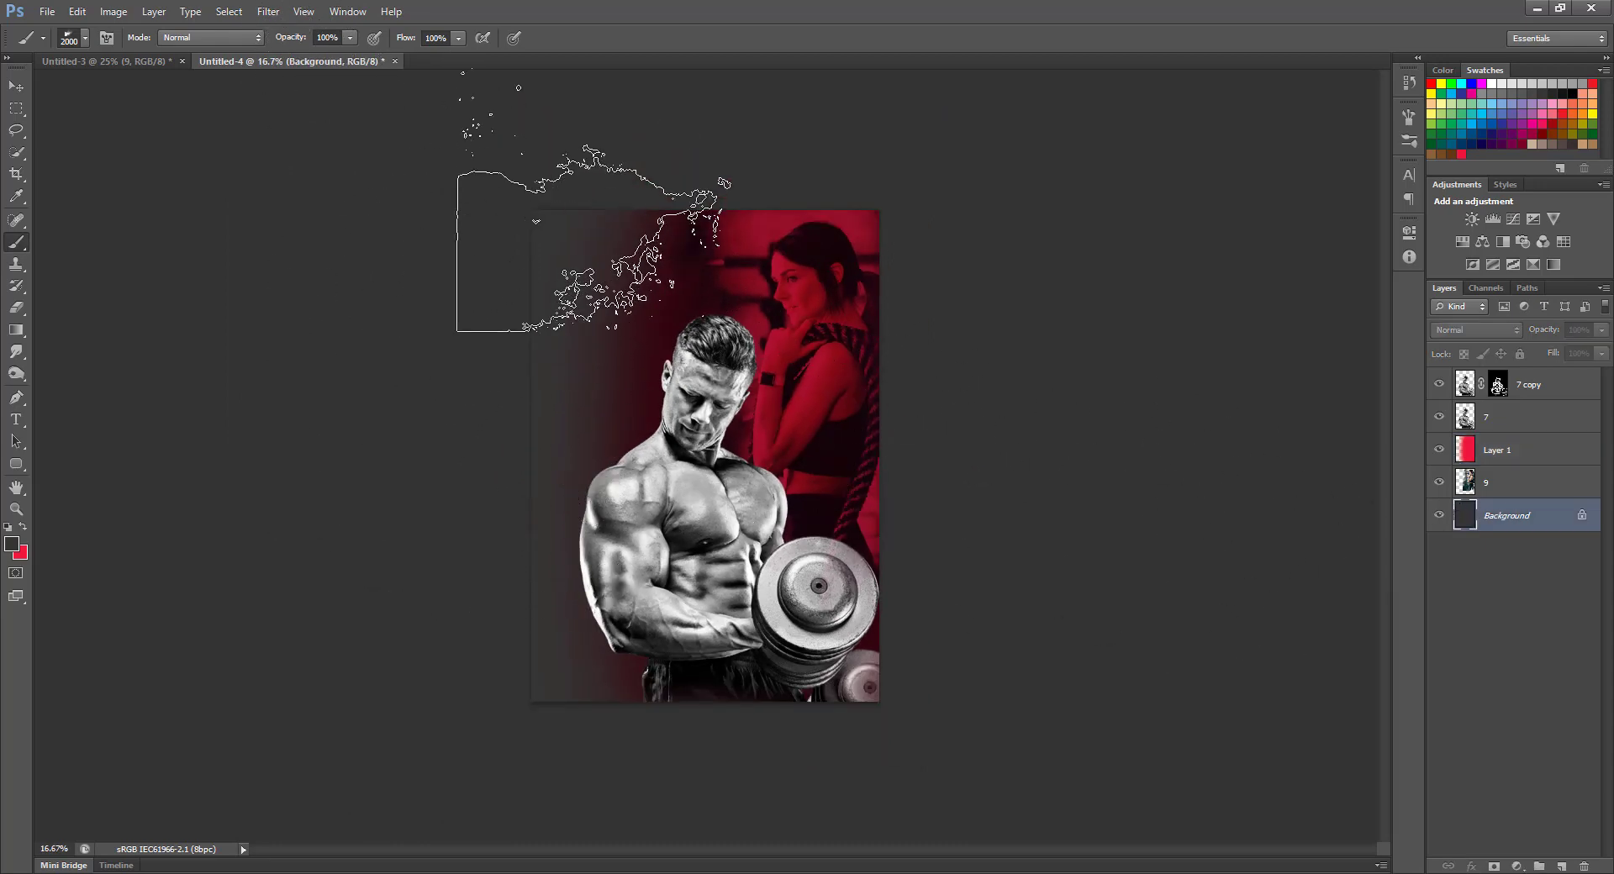
Step: Erase the red on Layer 1 behind the man's back with a textured eraser enlarged to 1900 px, giving a smoky edge
click(1530, 449)
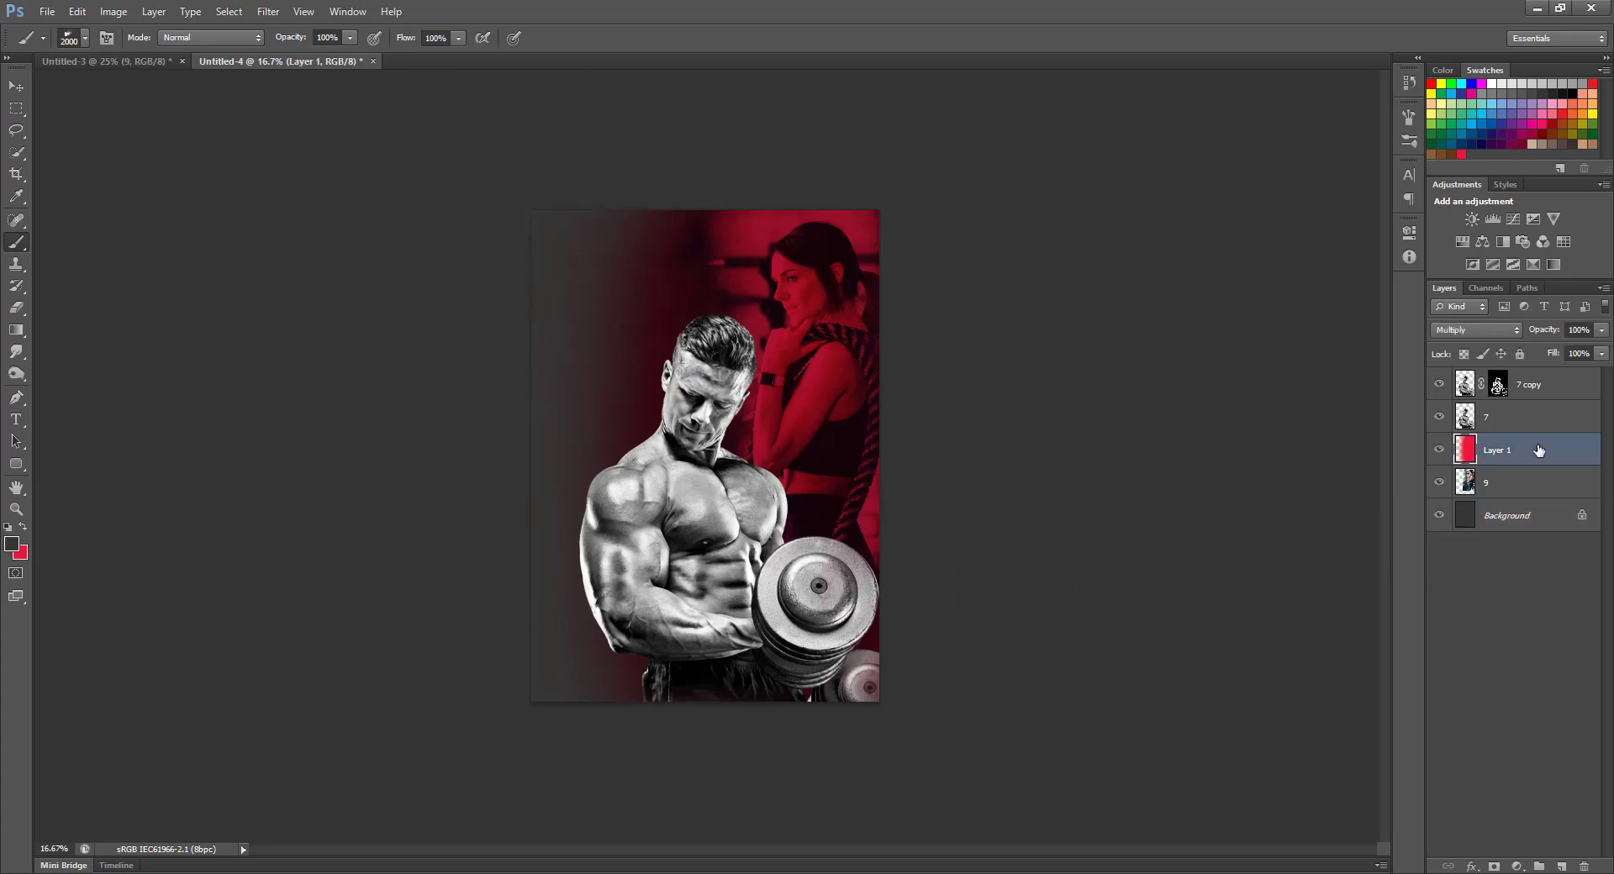
key(e)
key(bracketright)
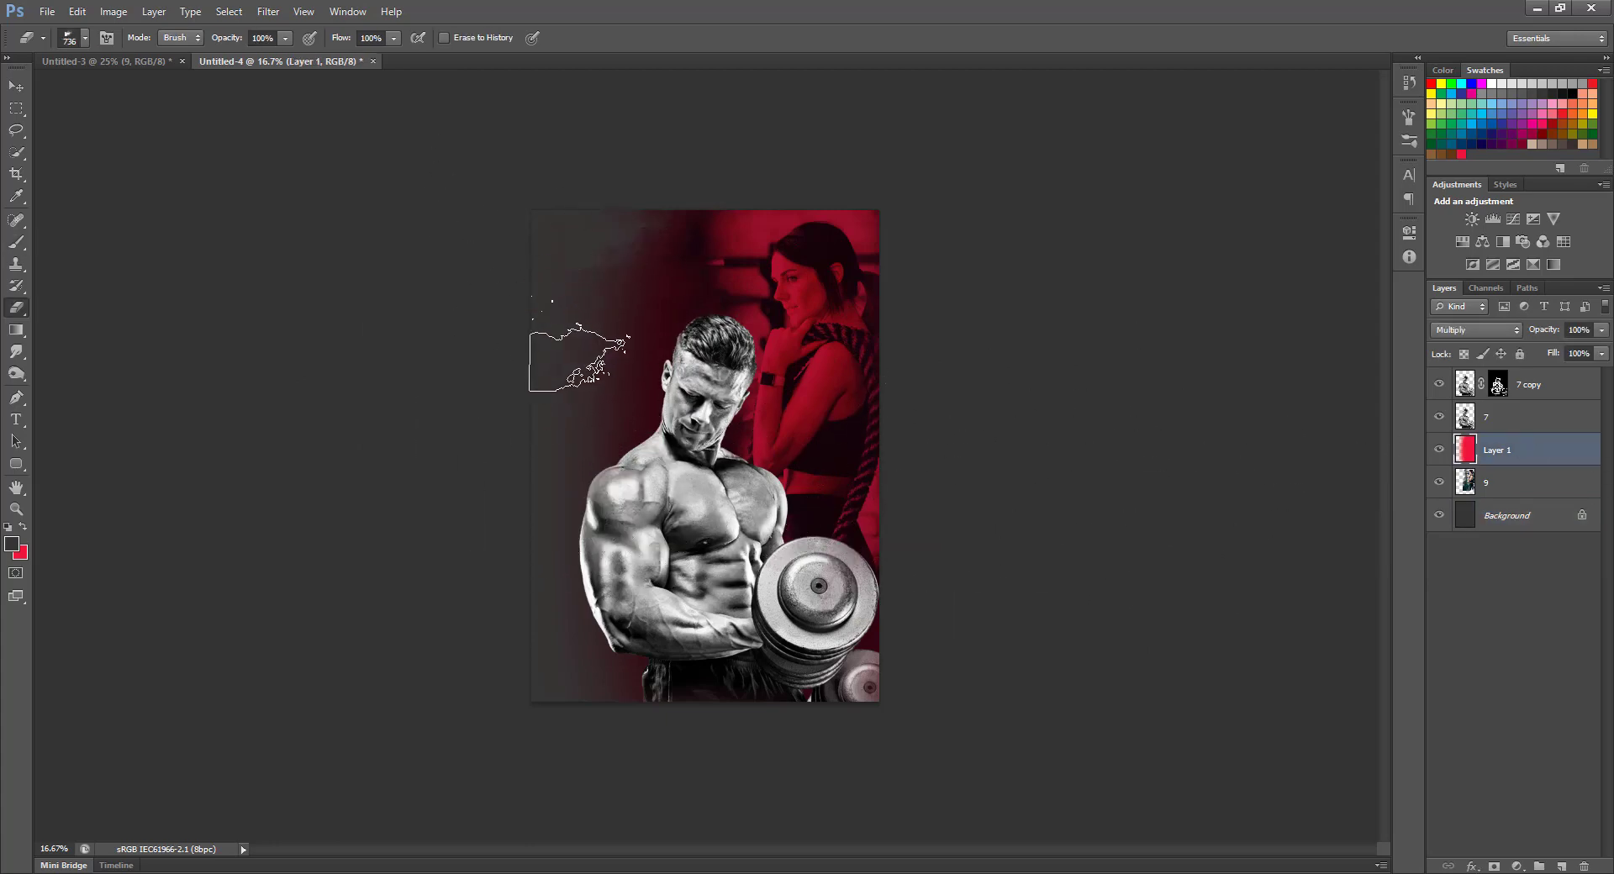
key(bracketright)
key(bracketright)
key(bracketright)
key(bracketright)
key(bracketright)
key(bracketright)
key(bracketright)
key(bracketright)
key(bracketright)
key(bracketright)
key(bracketright)
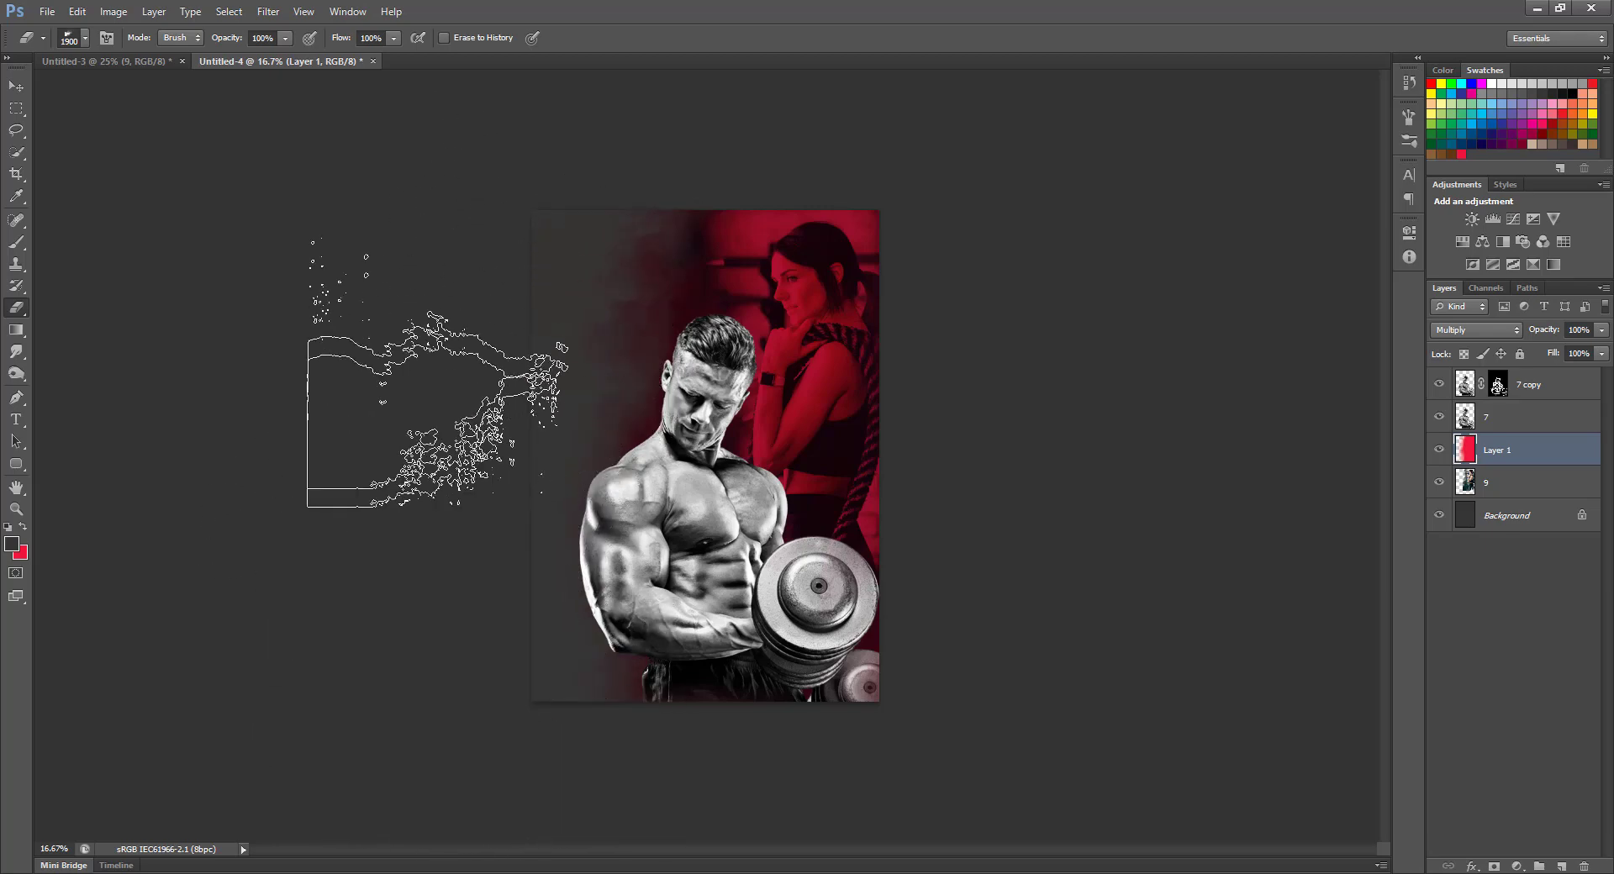
click(13, 89)
key(ctrl+0)
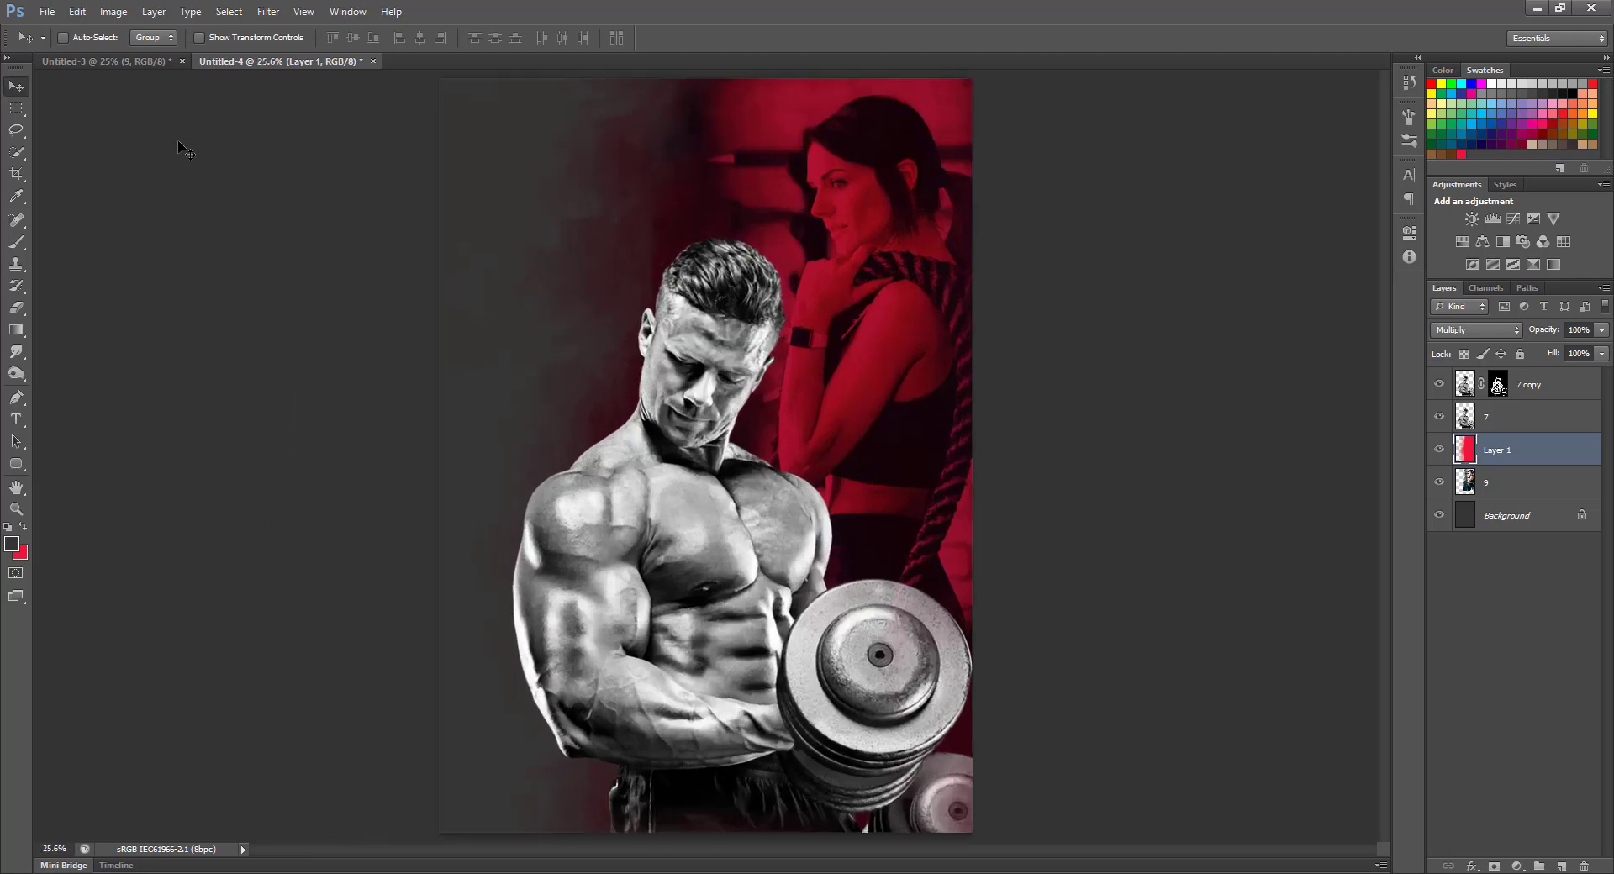
Step: Add the text FITNESS in Evogria Regular, 14 pt, on a new layer above 7 copy
click(1575, 384)
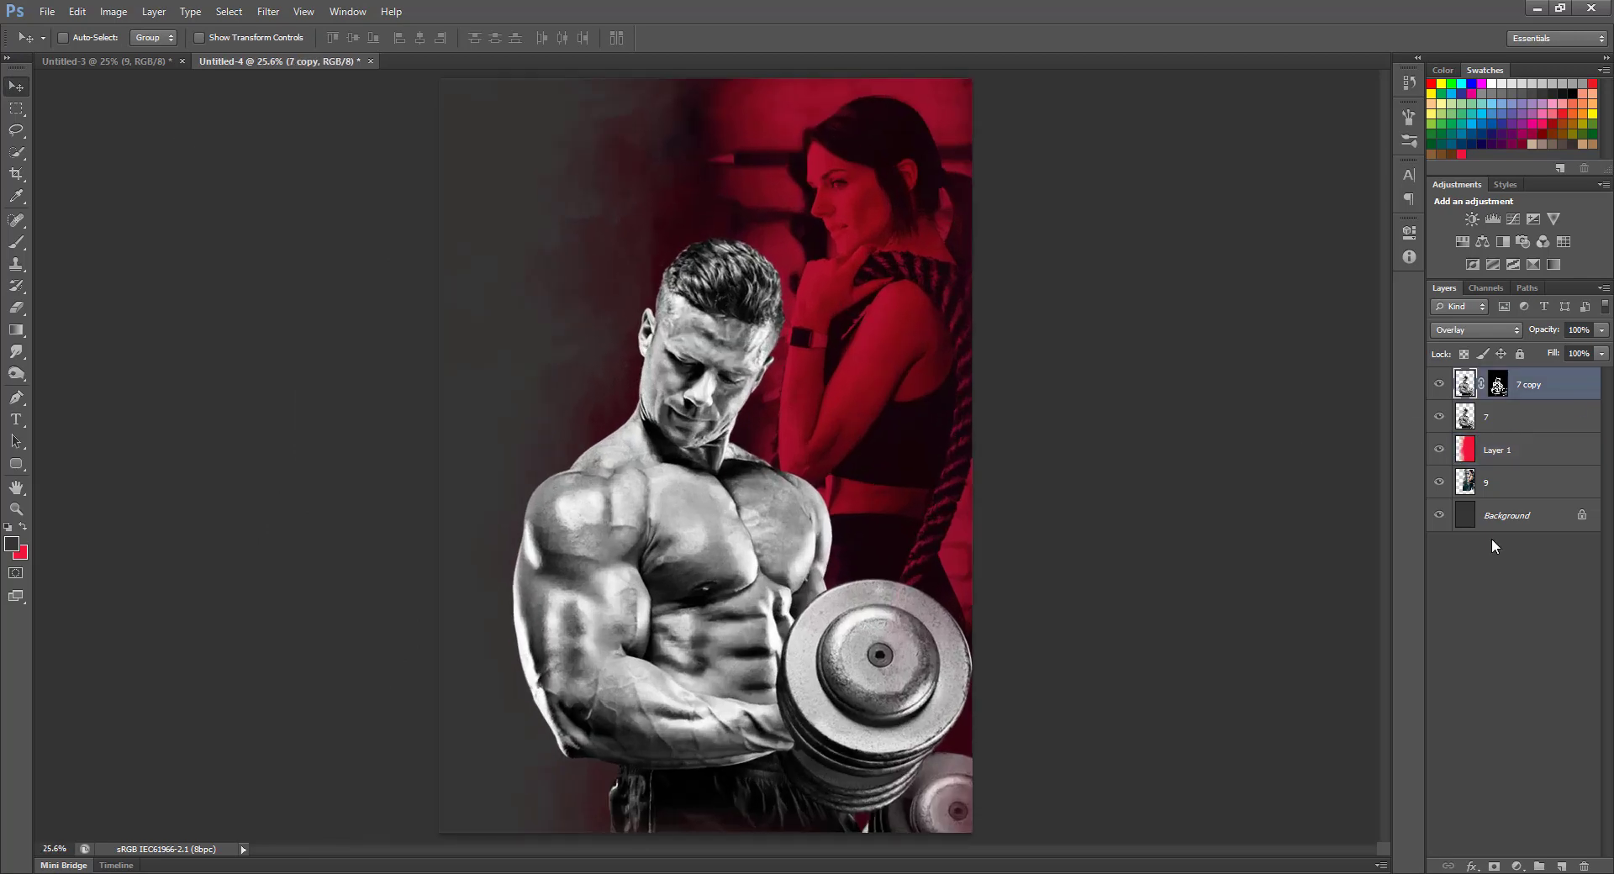
click(1538, 446)
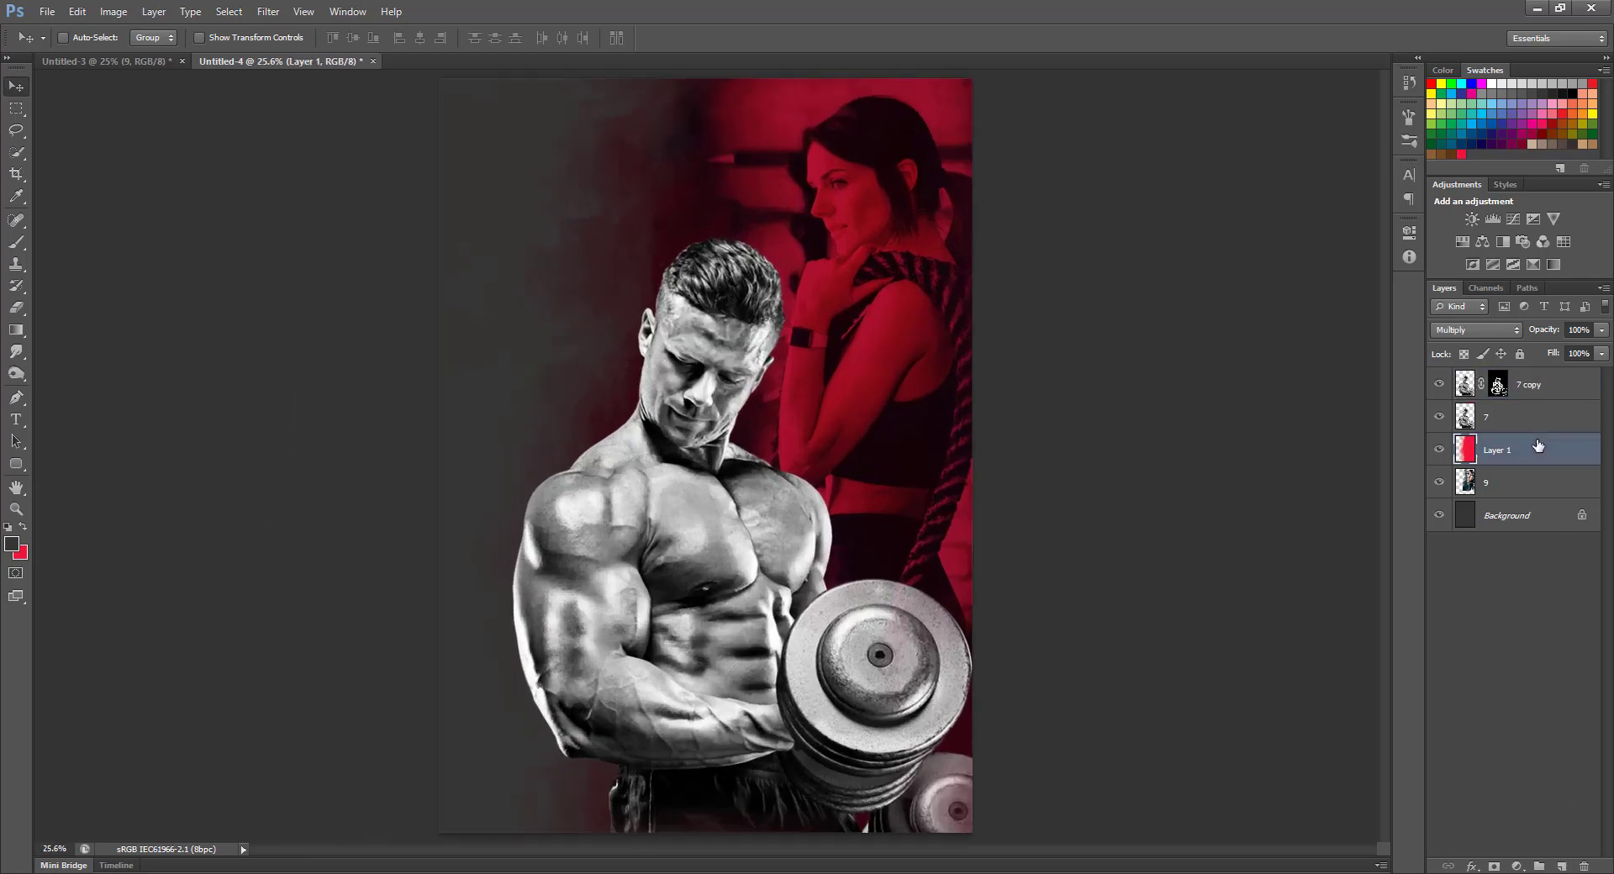
click(1551, 388)
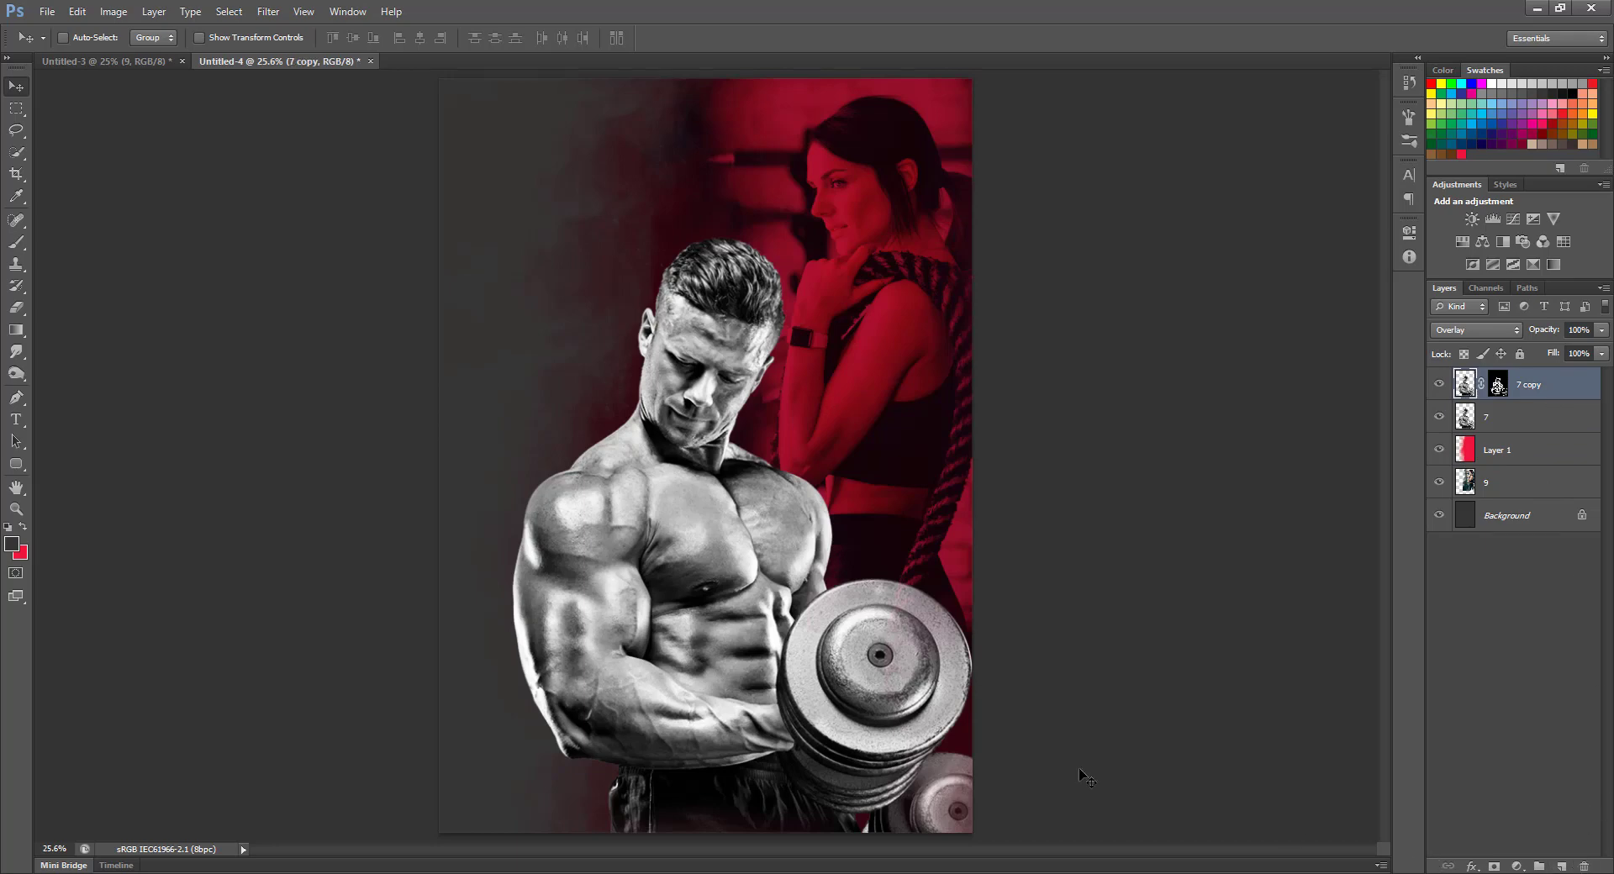
key(t)
click(475, 280)
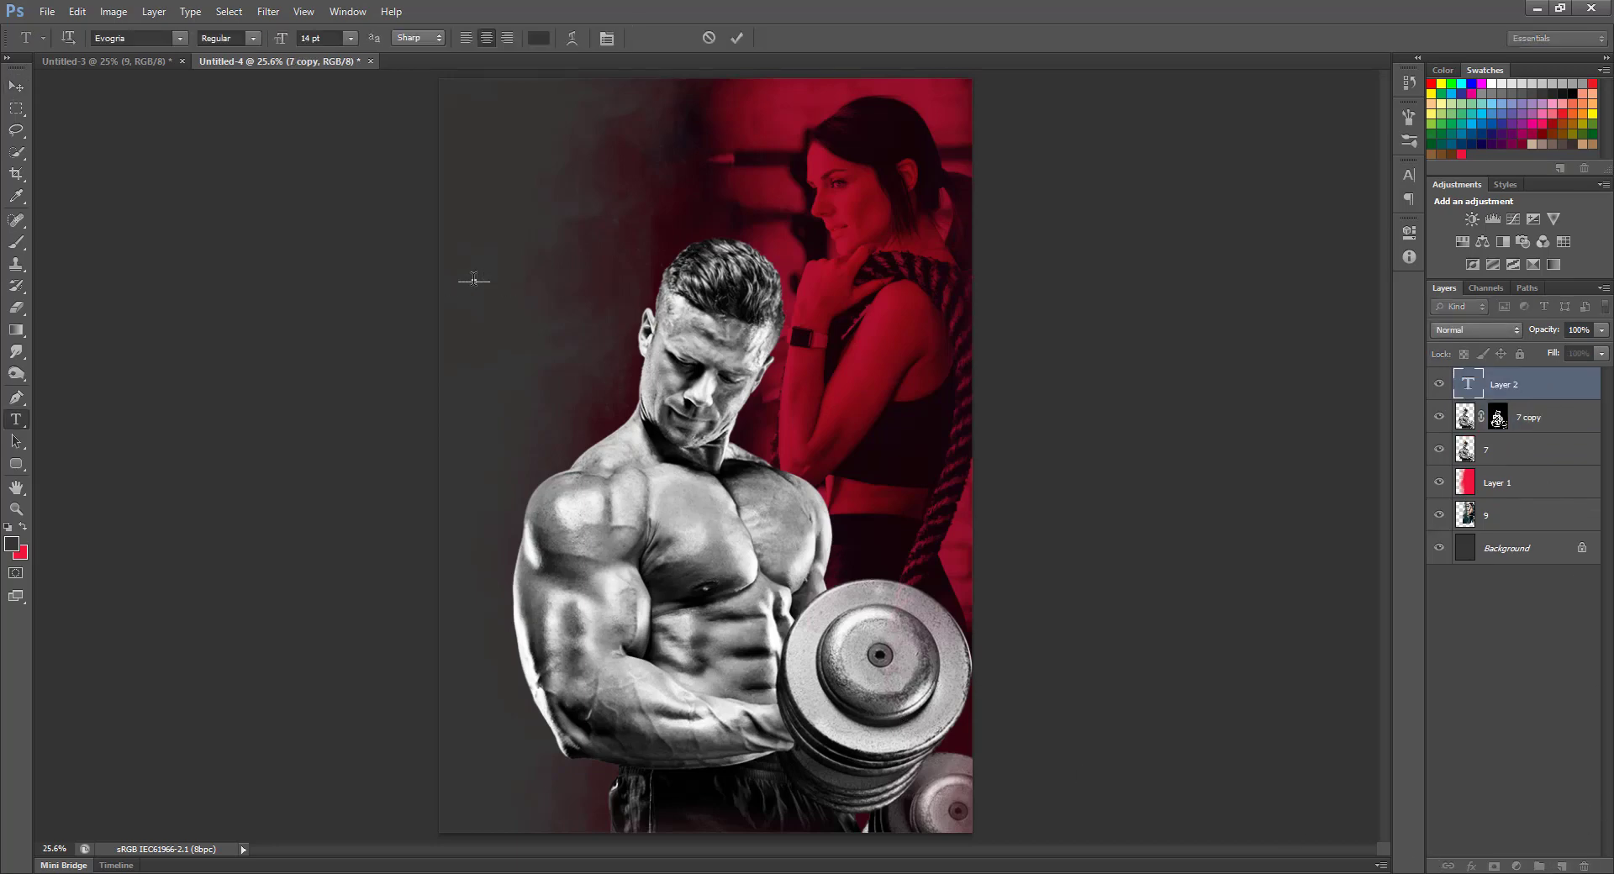
text(FITNESS)
click(737, 38)
key(v)
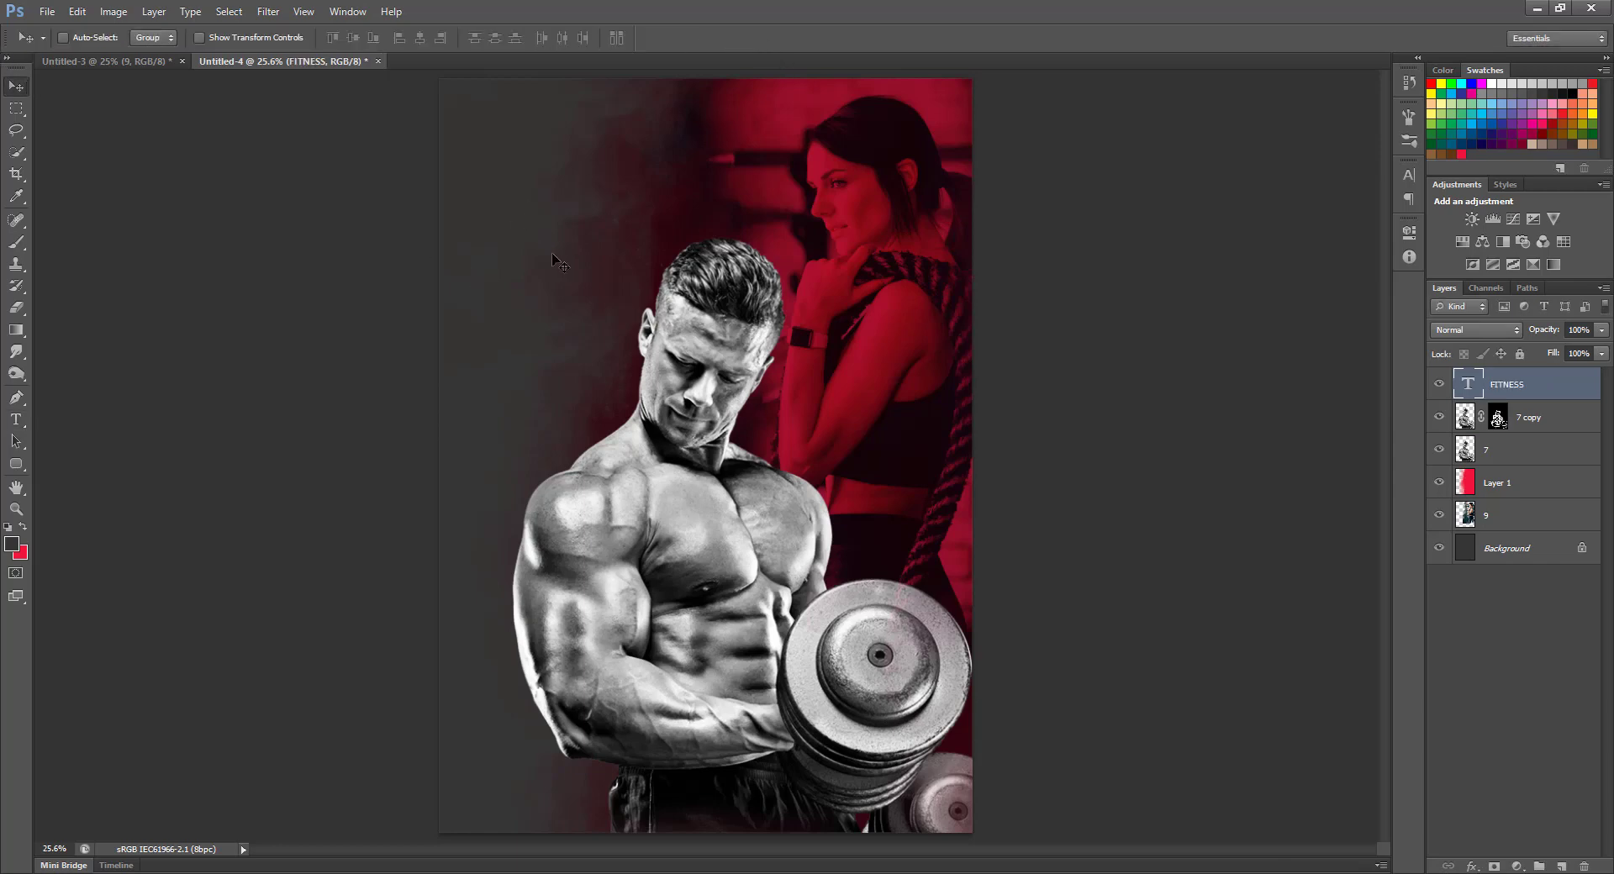
Step: Scale the FITNESS text up to about 183 pt
key(ctrl+t)
drag(496, 288, 1079, 414)
key(Return)
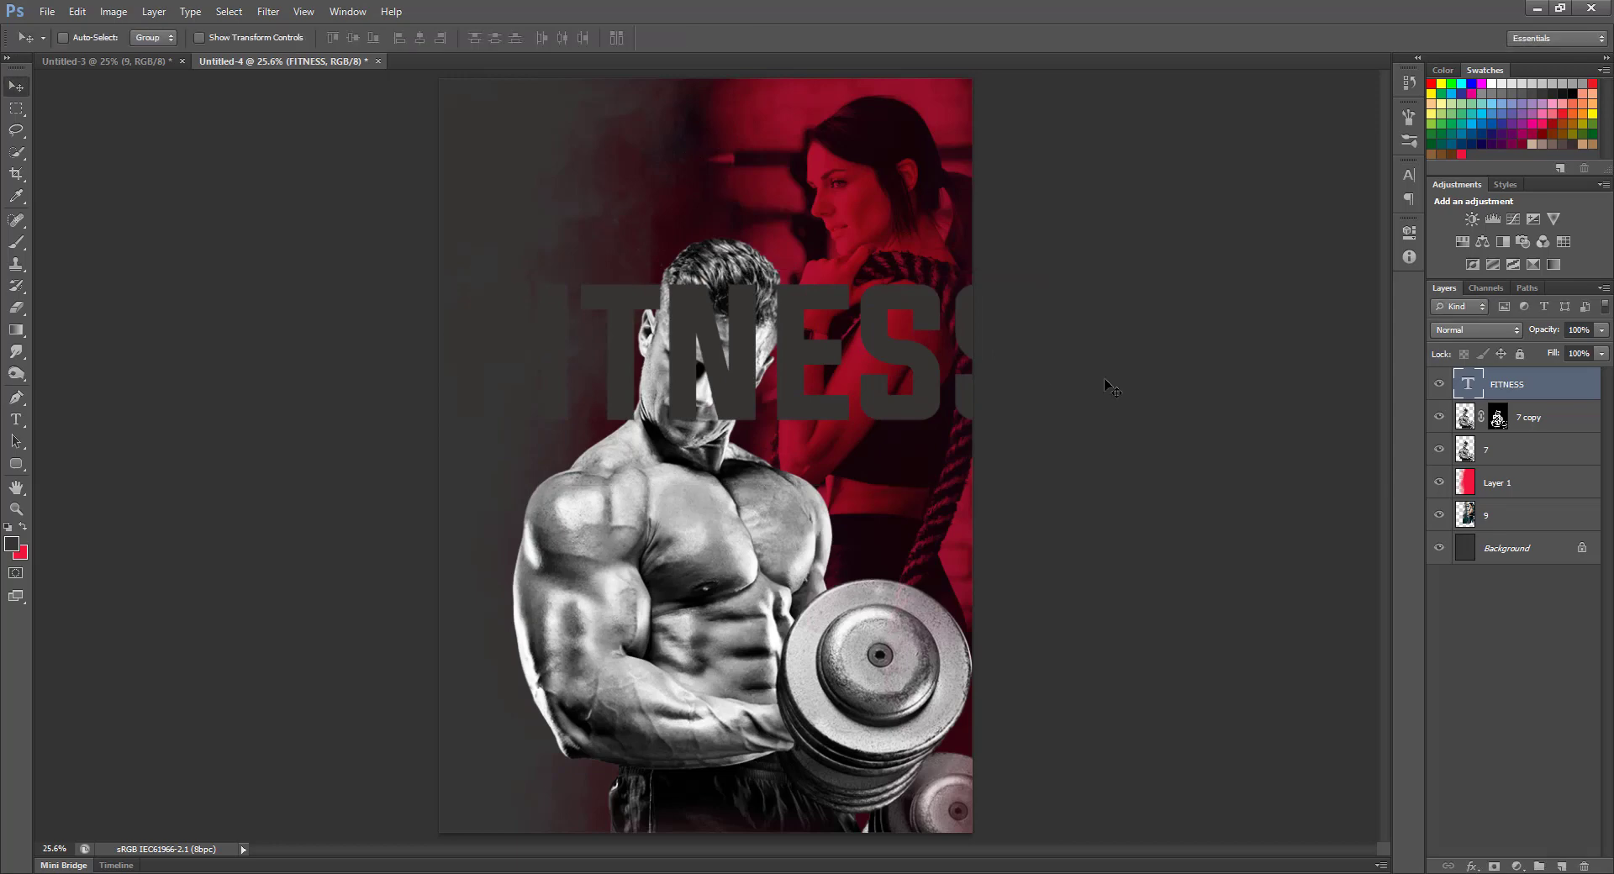
Step: Change the FITNESS text colour to the saved bright red swatch
click(1409, 175)
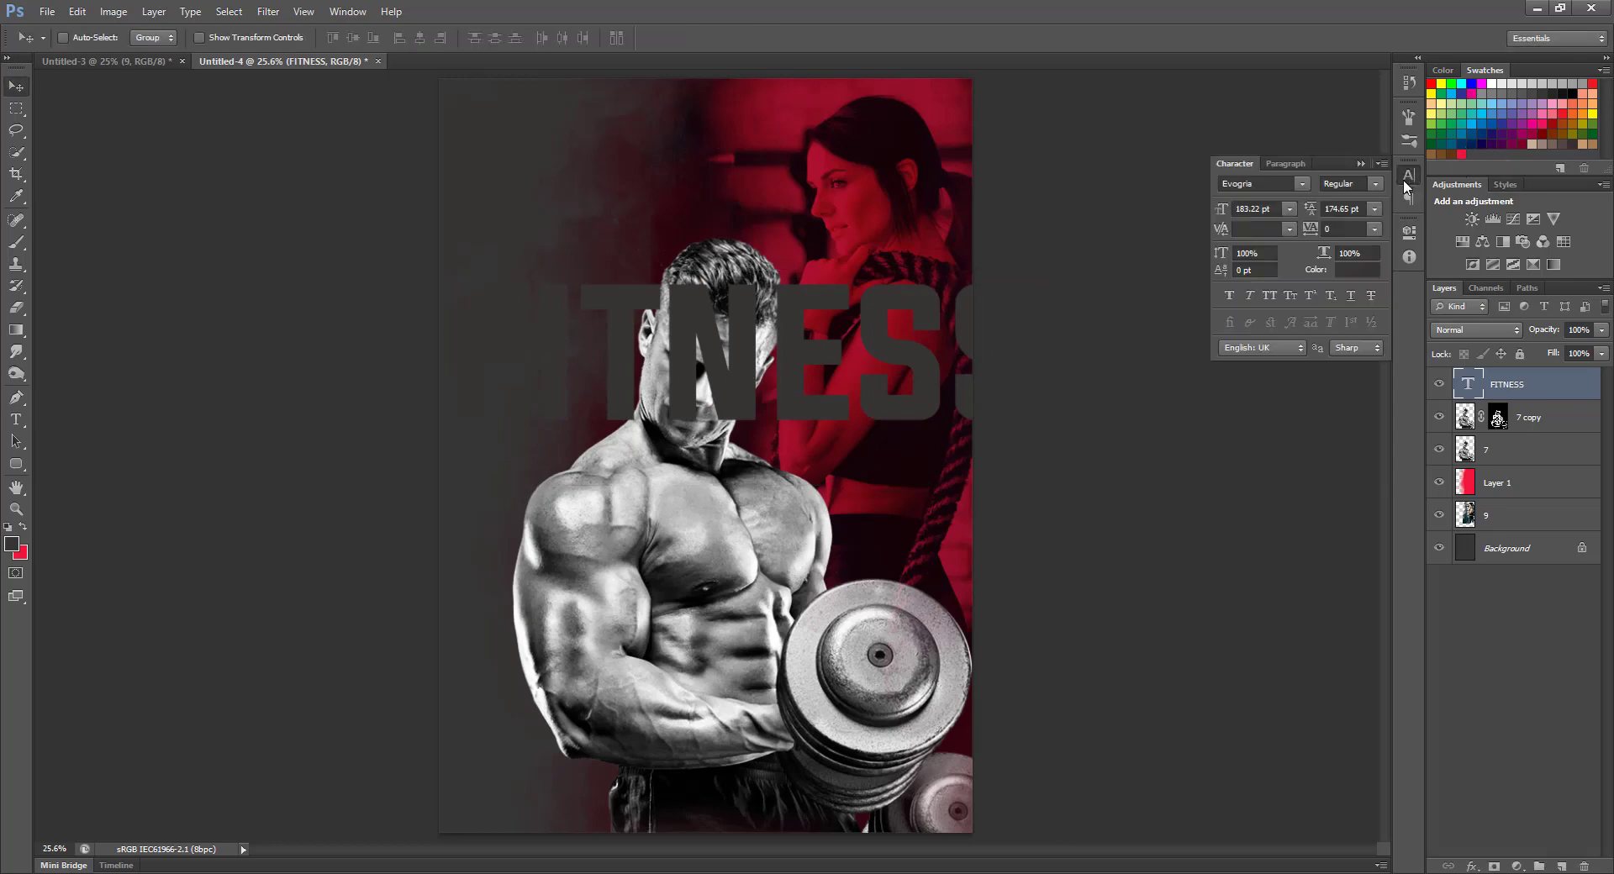
click(1357, 269)
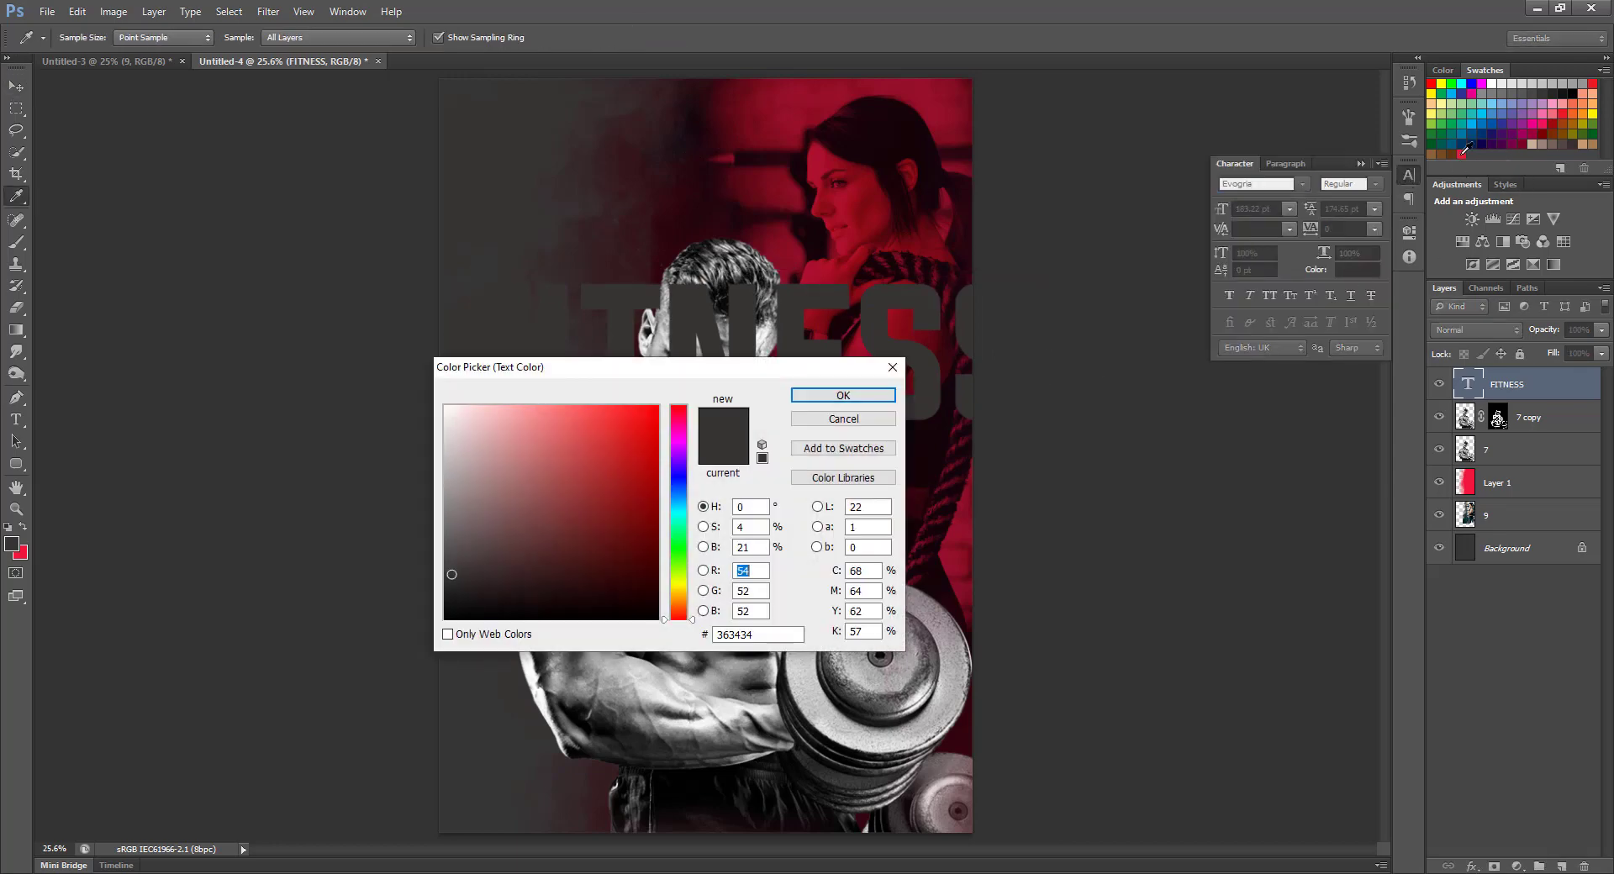
click(1462, 153)
click(841, 395)
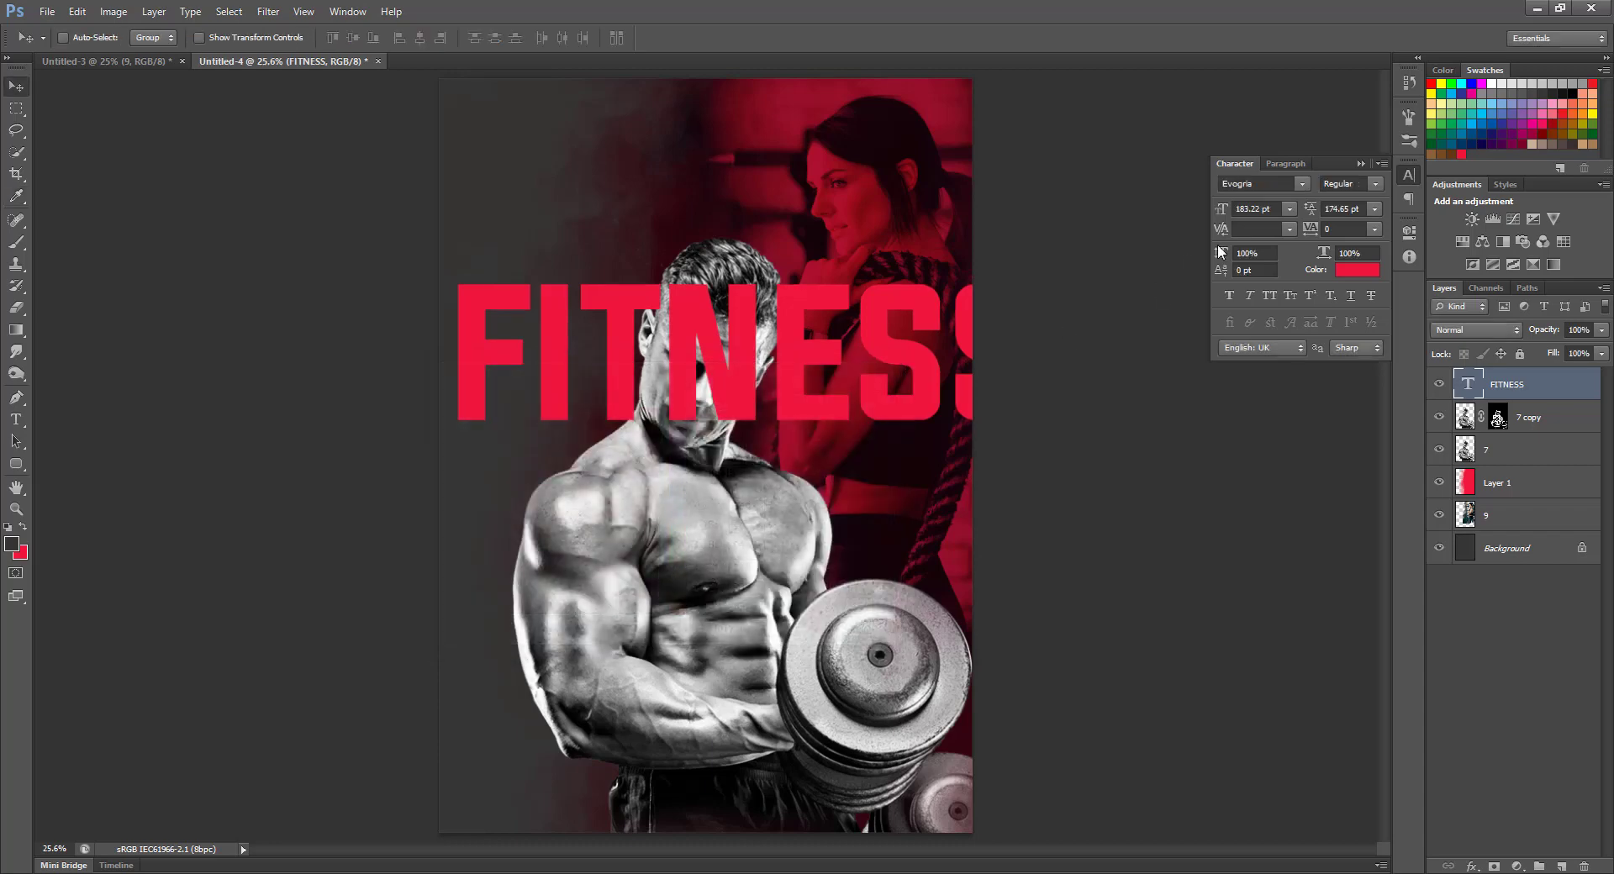
click(1359, 164)
Step: Rotate FITNESS to -90° along the poster's left side and place its layer beneath layer 7, behind the man
key(ctrl+t)
drag(904, 252, 611, 154)
drag(680, 422, 535, 548)
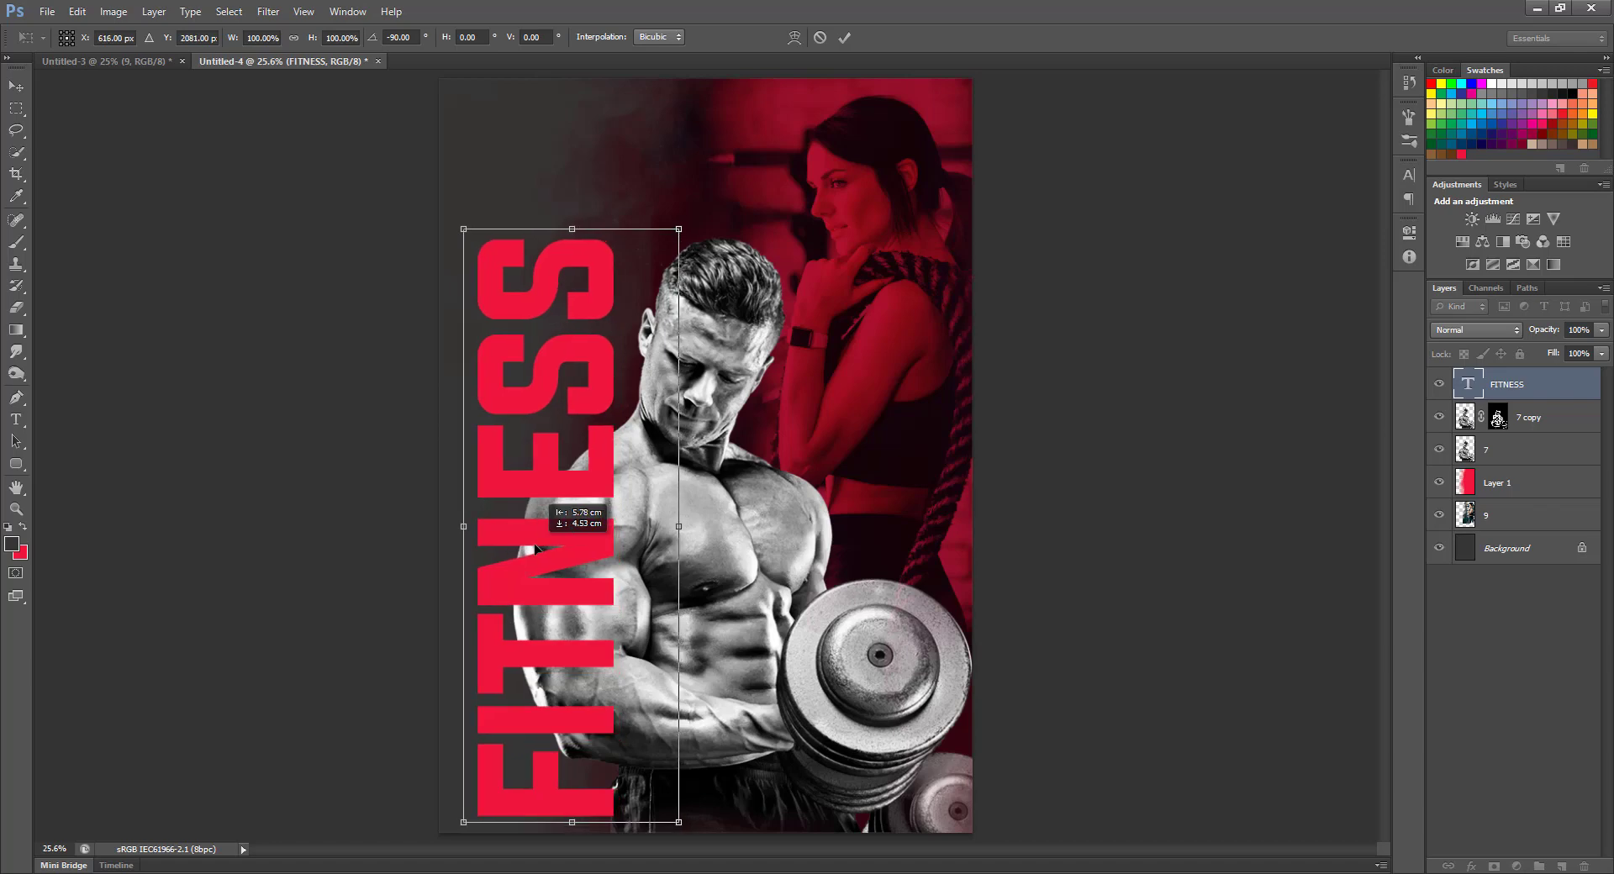
key(Return)
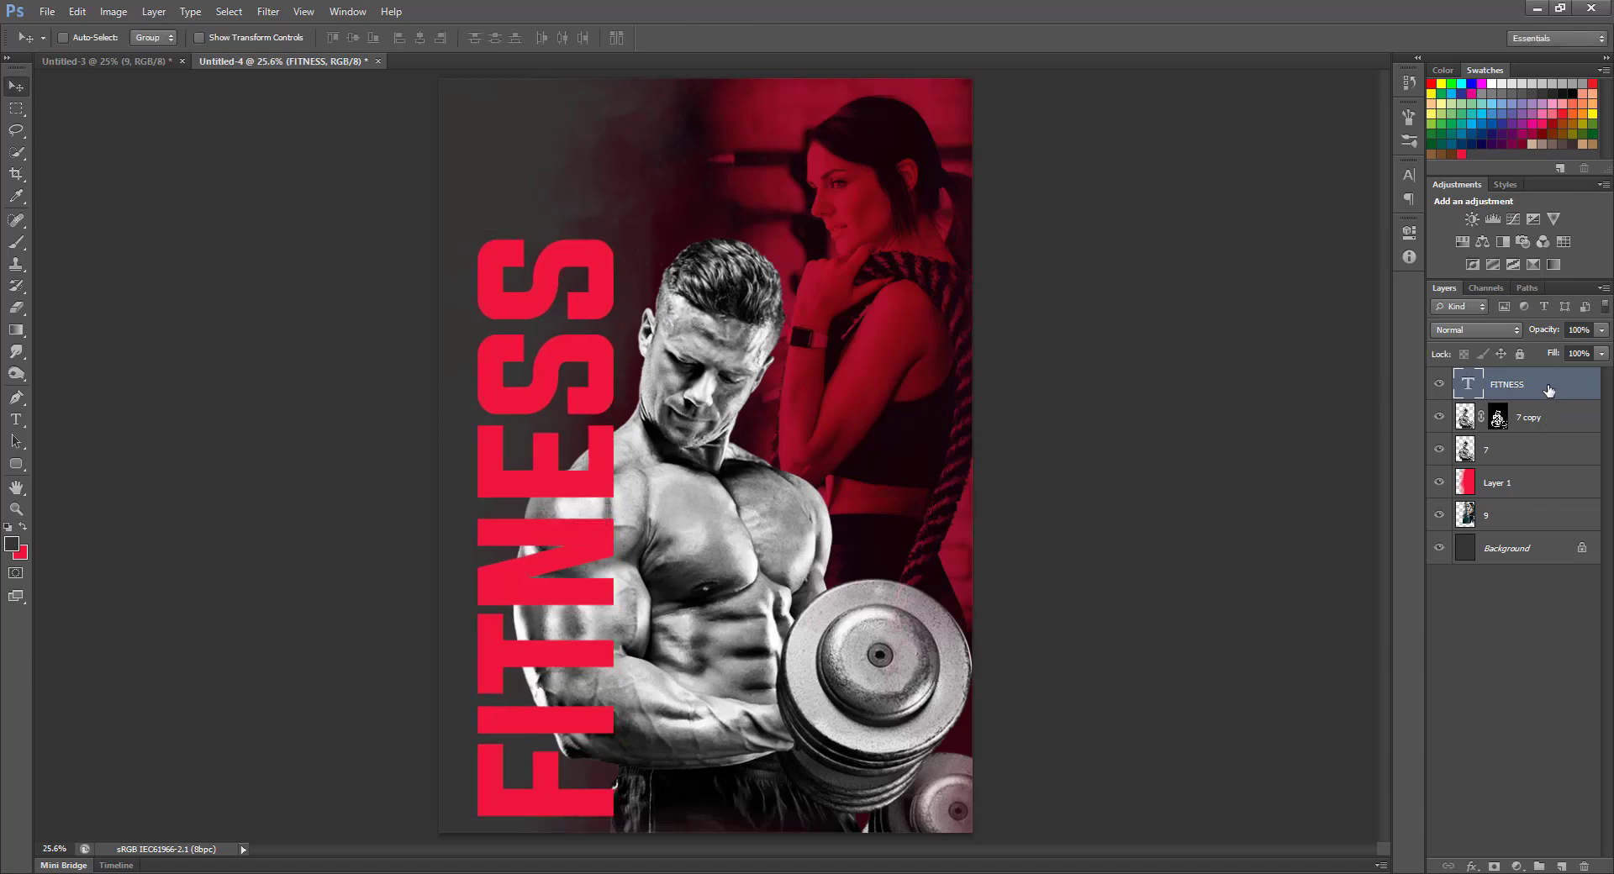
drag(1549, 389, 1446, 448)
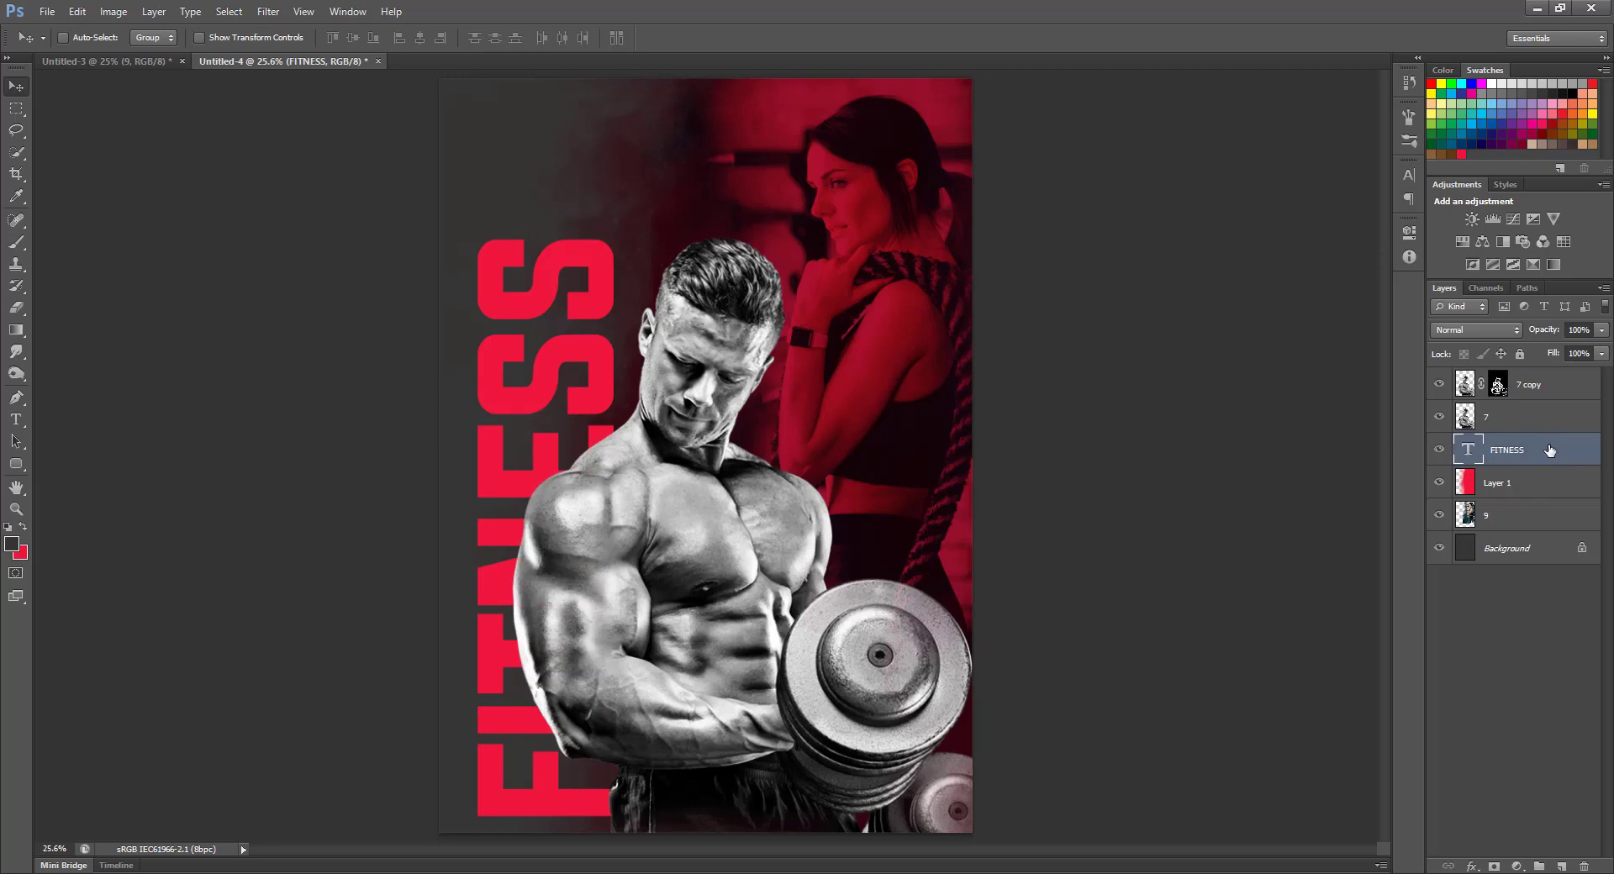
Step: Duplicate the FITNESS text layer to the top of the layer stack and set the copy's fill to 0%
drag(1550, 449, 1553, 366)
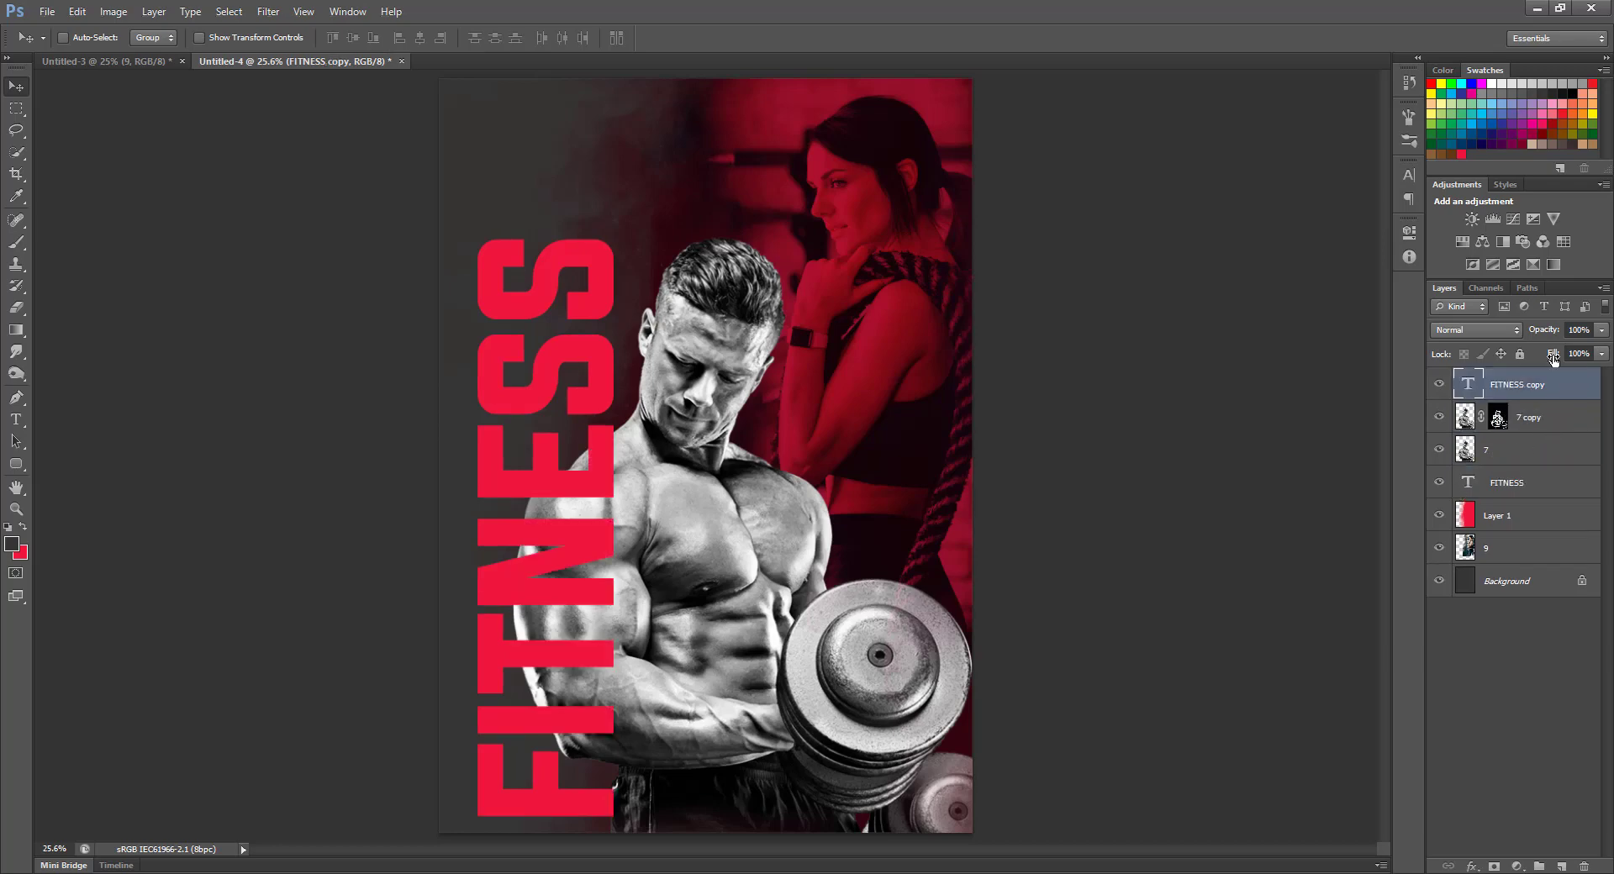
drag(1553, 358, 1396, 359)
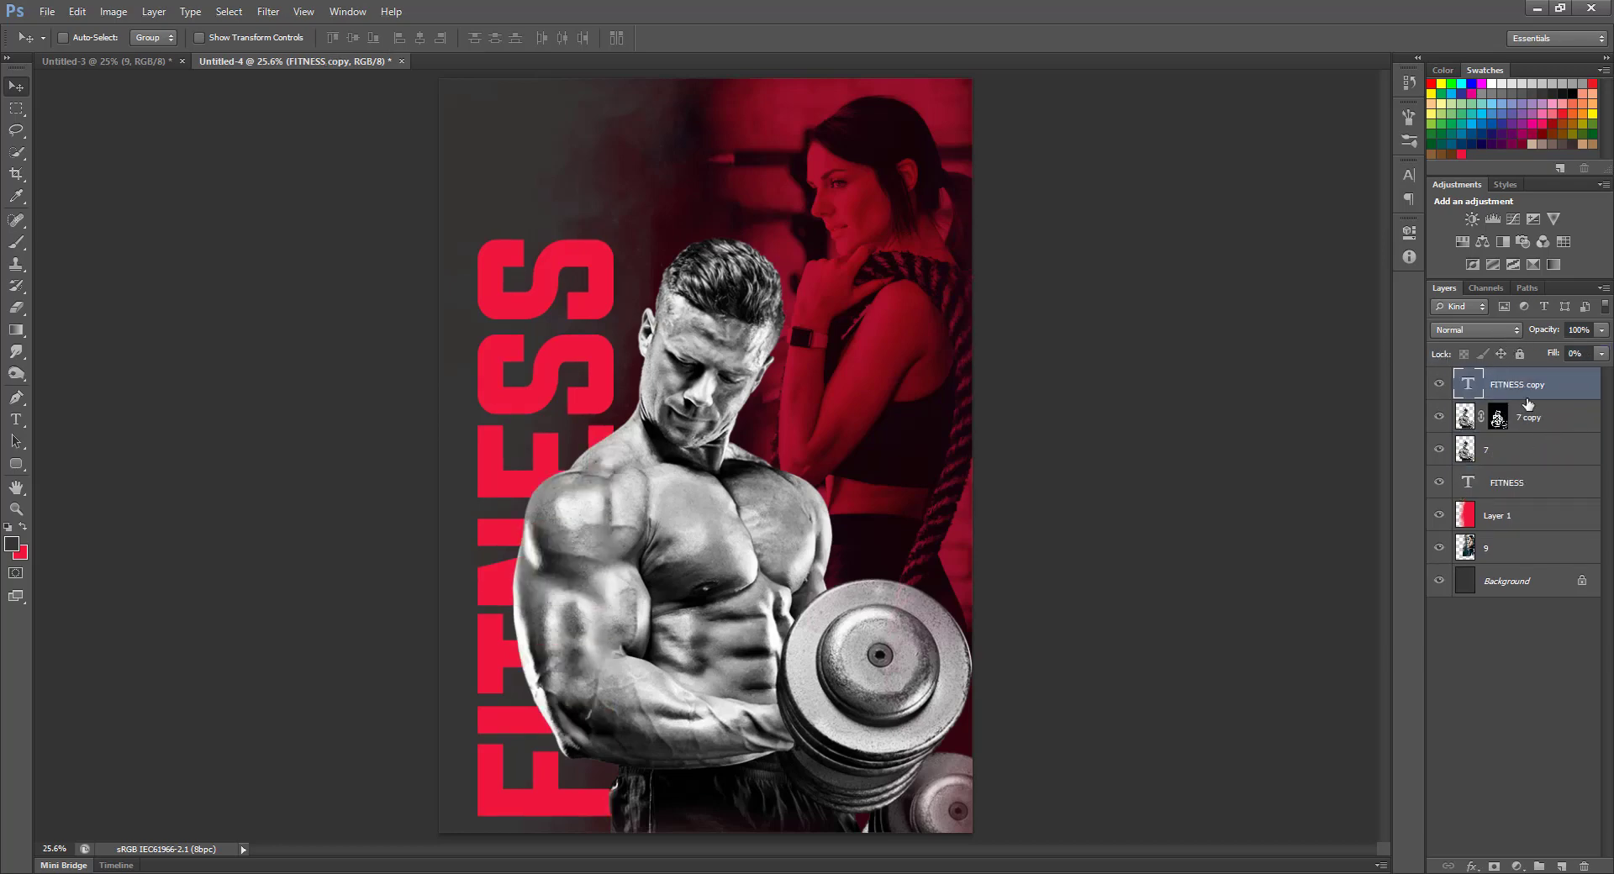
Step: Try a red outside stroke with a black Multiply drop shadow at 161° and 34 px distance on the FITNESS copy
double_click(1588, 398)
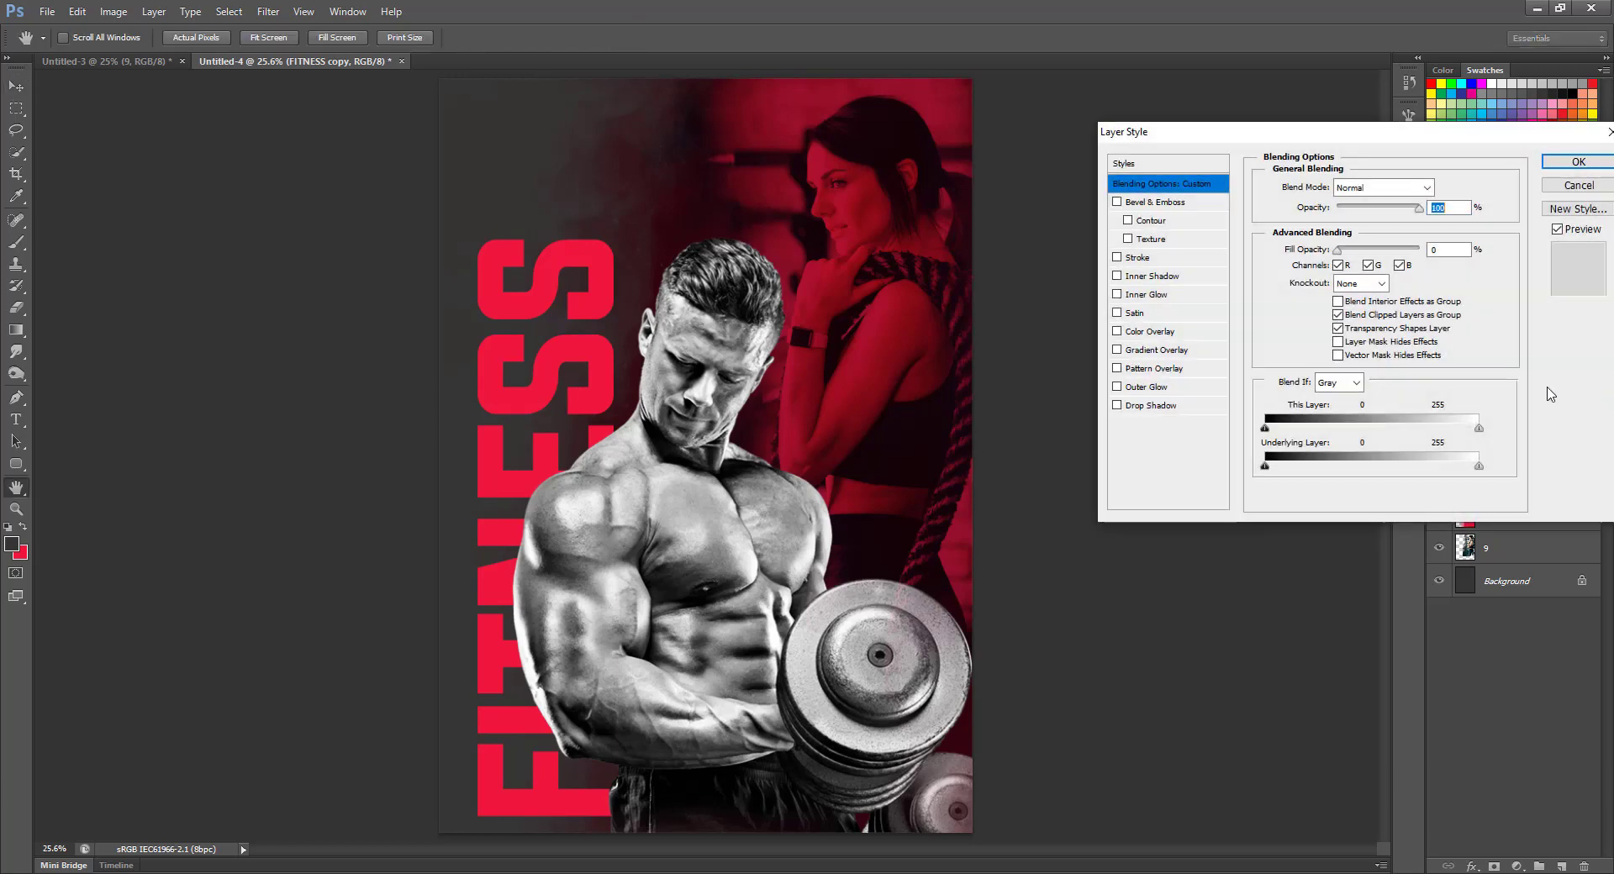
click(1136, 258)
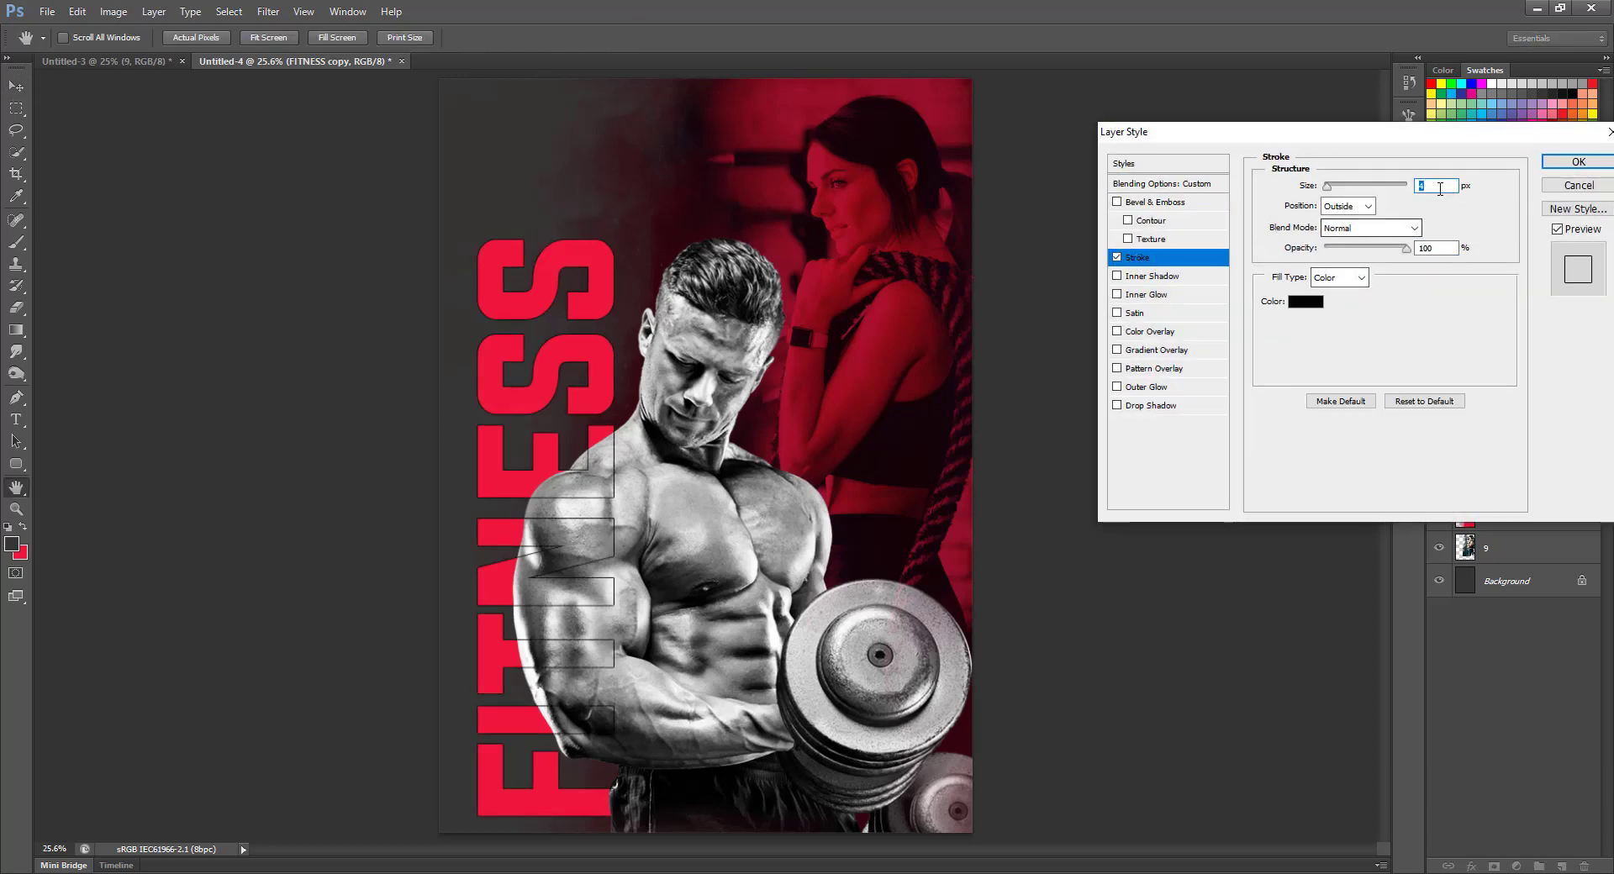
scroll(1440, 188, up, 4)
drag(1423, 133, 1363, 362)
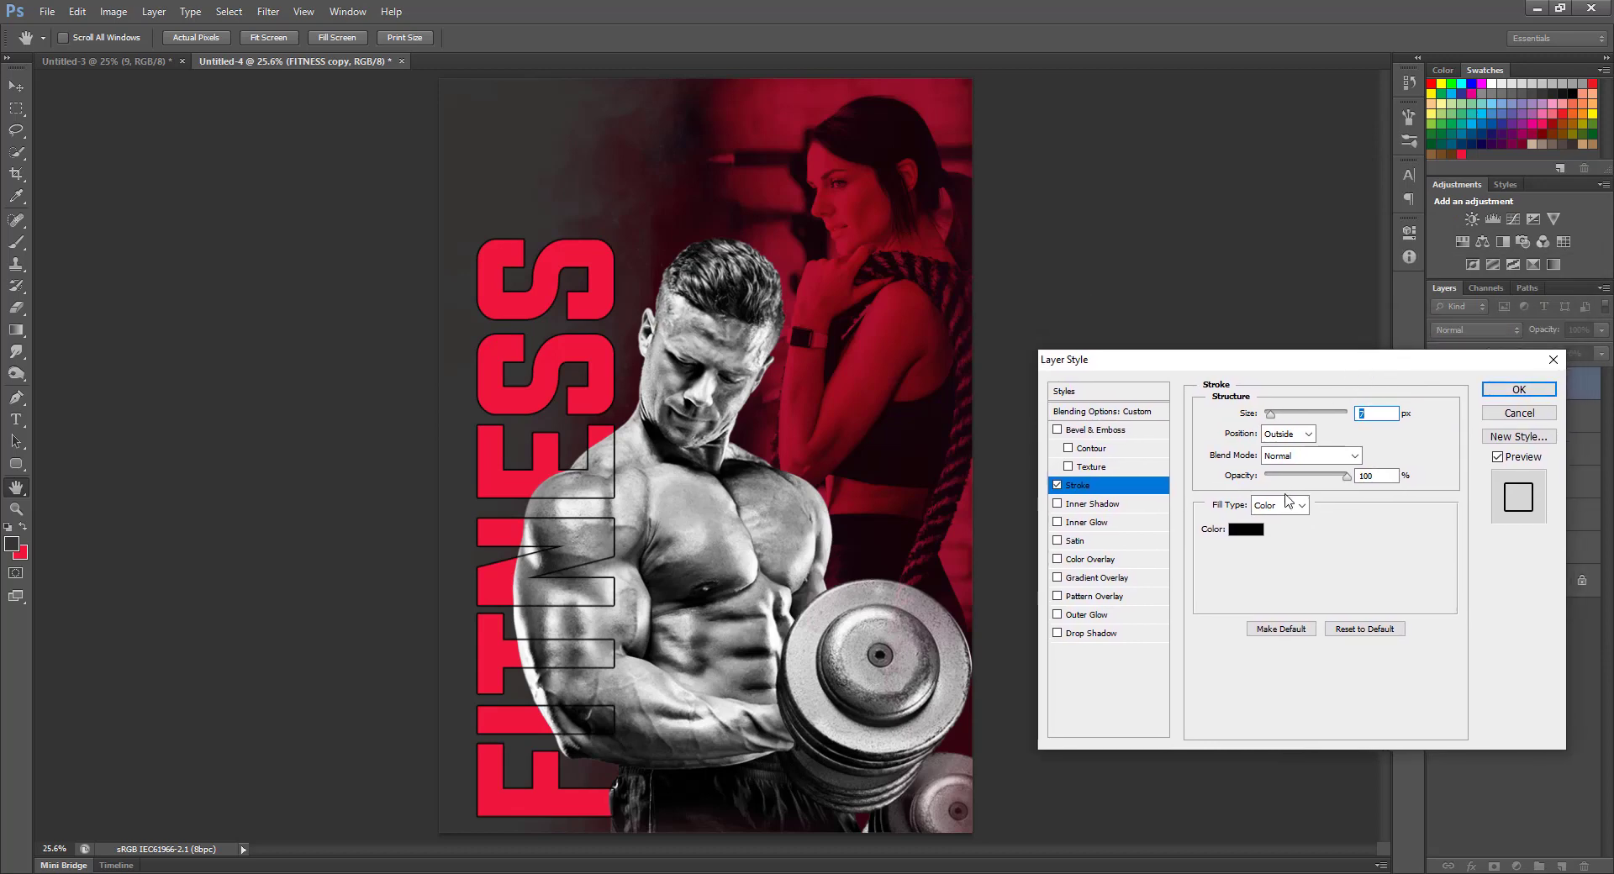
click(1246, 529)
click(1461, 154)
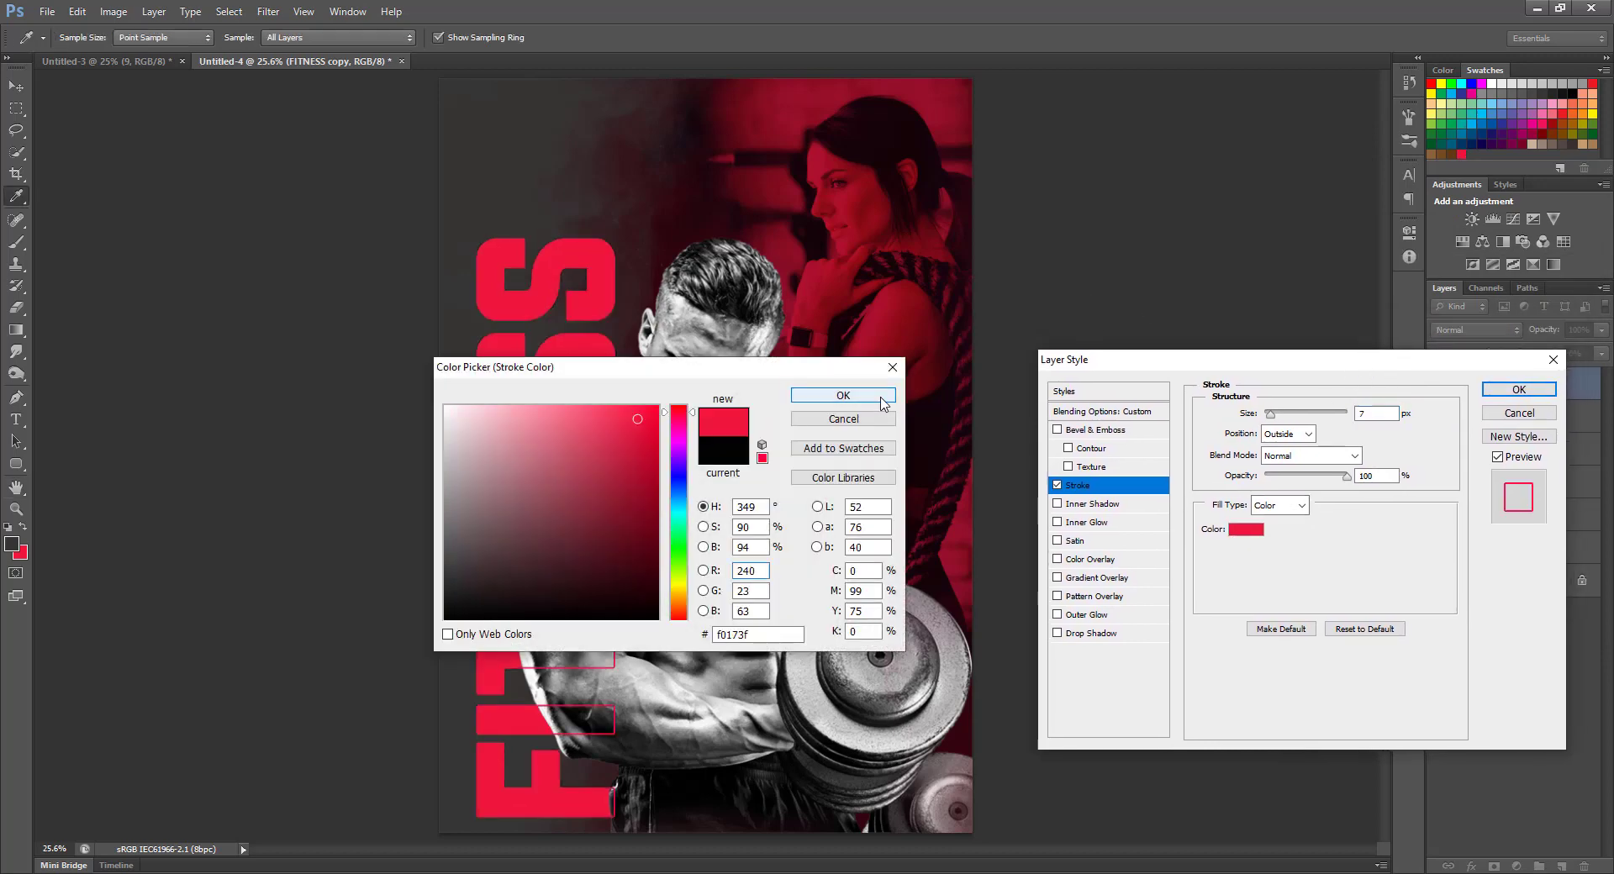
click(843, 395)
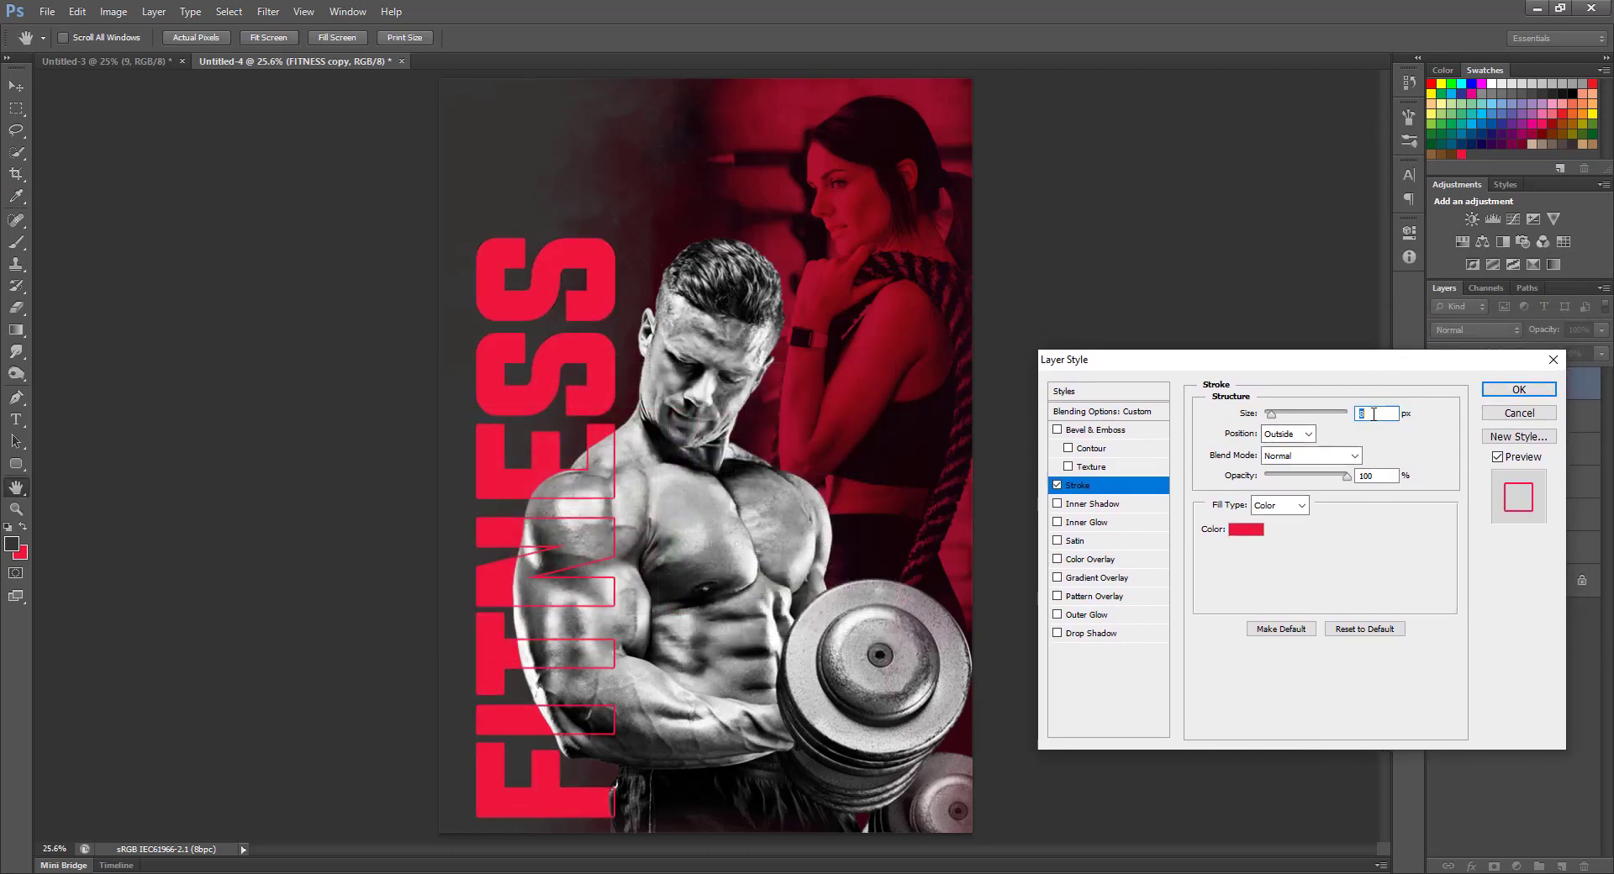
key(Up)
click(1058, 633)
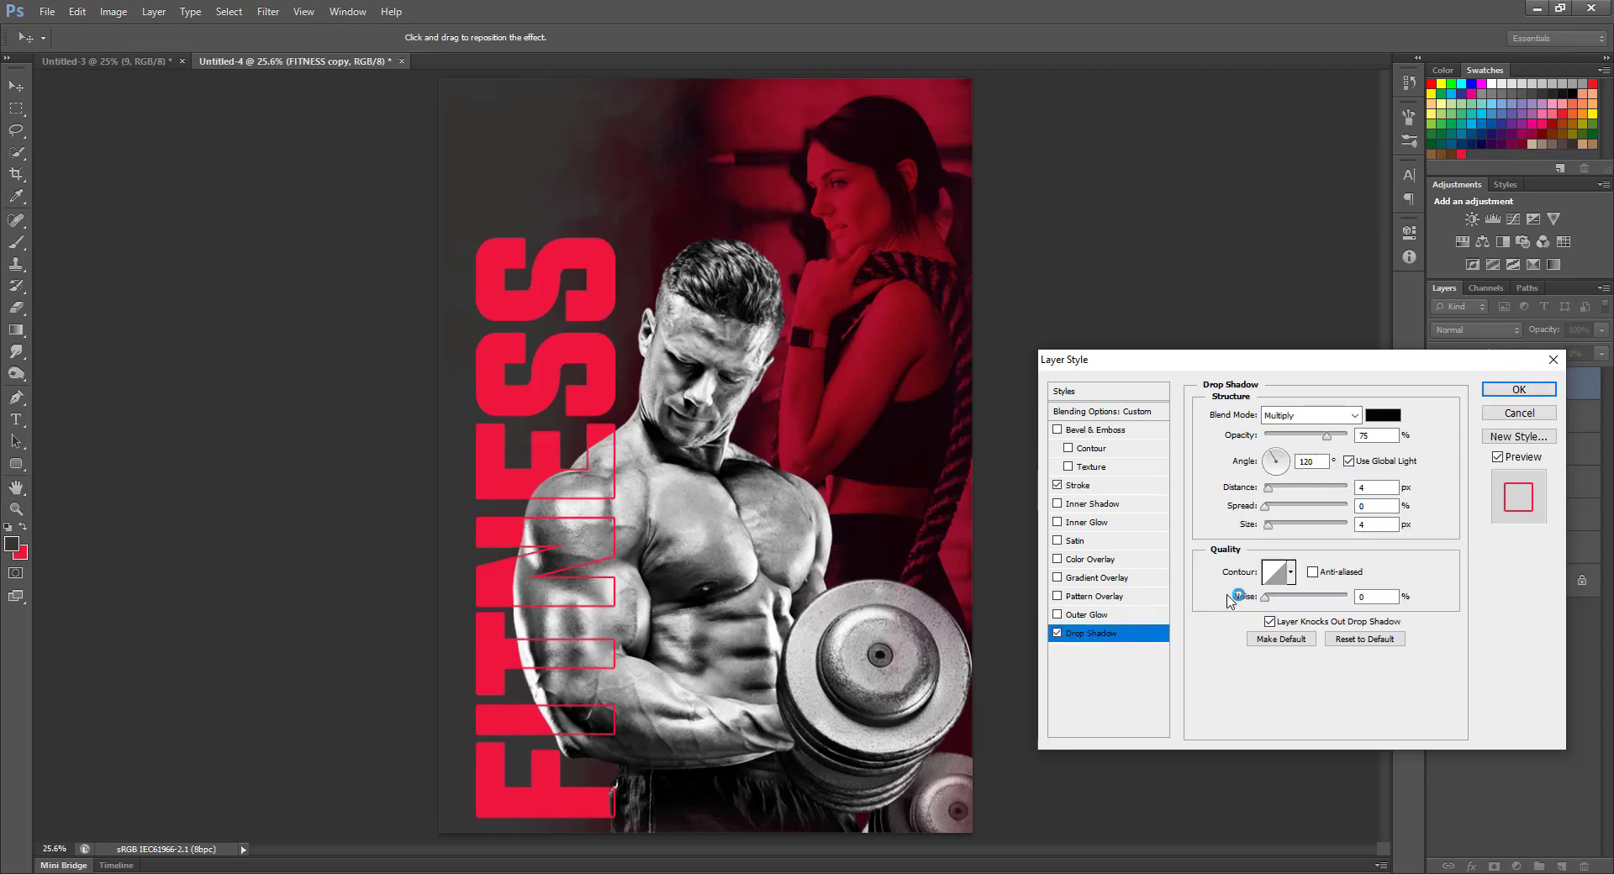
drag(634, 653, 645, 651)
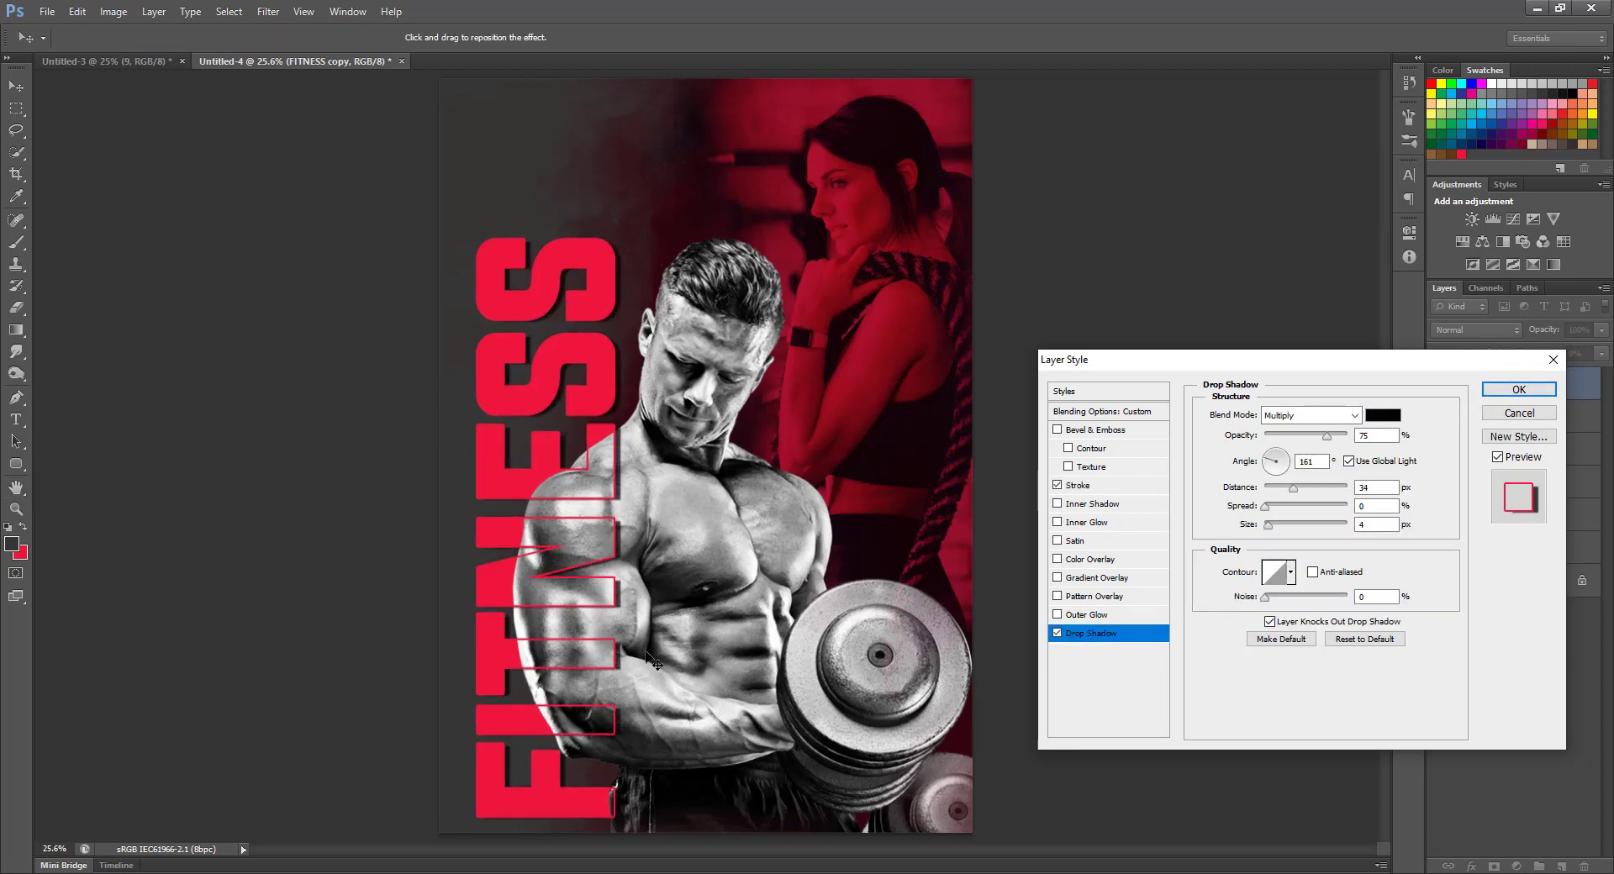
click(1493, 412)
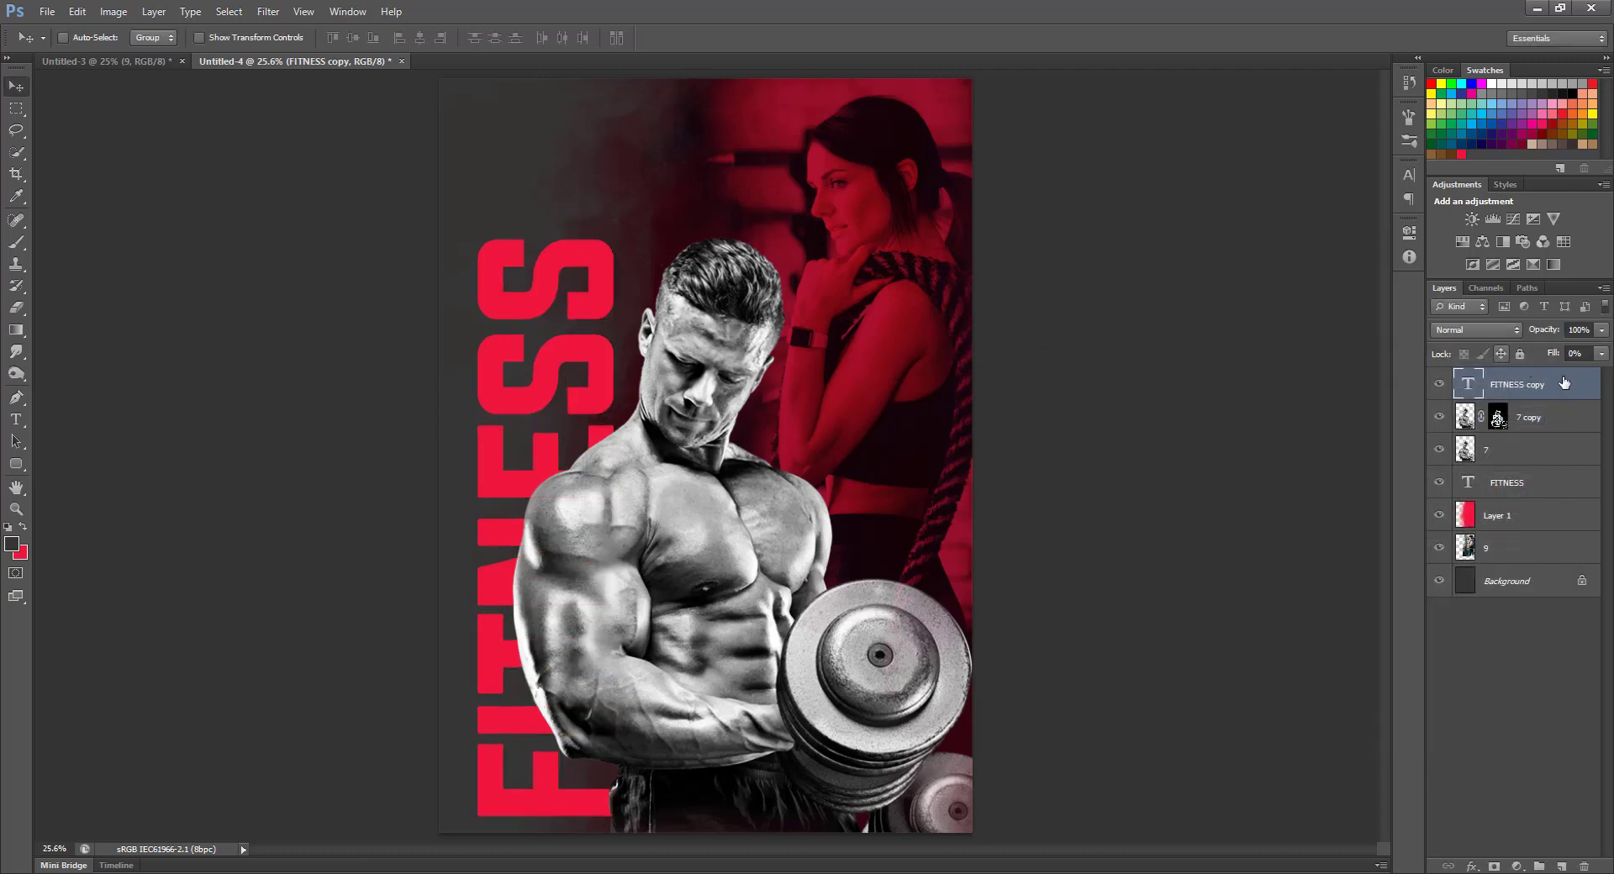
Step: Give the FITNESS copy layer a 7 px outside stroke in the saved bright red #f0173f
double_click(1589, 389)
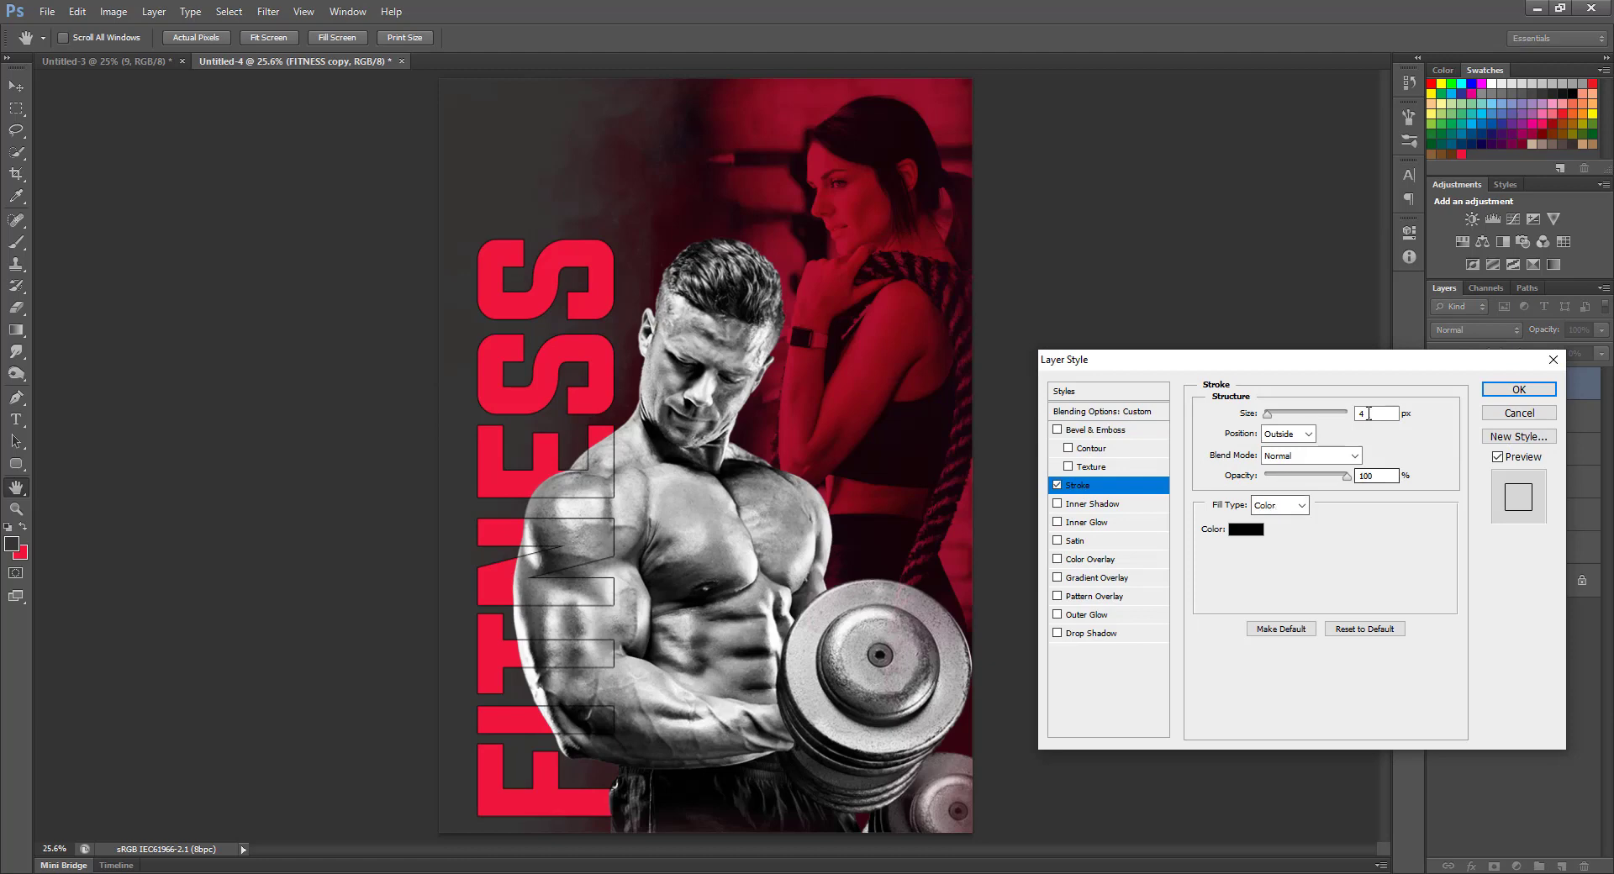
key(Up)
key(Up)
key(Up)
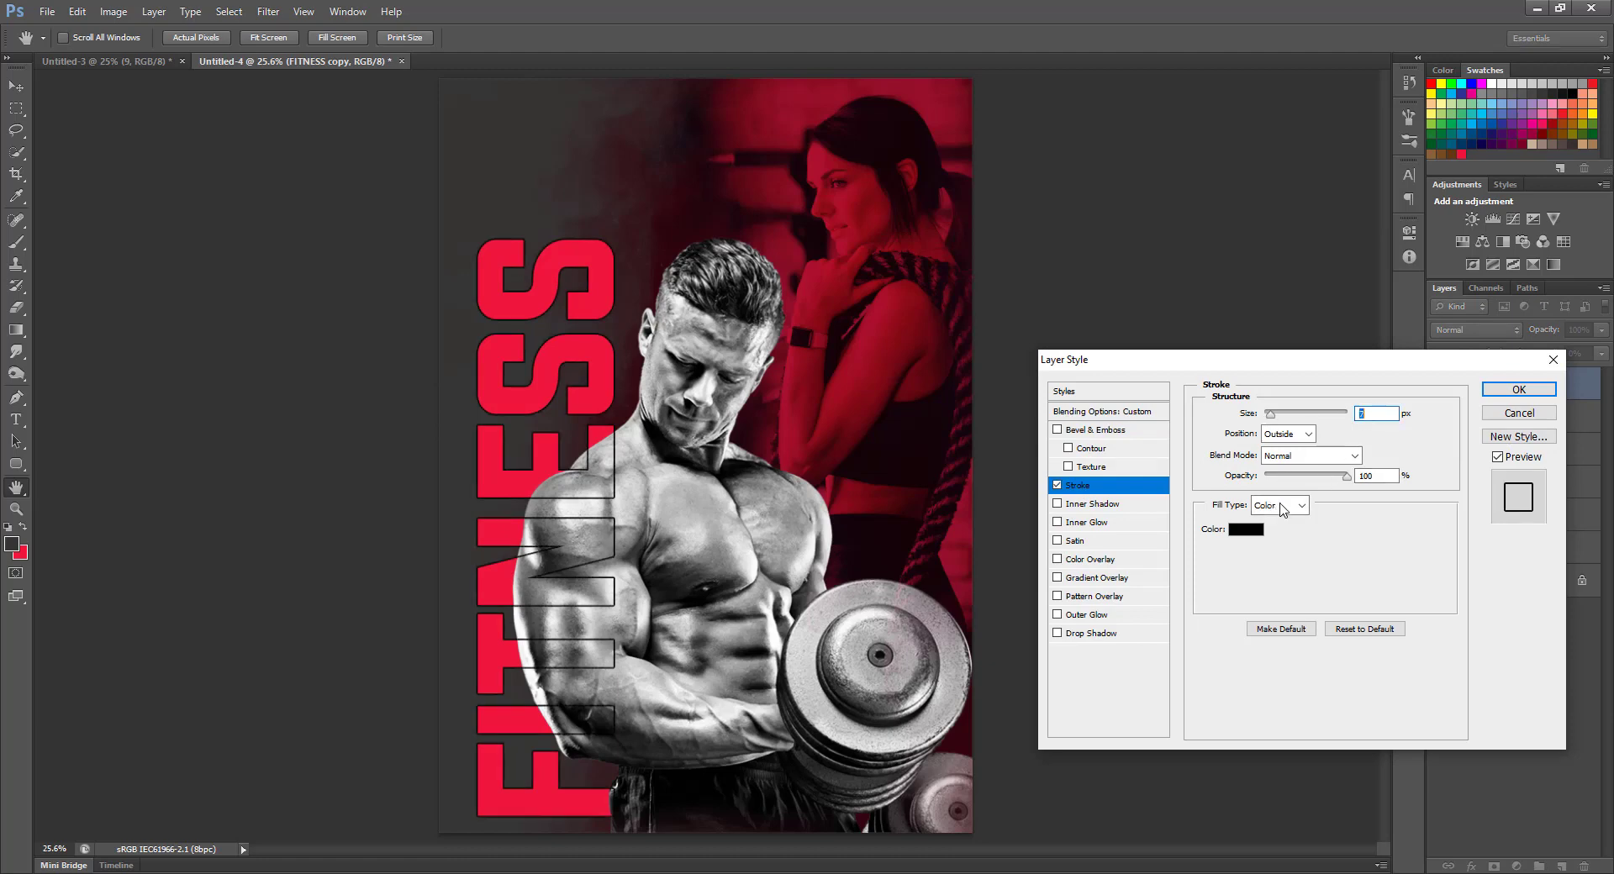
click(1245, 528)
click(1461, 155)
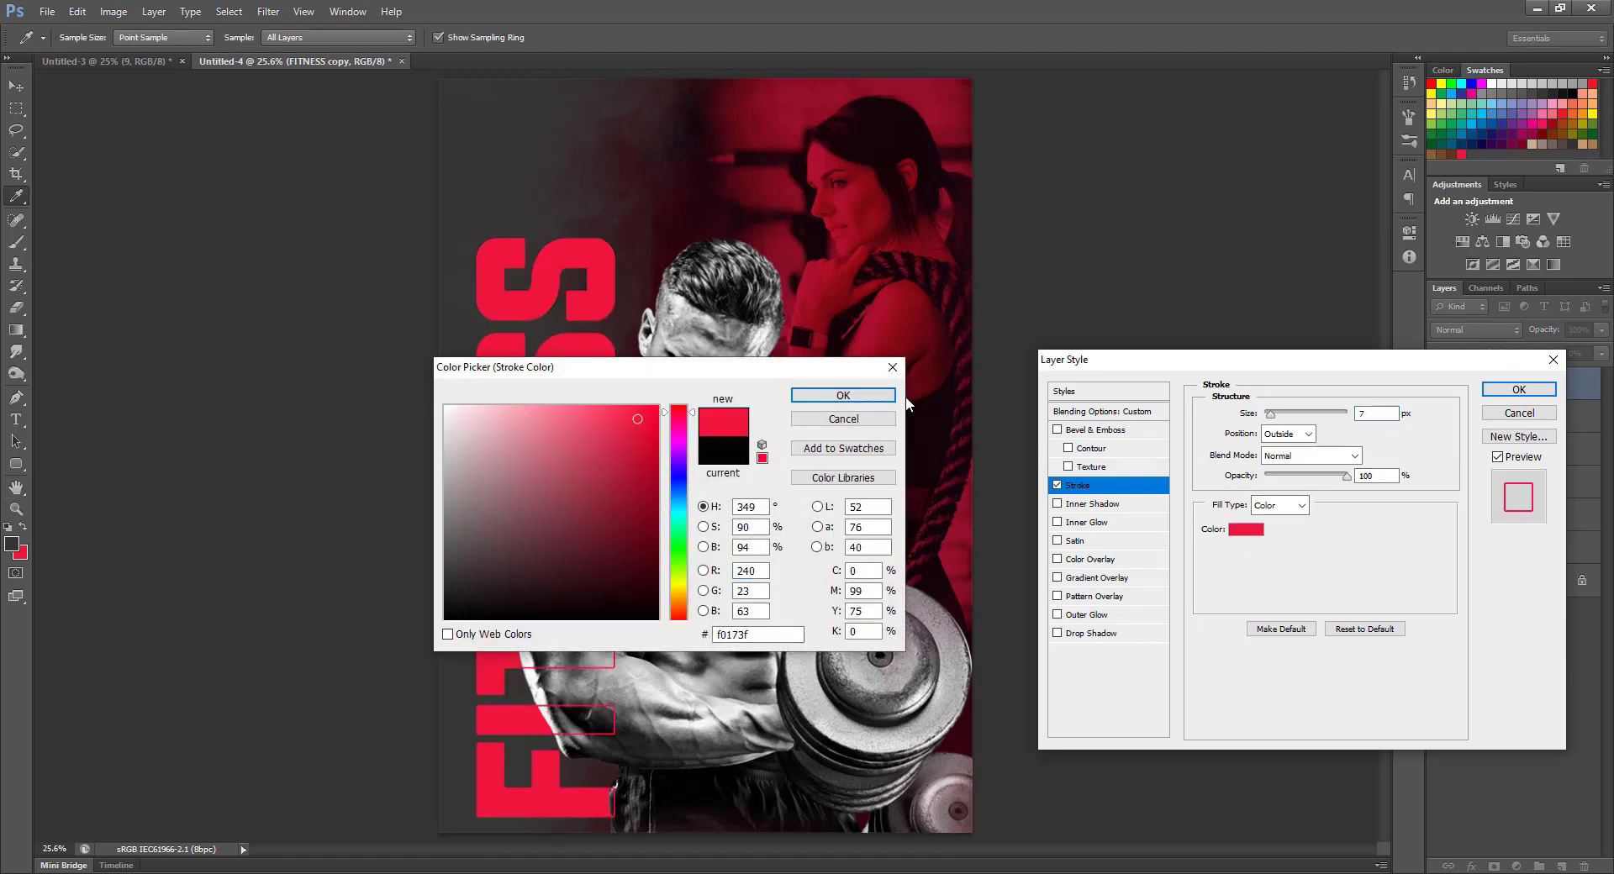
click(890, 397)
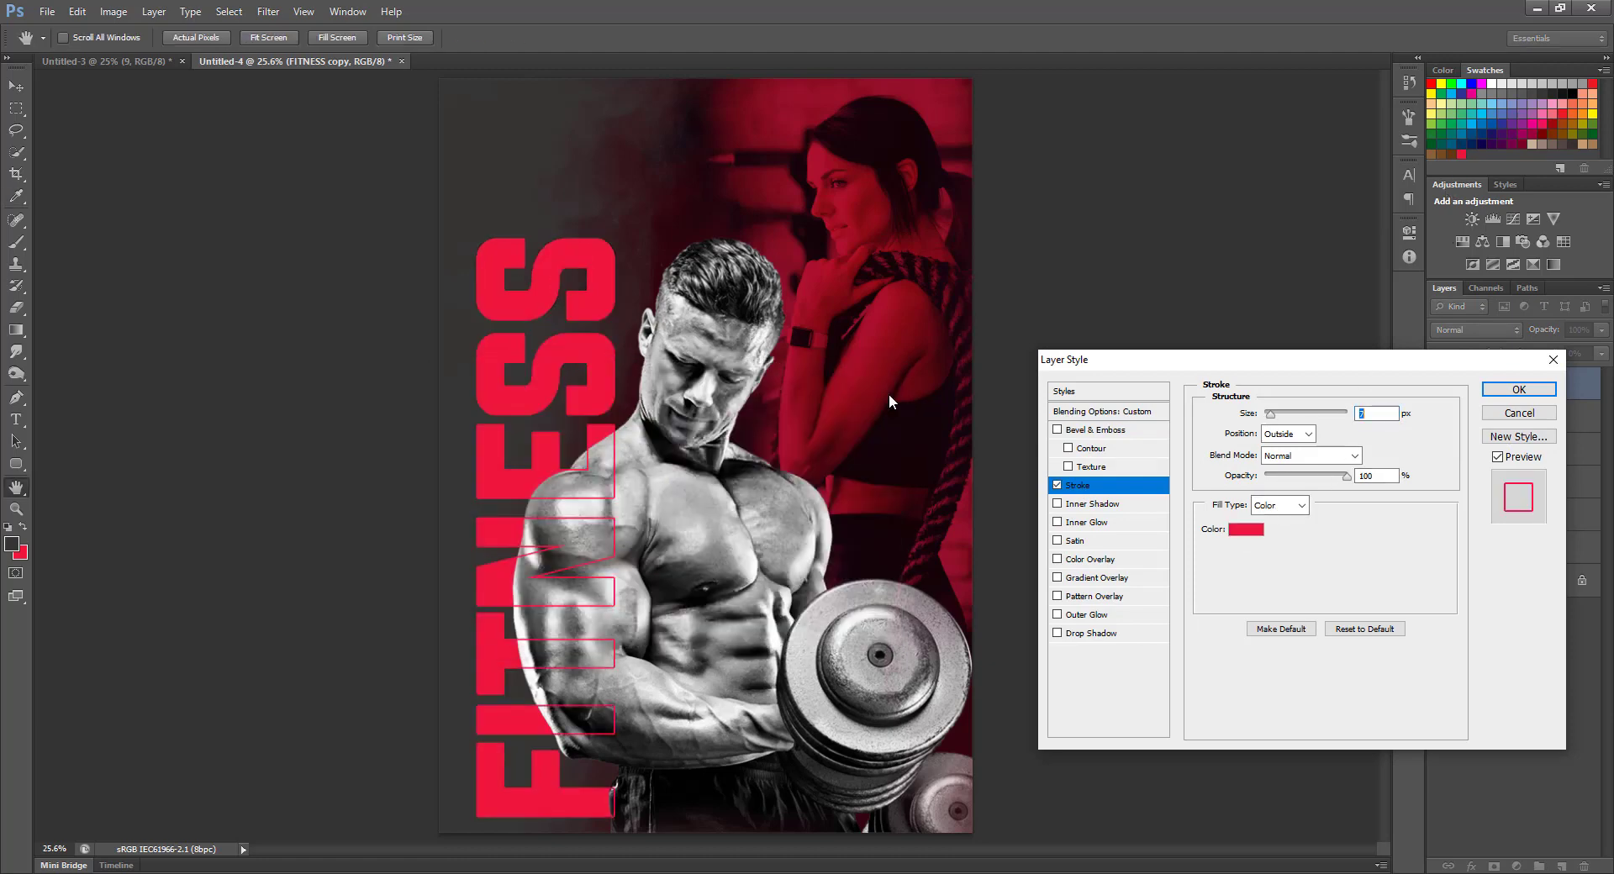
click(1058, 429)
click(1057, 429)
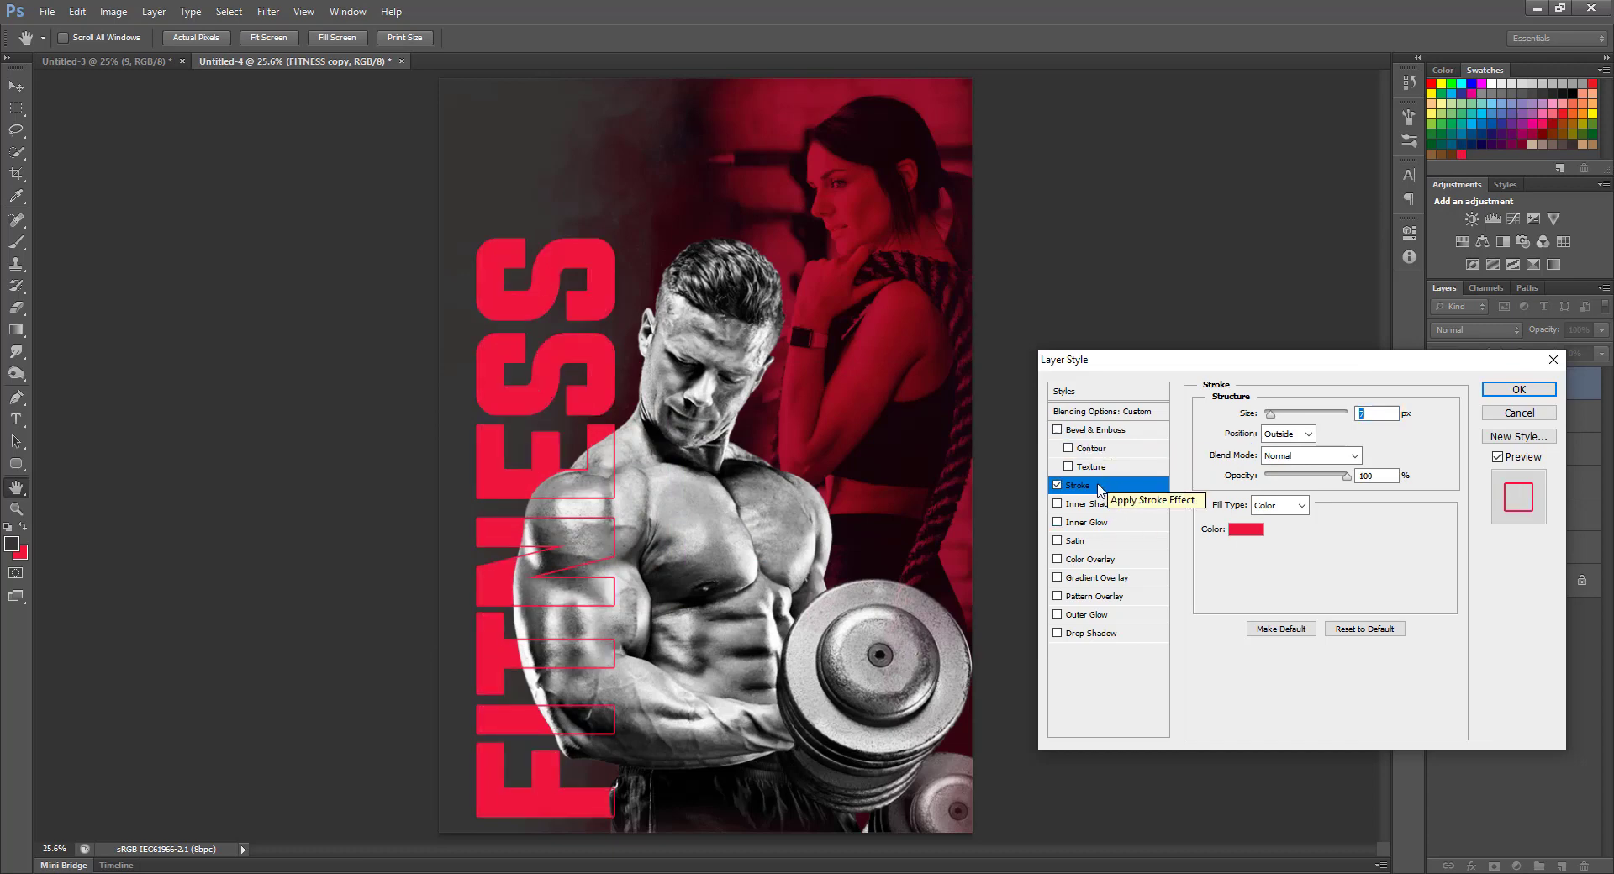
click(1518, 389)
Step: Select both FITNESS text layers together and shift them slightly right and down on the poster
key(v)
ctrl+click(1520, 515)
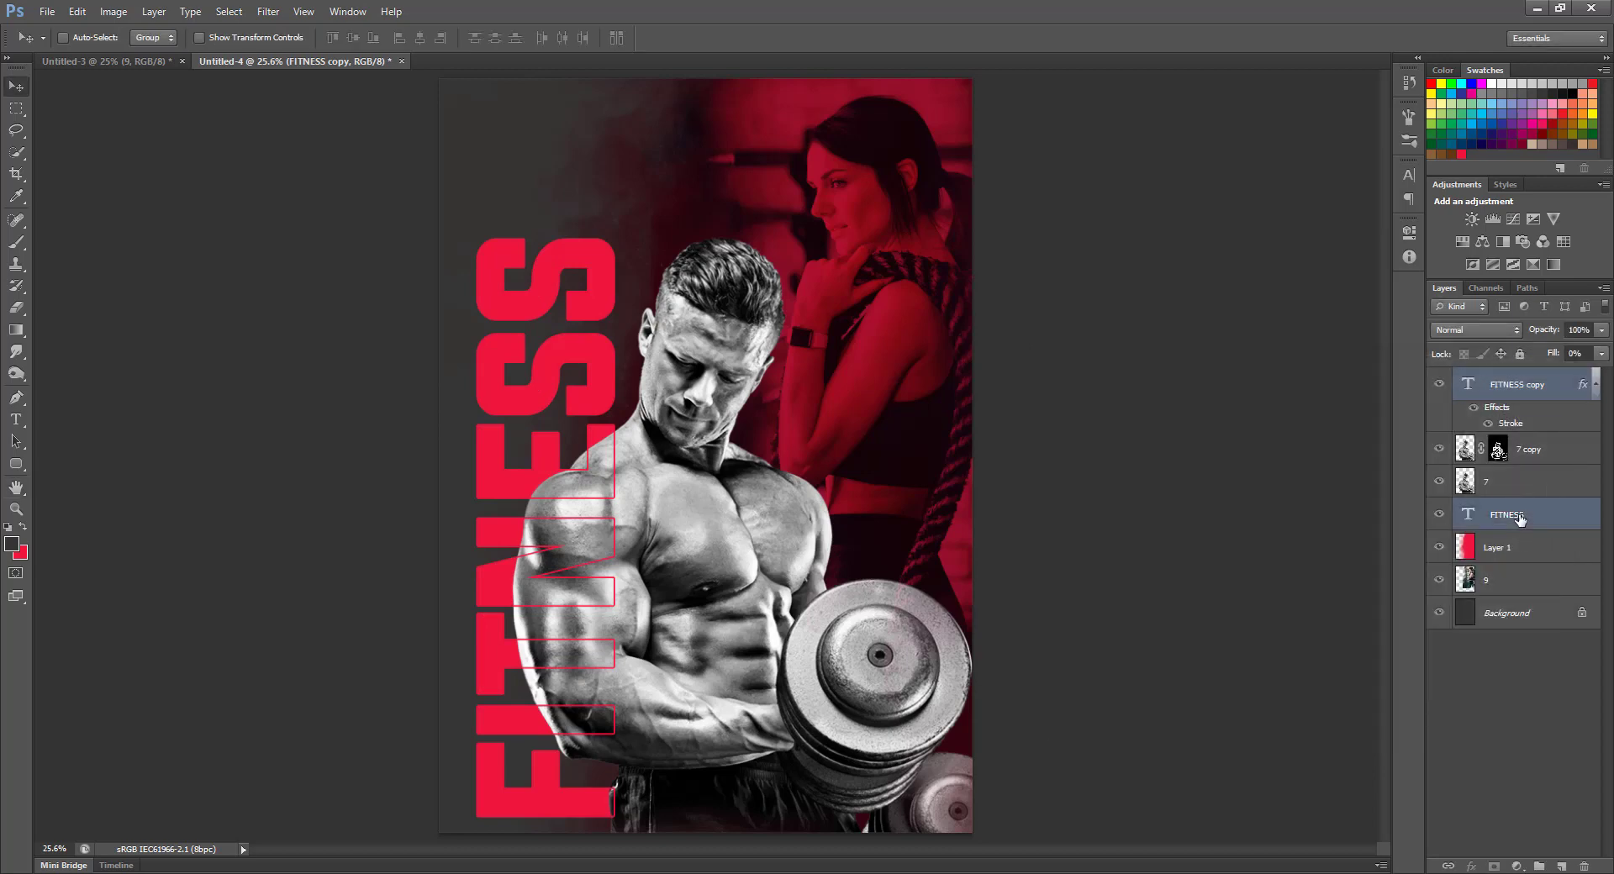
drag(743, 627, 753, 633)
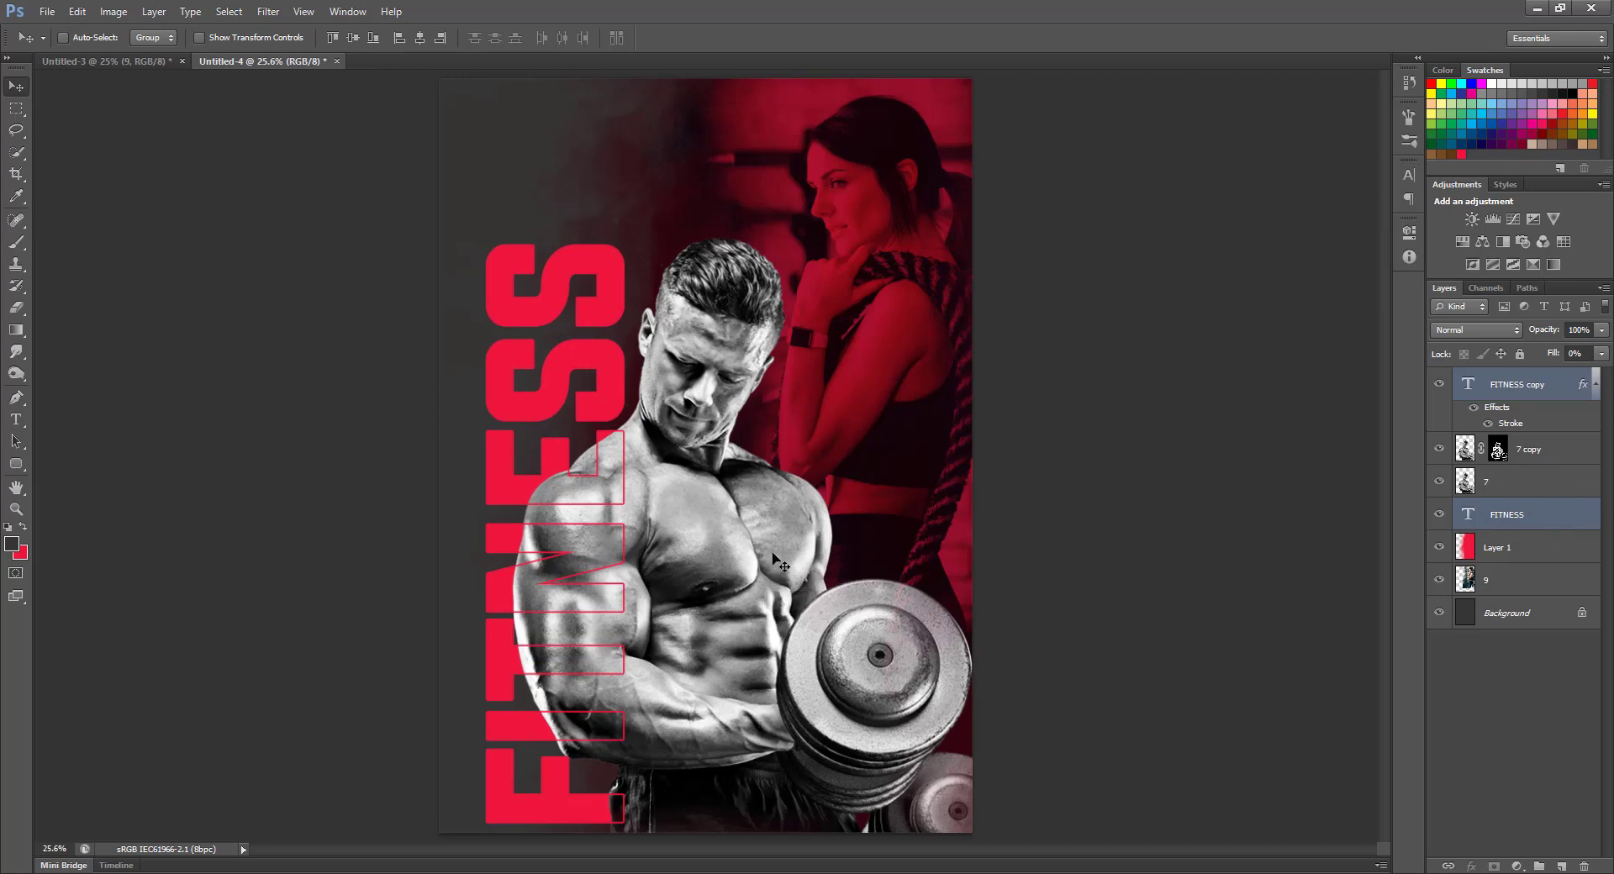
key(Right)
key(Right)
key(Right)
key(Left)
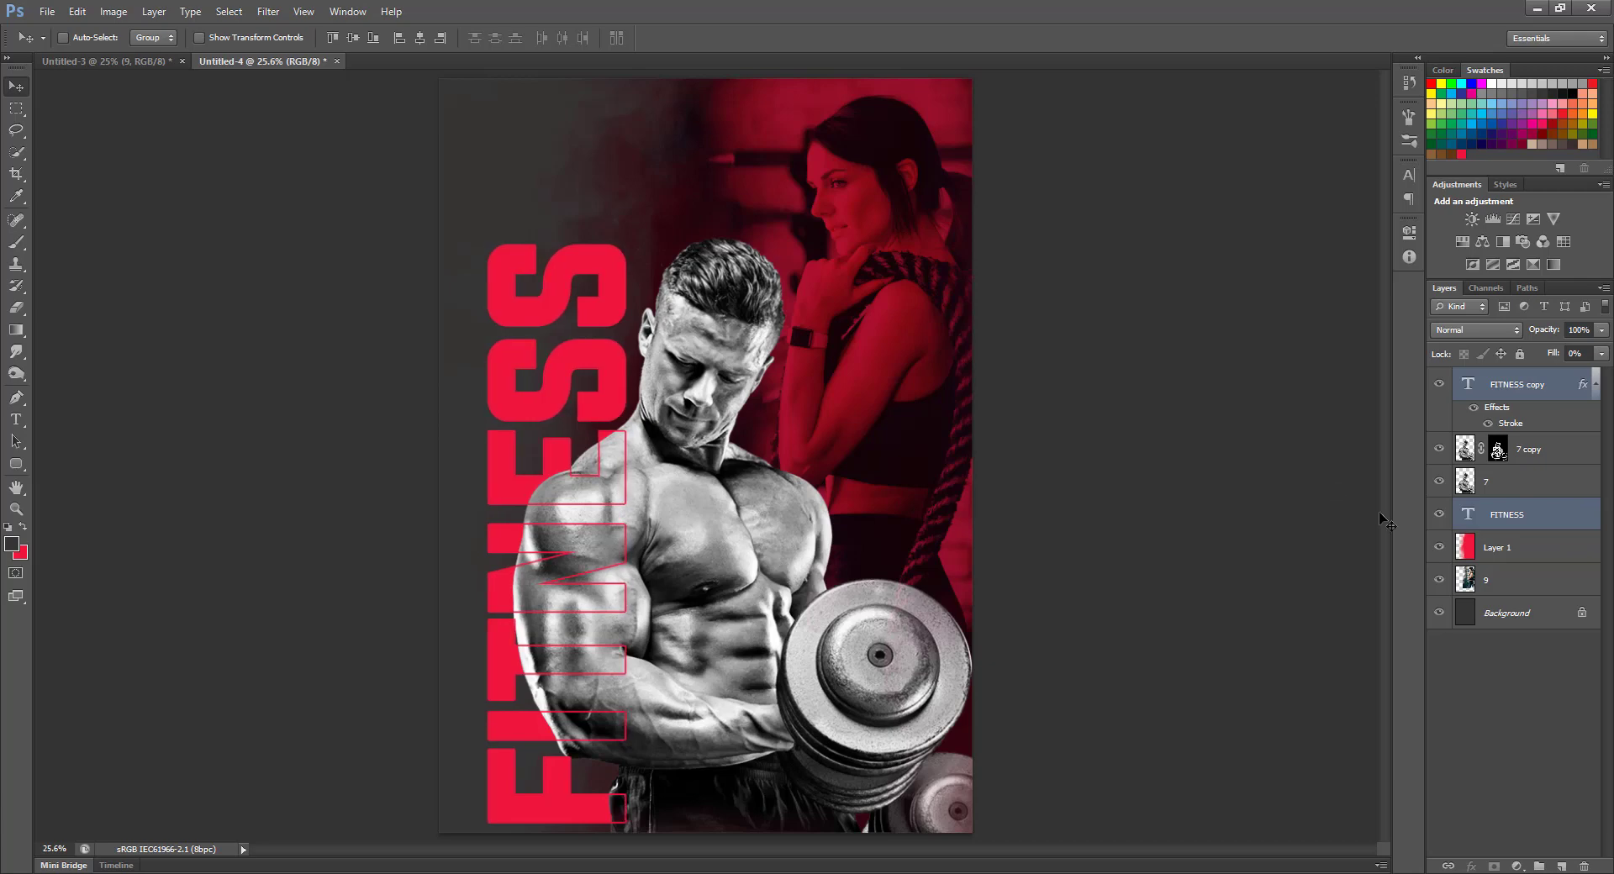
Step: Add the text STAY FIT above the vertical FITNESS lettering and enlarge it to about 51 pt
click(1573, 522)
click(1565, 442)
click(1538, 387)
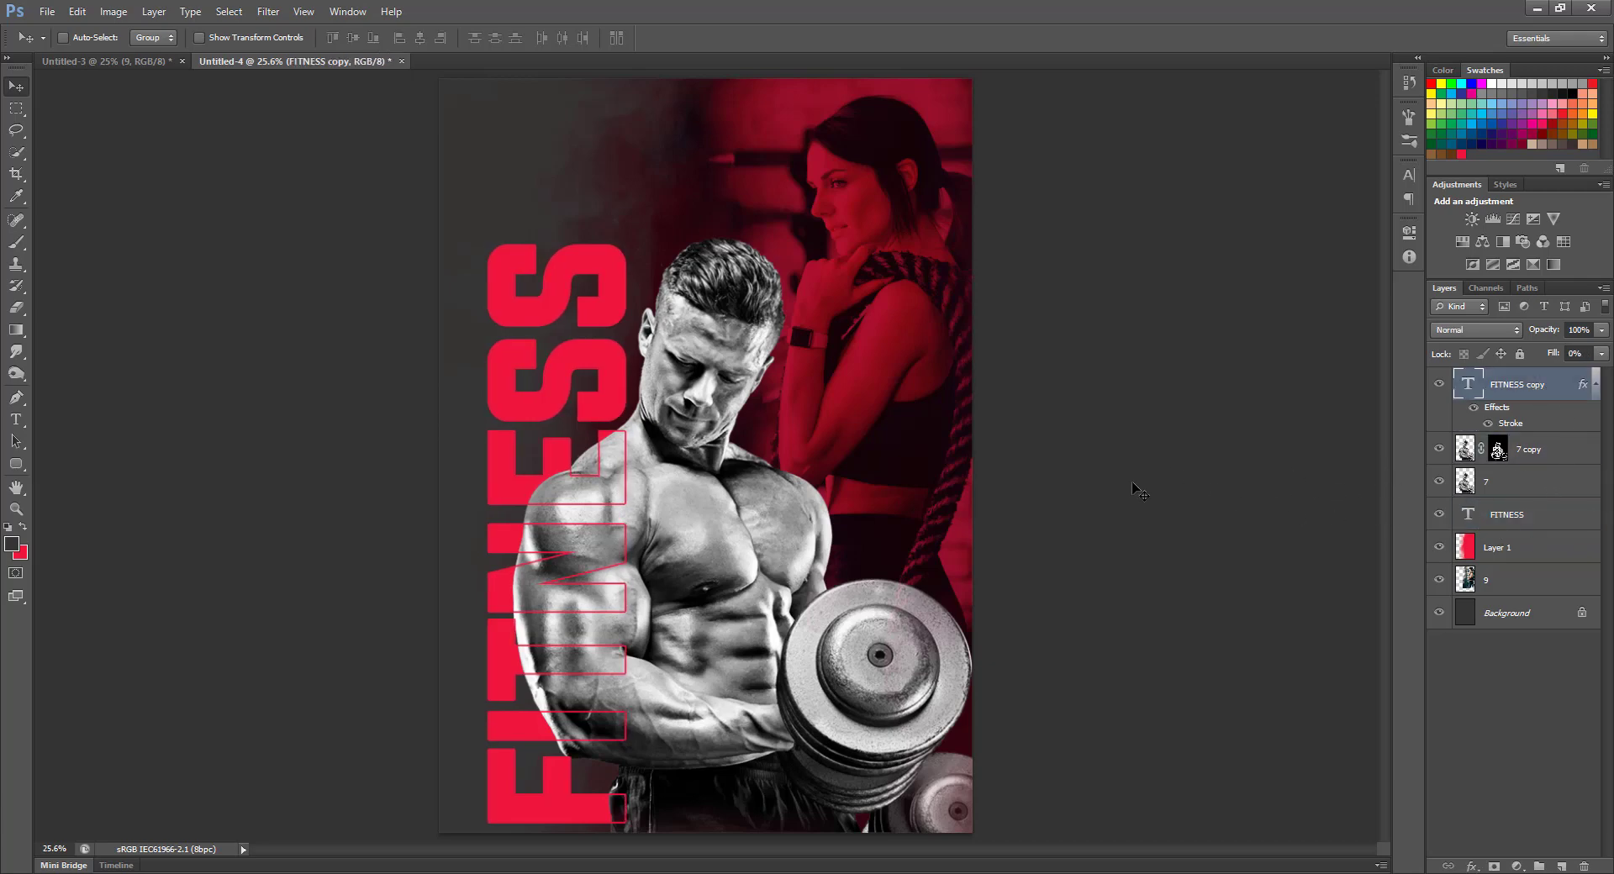
key(t)
click(543, 153)
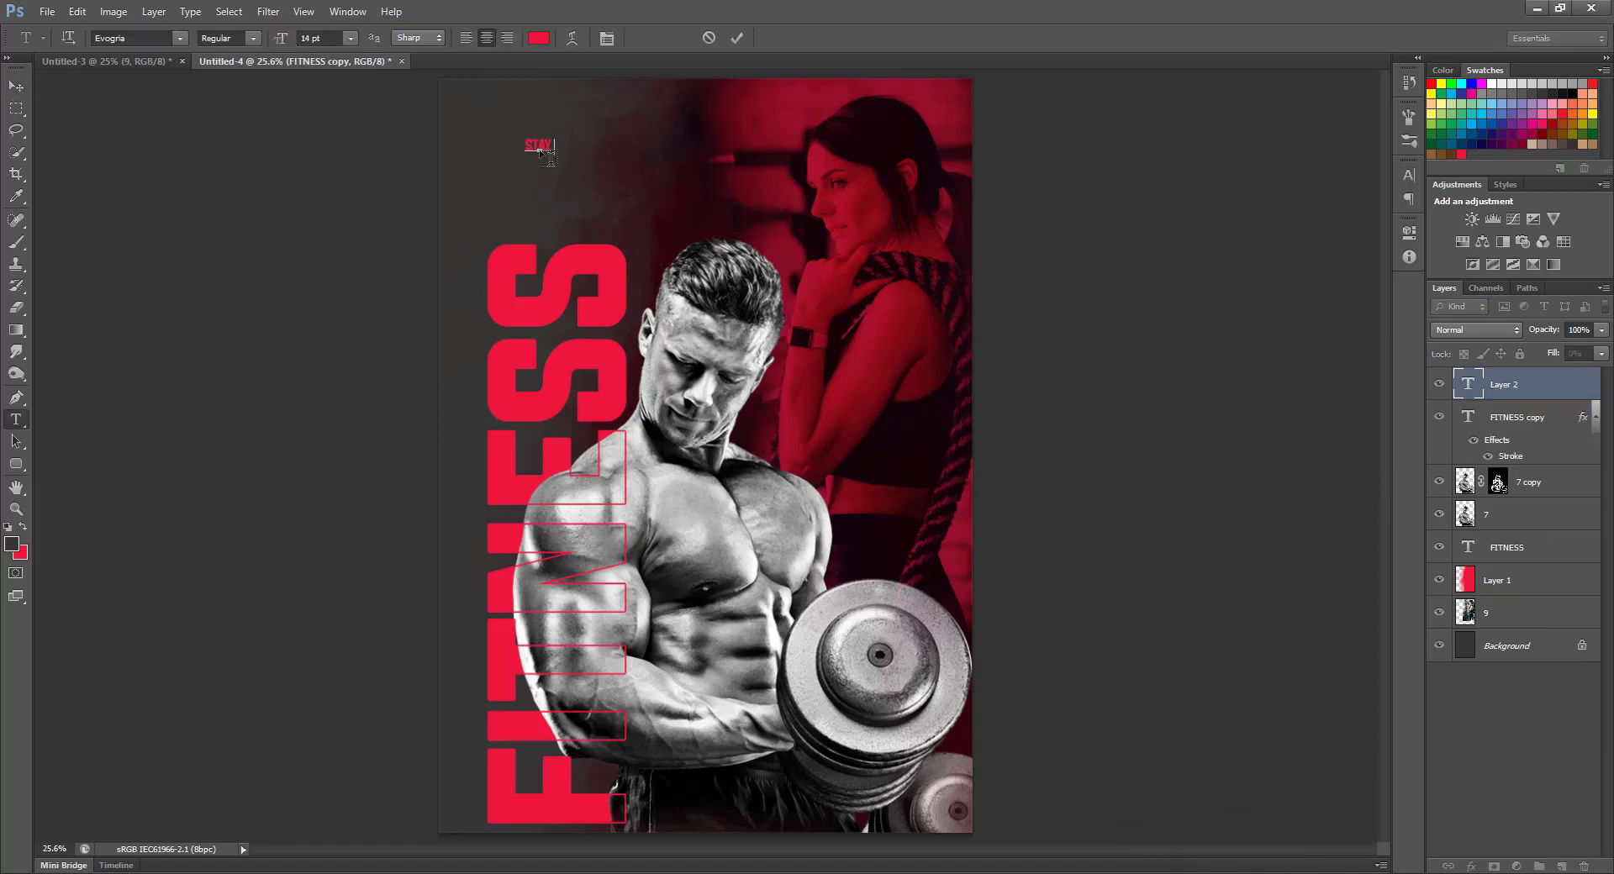
text(STAY FIT)
click(736, 37)
click(16, 85)
key(ctrl+t)
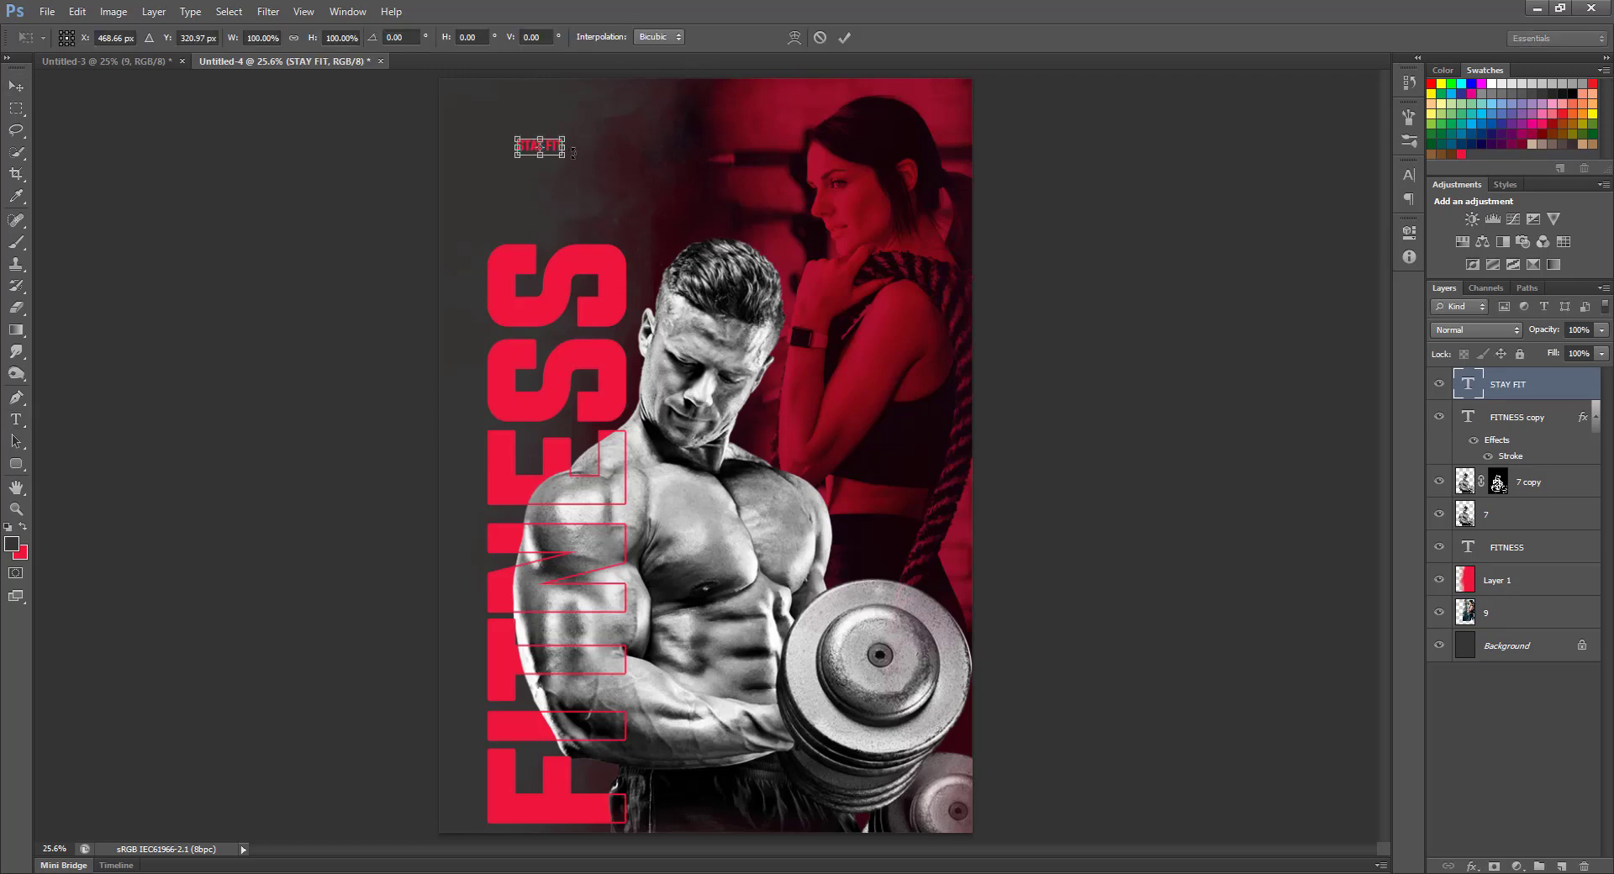
drag(565, 154, 691, 206)
key(Return)
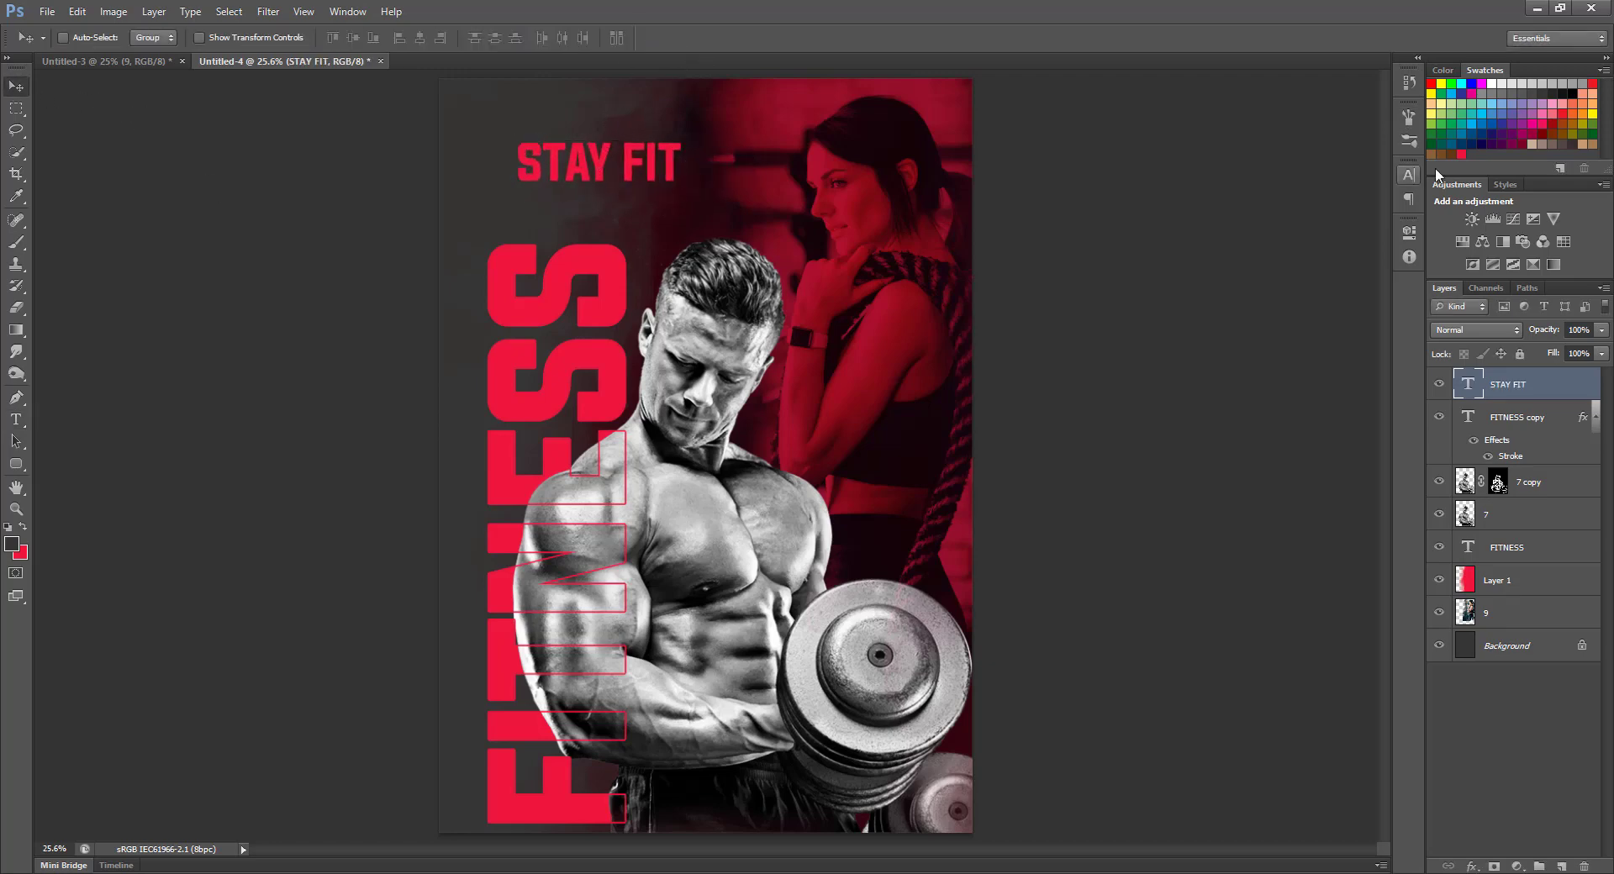
Step: Restyle STAY FIT as white Italic text and place it over the woman, beside the man's head
key(d)
click(1408, 175)
click(1357, 269)
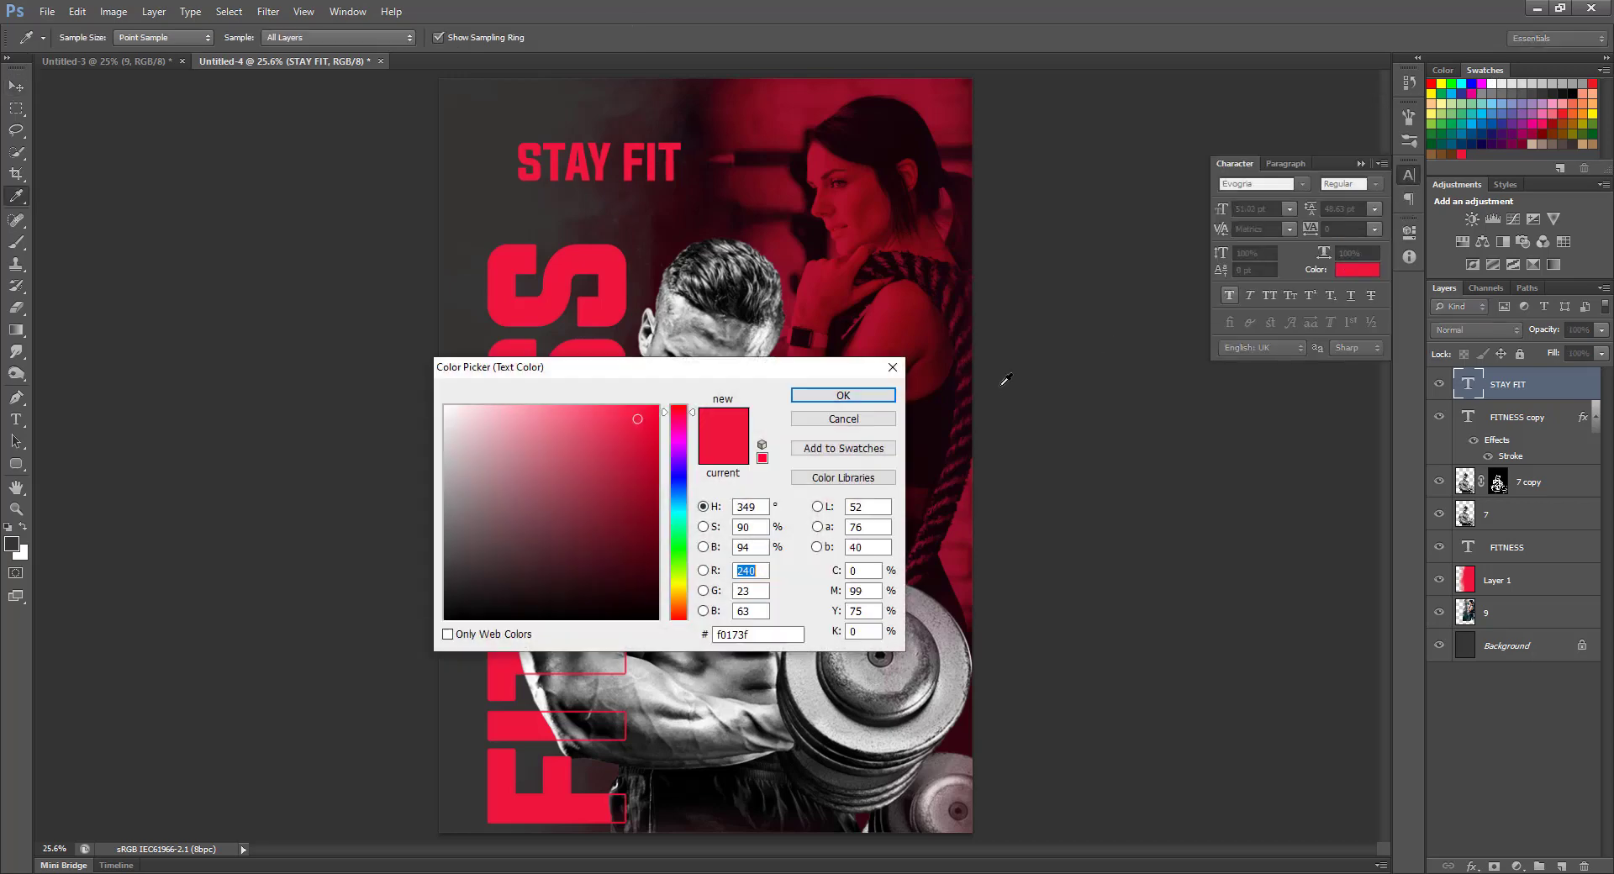
drag(480, 418, 407, 396)
click(844, 395)
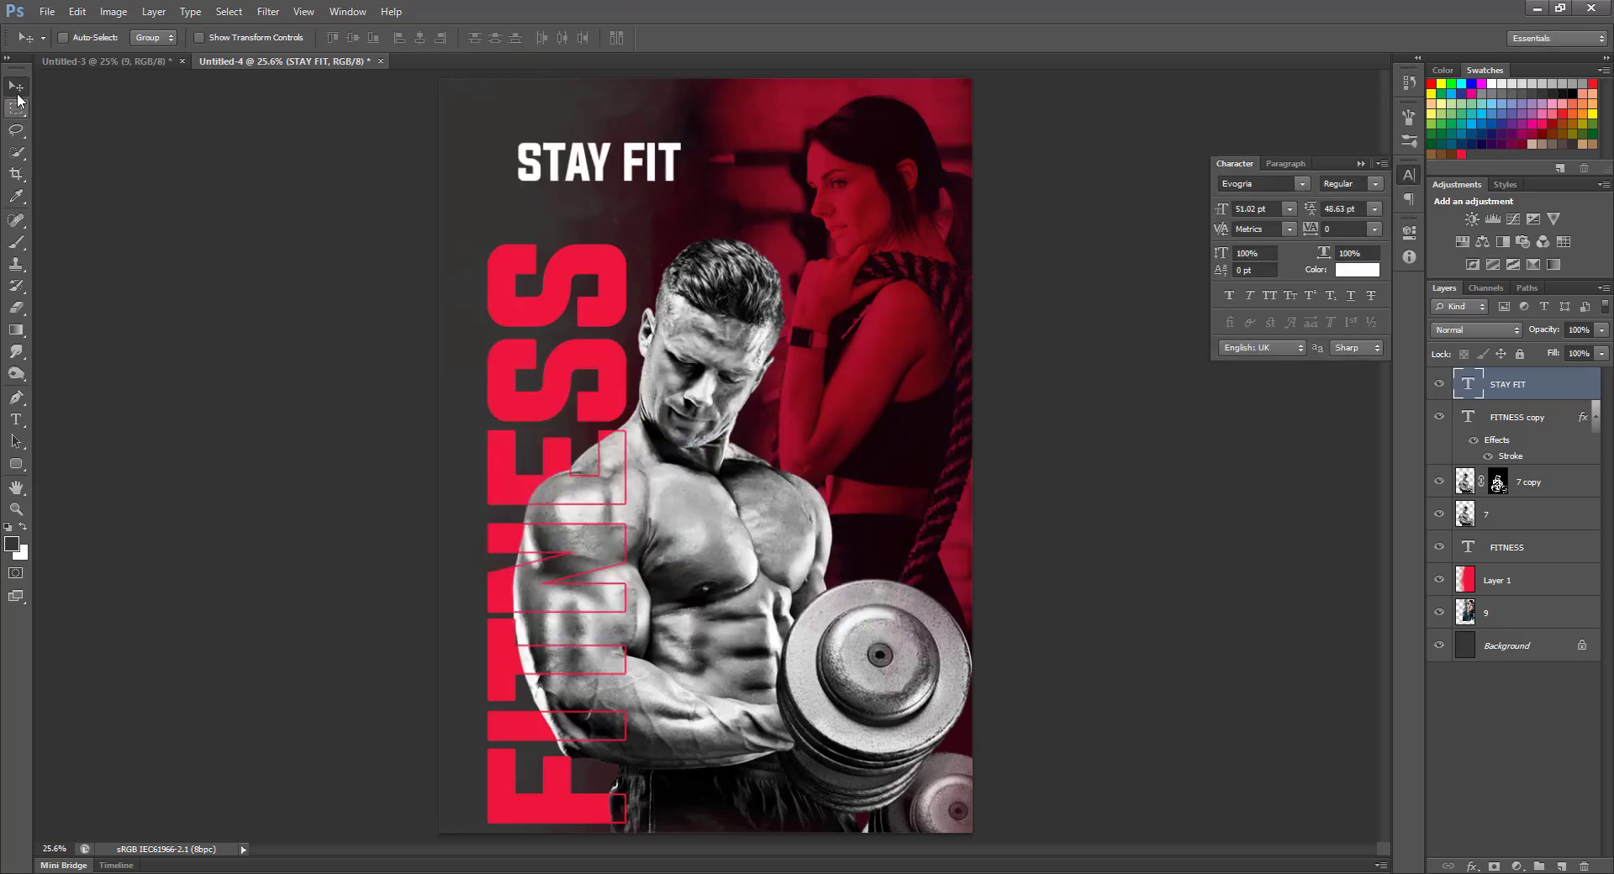
drag(598, 165, 880, 340)
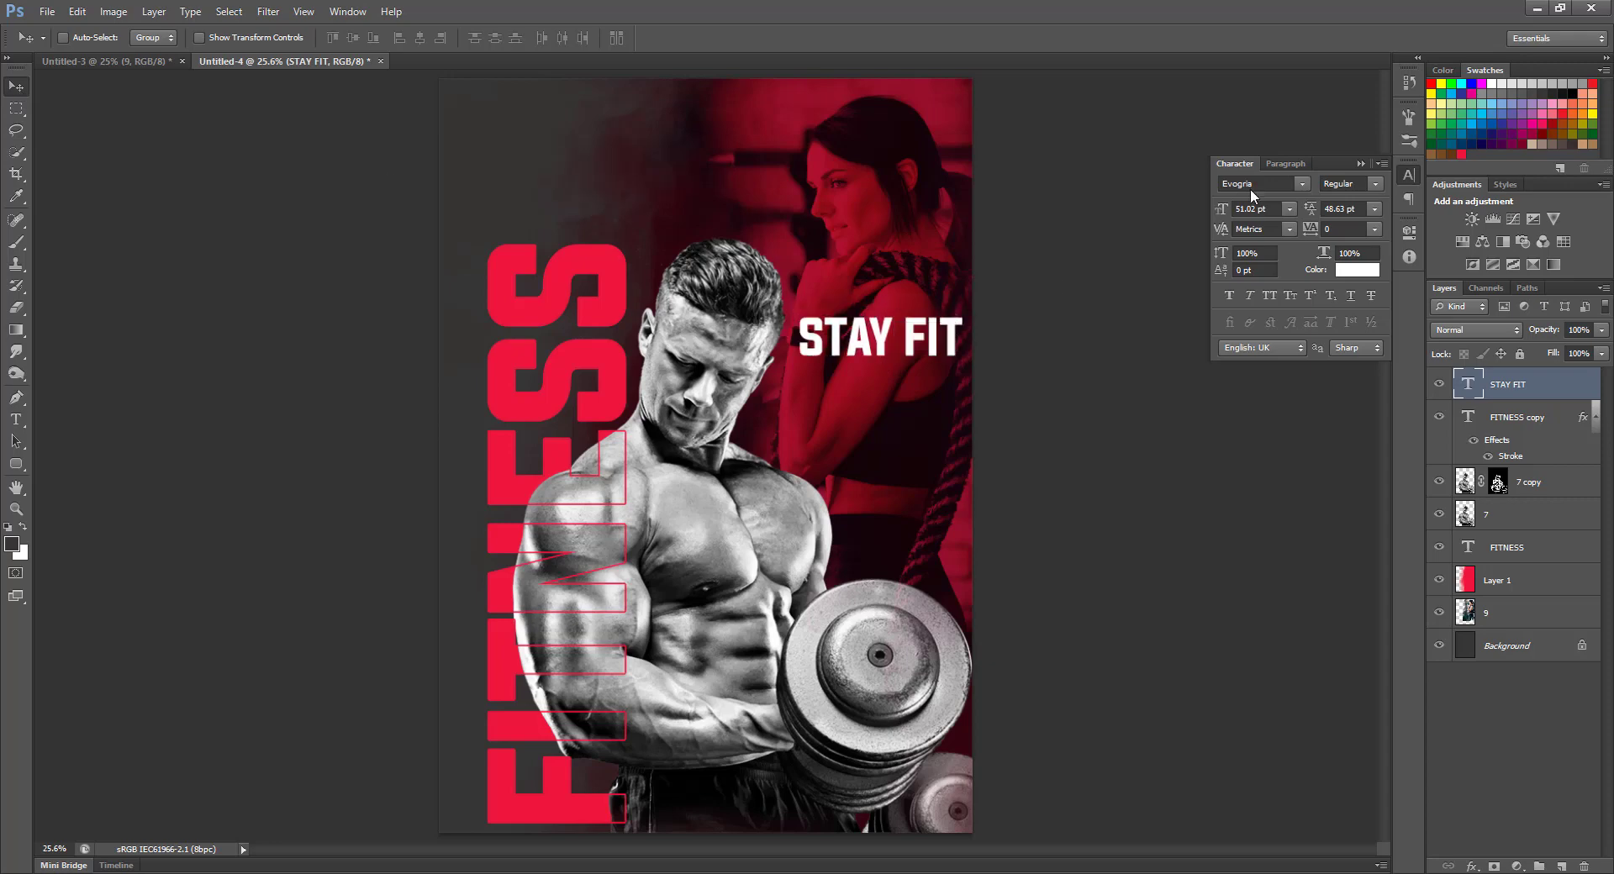
click(1375, 212)
Step: Duplicate STAY FIT just below itself and change the copy's wording to SHAPE
drag(908, 341, 907, 408)
key(t)
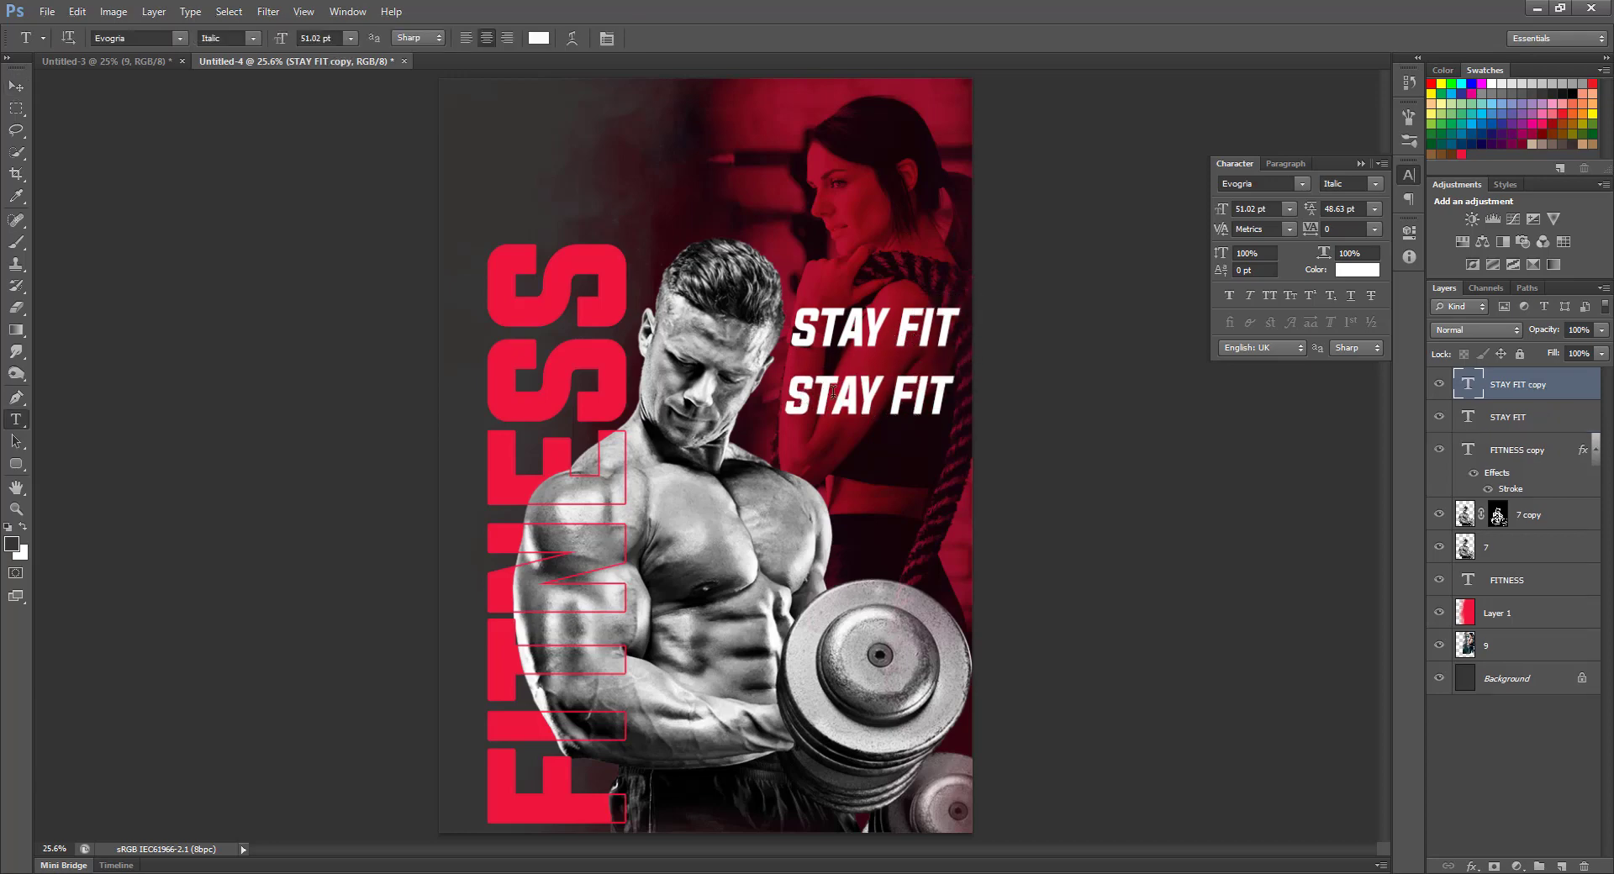
drag(807, 399, 984, 396)
text(HAPE)
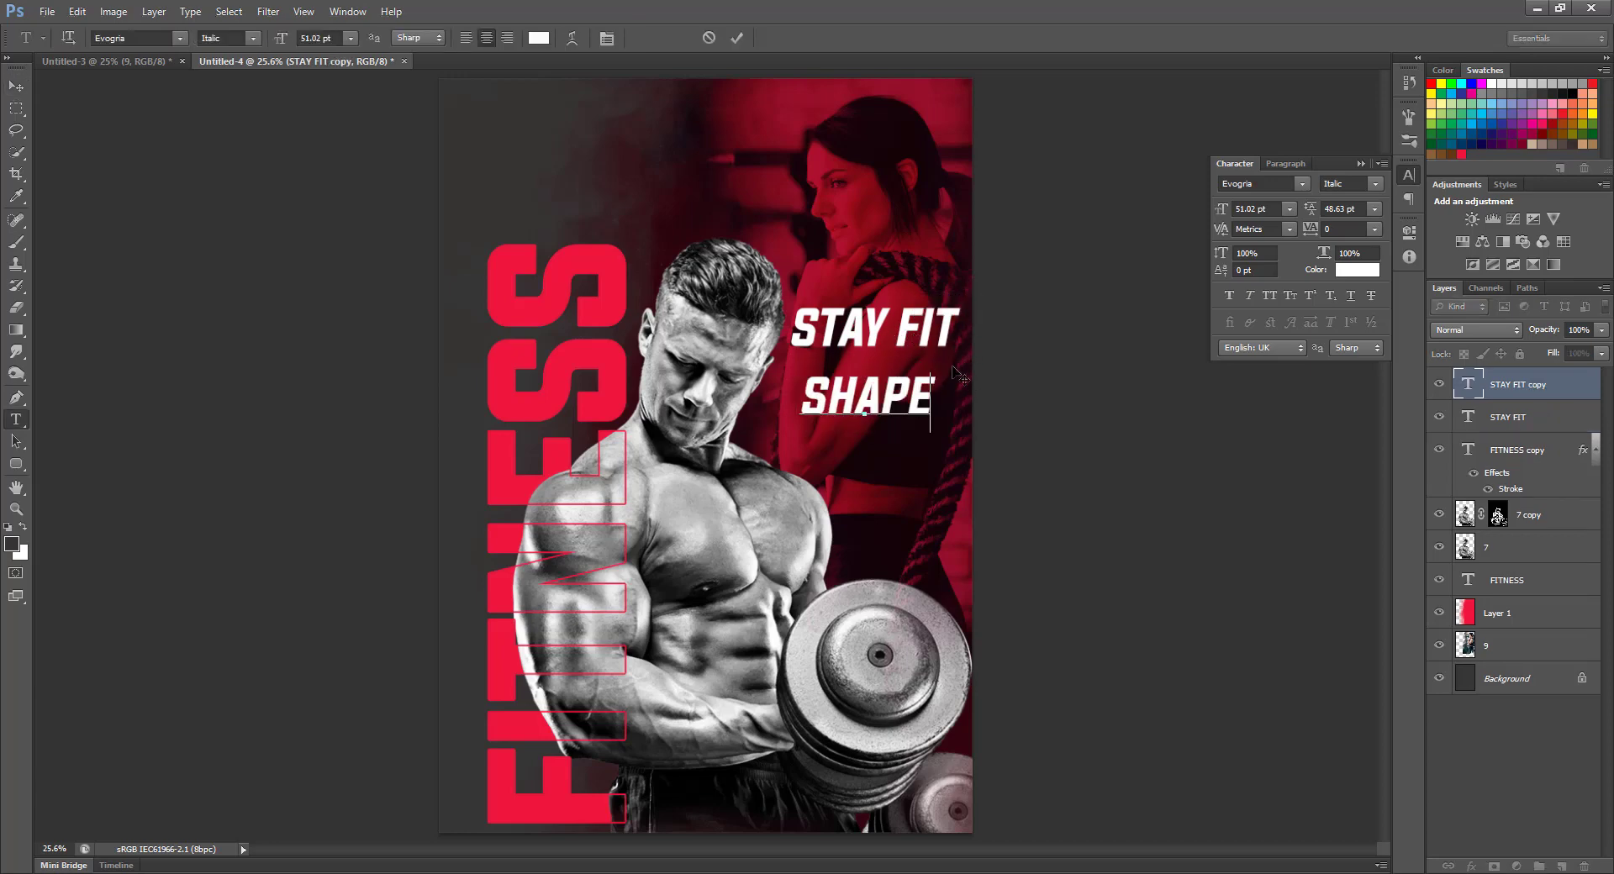
text( YP)
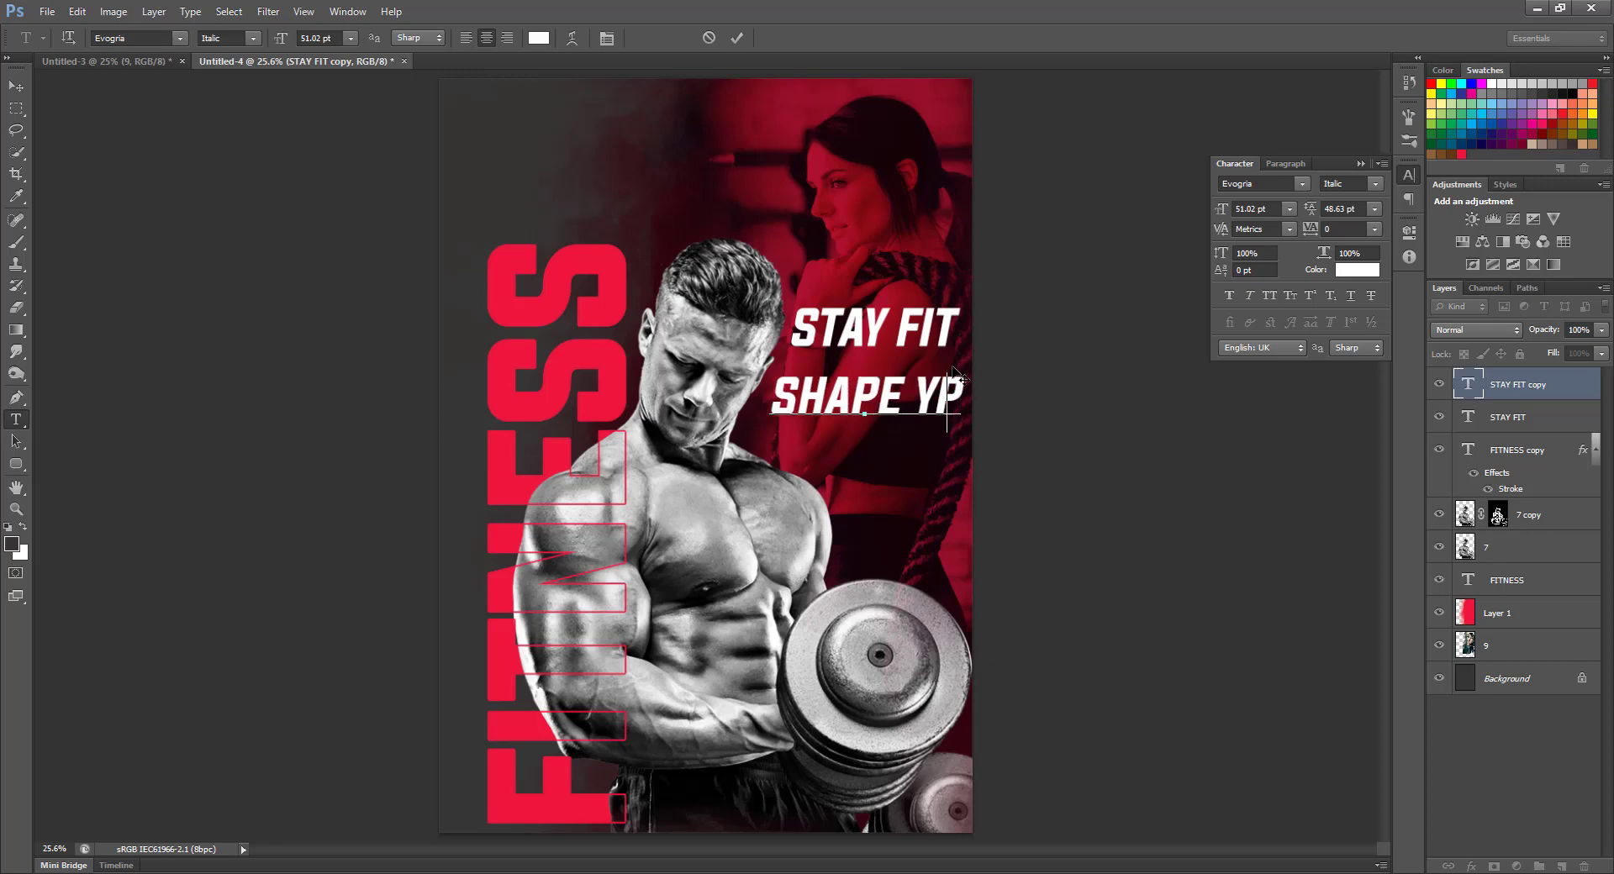
key(BackSpace)
text(OUR)
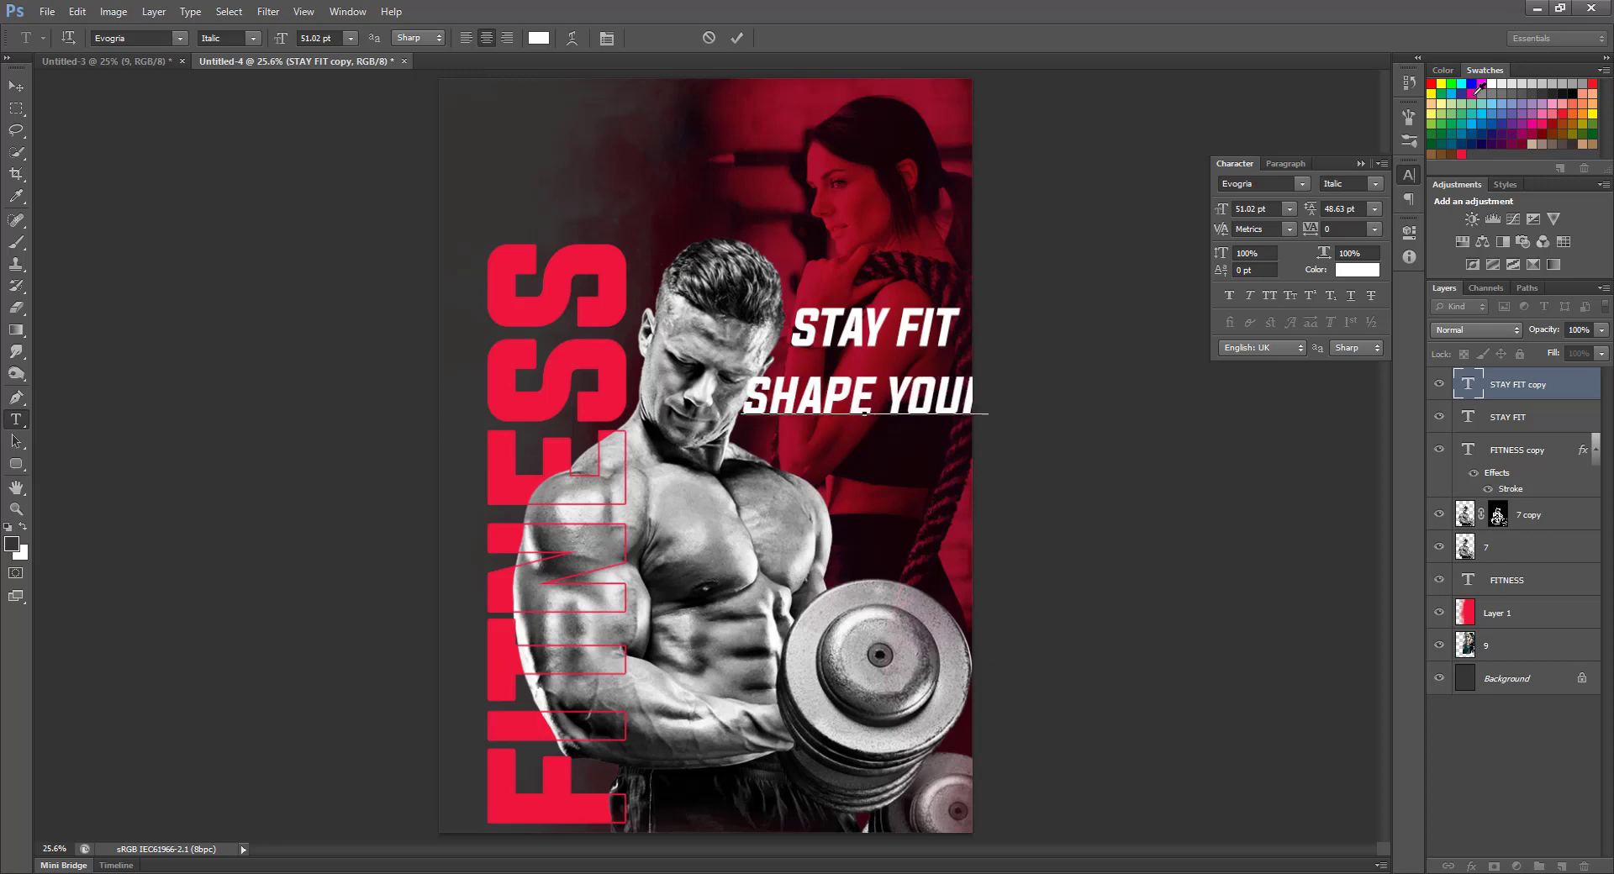
click(1361, 163)
key(ctrl+shift+Left)
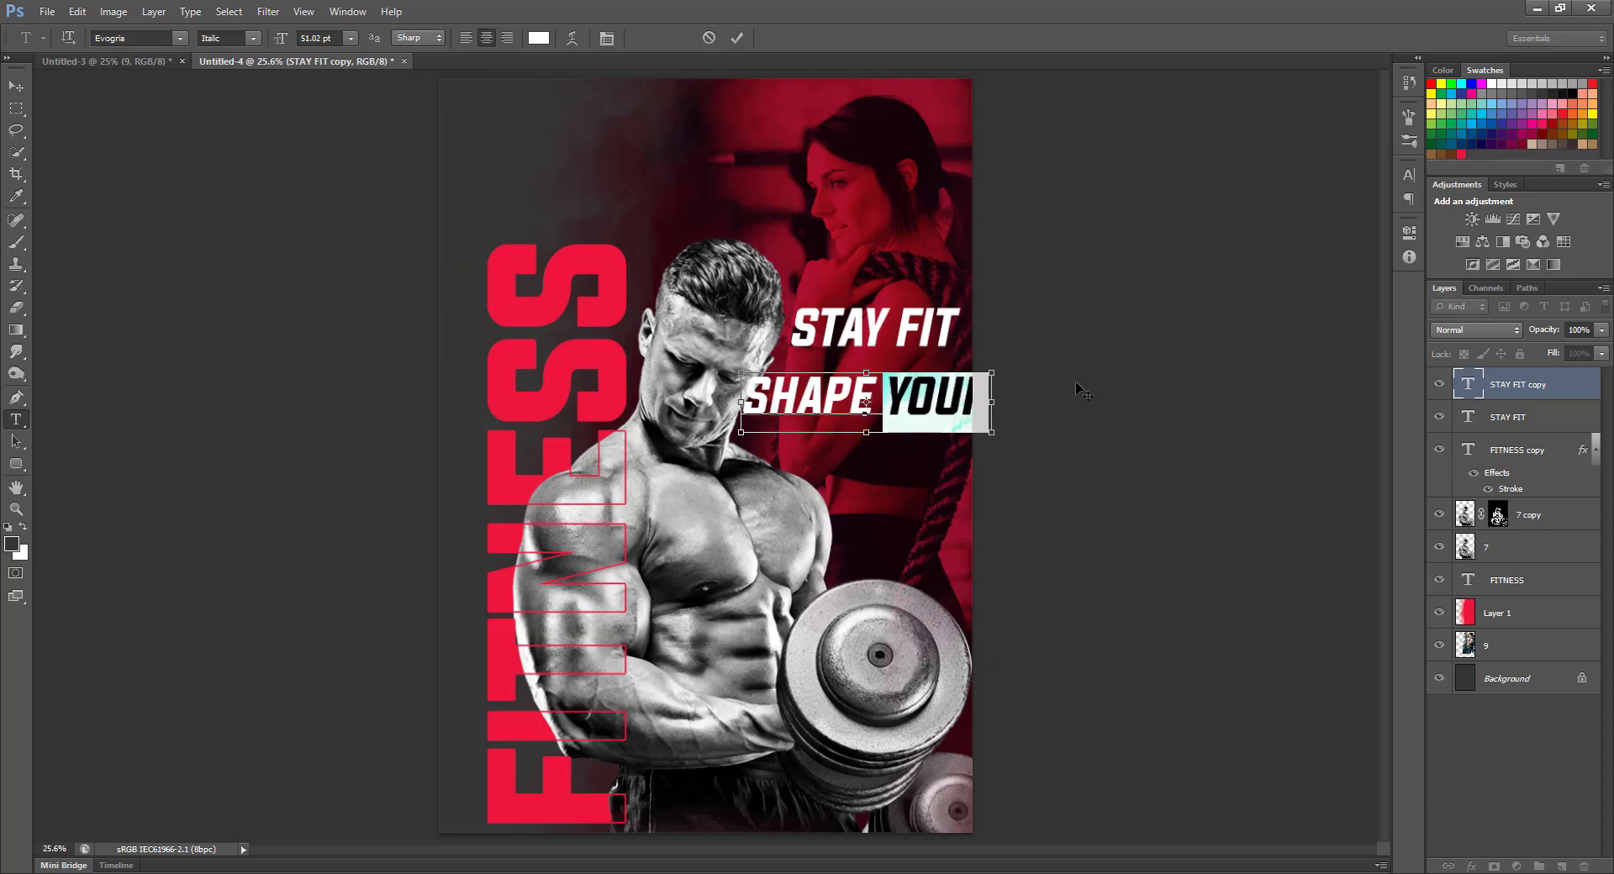
key(BackSpace)
click(16, 86)
Step: Duplicate SHAPE below and to its right, and change the copy's wording to YOUR
drag(864, 396, 920, 433)
key(t)
double_click(920, 433)
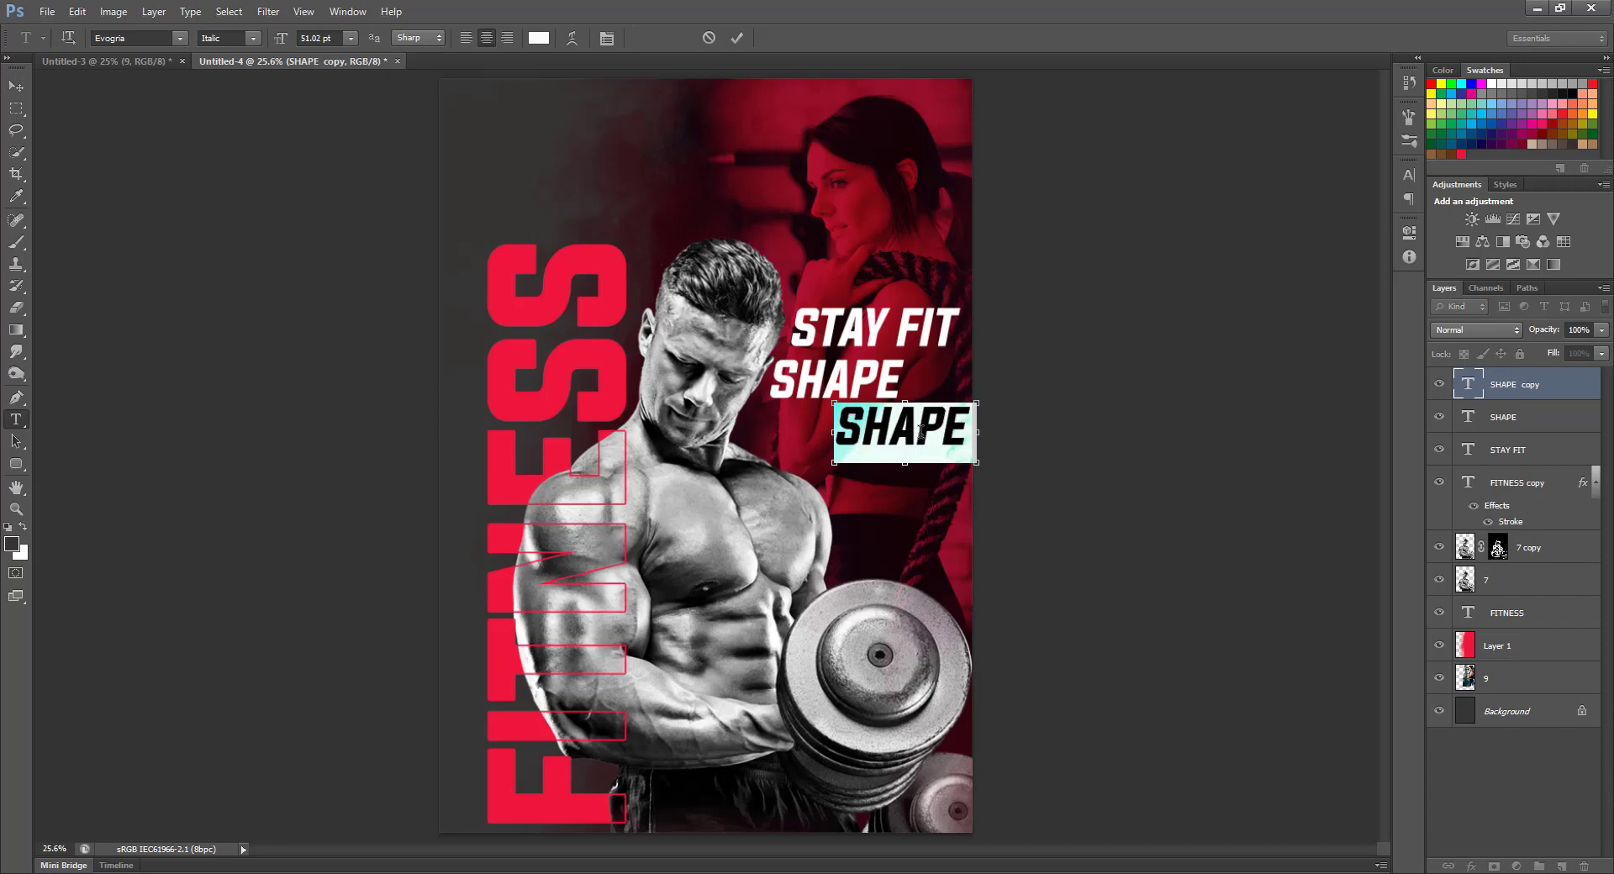
text(YOUR)
key(ctrl+Return)
click(16, 85)
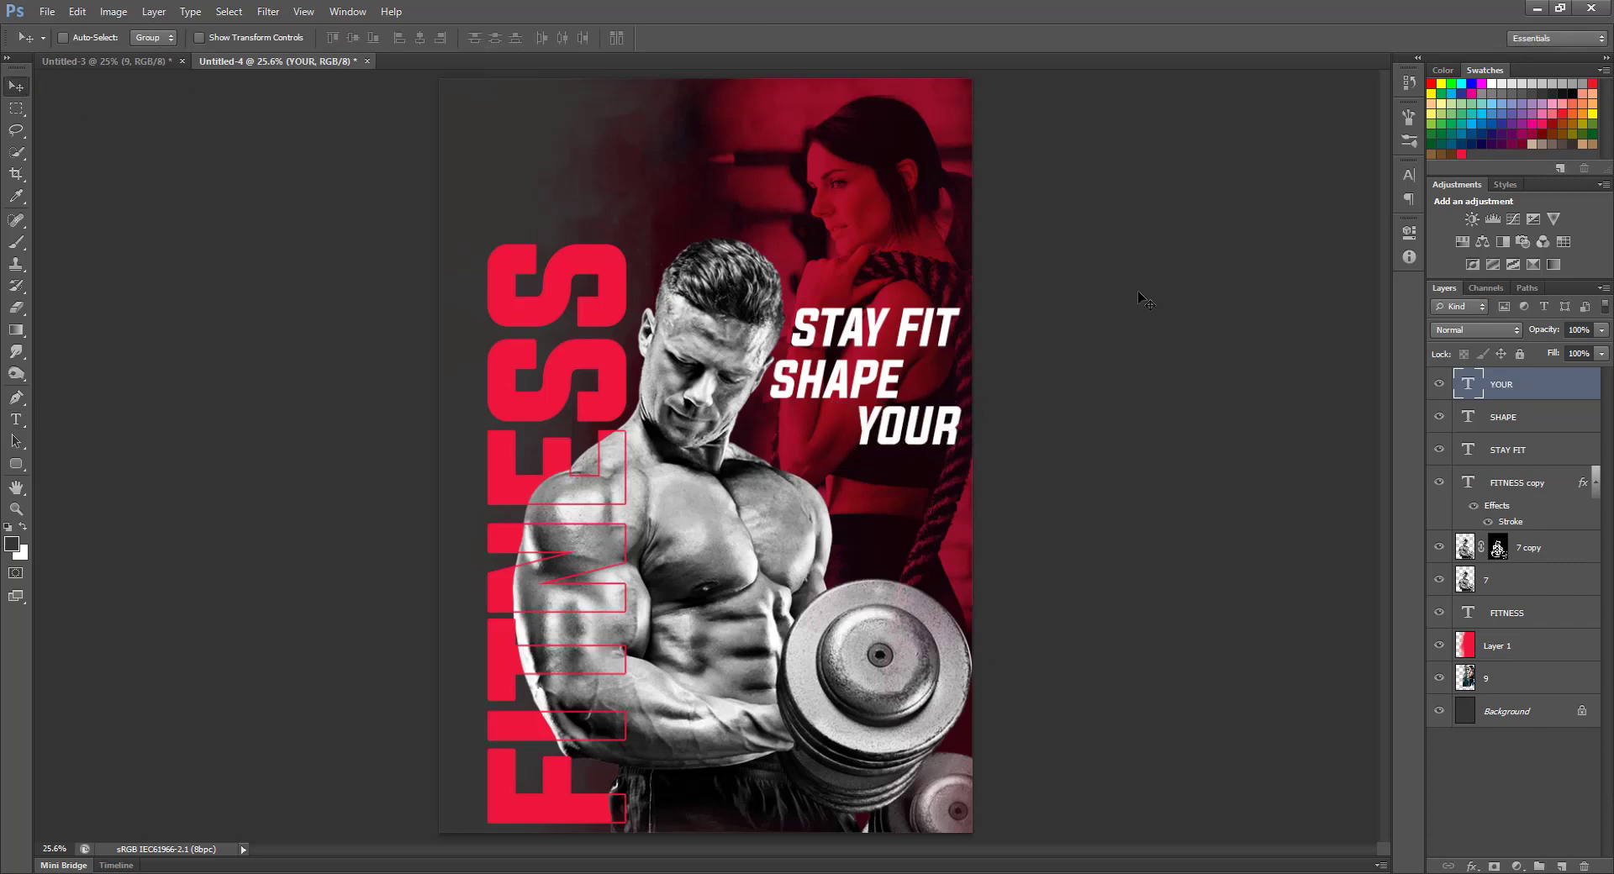
Step: Duplicate YOUR as a fourth line and stagger both YOUR lines diagonally beneath SHAPE
drag(923, 451, 881, 513)
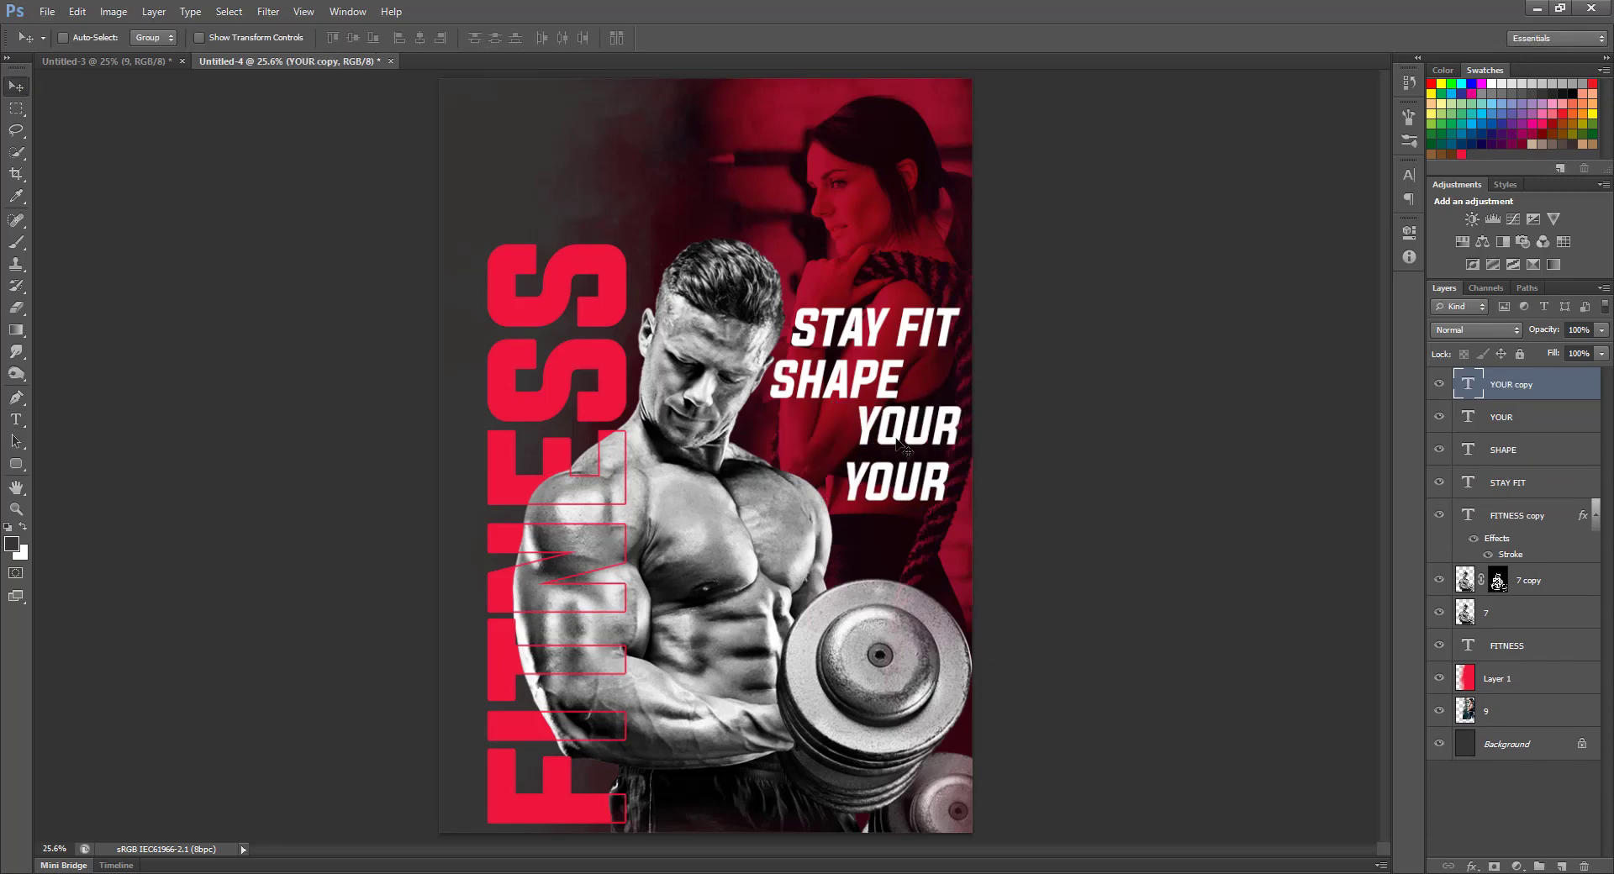
right_click(911, 421)
mouse_move(869, 446)
mouse_down()
mouse_move(900, 439)
mouse_move(856, 438)
mouse_move(882, 437)
mouse_move(866, 425)
mouse_move(896, 430)
mouse_up()
click(936, 432)
right_click(925, 496)
click(955, 508)
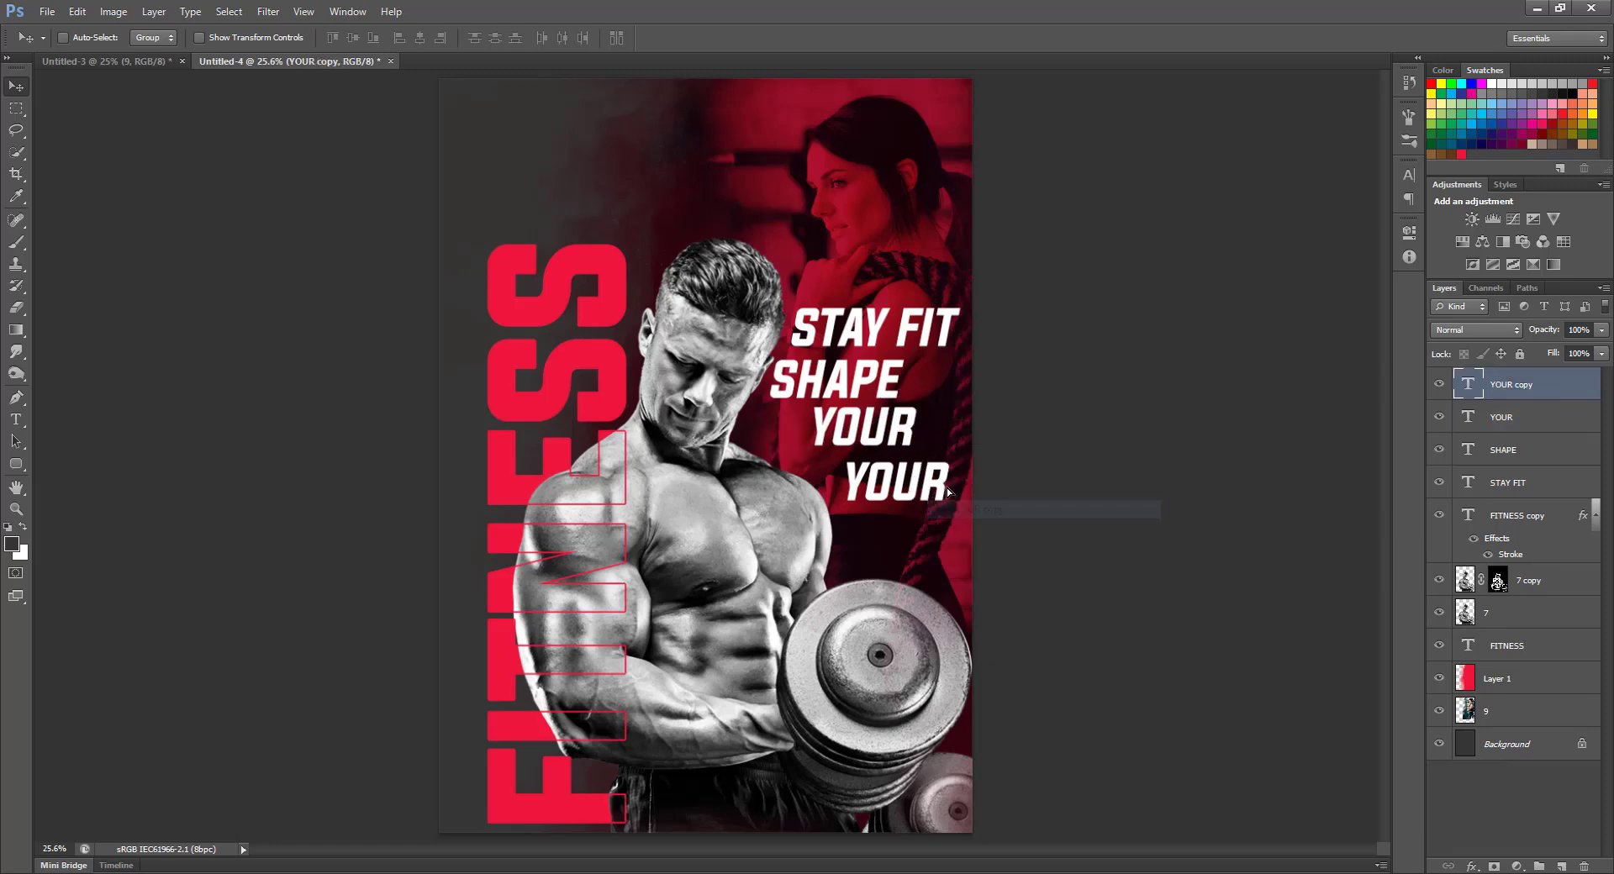
drag(936, 494, 951, 487)
Step: Change the wording of the lowest YOUR line to BODY
key(t)
double_click(952, 488)
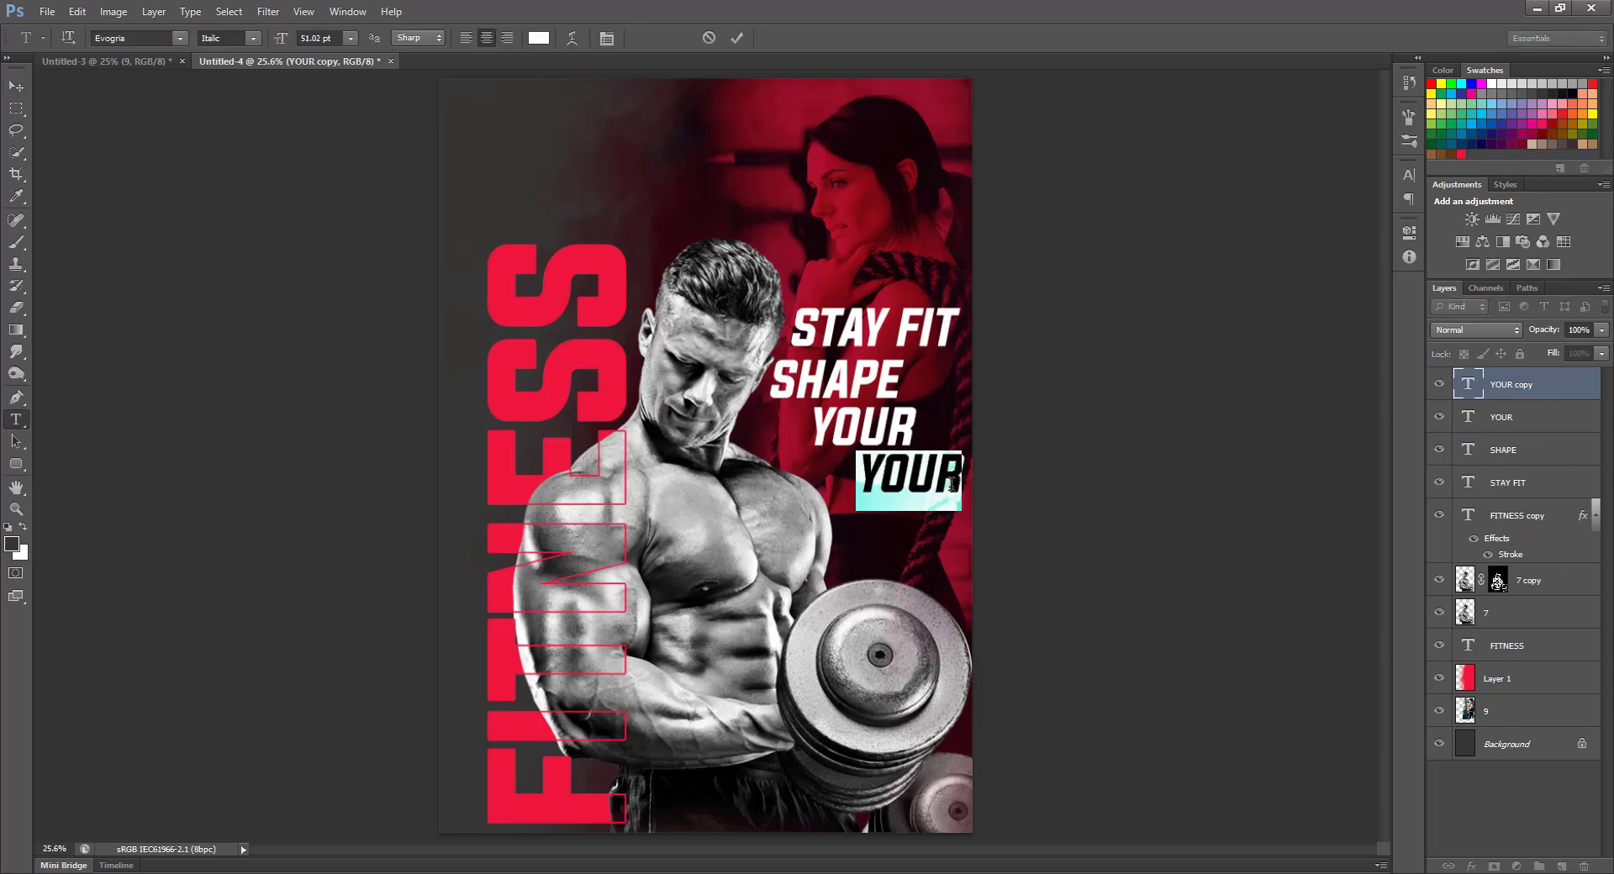
text(BODY)
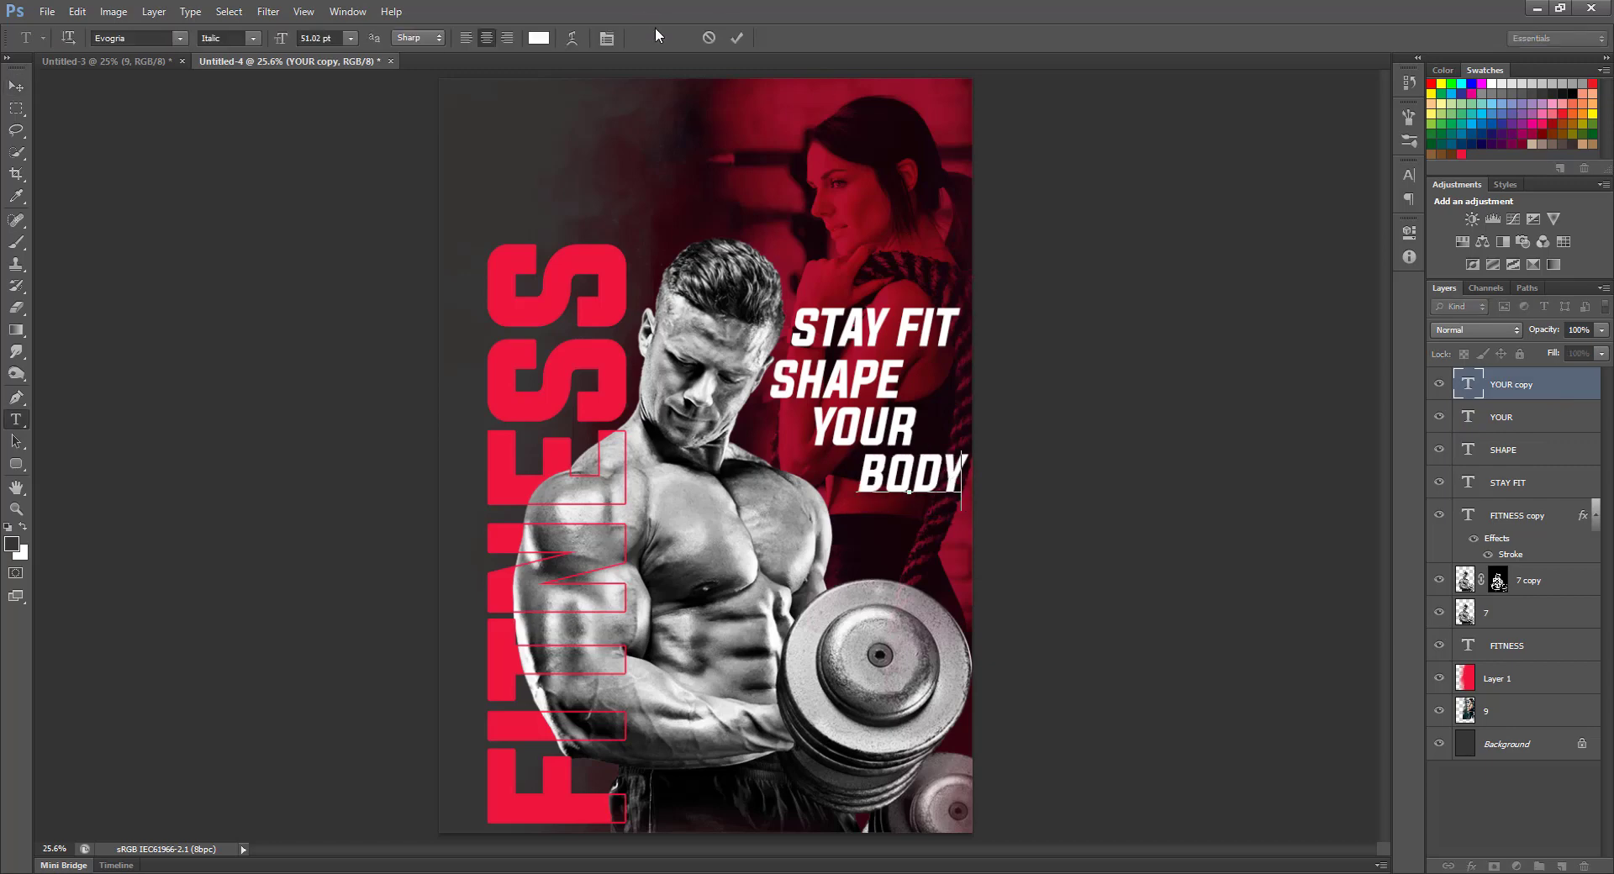
click(736, 38)
click(16, 86)
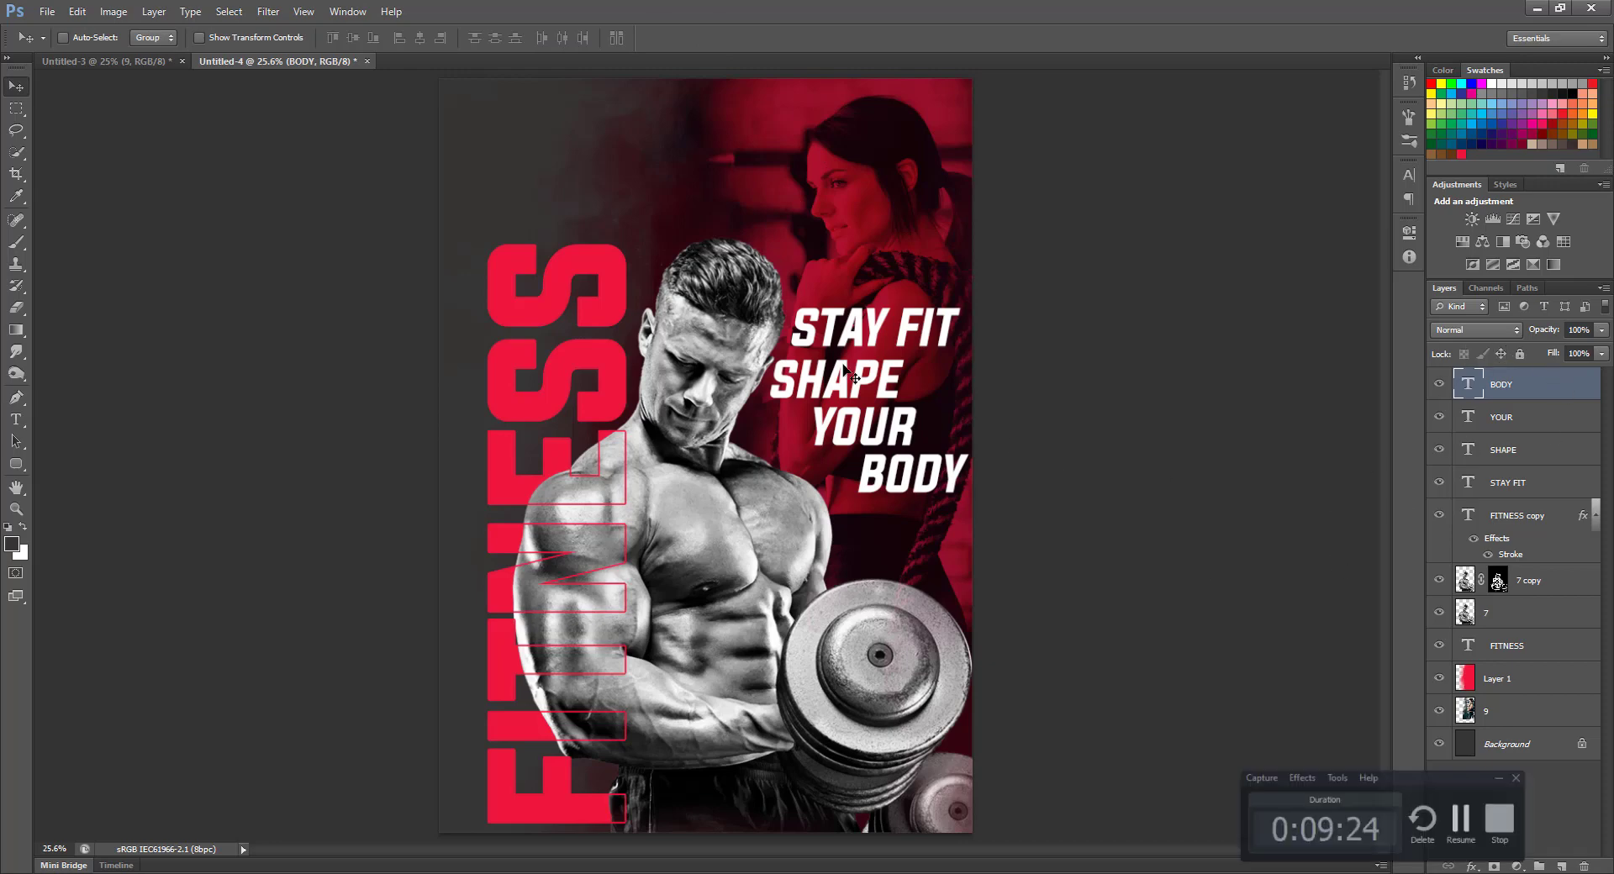
Step: Delete the BODY, YOUR, SHAPE and STAY FIT text layers
key(Delete)
key(Delete)
key(Delete)
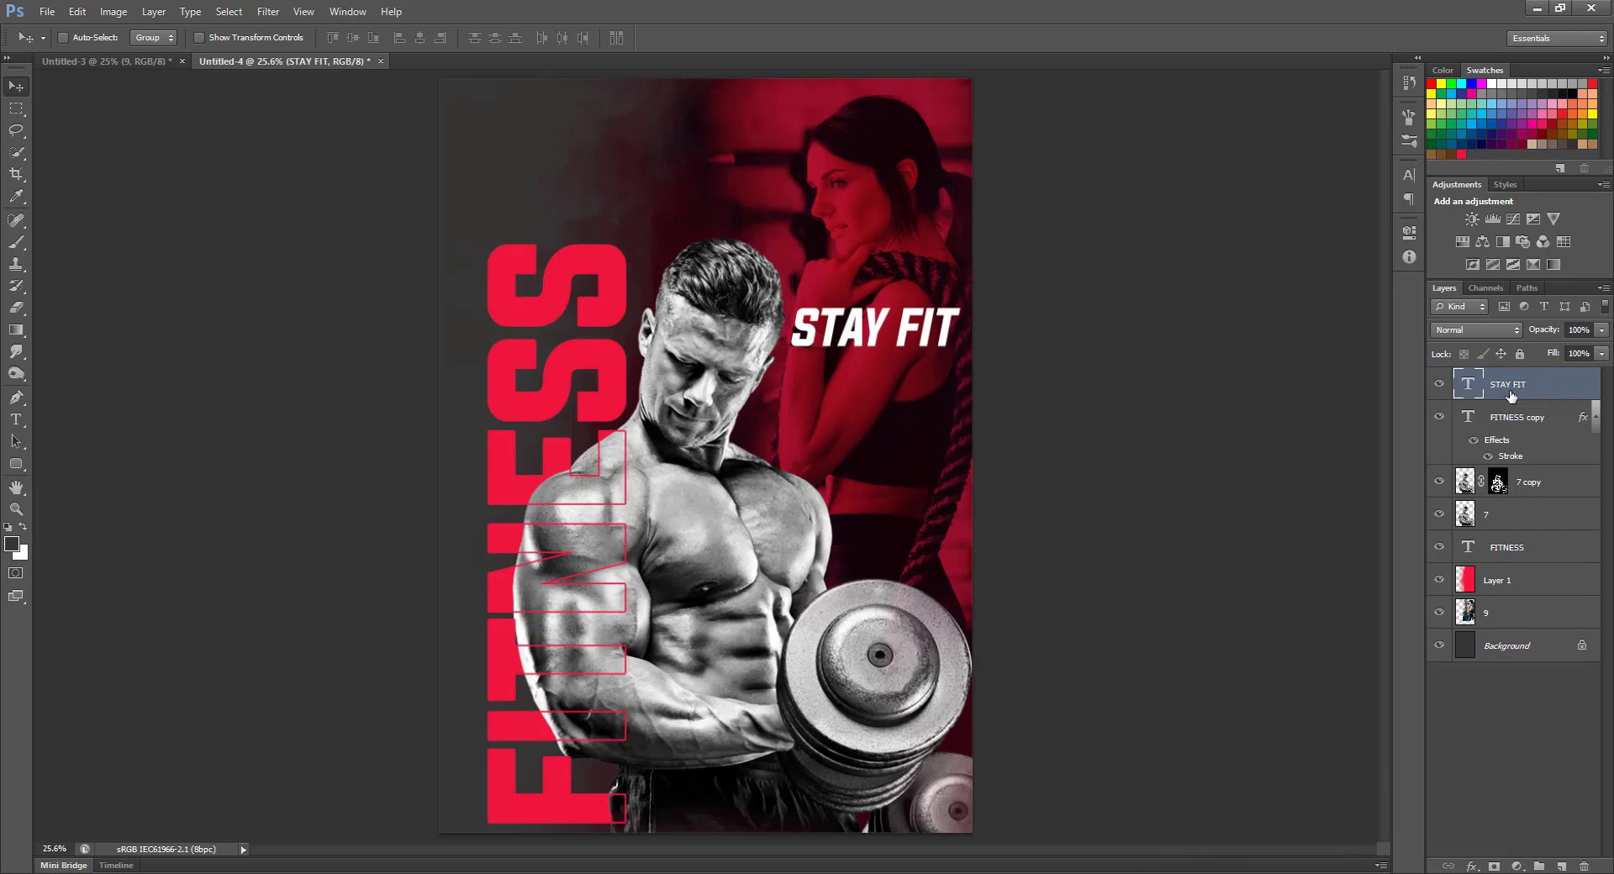
key(Delete)
Step: Add the text STAY over the woman beside the man's head and enlarge it to about 84 pt
key(t)
click(804, 309)
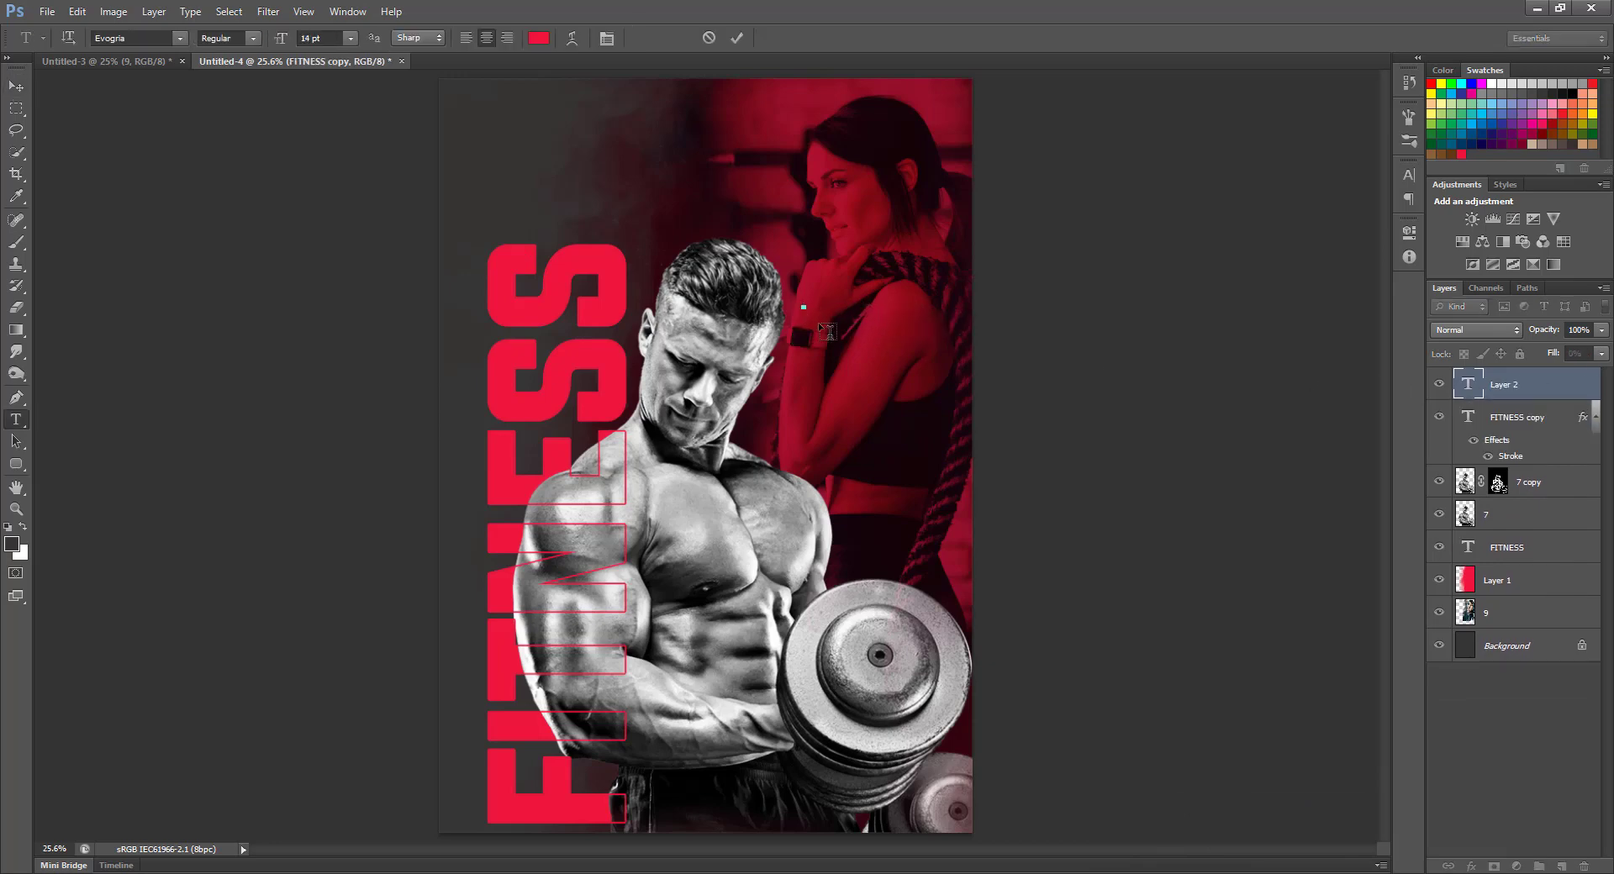
text(STAY)
click(737, 38)
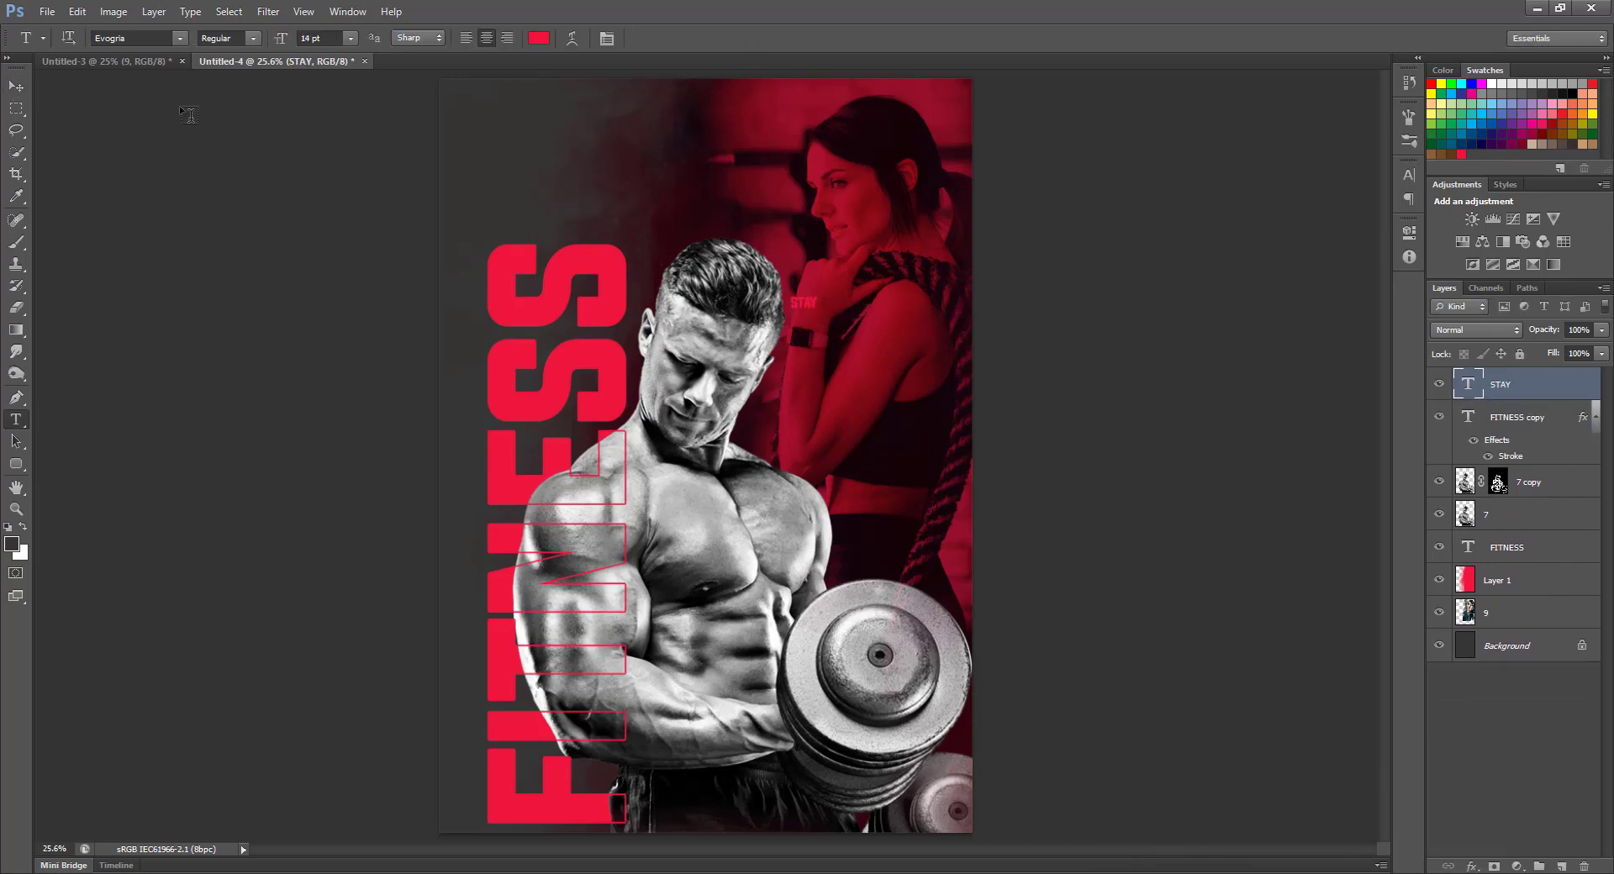
key(v)
key(ctrl+t)
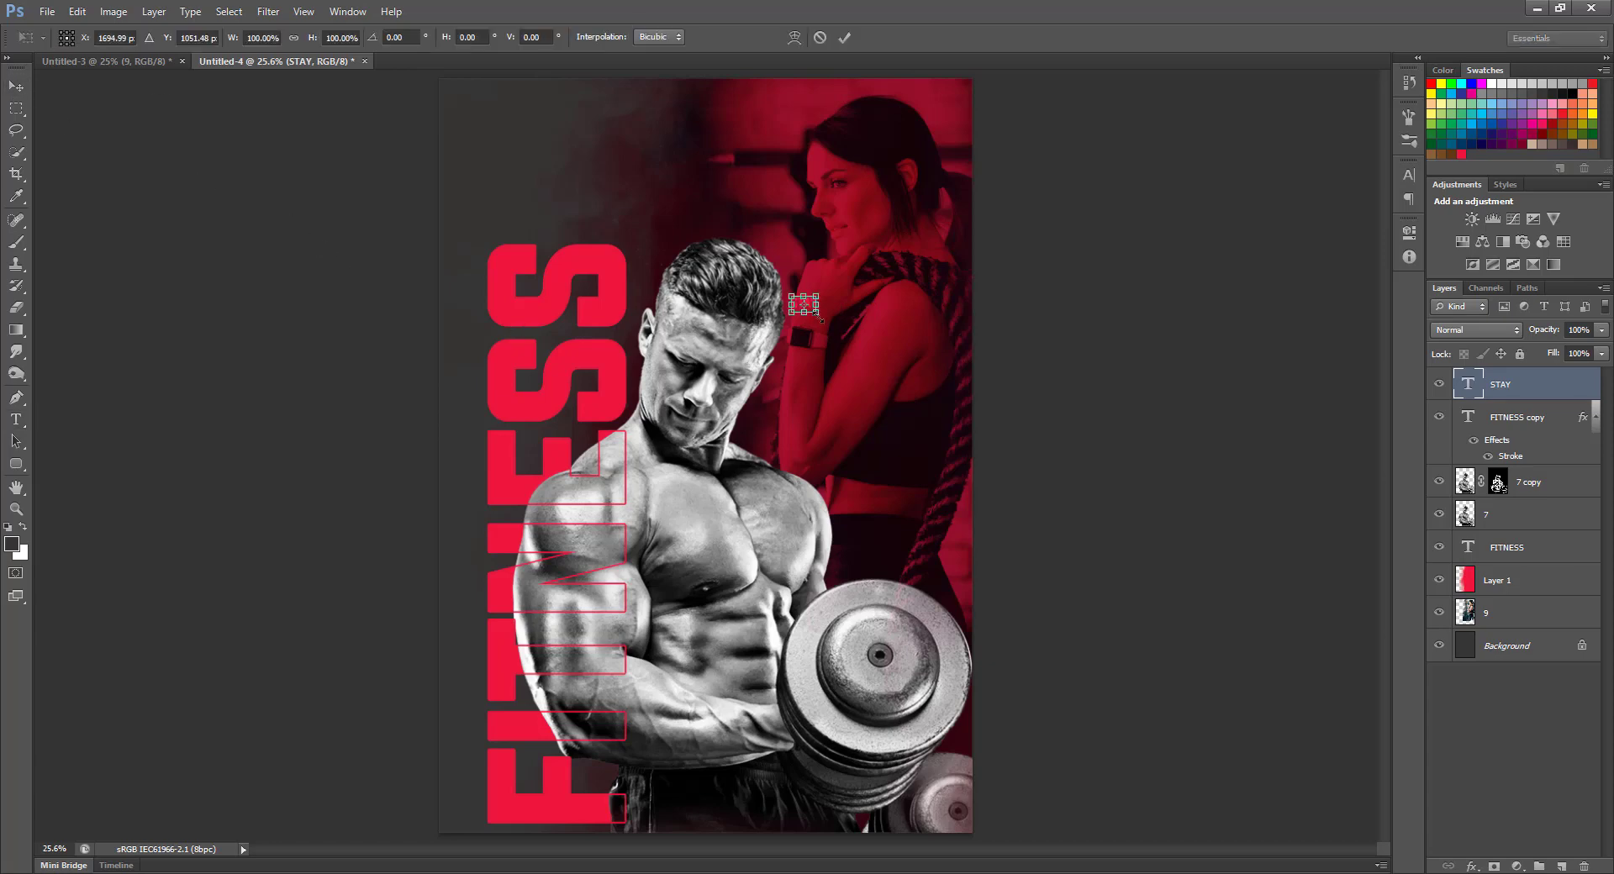
drag(819, 317, 955, 346)
key(Return)
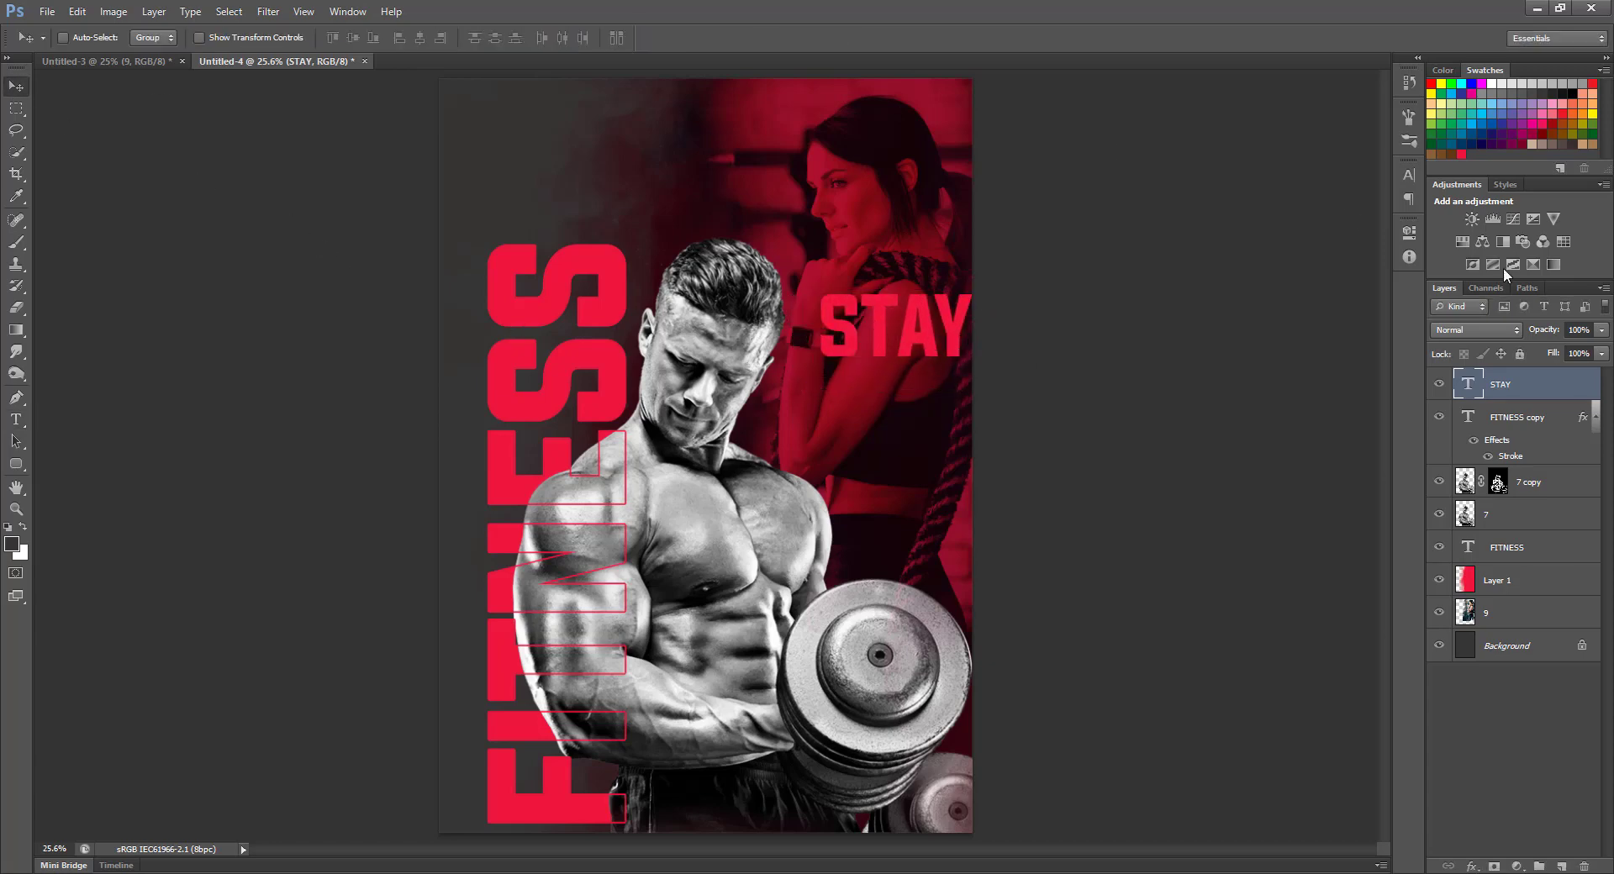
Step: Set STAY to the Italic style and move it about 0.89 cm left, away from the poster's edge
click(1408, 174)
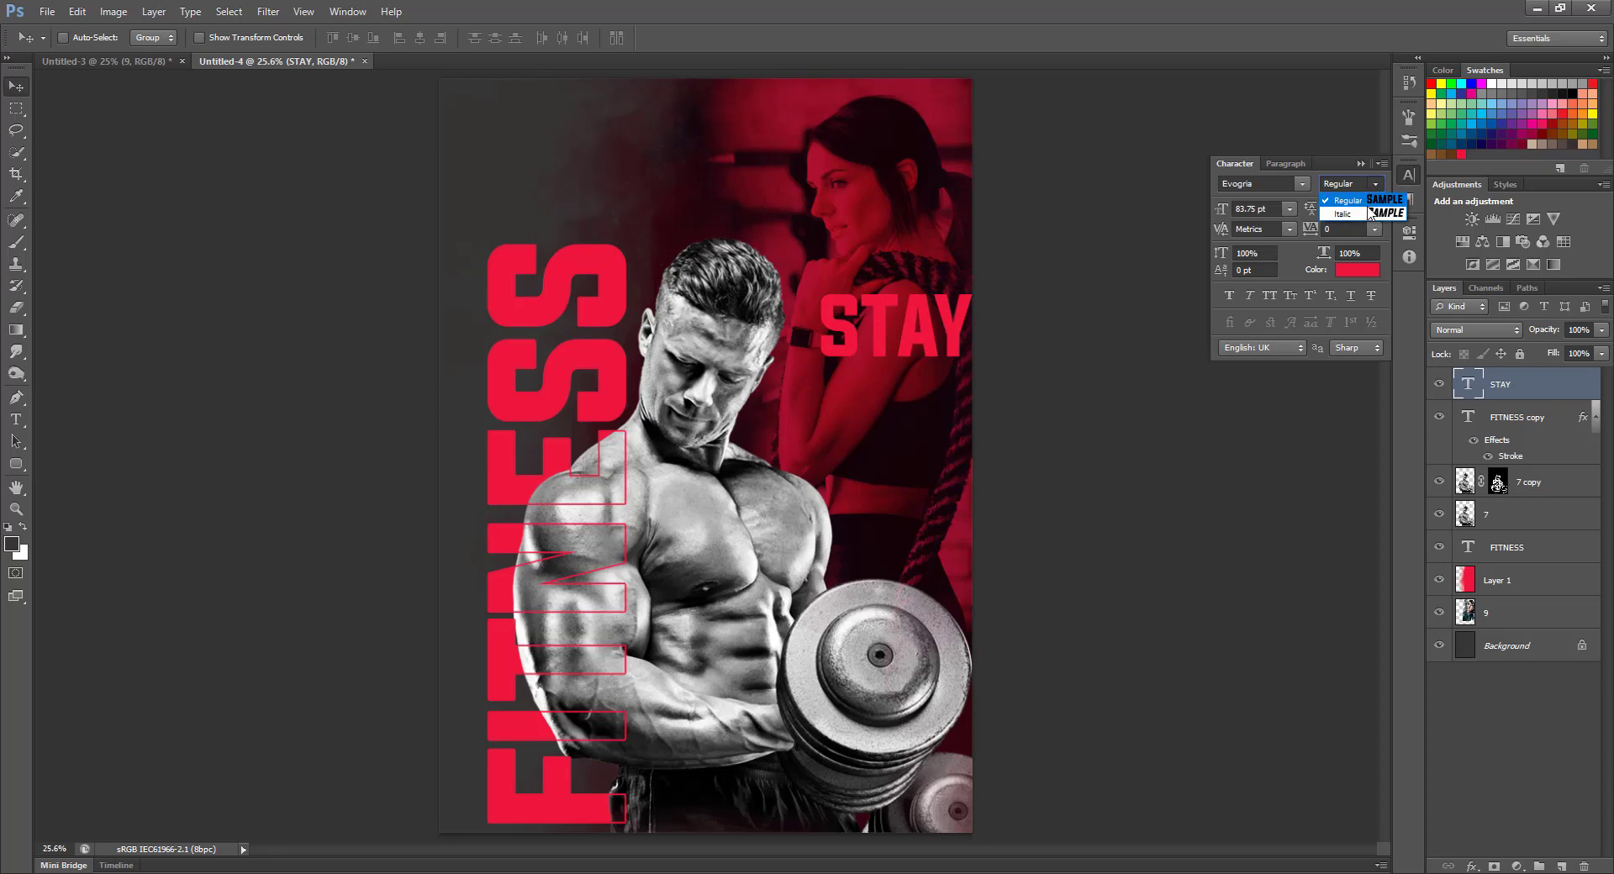
click(1370, 213)
drag(925, 358, 901, 357)
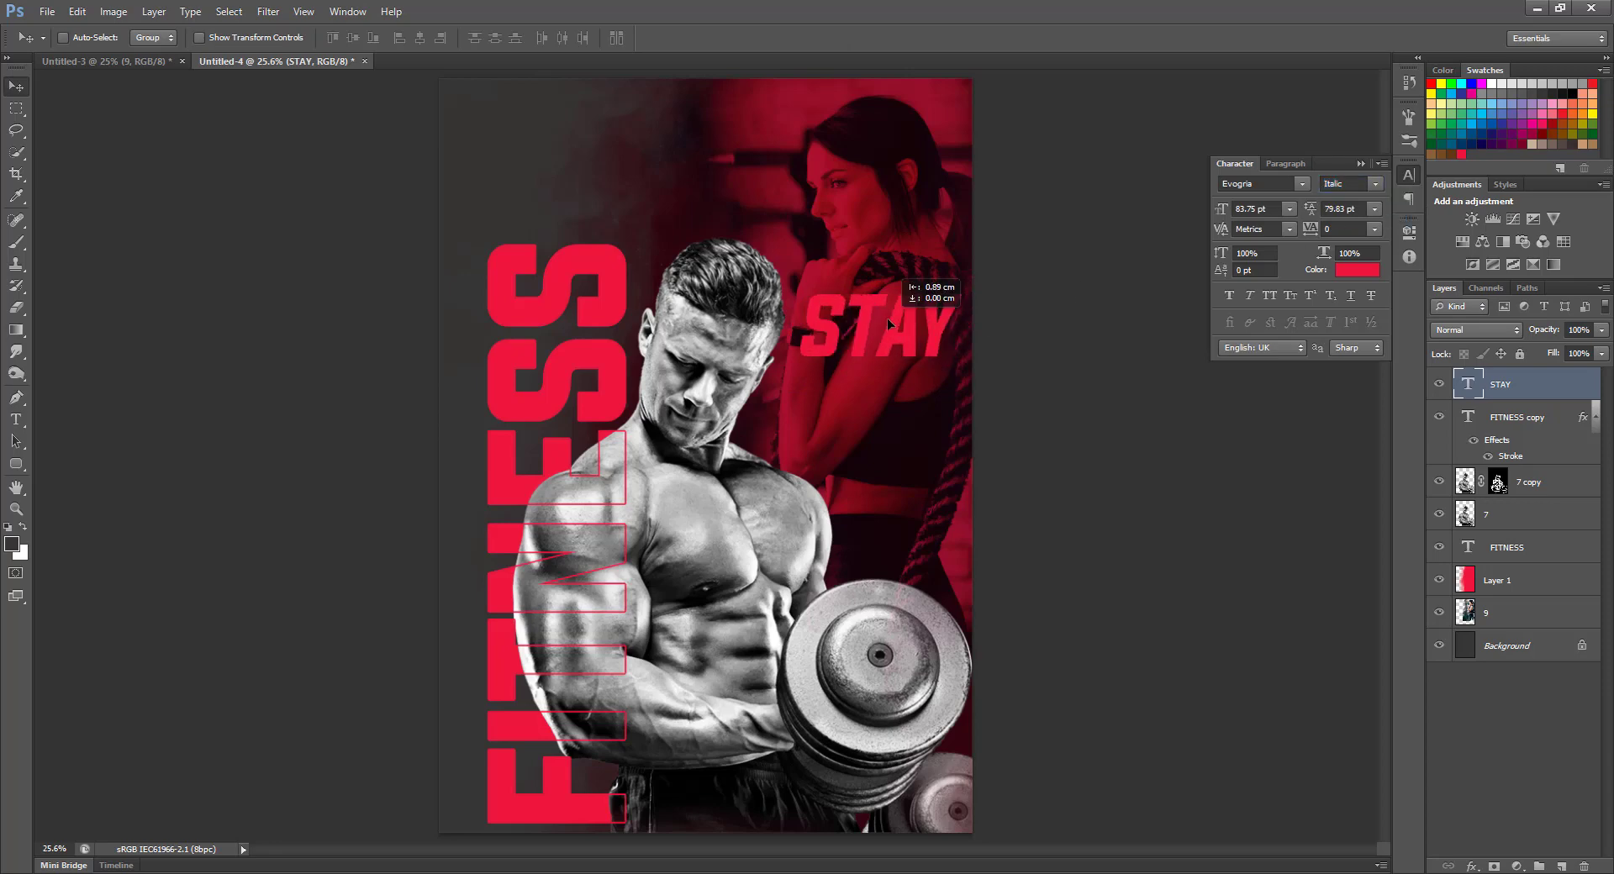
Step: Recolour the STAY text near-white (ffecf0) and shift it slightly toward the poster's edge
click(1350, 272)
drag(504, 412, 416, 394)
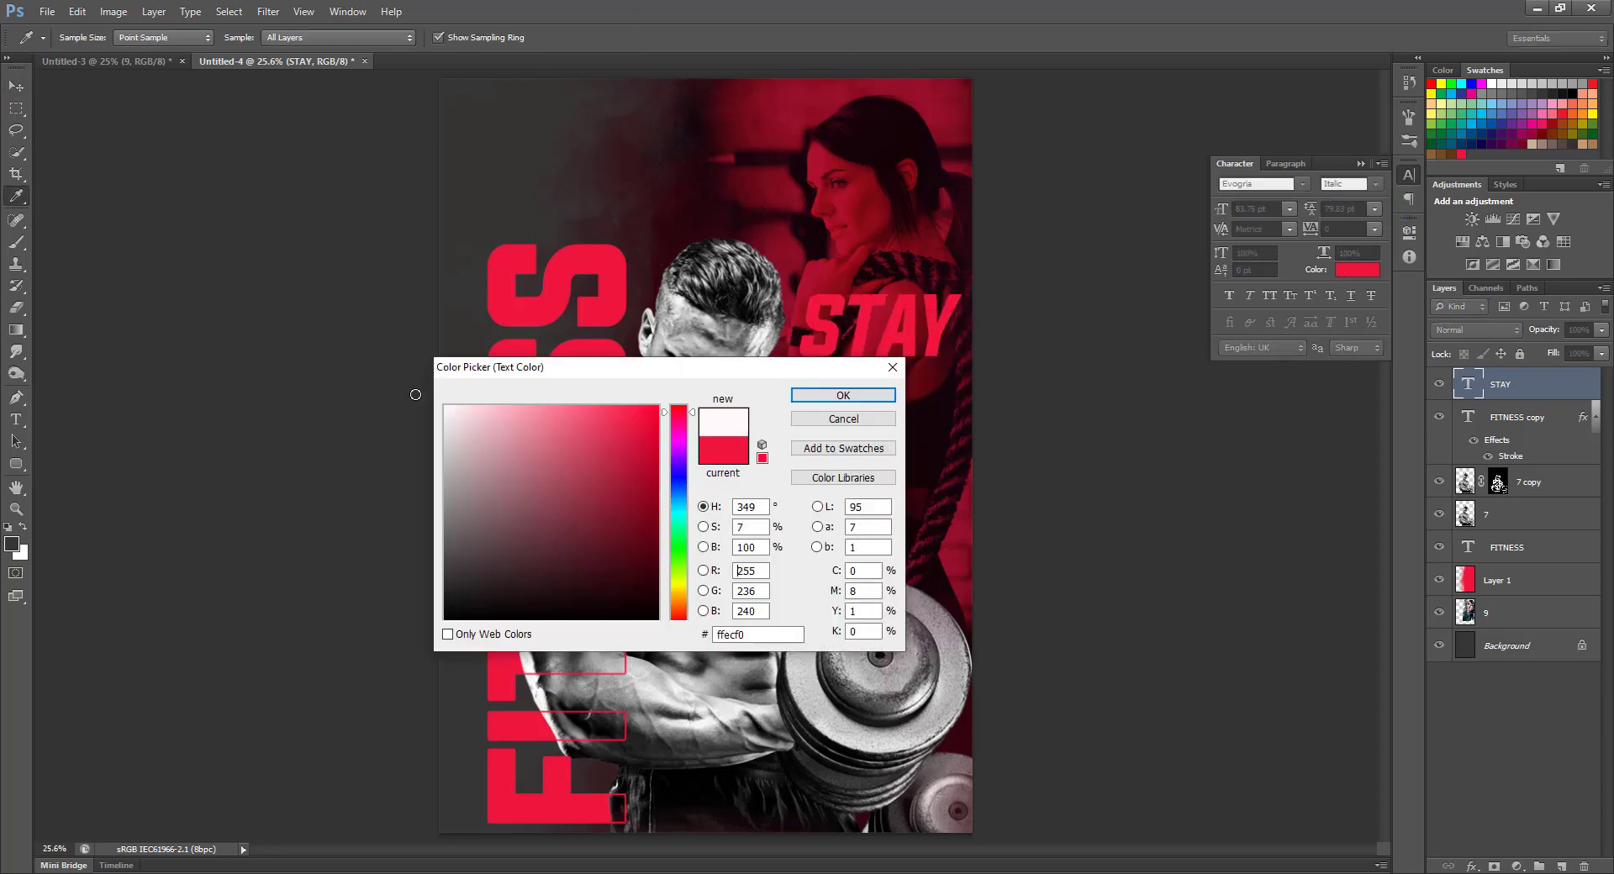
click(839, 396)
drag(889, 345, 894, 335)
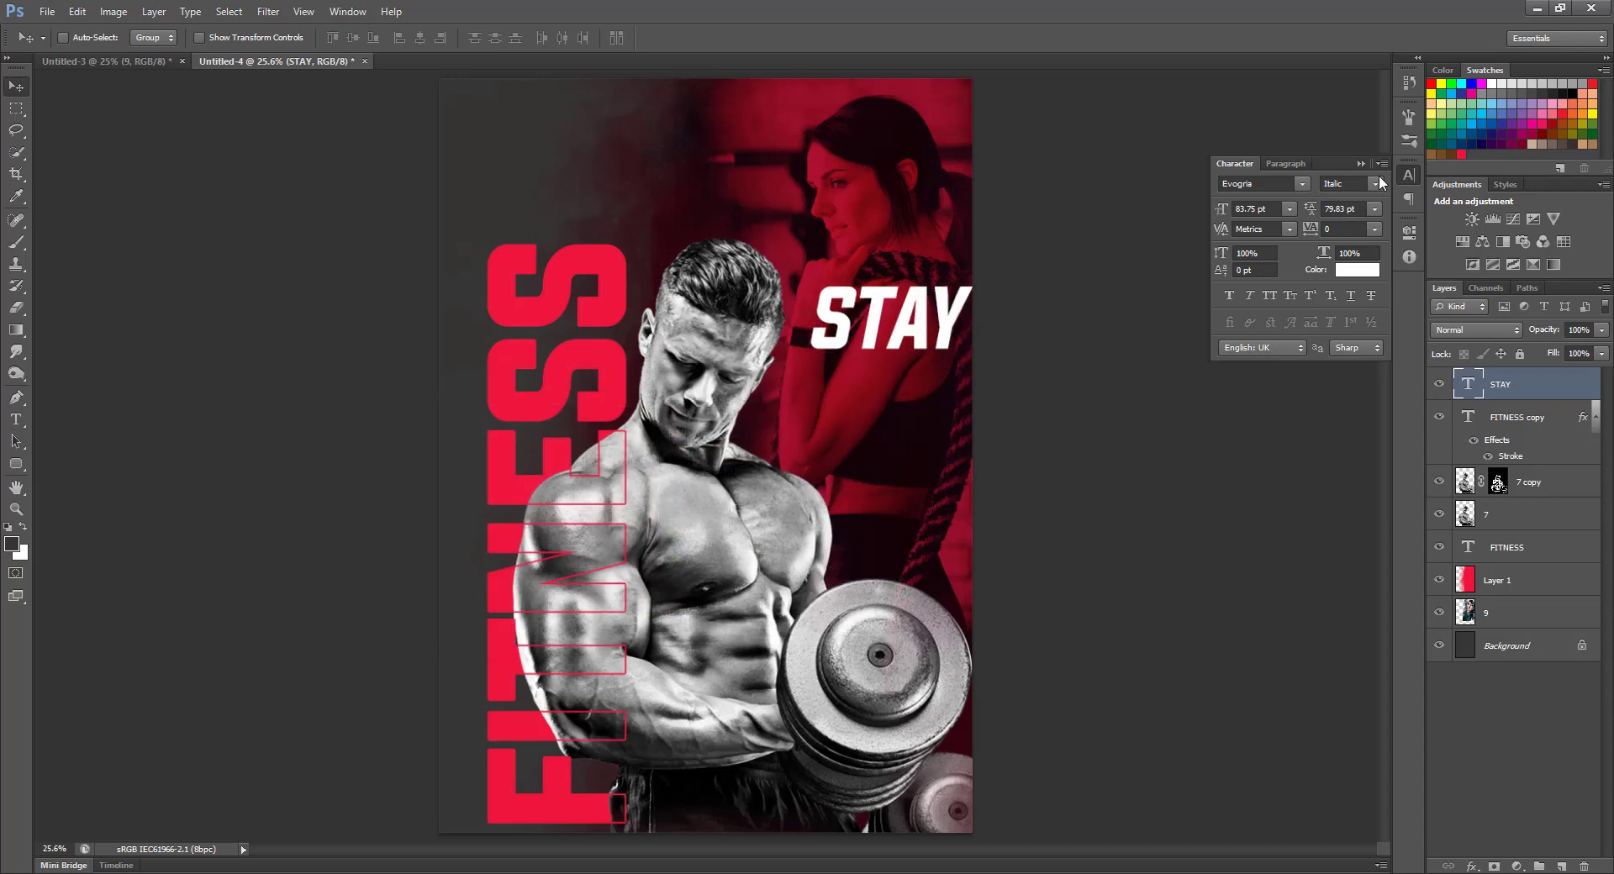
click(1407, 175)
Step: Scale STAY down to about 75 pt and place a copy of it directly below
key(ctrl+t)
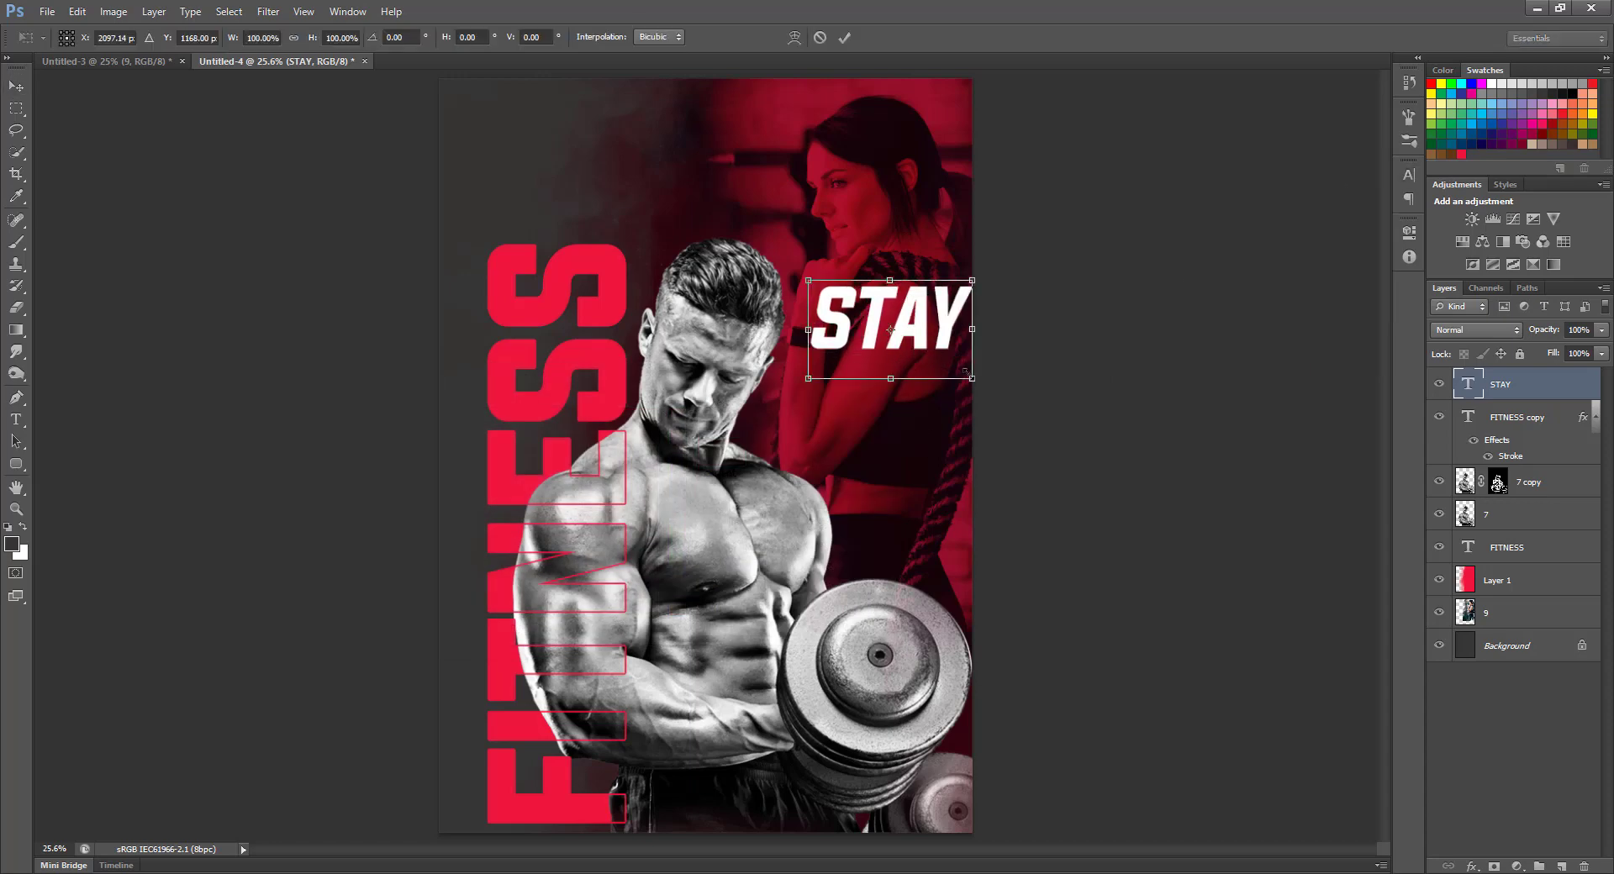
drag(973, 384, 907, 414)
key(Return)
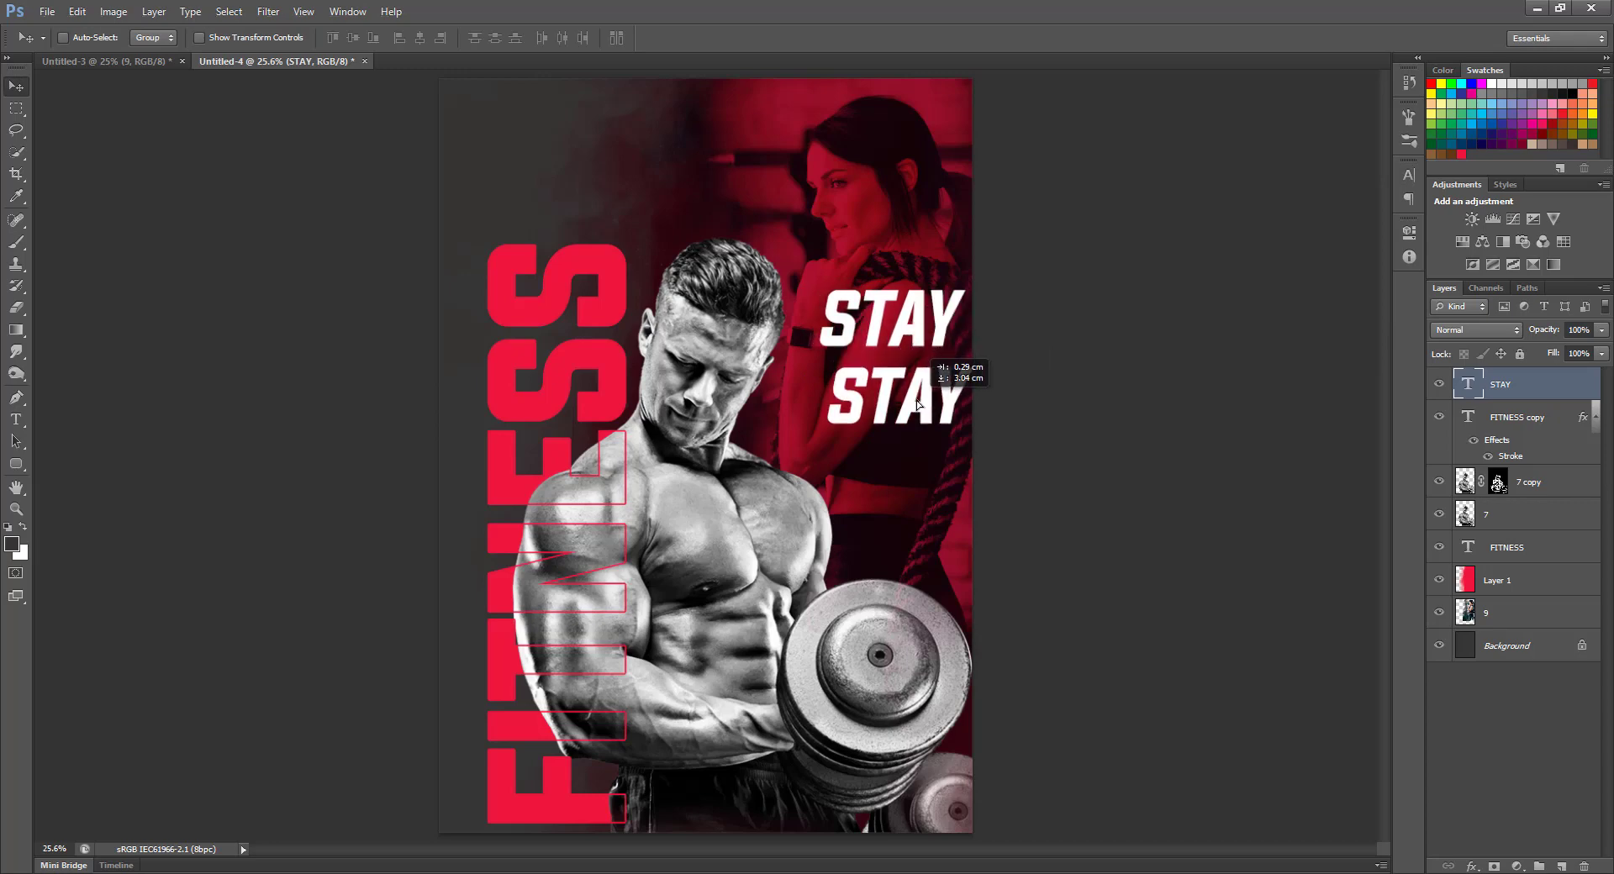
key(t)
double_click(904, 412)
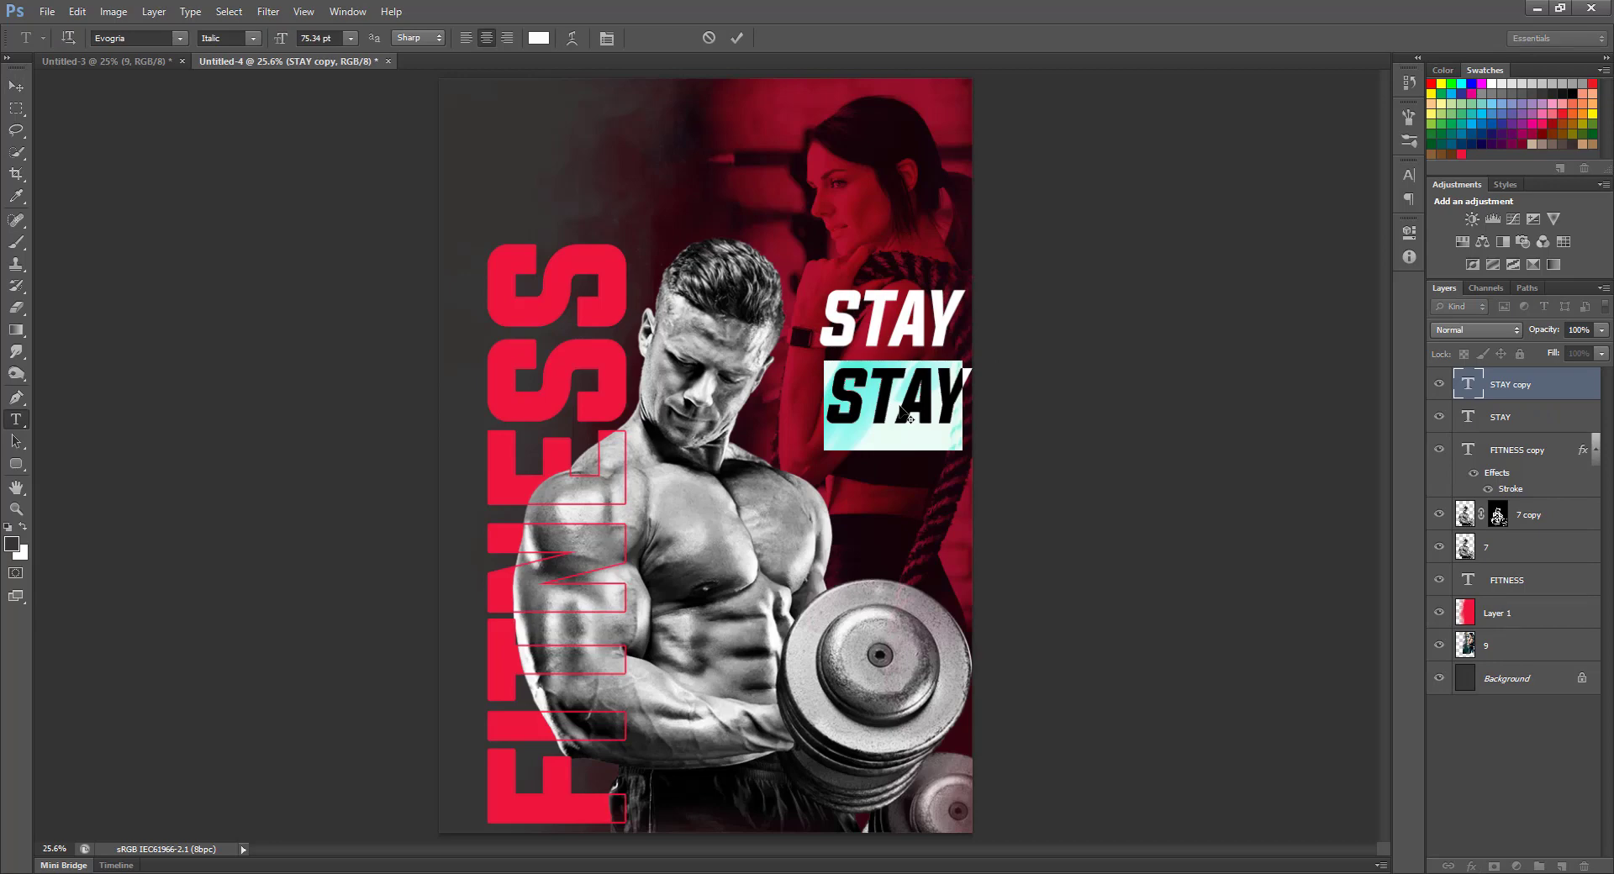
text(AIT)
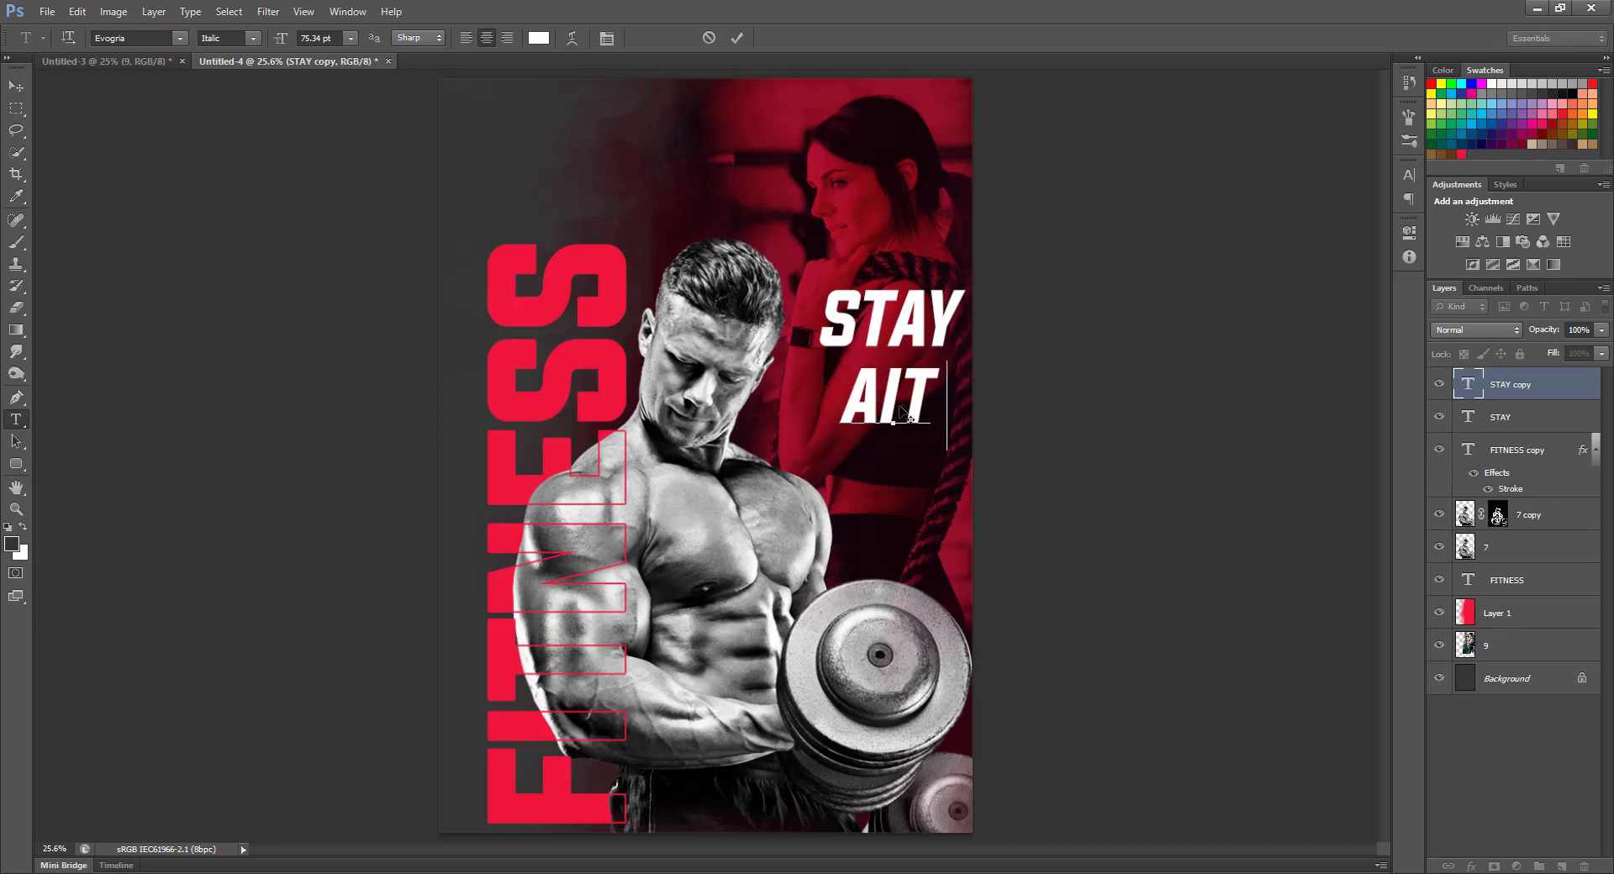
key(BackSpace)
key(BackSpace)
key(BackSpace)
text(FIT)
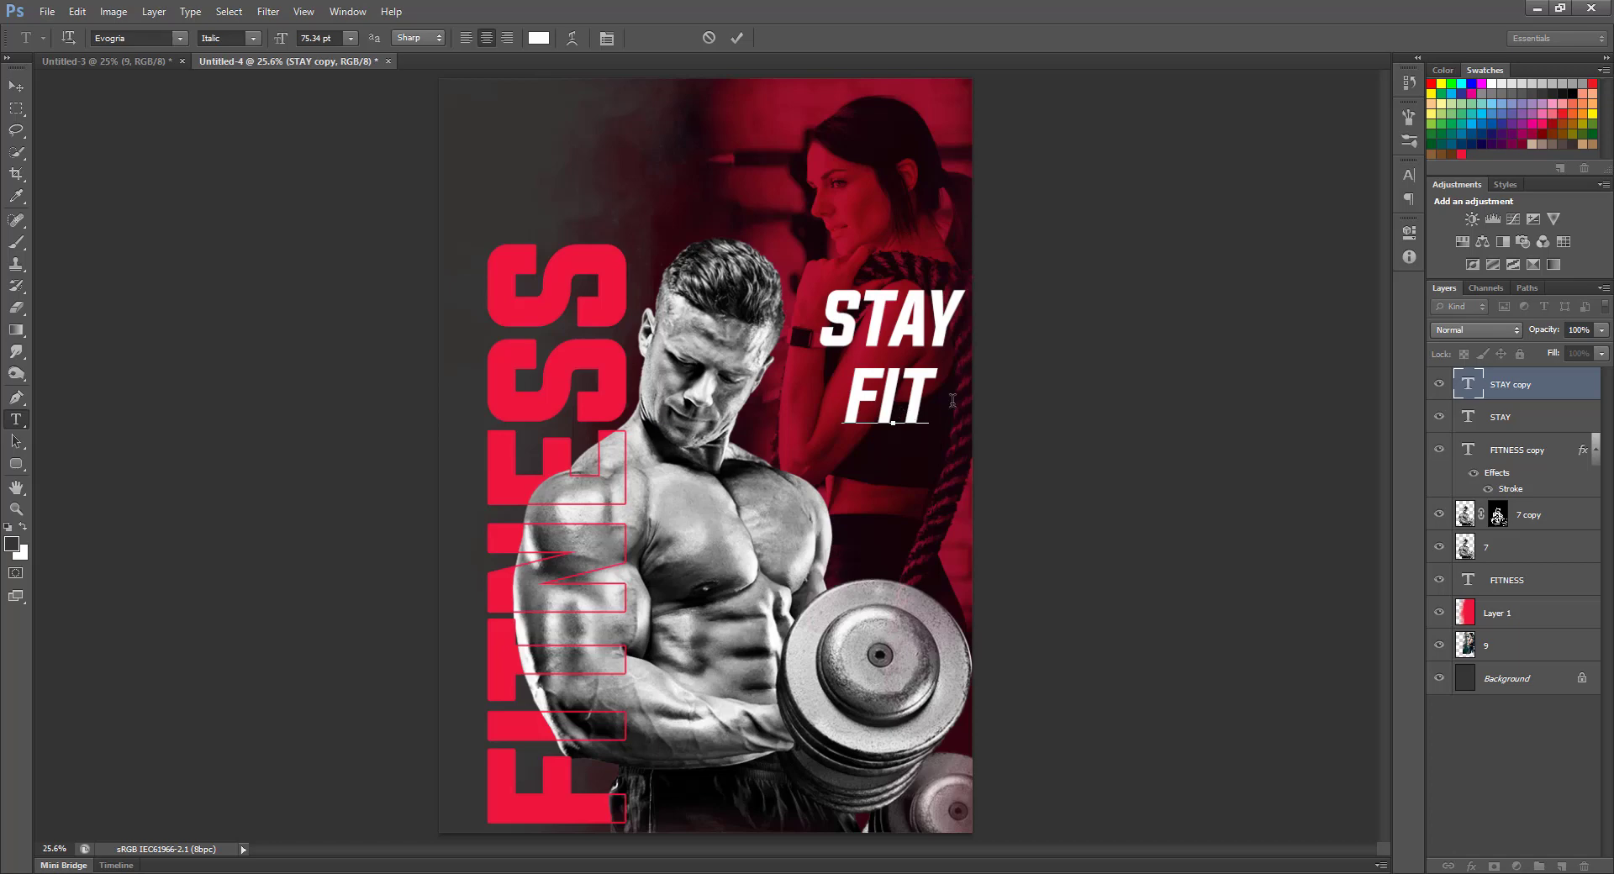
click(704, 43)
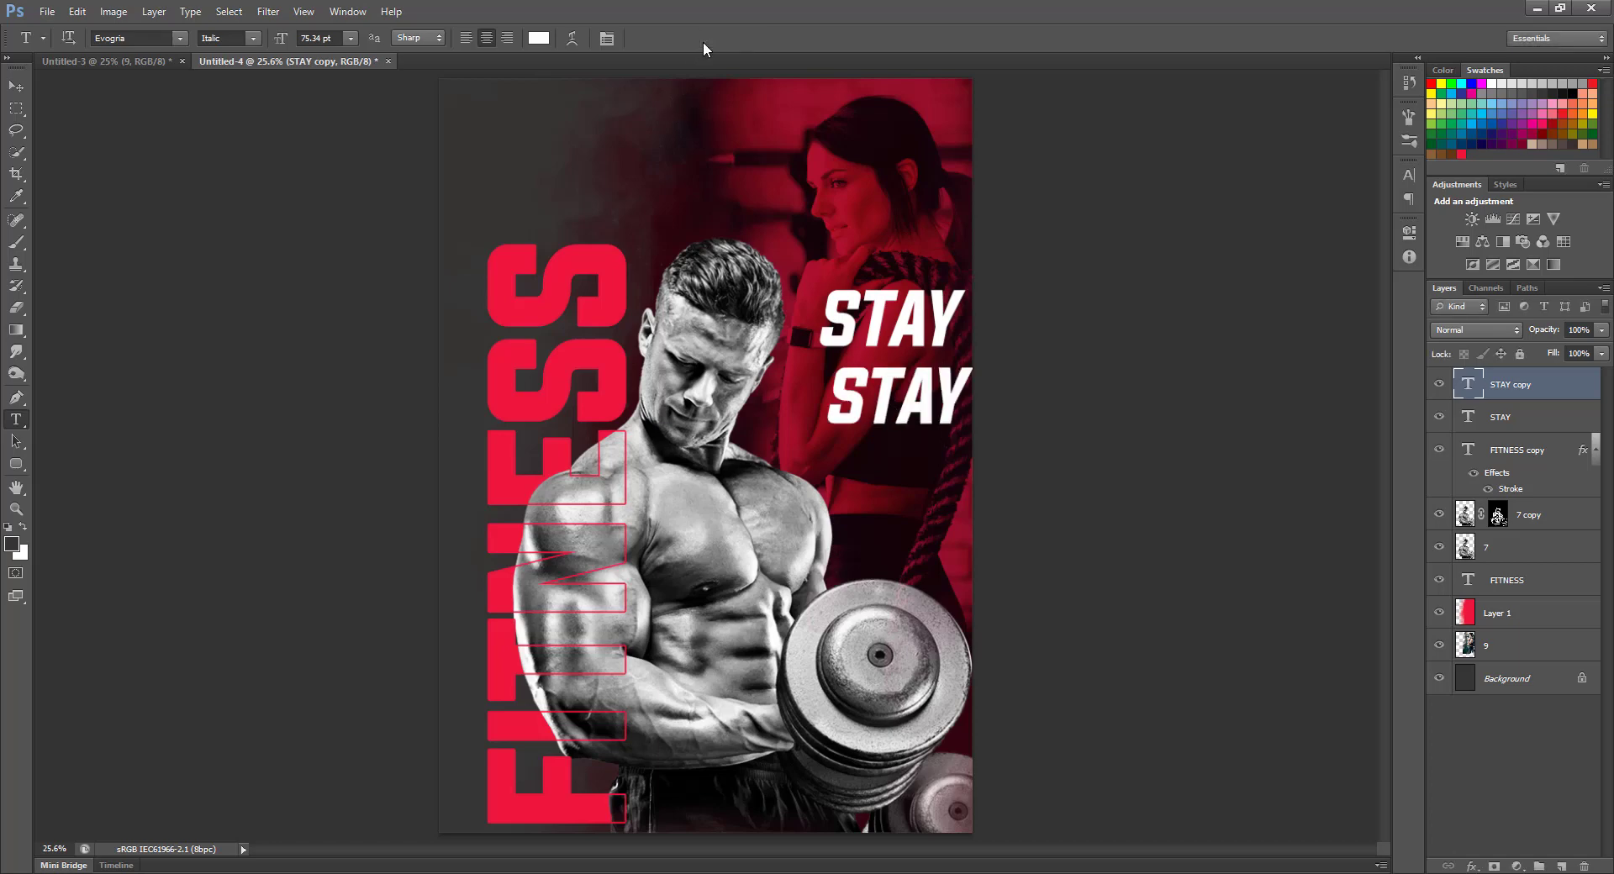
Step: Change the wording of the lower STAY copy to FIT SHAPE
double_click(862, 380)
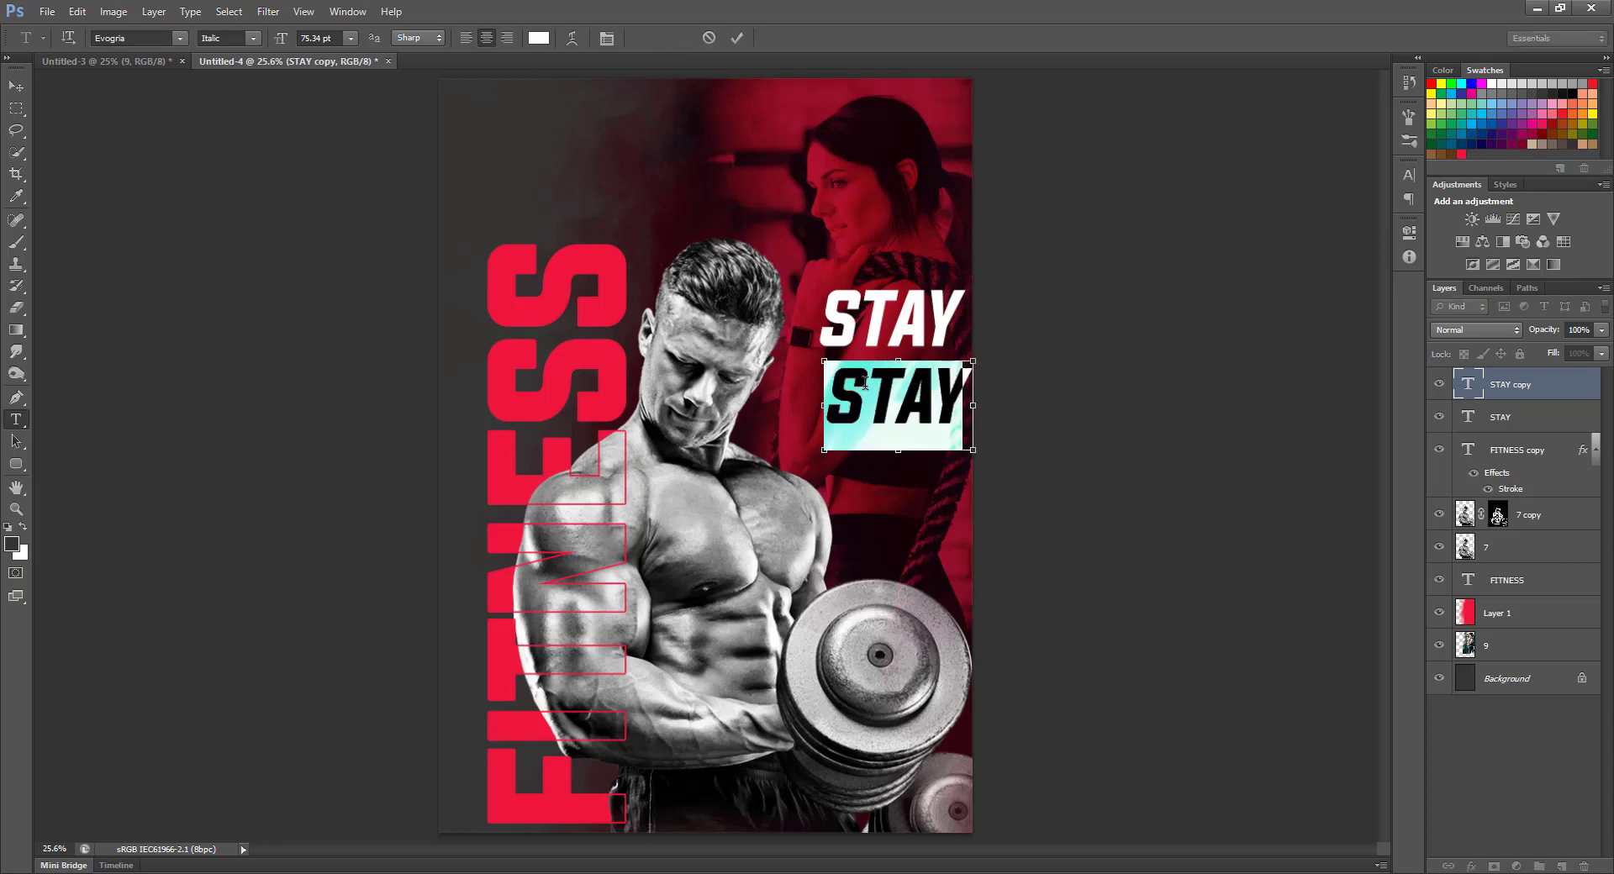
text(FIR)
key(BackSpace)
text(T)
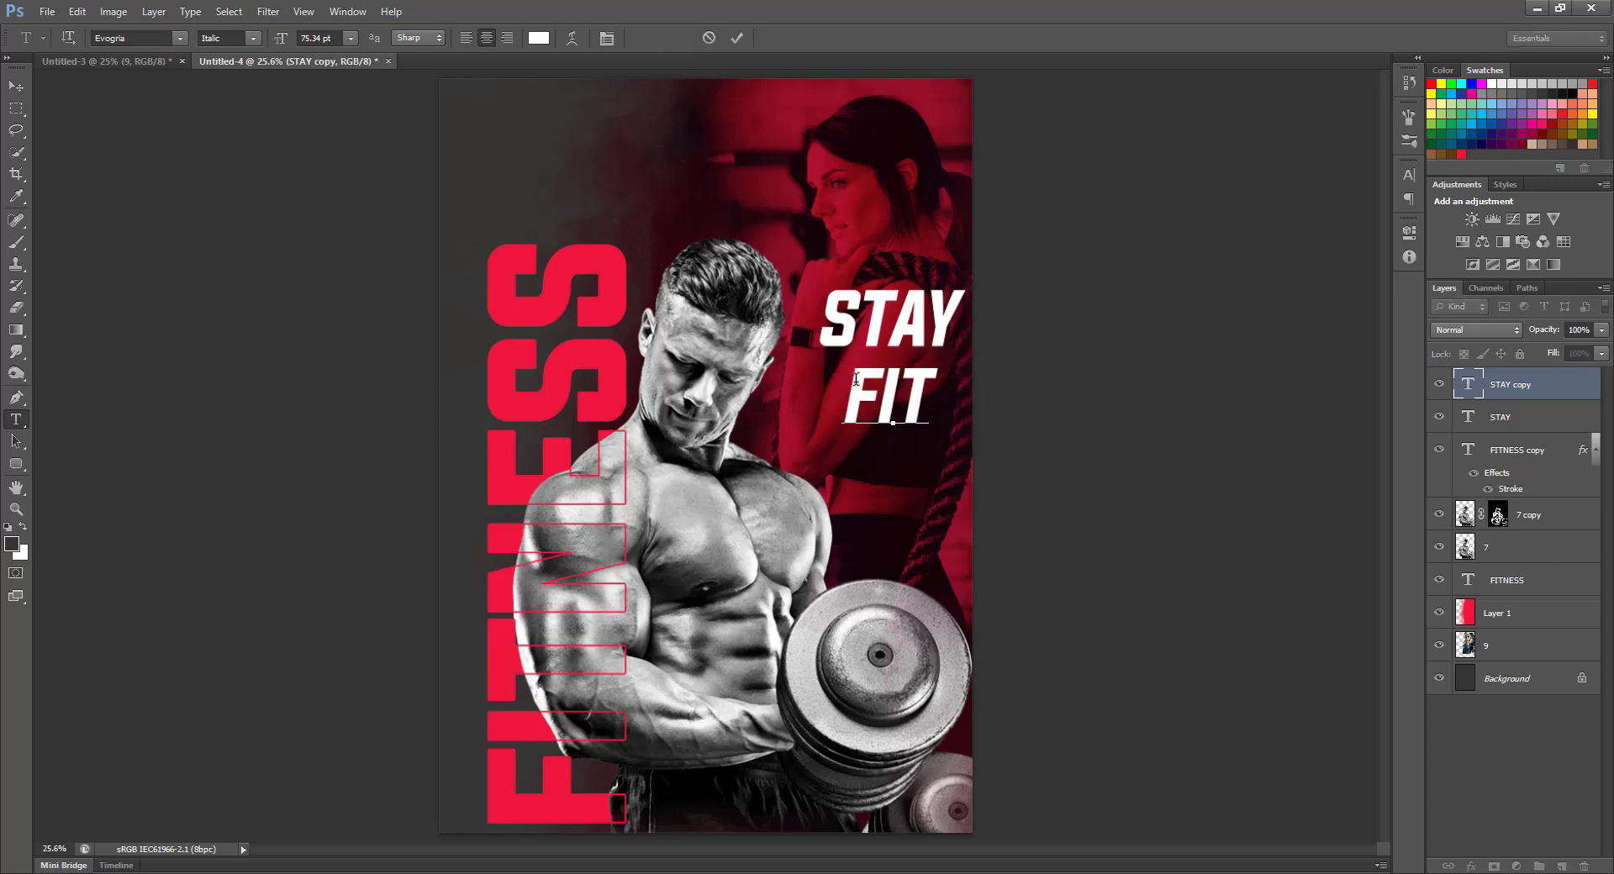
text( SHAPE)
key(ctrl+Return)
key(v)
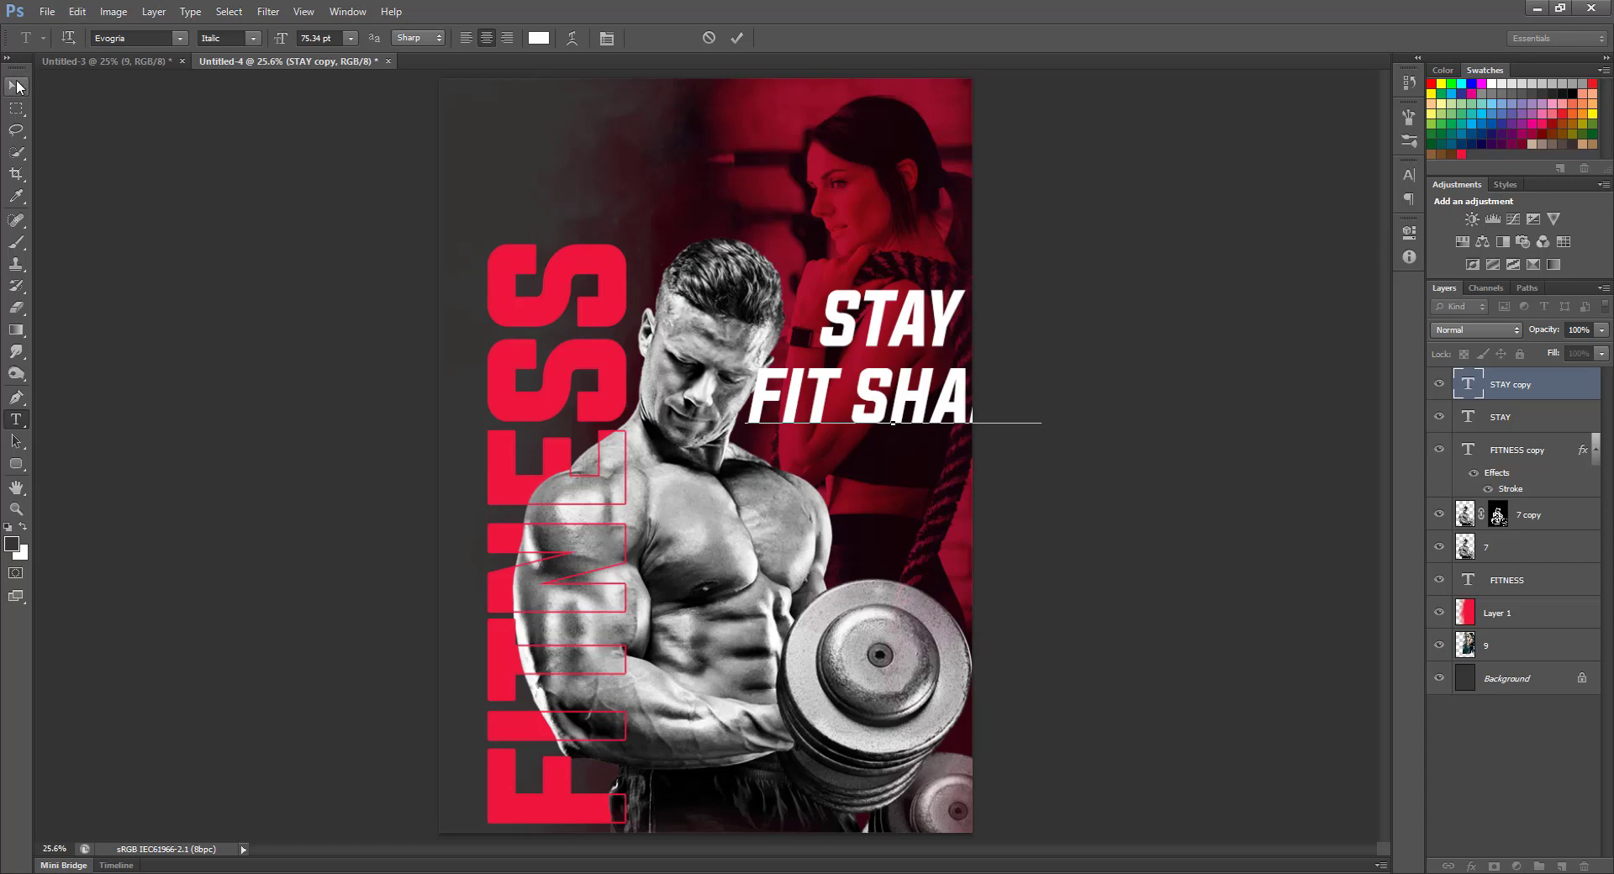
Step: Scale FIT SHAPE down to about 66% and fit it under STAY, inside the poster's edge
key(ctrl+t)
drag(1049, 472, 944, 441)
drag(921, 382, 939, 389)
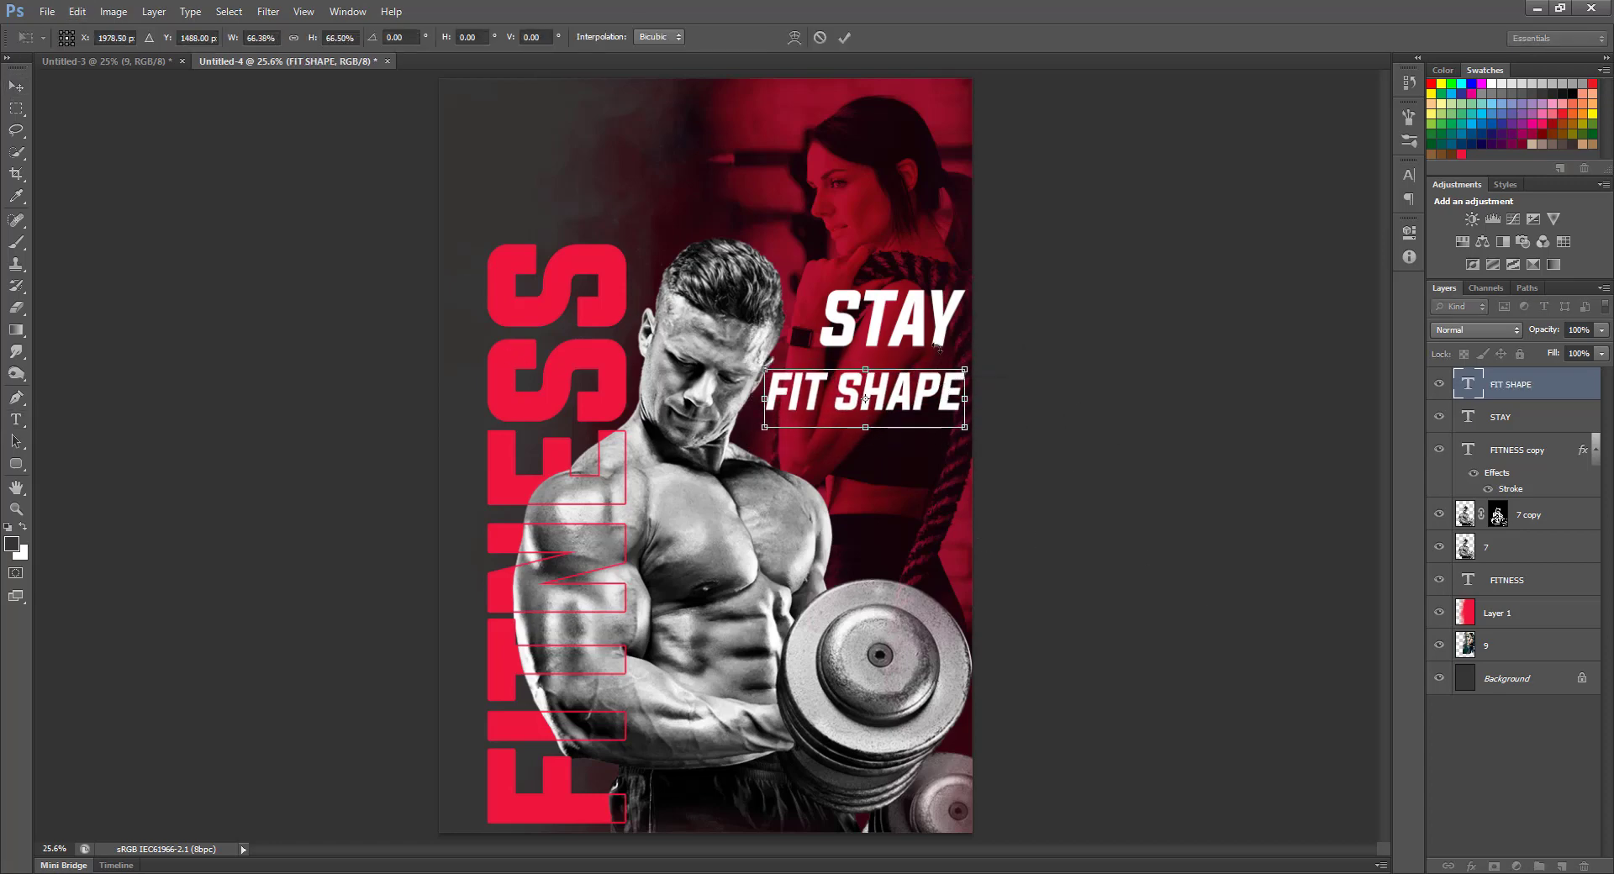
key(Return)
Step: Move STAY down close to FIT SHAPE and place a copy of STAY below that line
right_click(923, 314)
click(940, 323)
drag(918, 326, 937, 344)
drag(903, 405, 893, 532)
Step: Change the wording of the lowest STAY copy to YOUR
key(t)
click(919, 485)
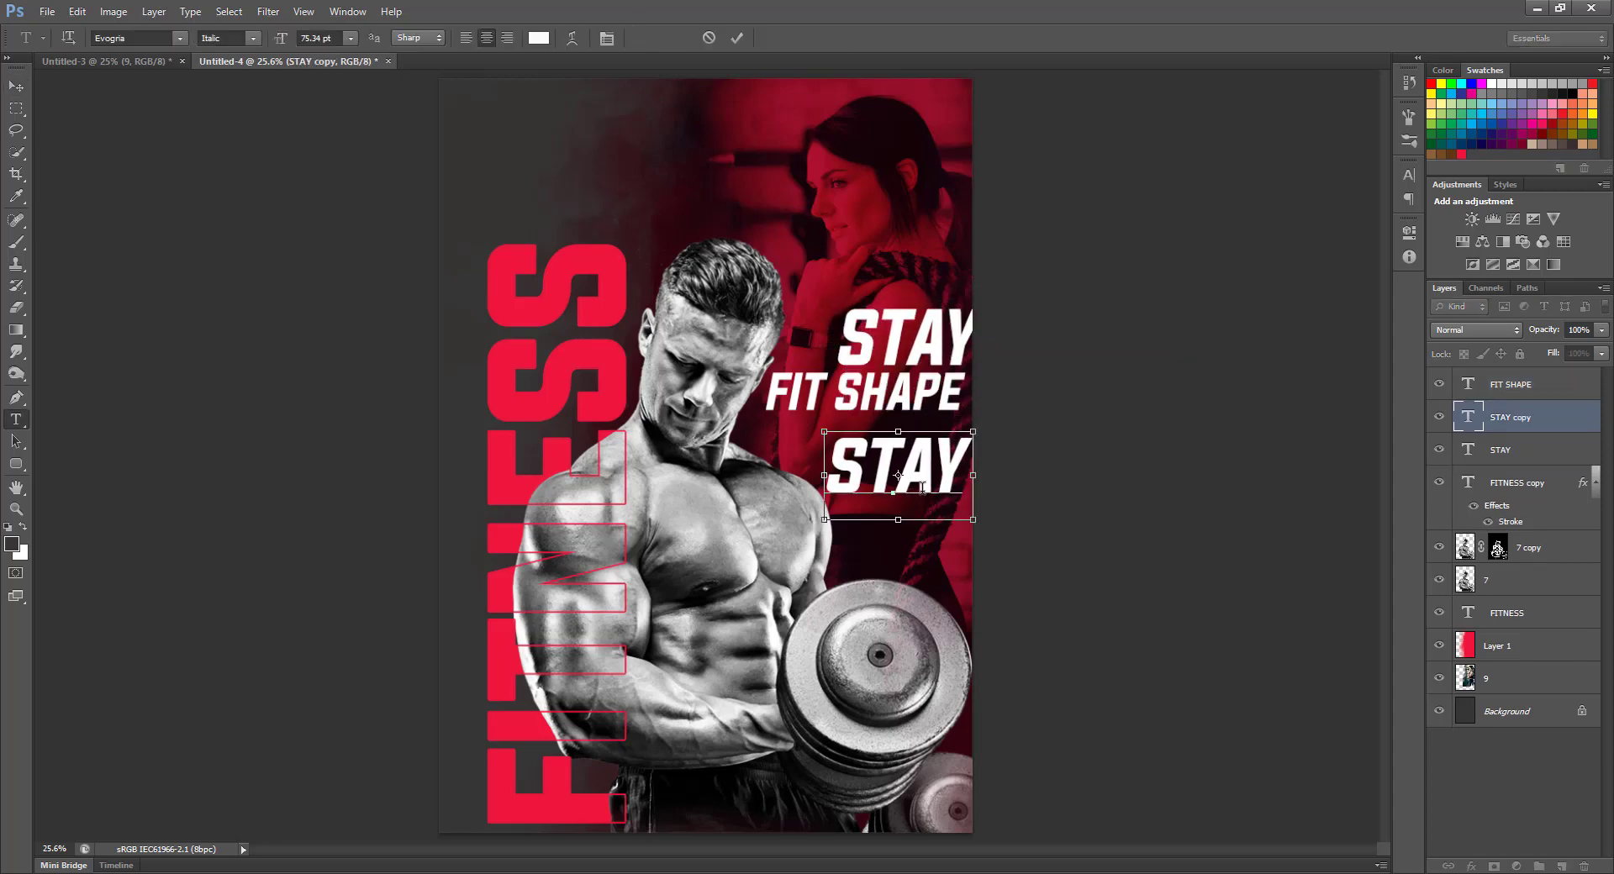
key(ctrl+a)
text(YOUR BOD)
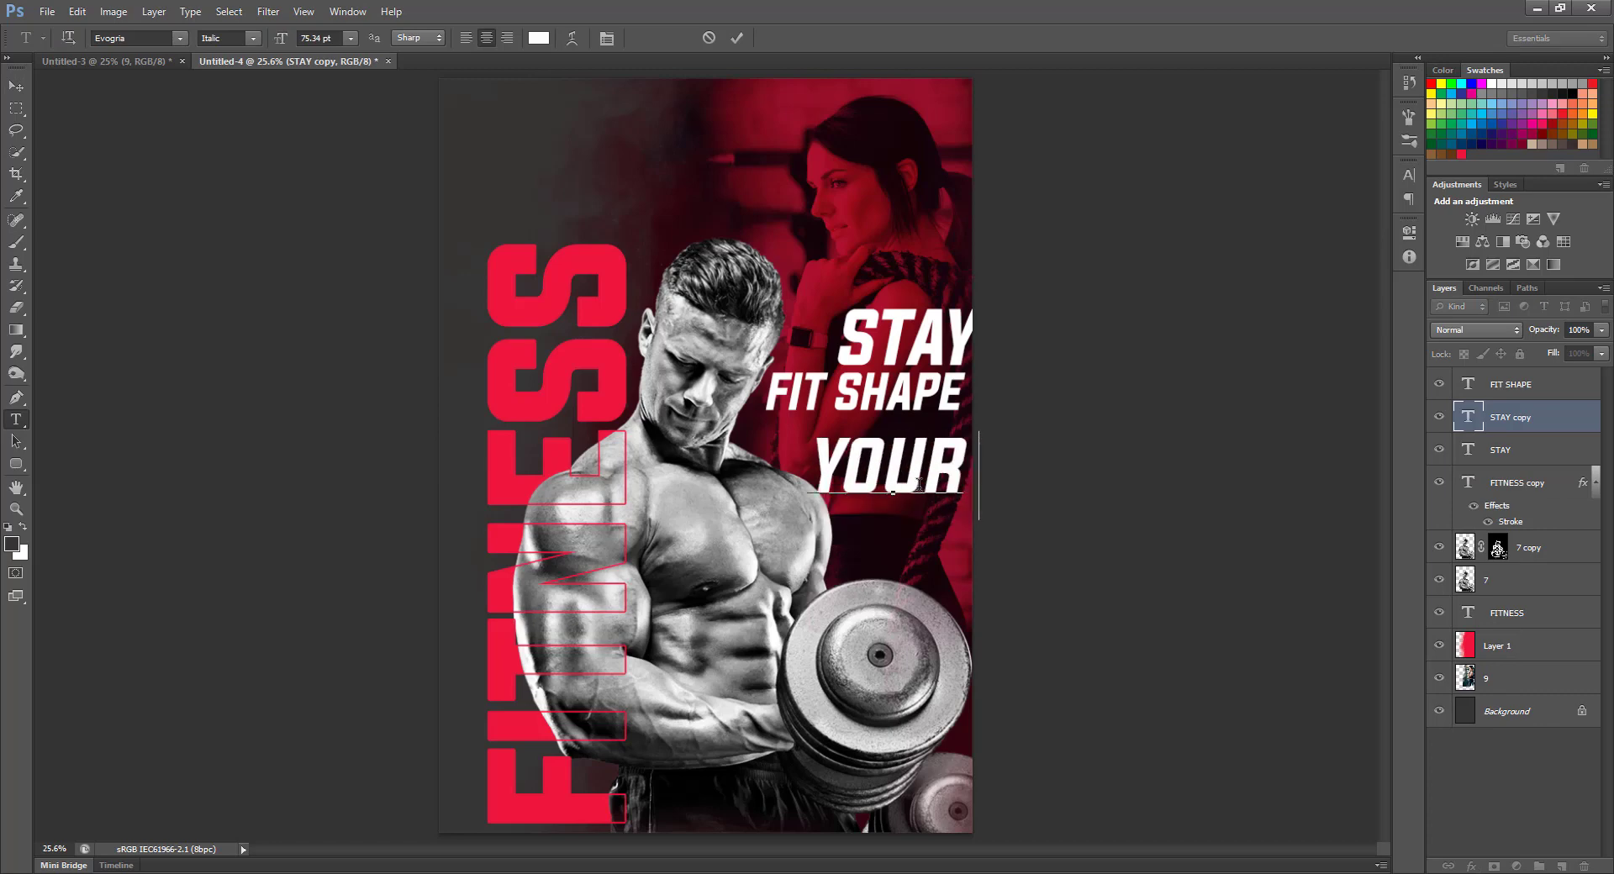
drag(901, 471, 1178, 474)
key(BackSpace)
click(745, 37)
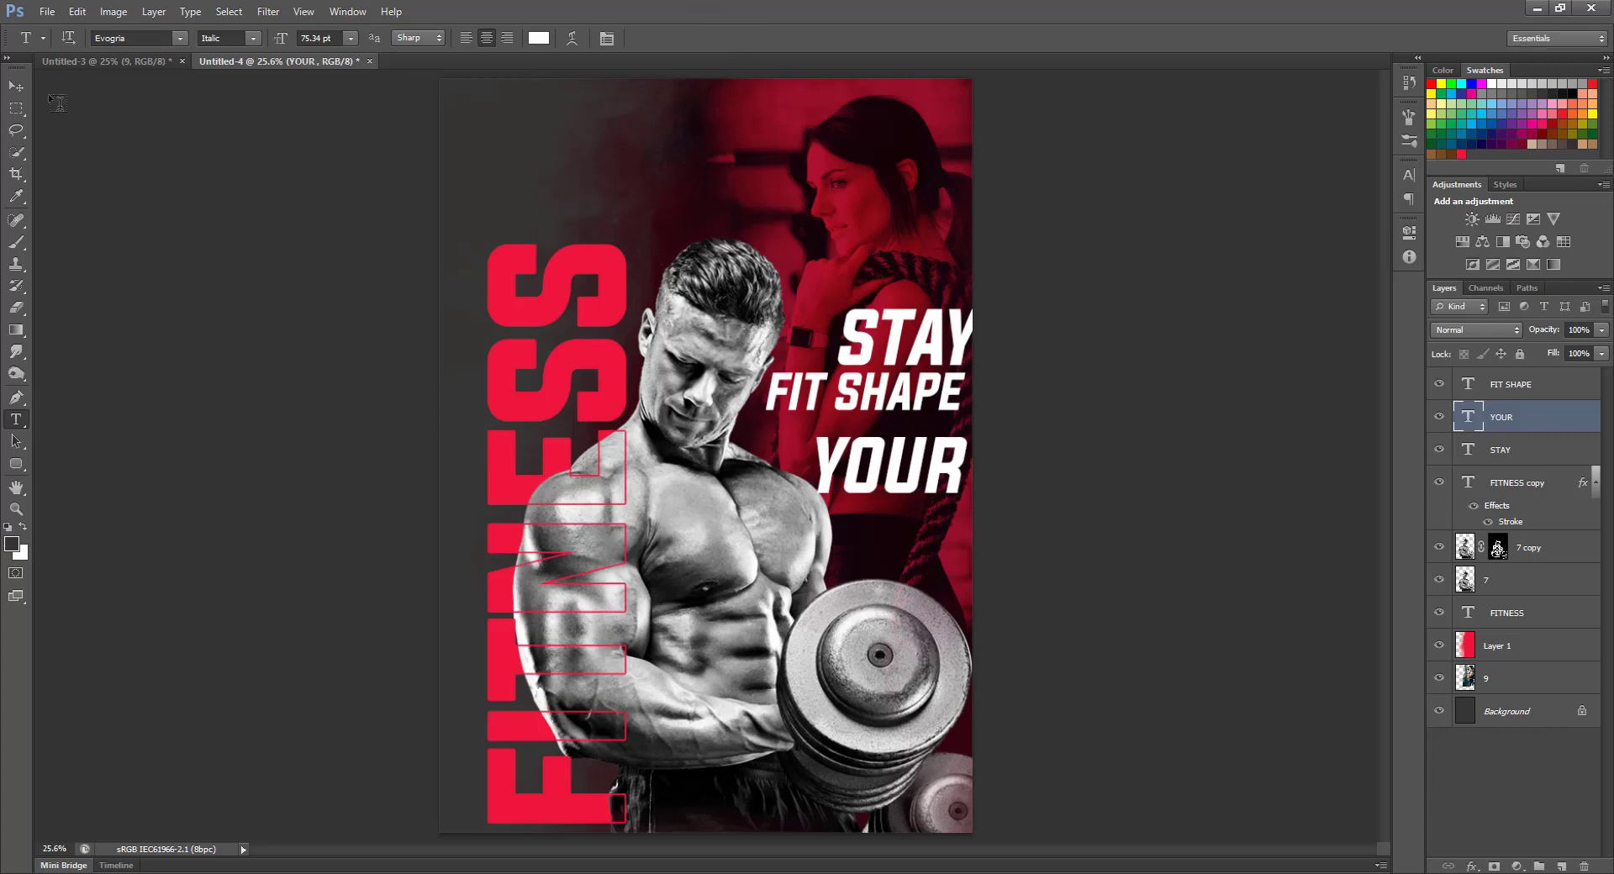
Step: Scale YOUR down to about 49 pt and place it beneath FIT SHAPE
key(v)
drag(917, 475, 834, 447)
key(ctrl+t)
key(Return)
Step: Keep a full-size copy of YOUR and scale the original to about 69% directly beneath FIT
right_click(813, 441)
click(847, 455)
key(ctrl+t)
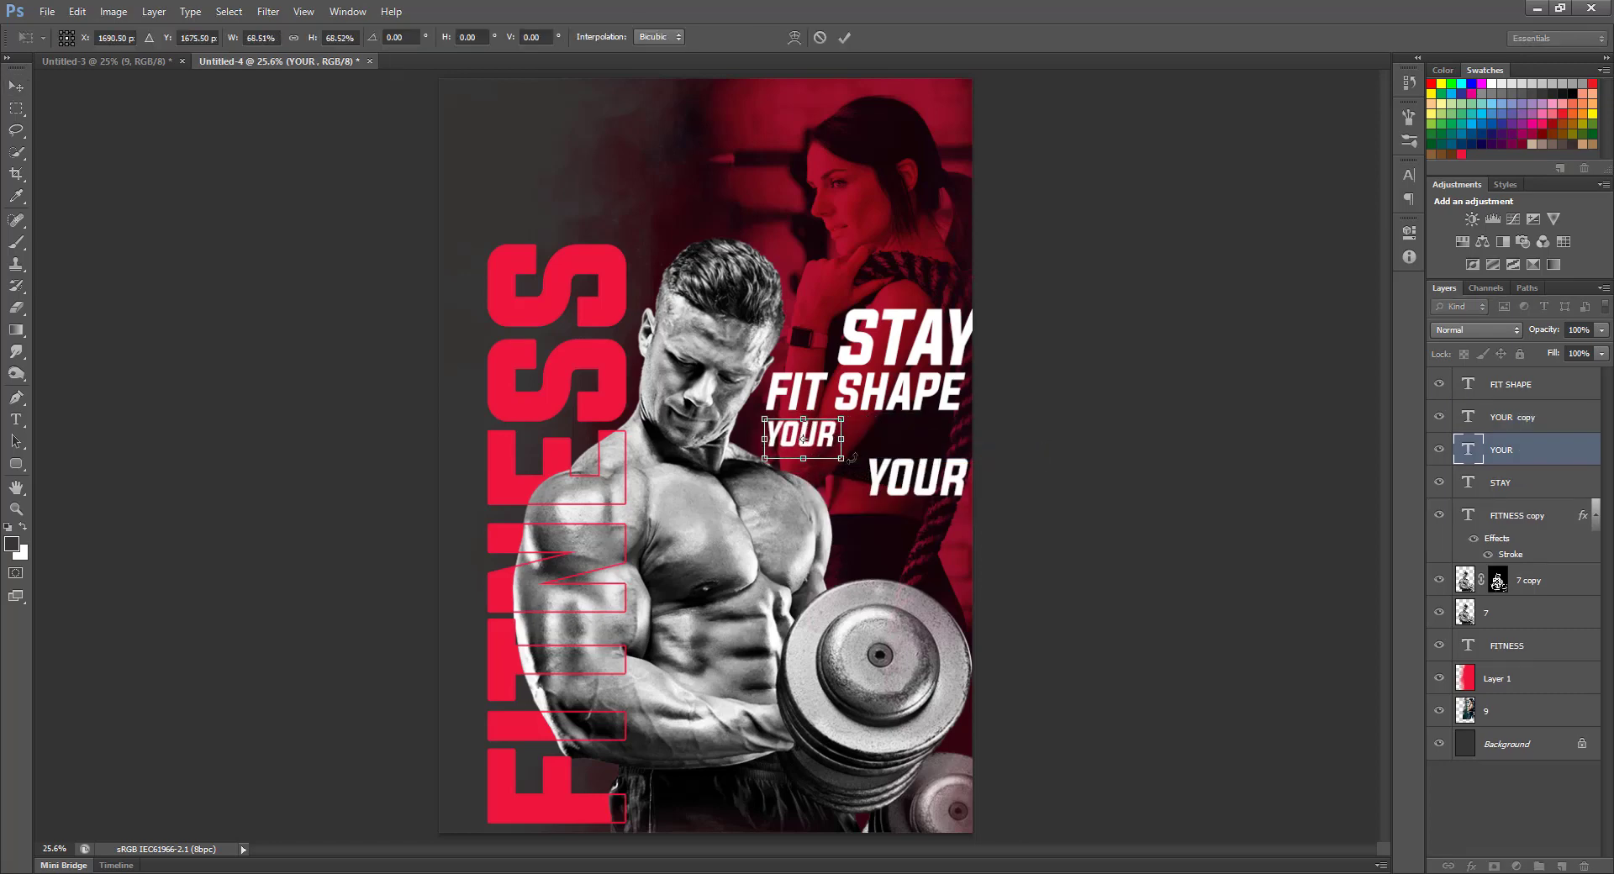
key(Return)
Step: Move the larger YOUR copy beside the small YOUR and change its wording to BODY
right_click(925, 489)
click(963, 500)
drag(917, 489, 892, 456)
double_click(892, 456)
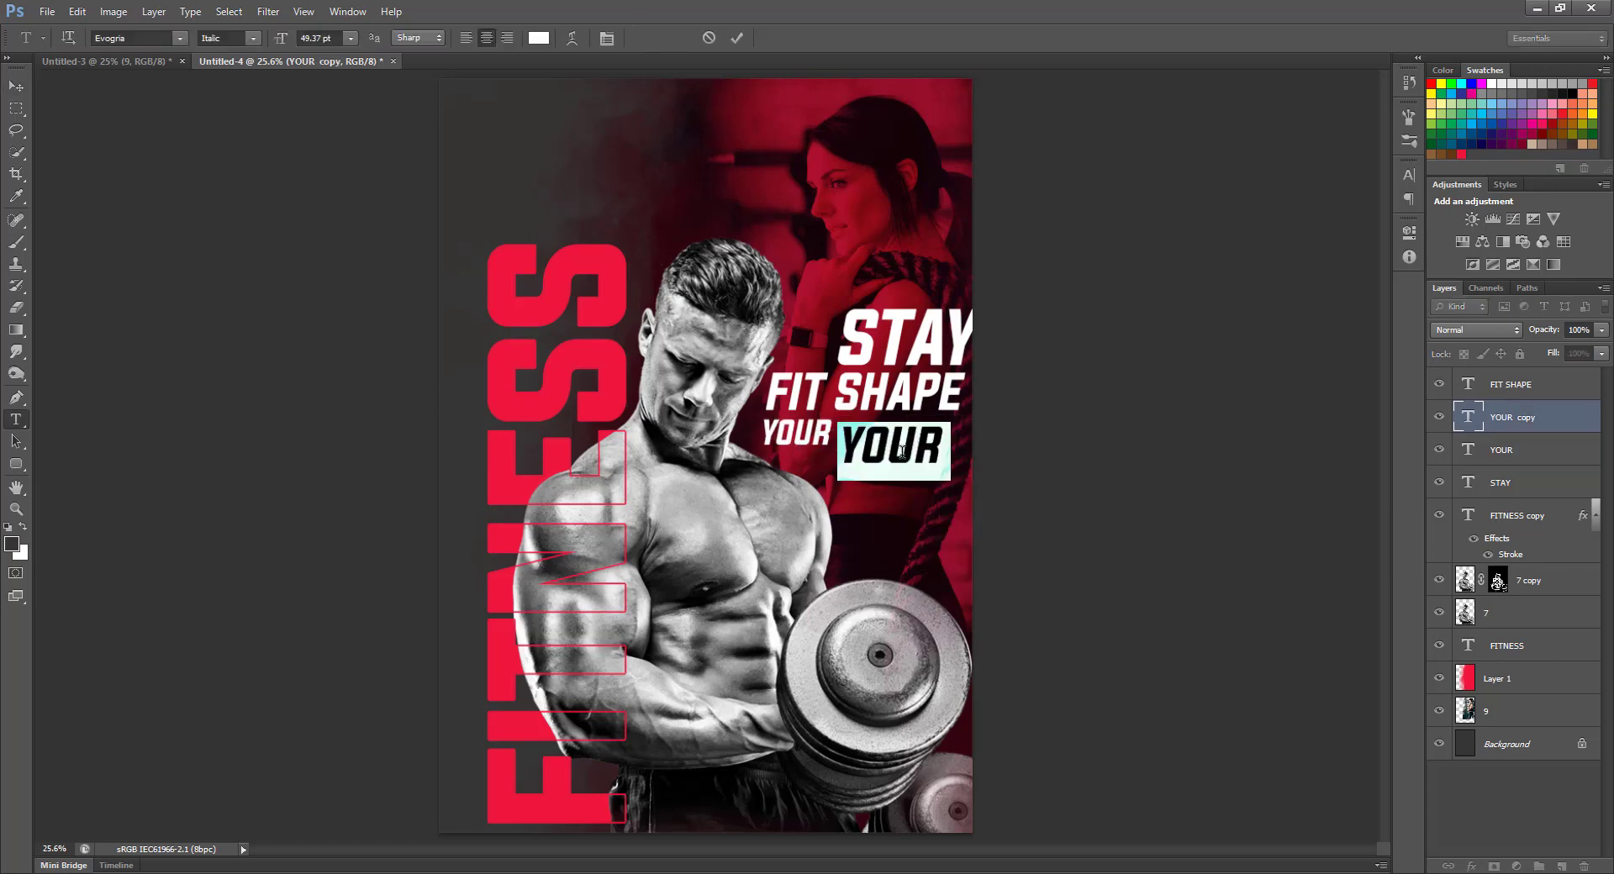
text(BOSY)
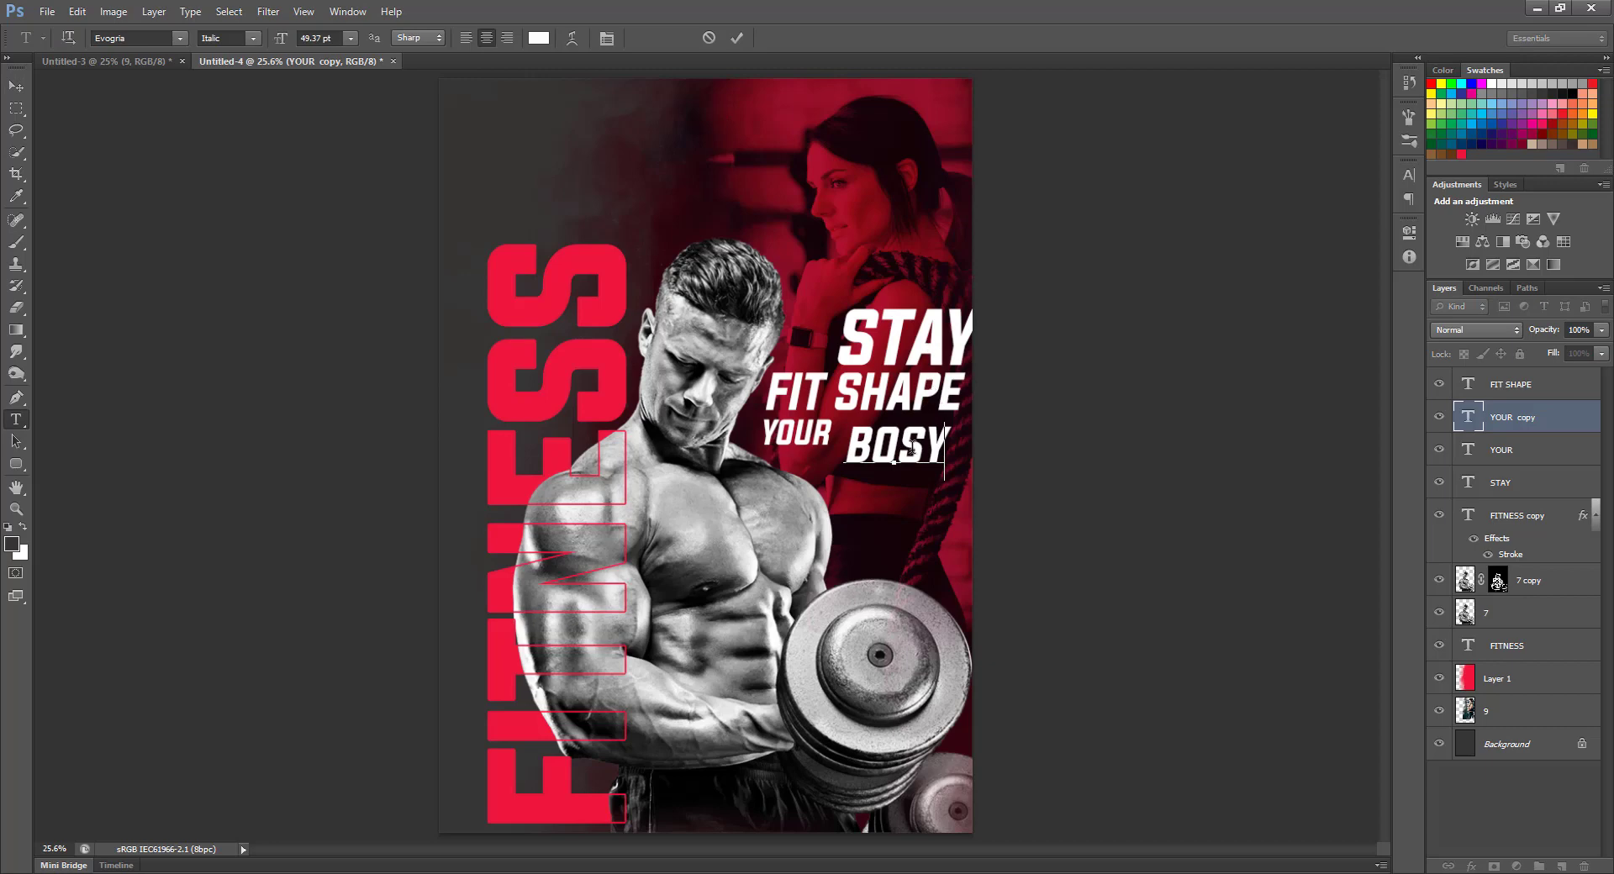
drag(923, 447, 898, 448)
text(D)
click(736, 38)
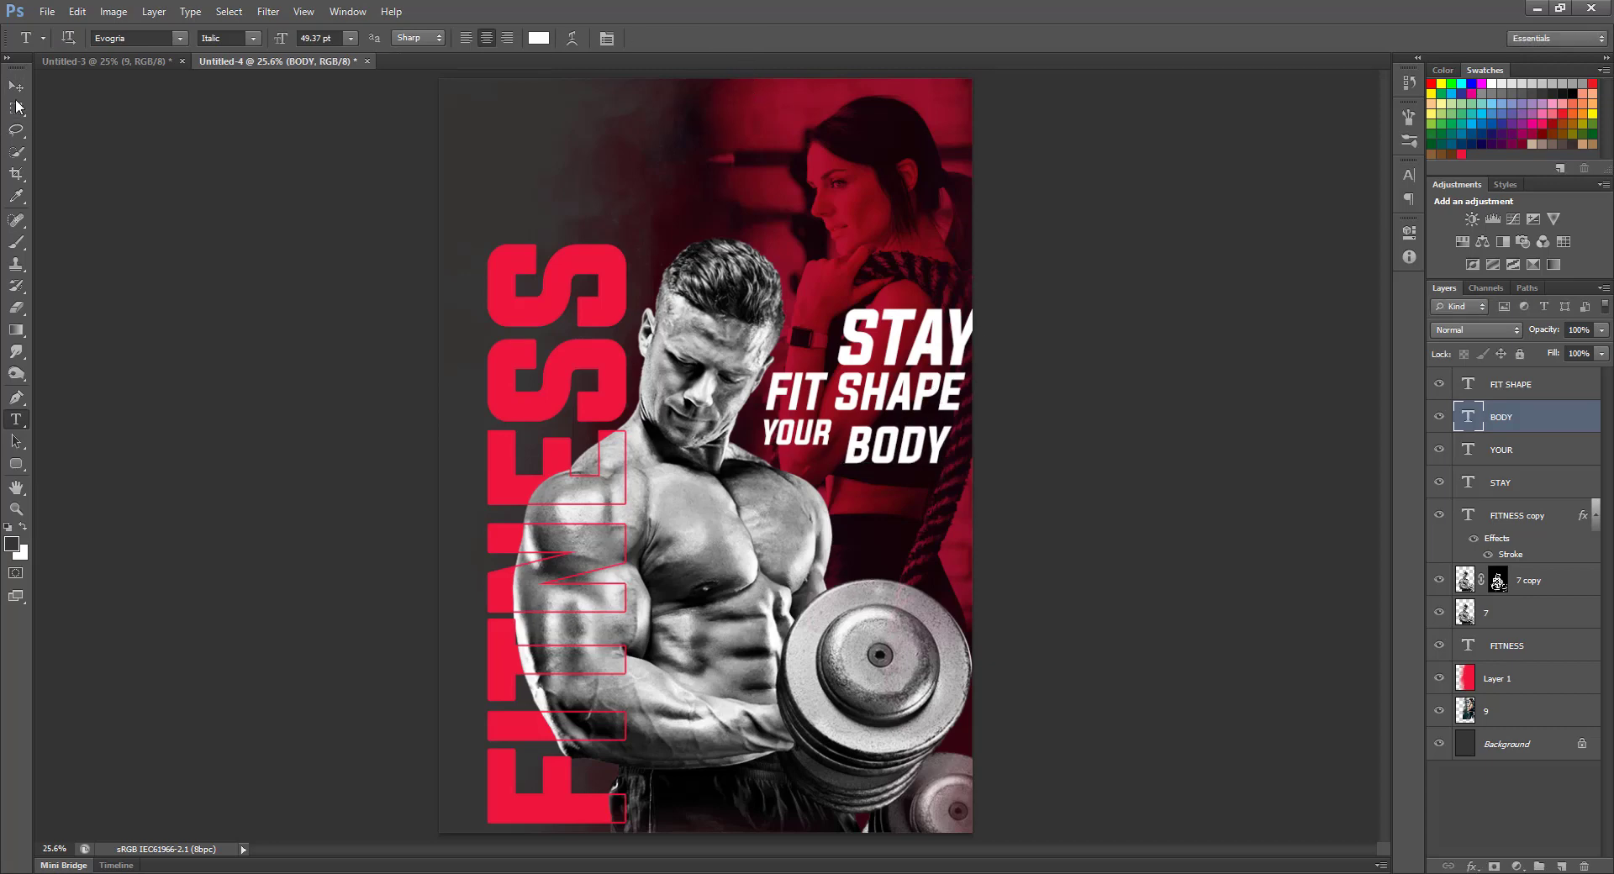
Step: Move BODY close against YOUR and enlarge it to about 114% so it ends near SHAPE's edge
key(v)
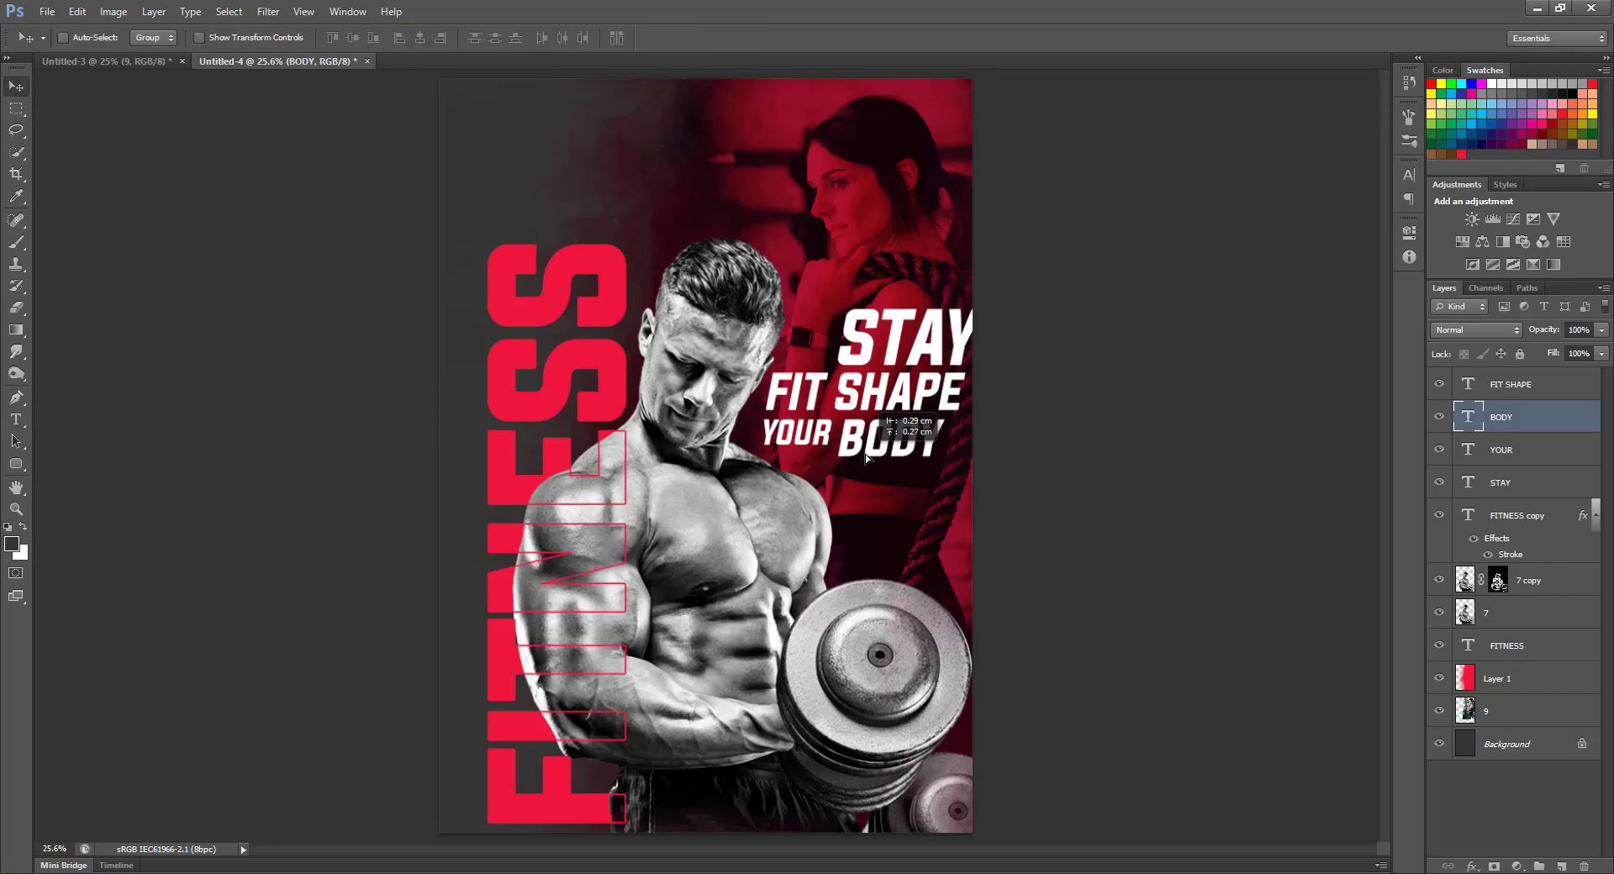
key(ctrl+t)
drag(951, 476, 960, 482)
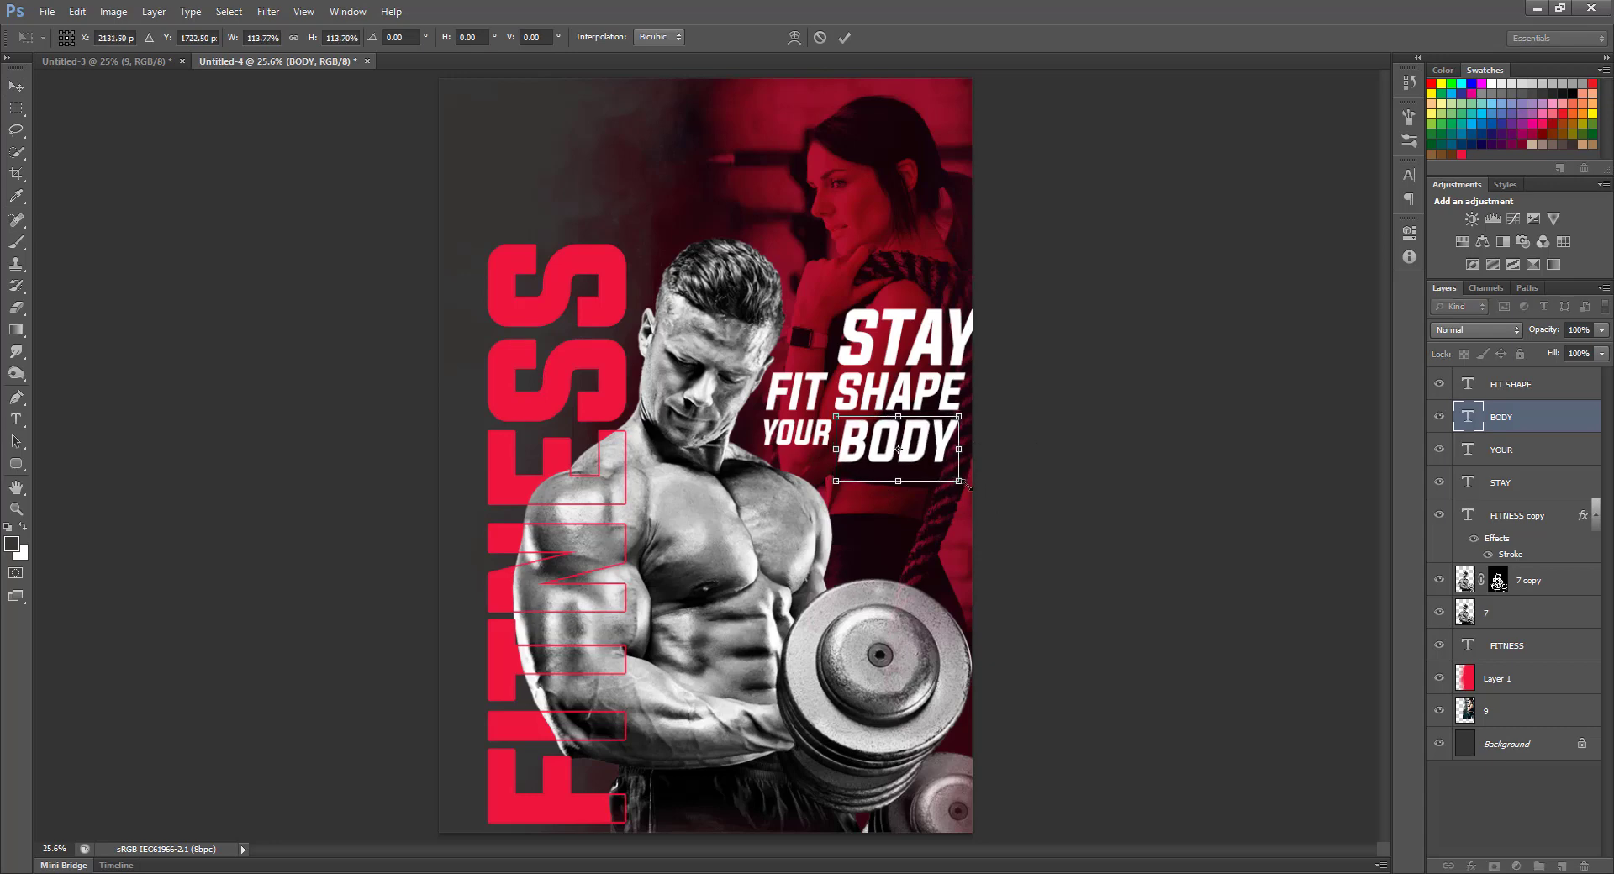
key(Return)
Step: Move the STAY text left and nudge it further so it clears the poster's edge
right_click(936, 326)
click(966, 328)
drag(925, 336, 914, 337)
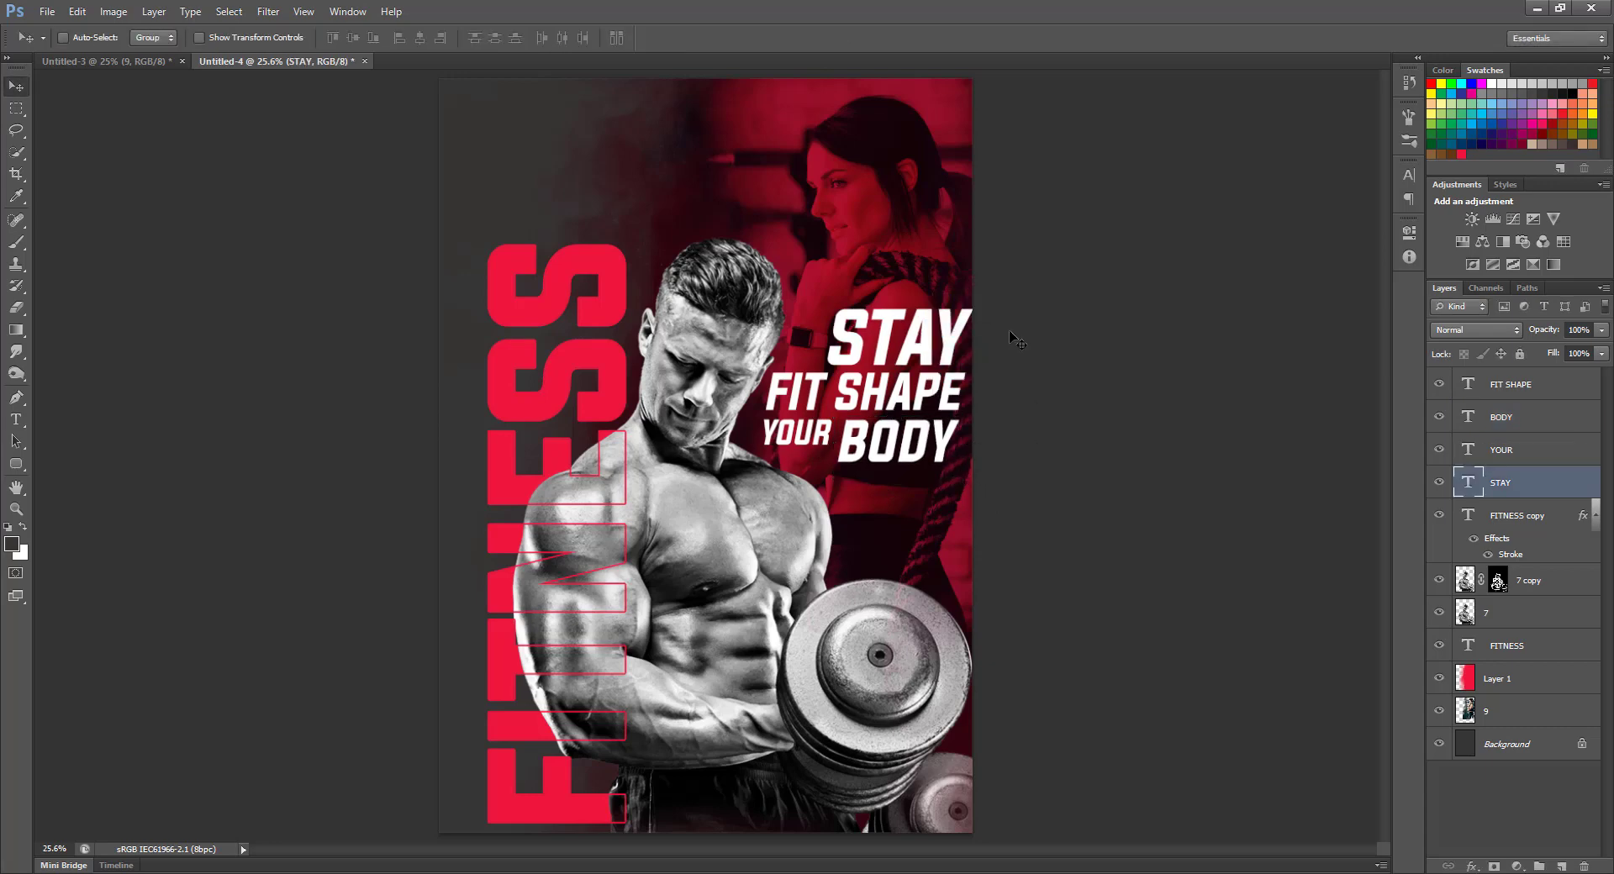
key(Left)
key(Left)
key(Left)
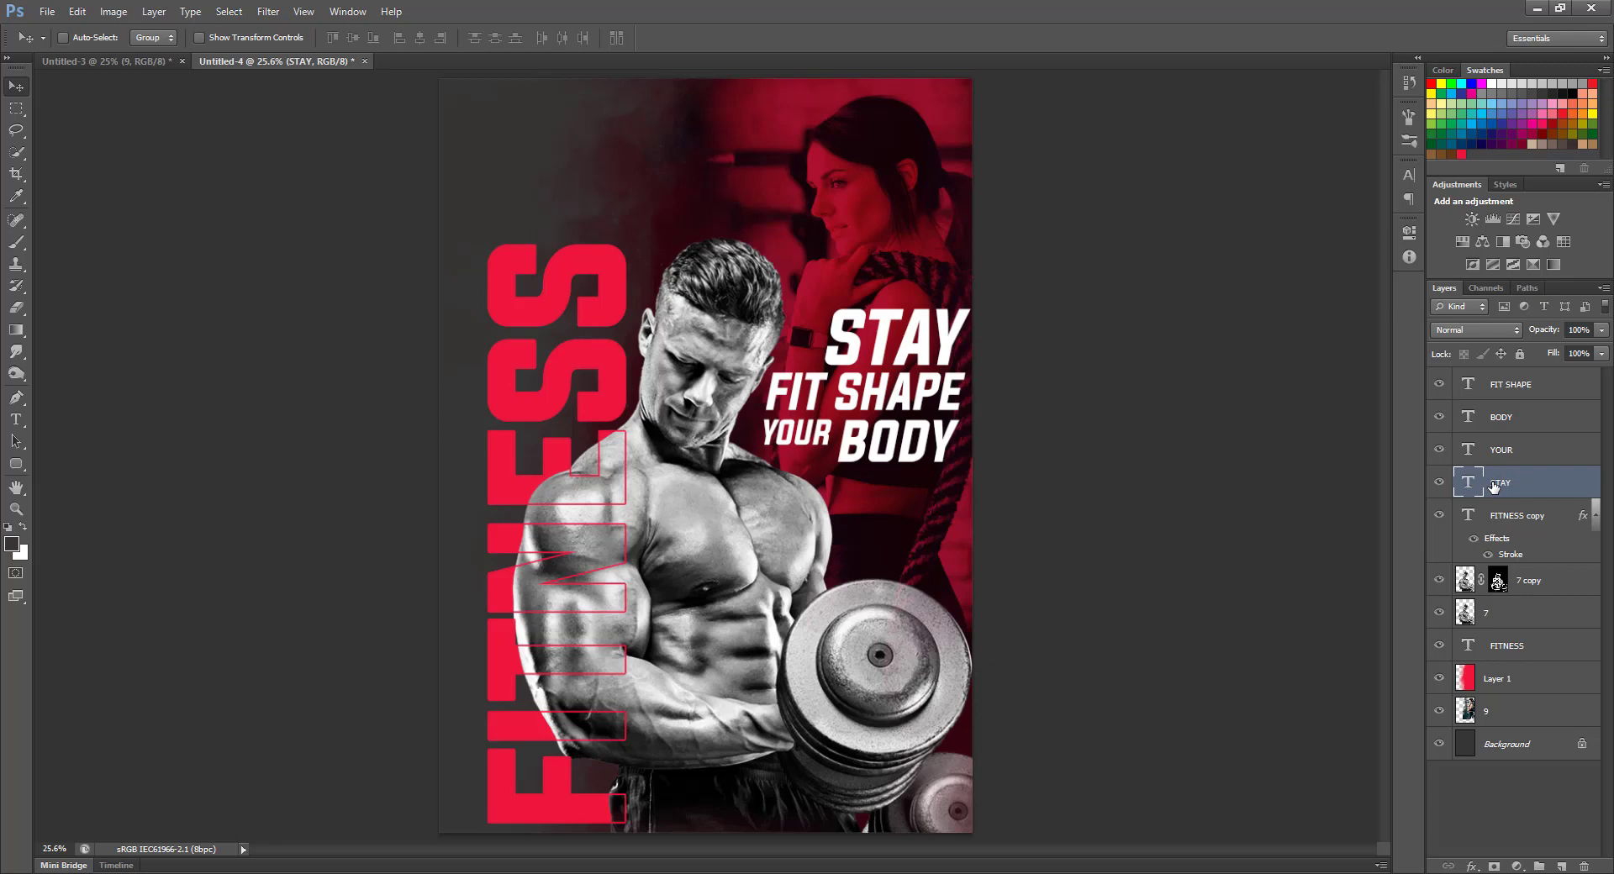
Step: Recolour the BODY text with the saved red swatch
click(1527, 380)
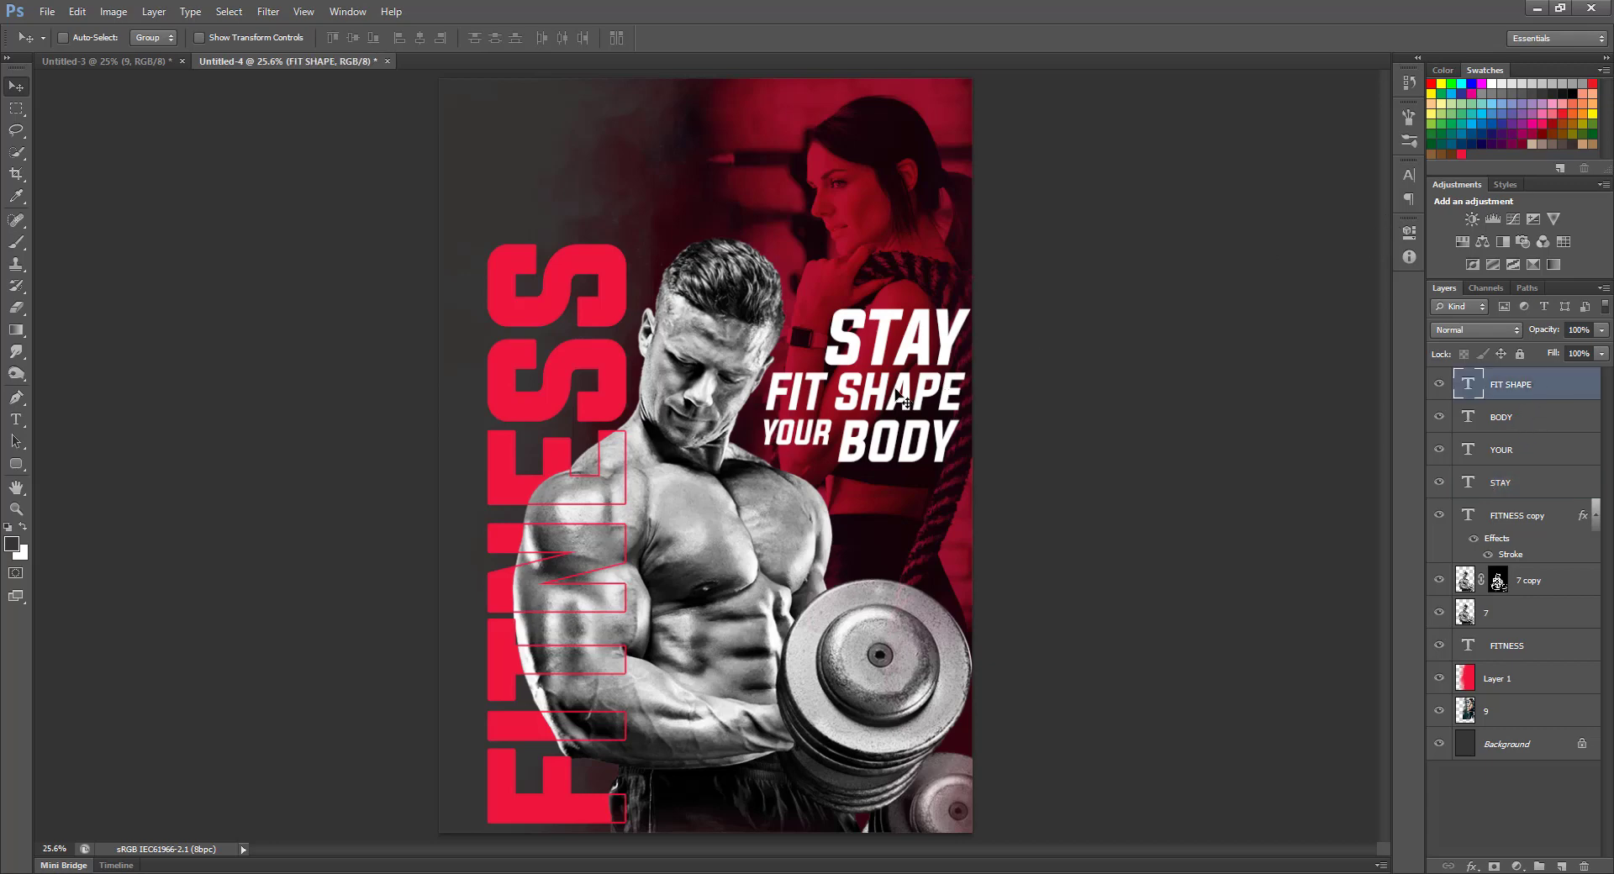
click(1527, 419)
click(1409, 175)
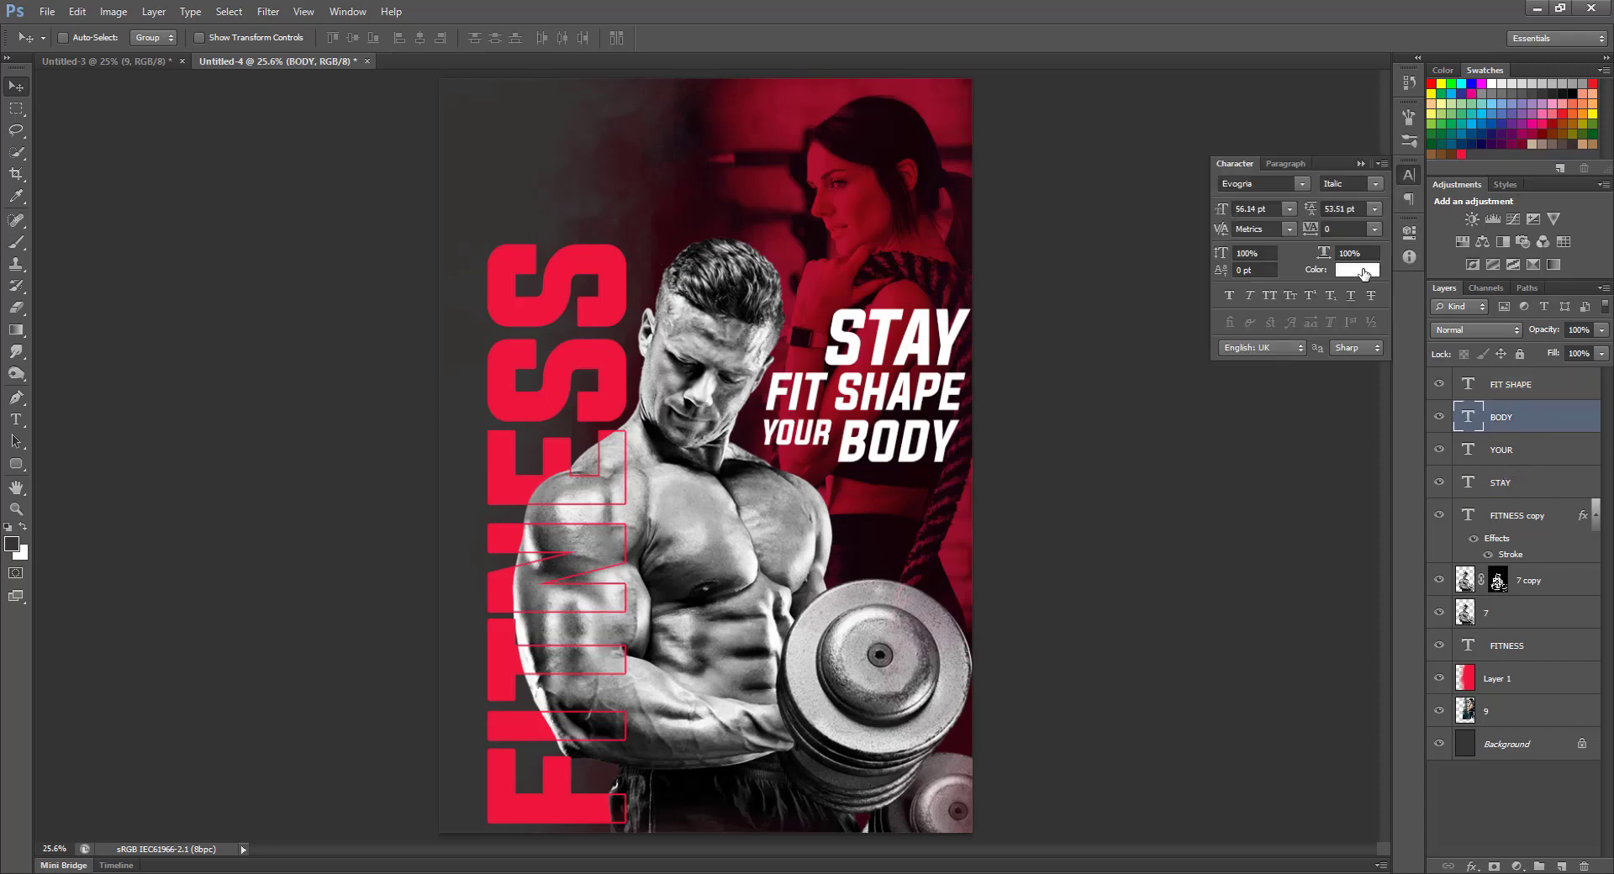
click(1357, 269)
click(1463, 154)
key(Return)
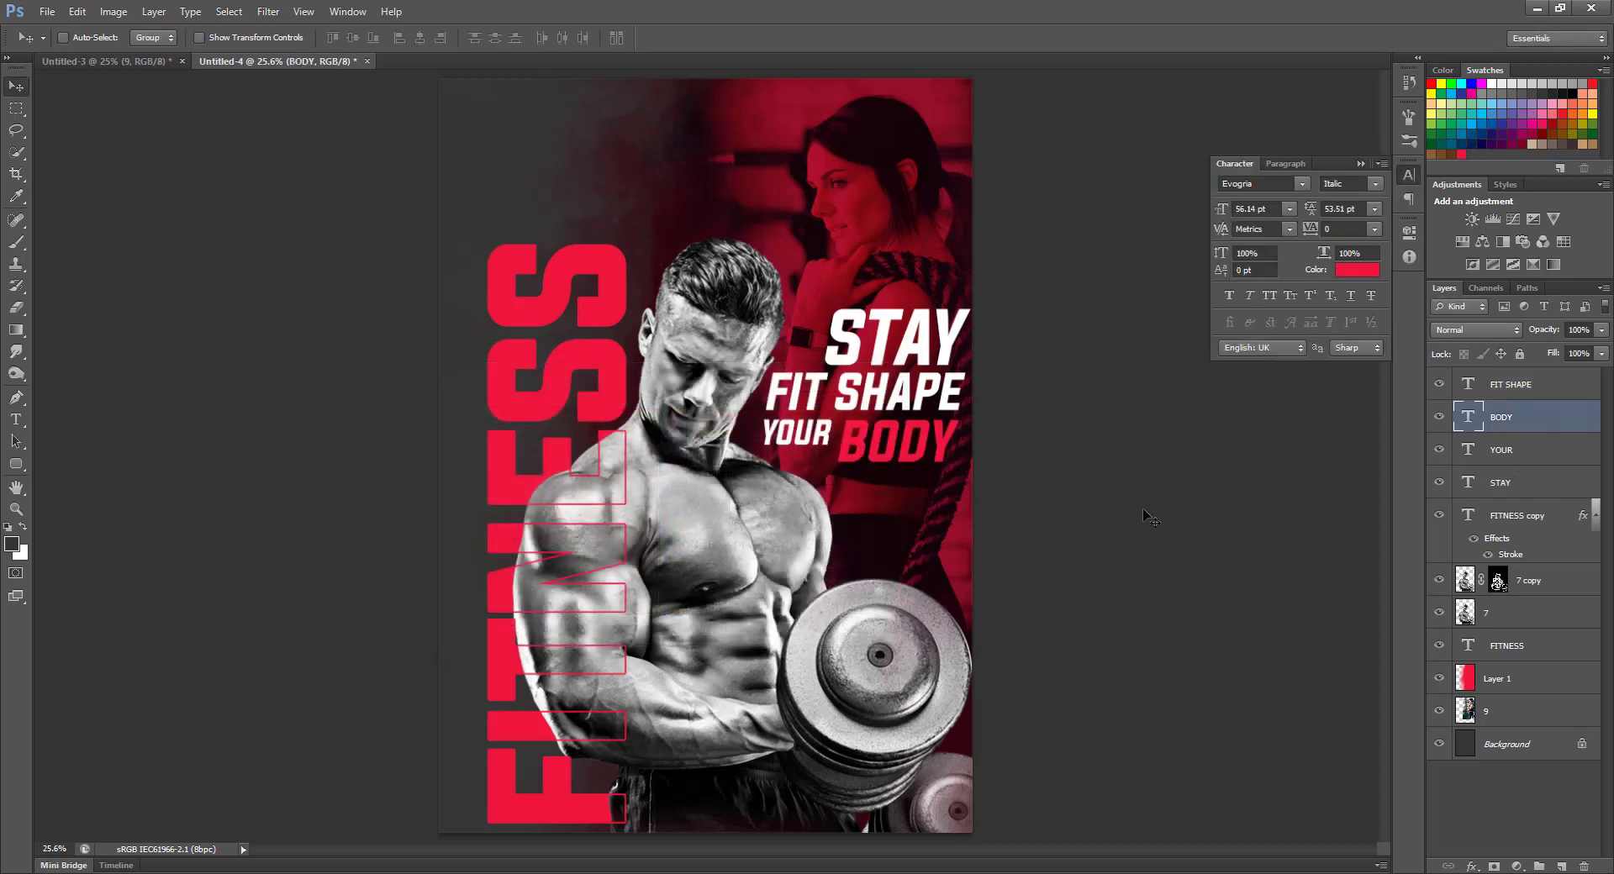
Step: Recolour the YOUR text red (f0173f)
click(1523, 461)
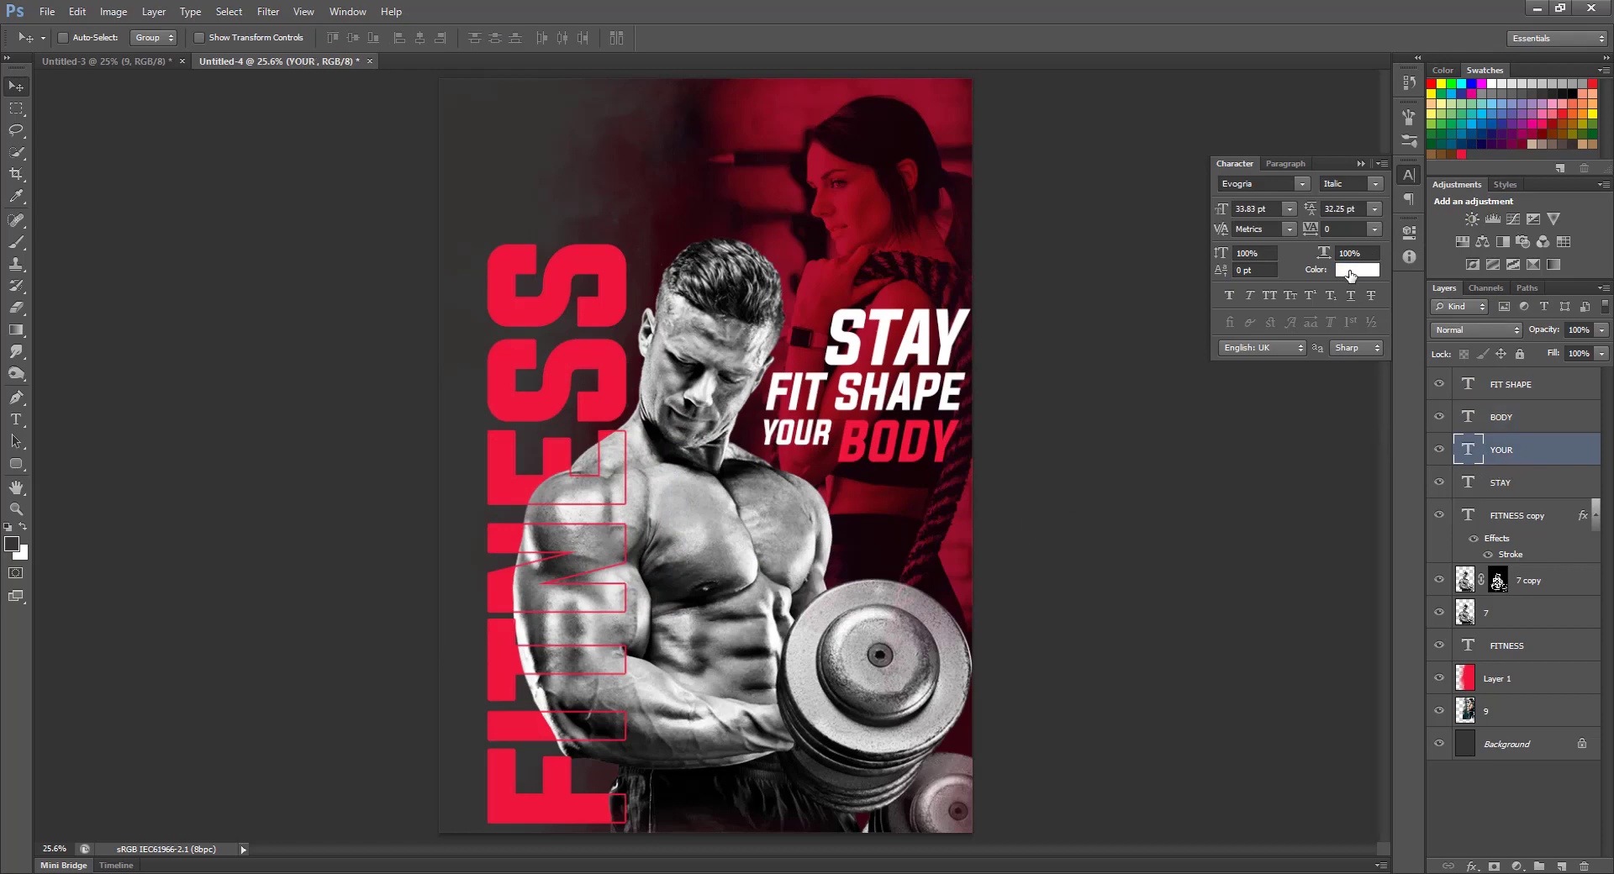
click(1357, 269)
click(1462, 153)
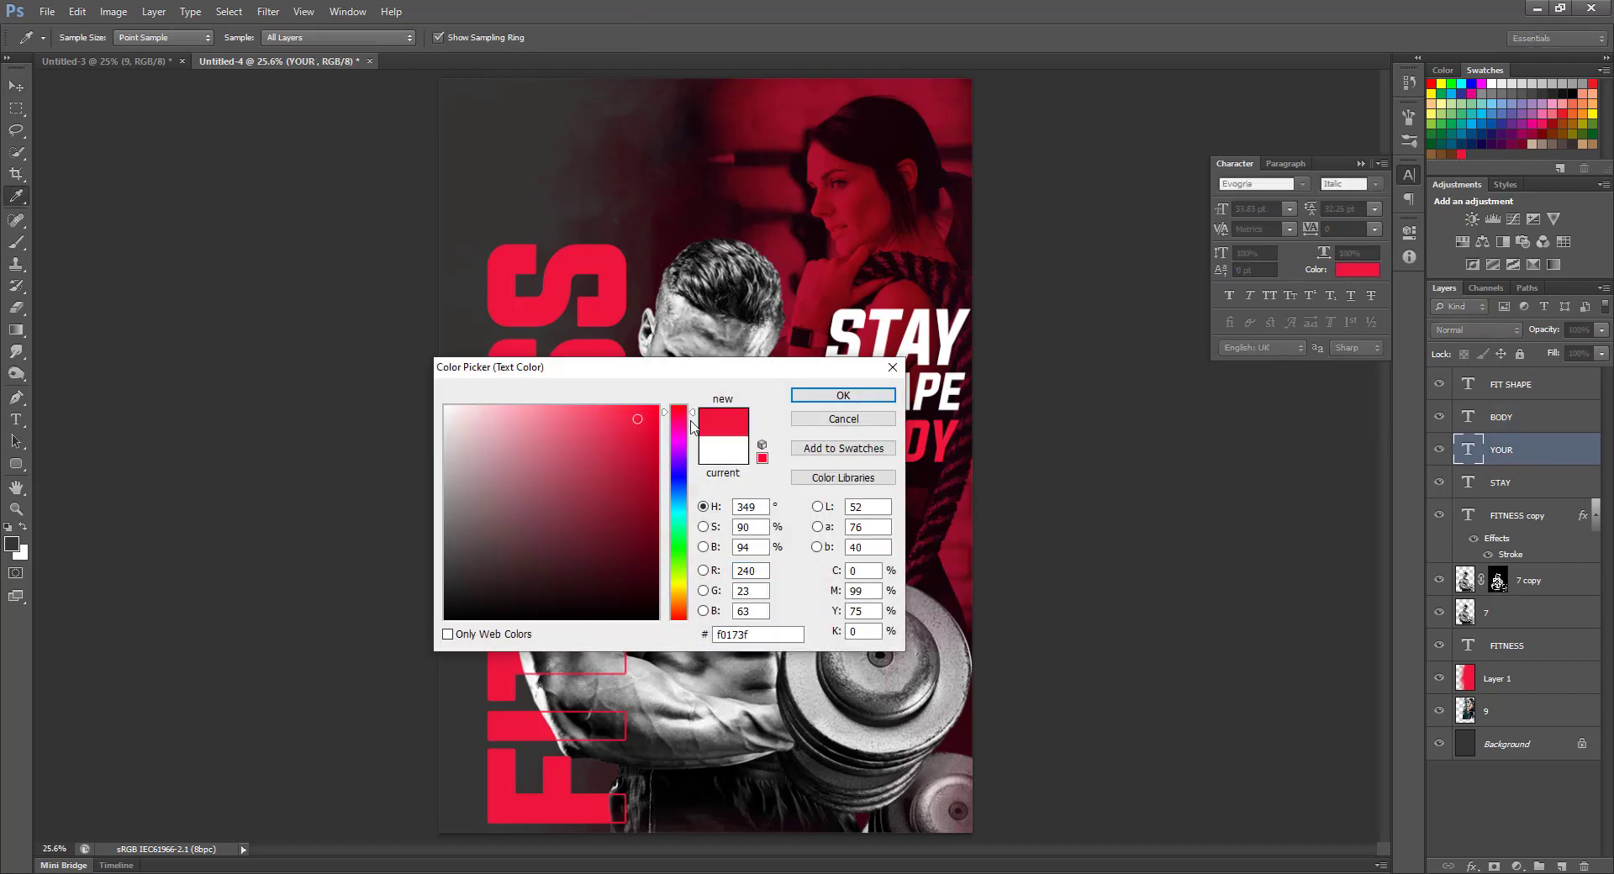
click(843, 395)
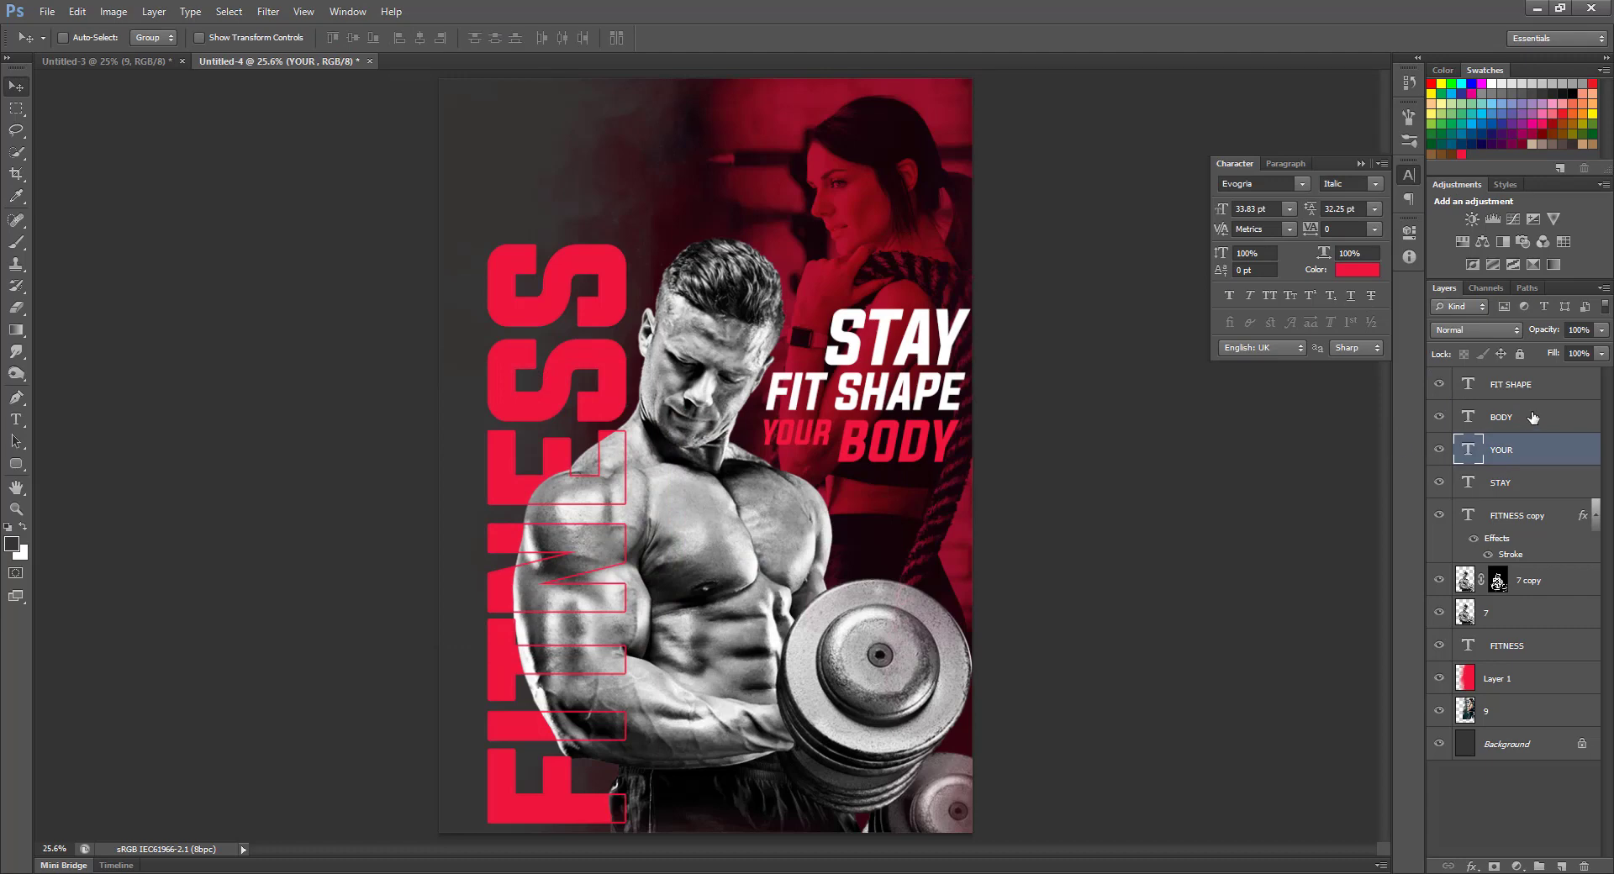
Step: Recolour only the word SHAPE in the FIT SHAPE line red (f0173f)
key(t)
double_click(900, 391)
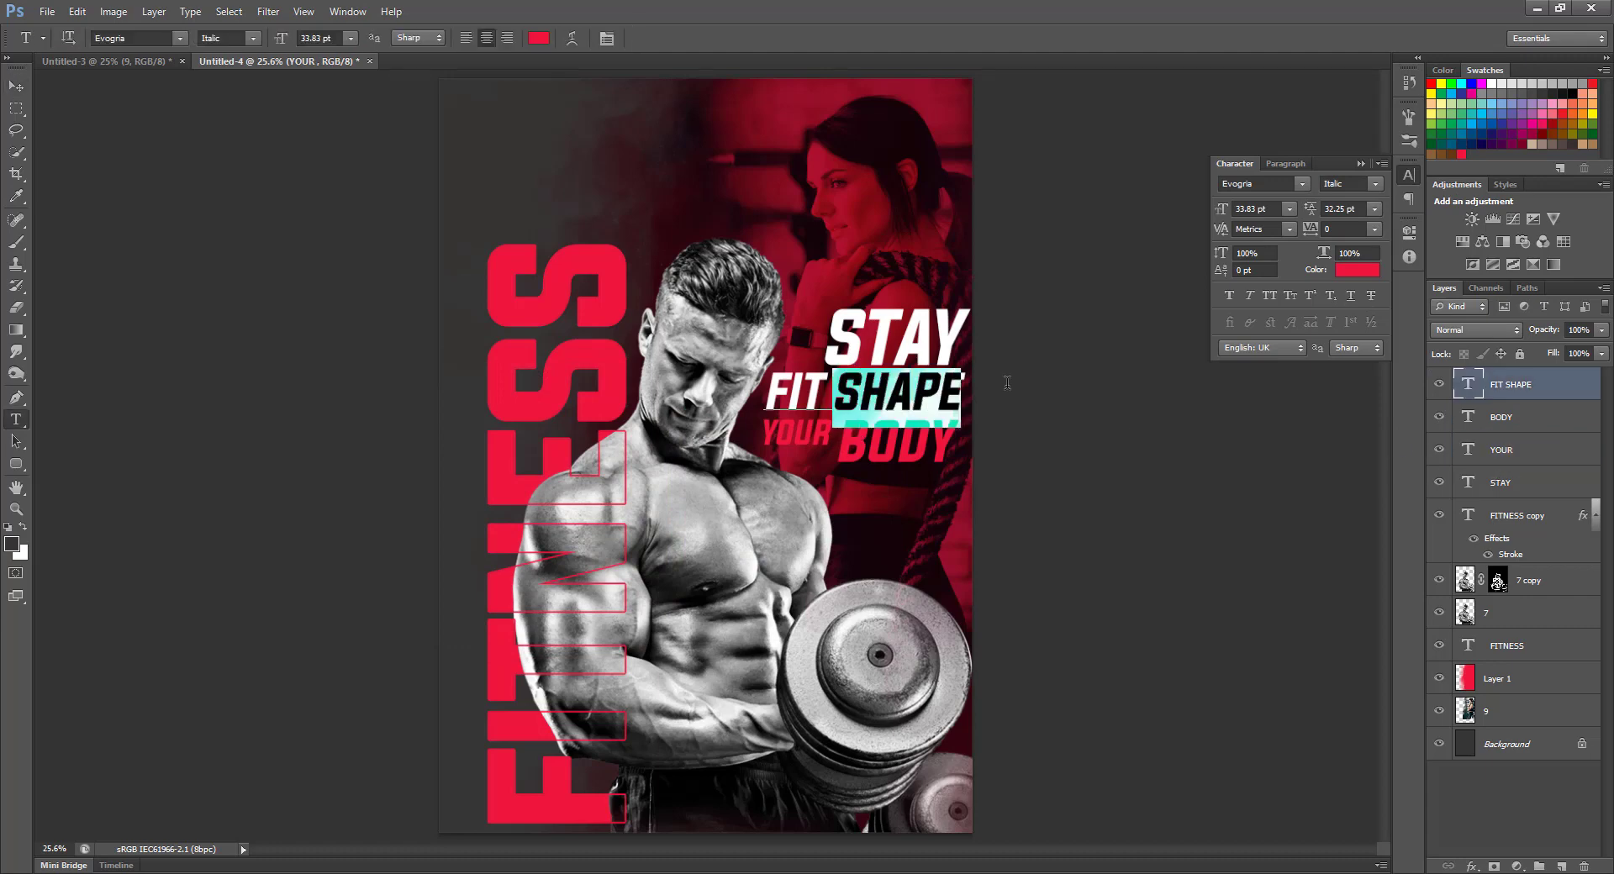
click(1357, 269)
click(1461, 153)
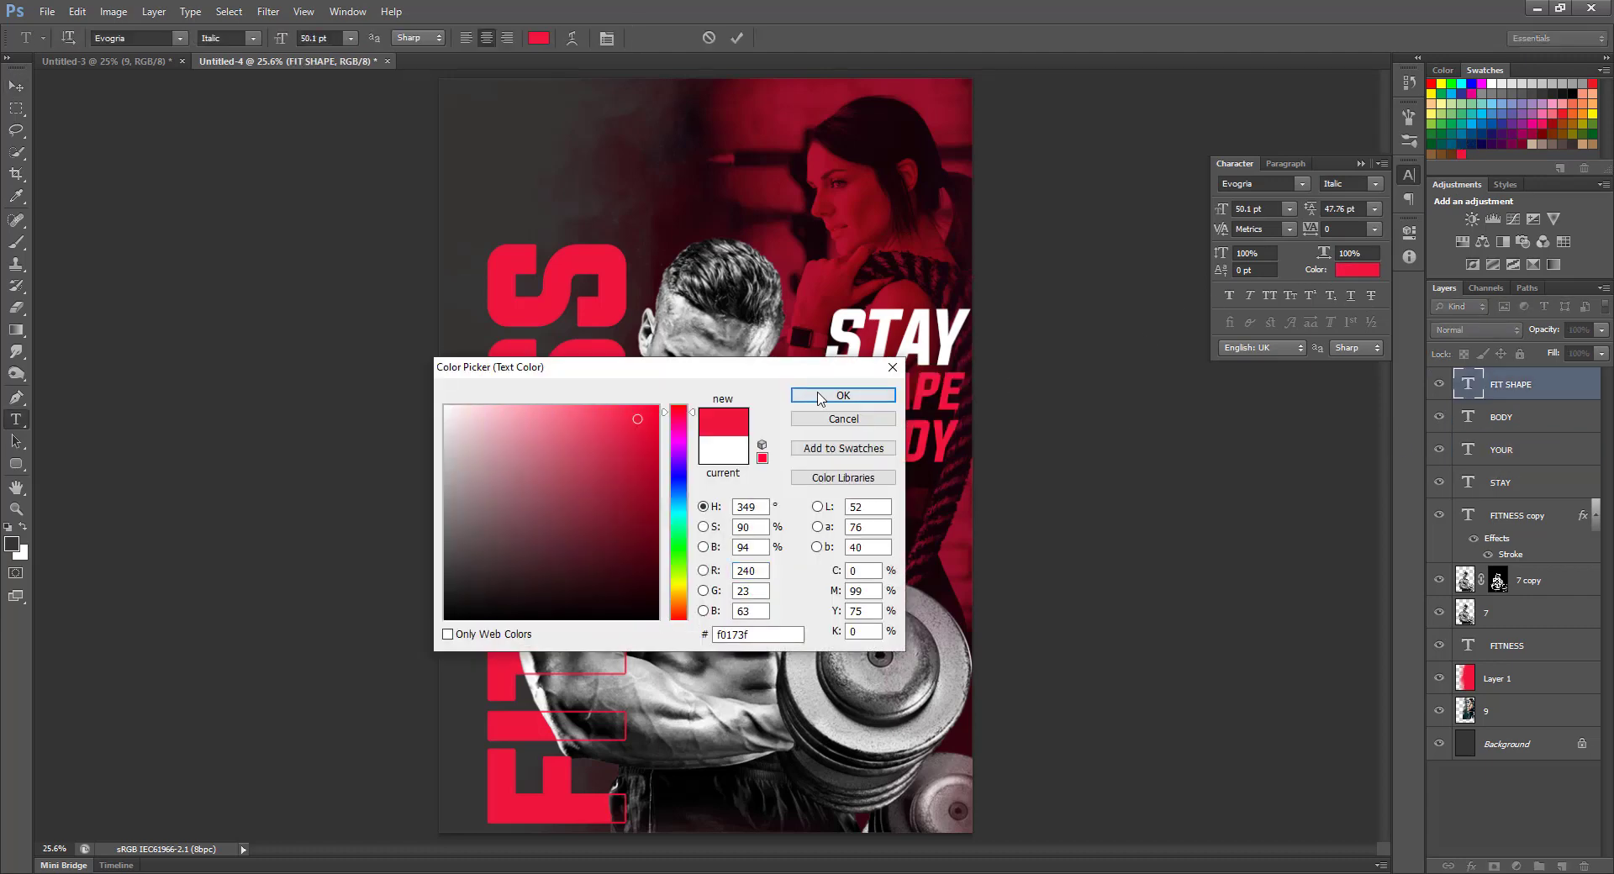
click(843, 395)
click(1359, 163)
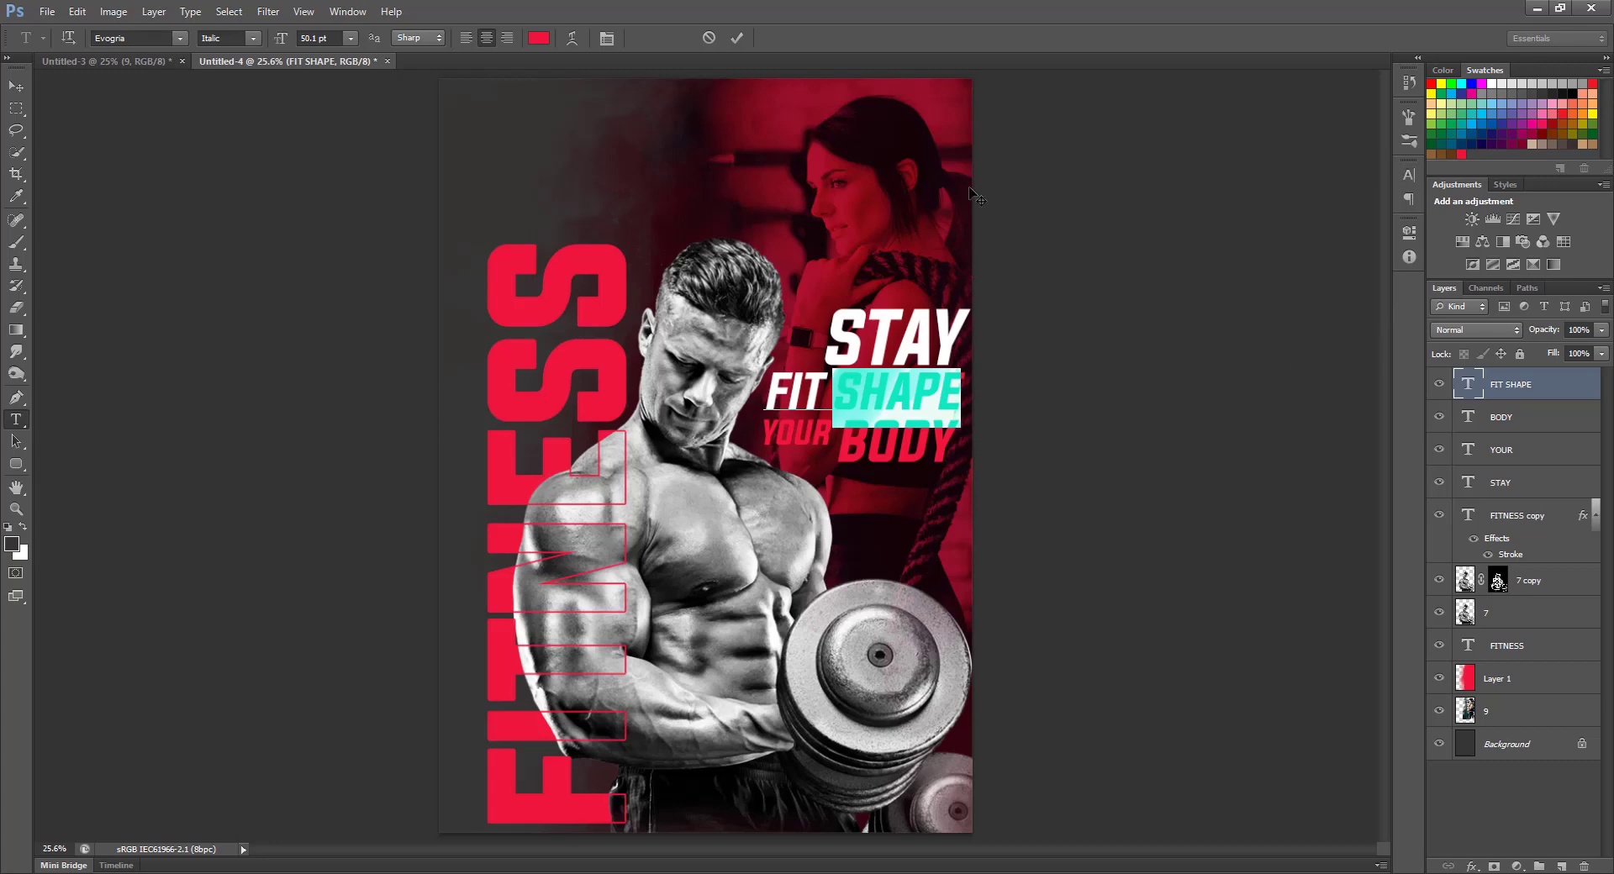
click(744, 38)
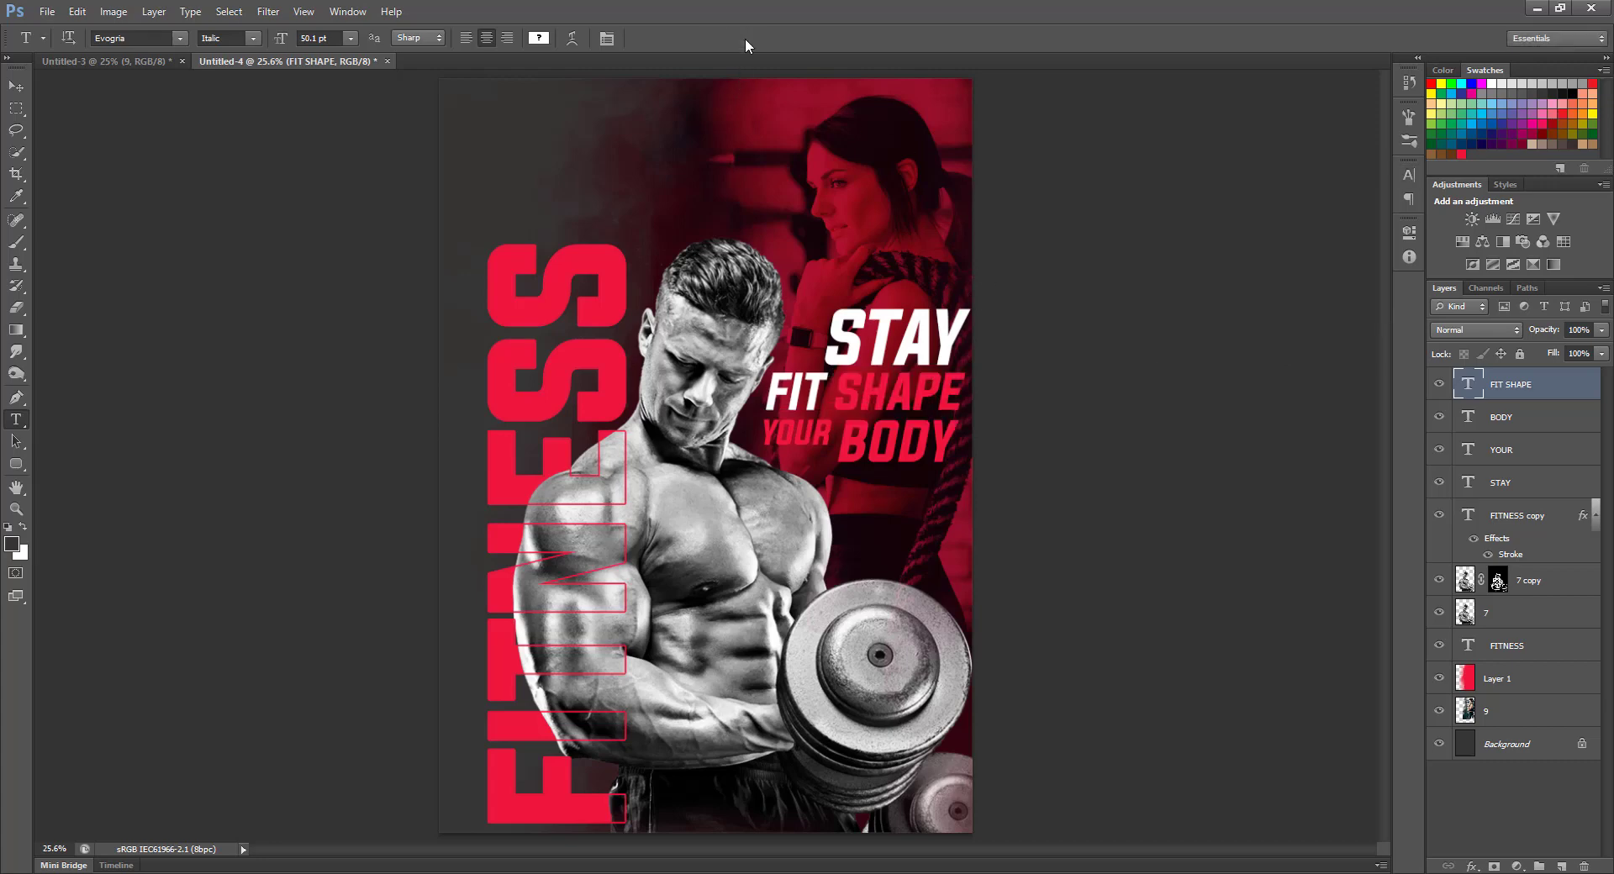
double_click(1569, 481)
click(1091, 634)
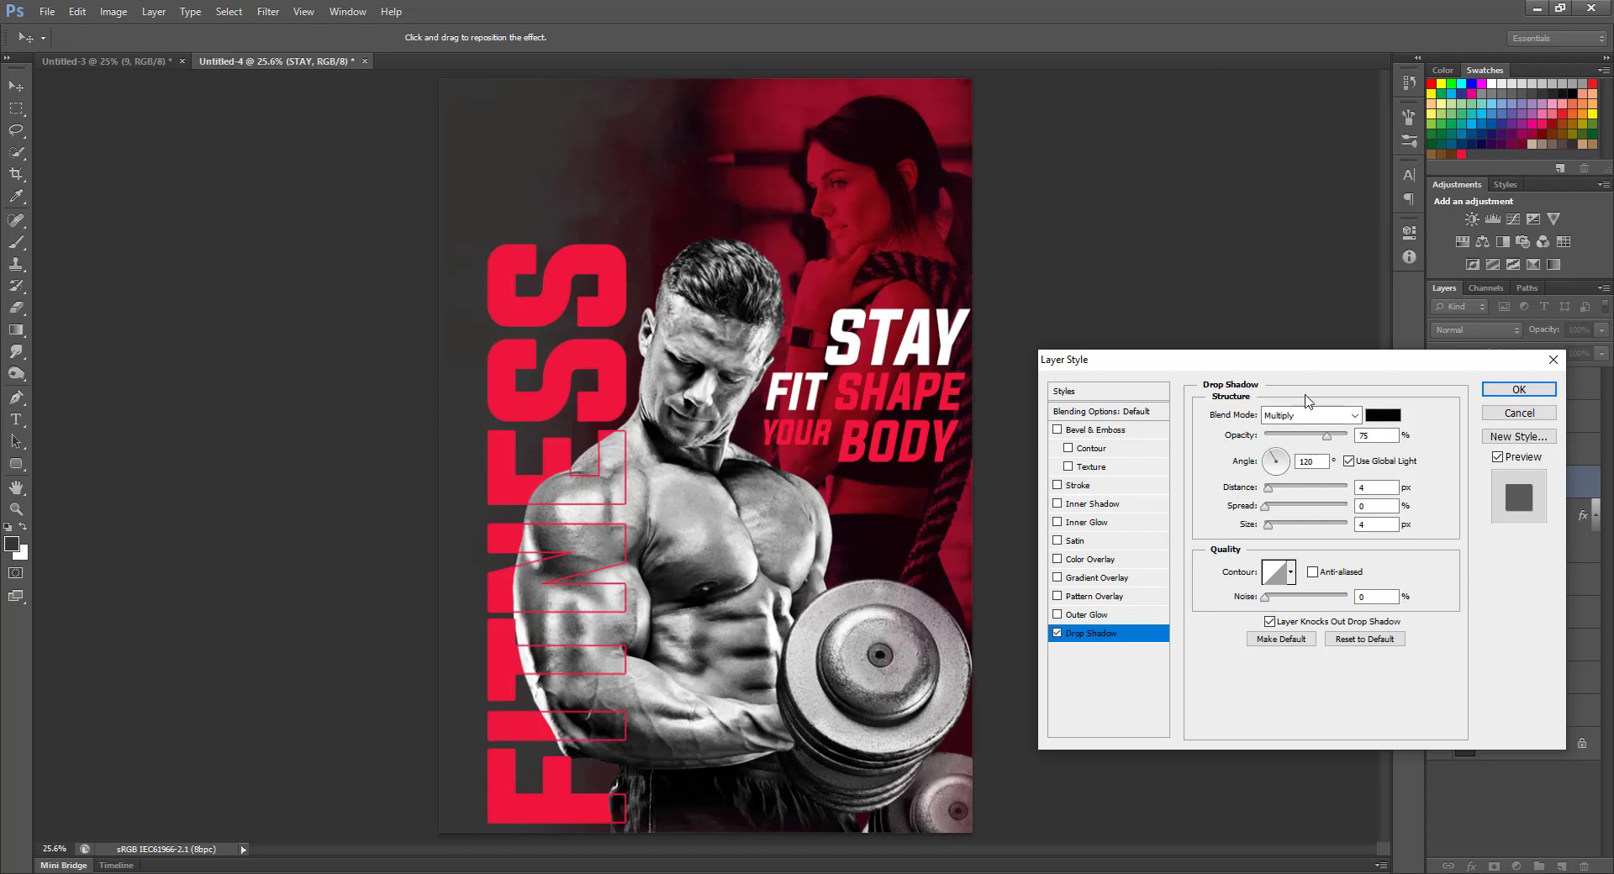
drag(1324, 369, 410, 275)
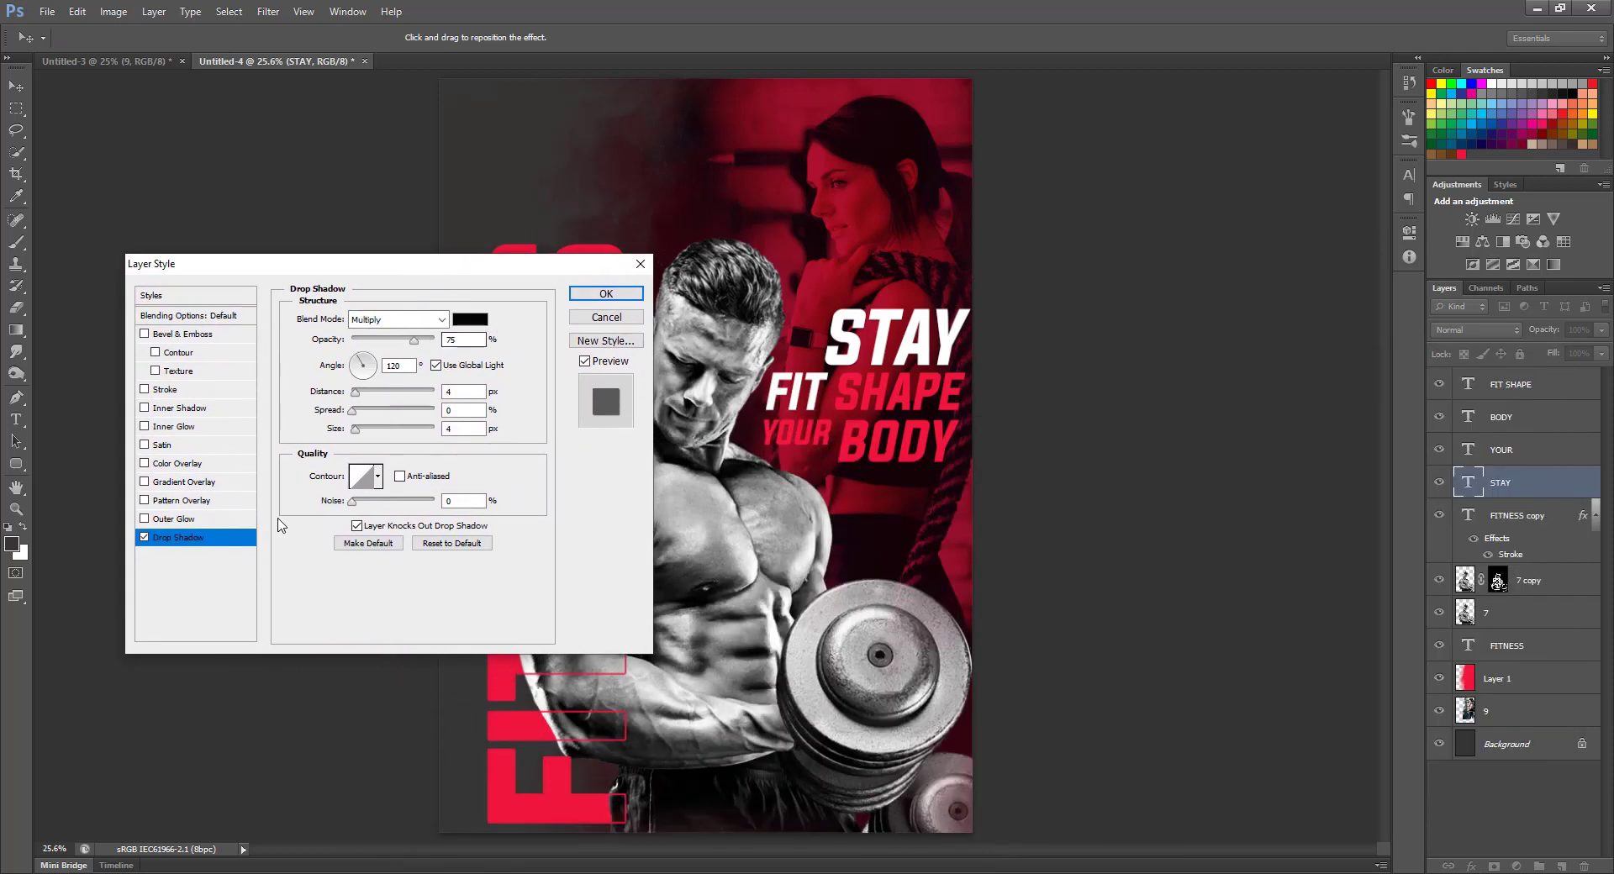
drag(355, 392, 390, 400)
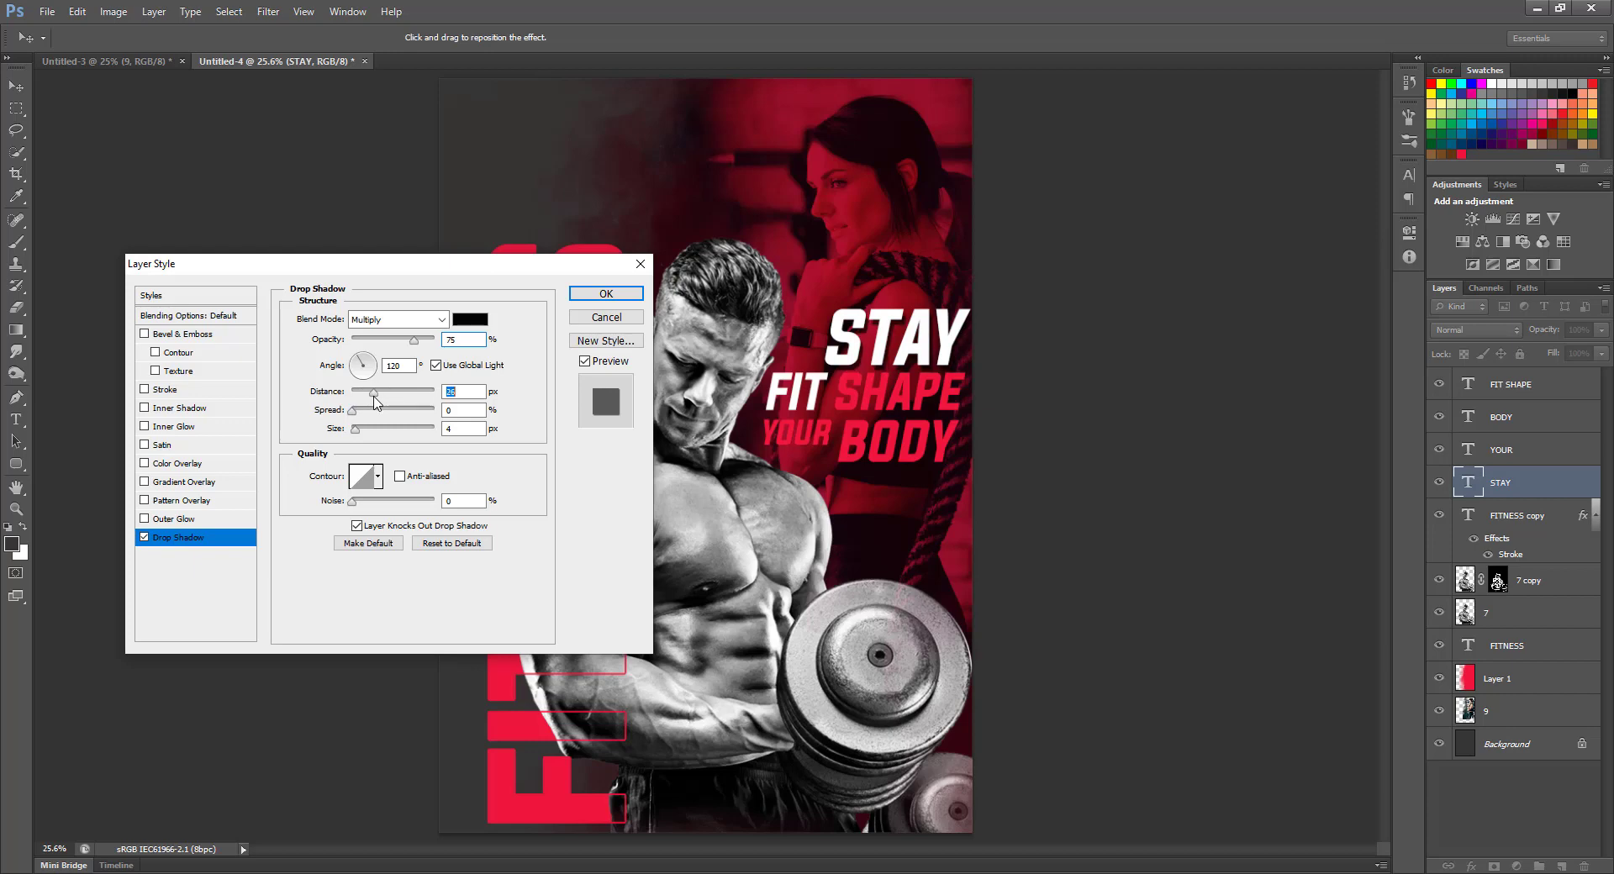
click(606, 317)
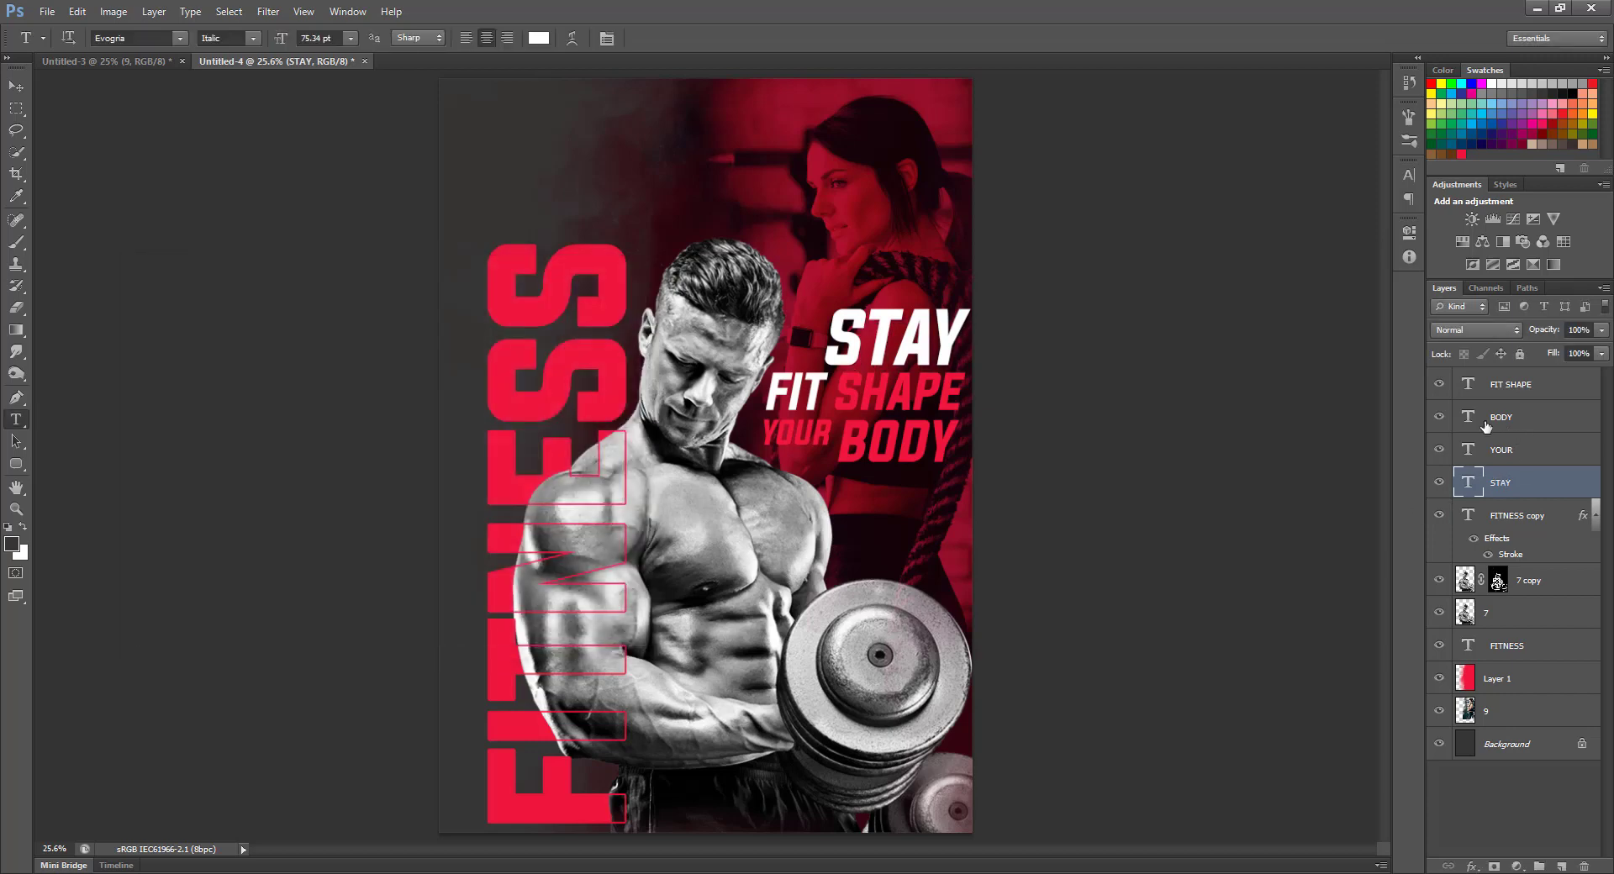
click(1566, 415)
double_click(1584, 416)
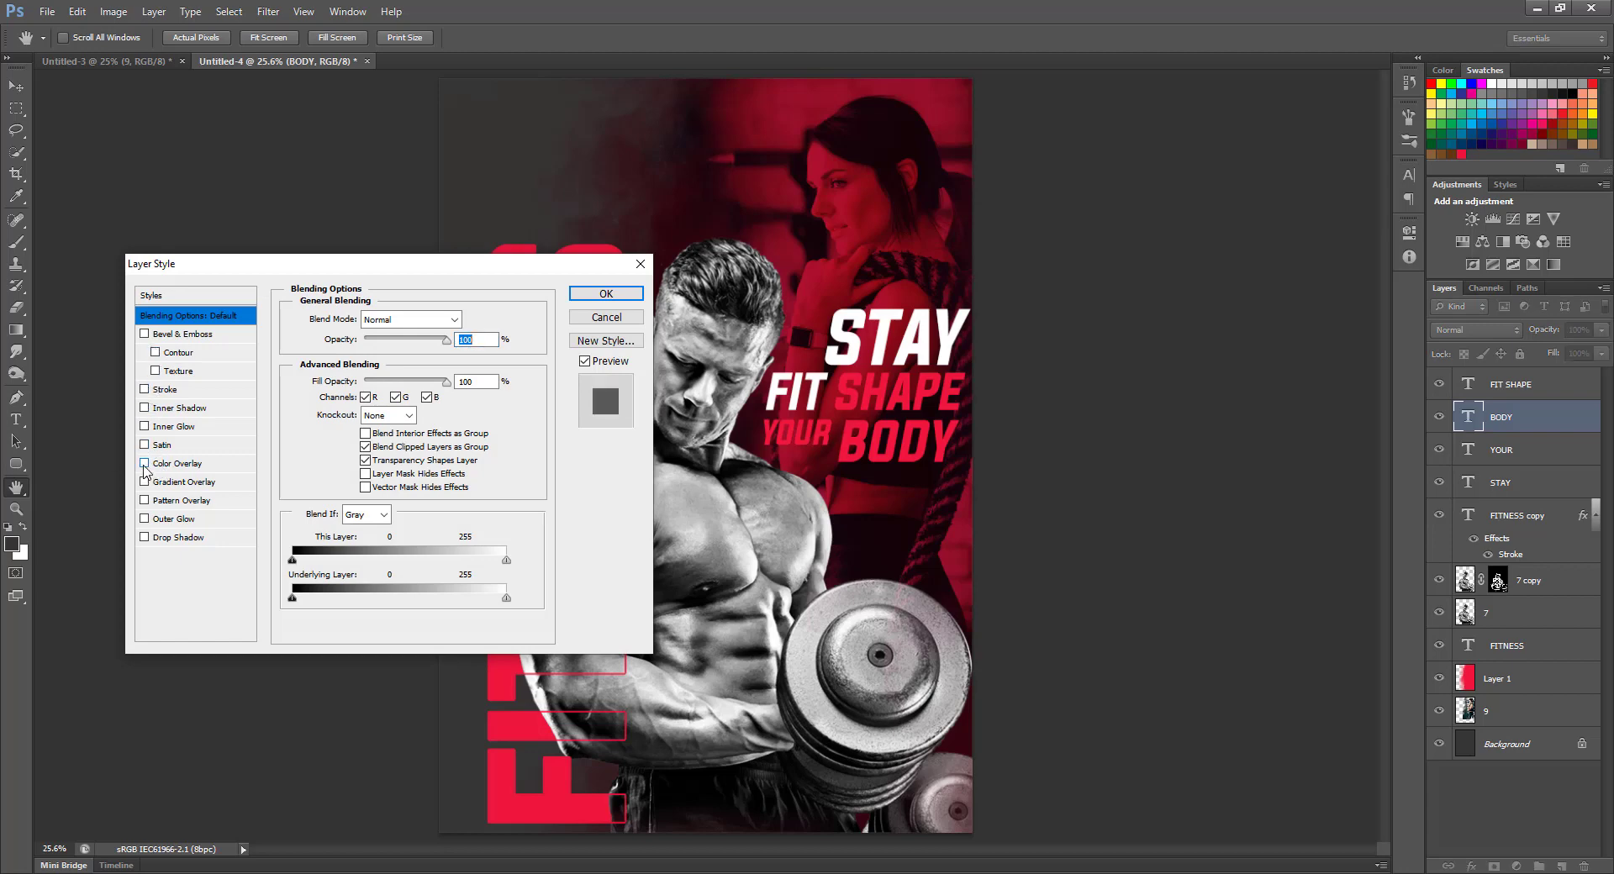
click(144, 538)
click(145, 537)
click(145, 519)
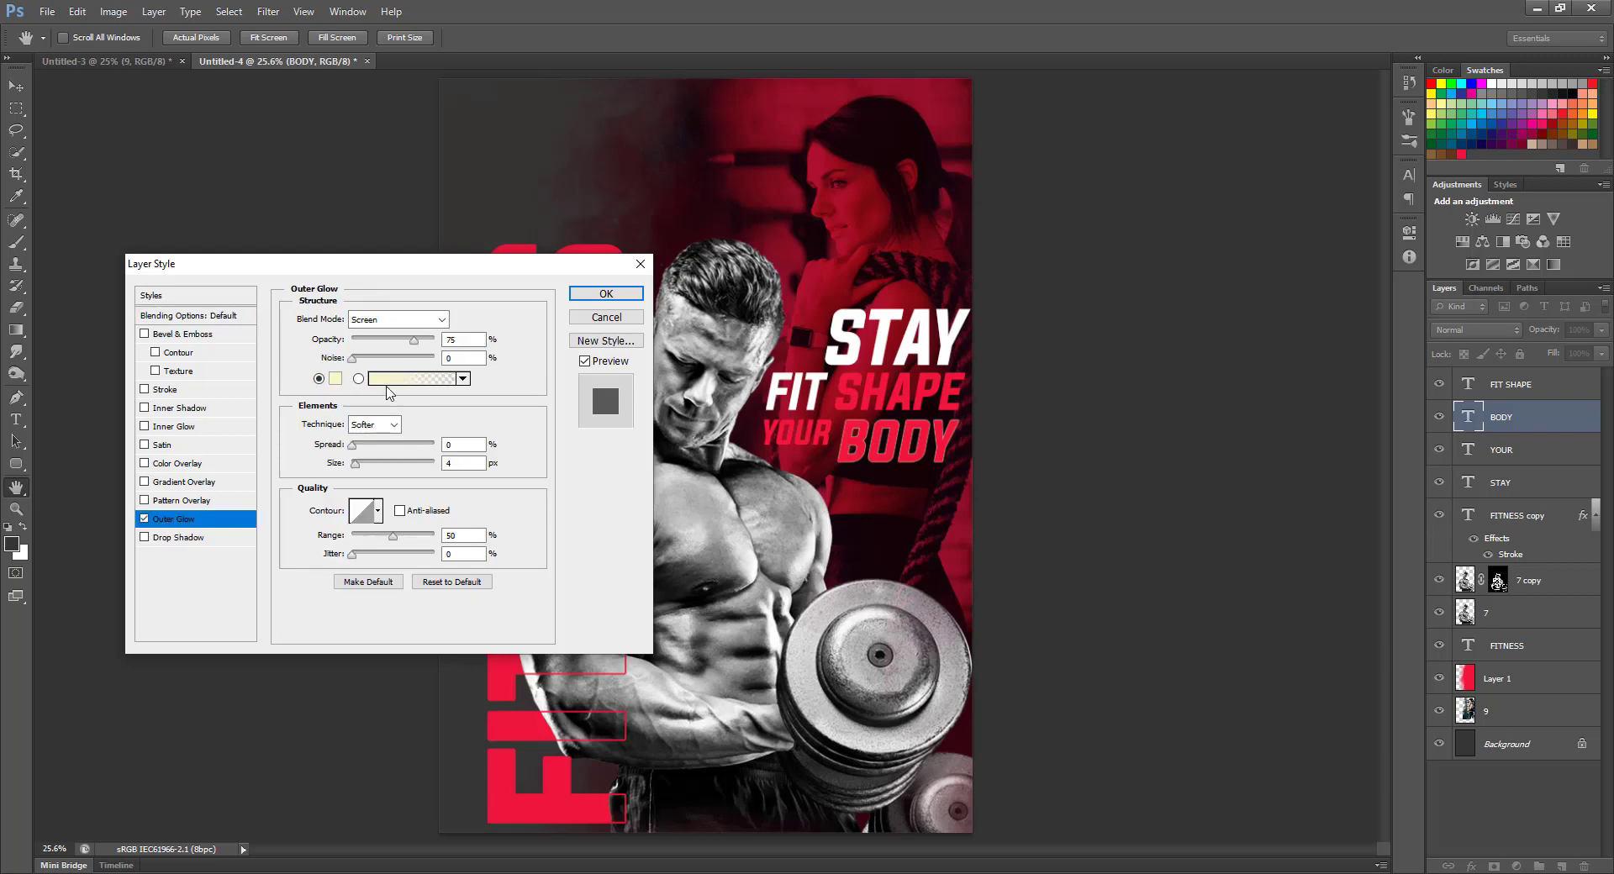
mouse_move(355, 463)
mouse_down()
mouse_move(363, 444)
mouse_move(358, 463)
mouse_up()
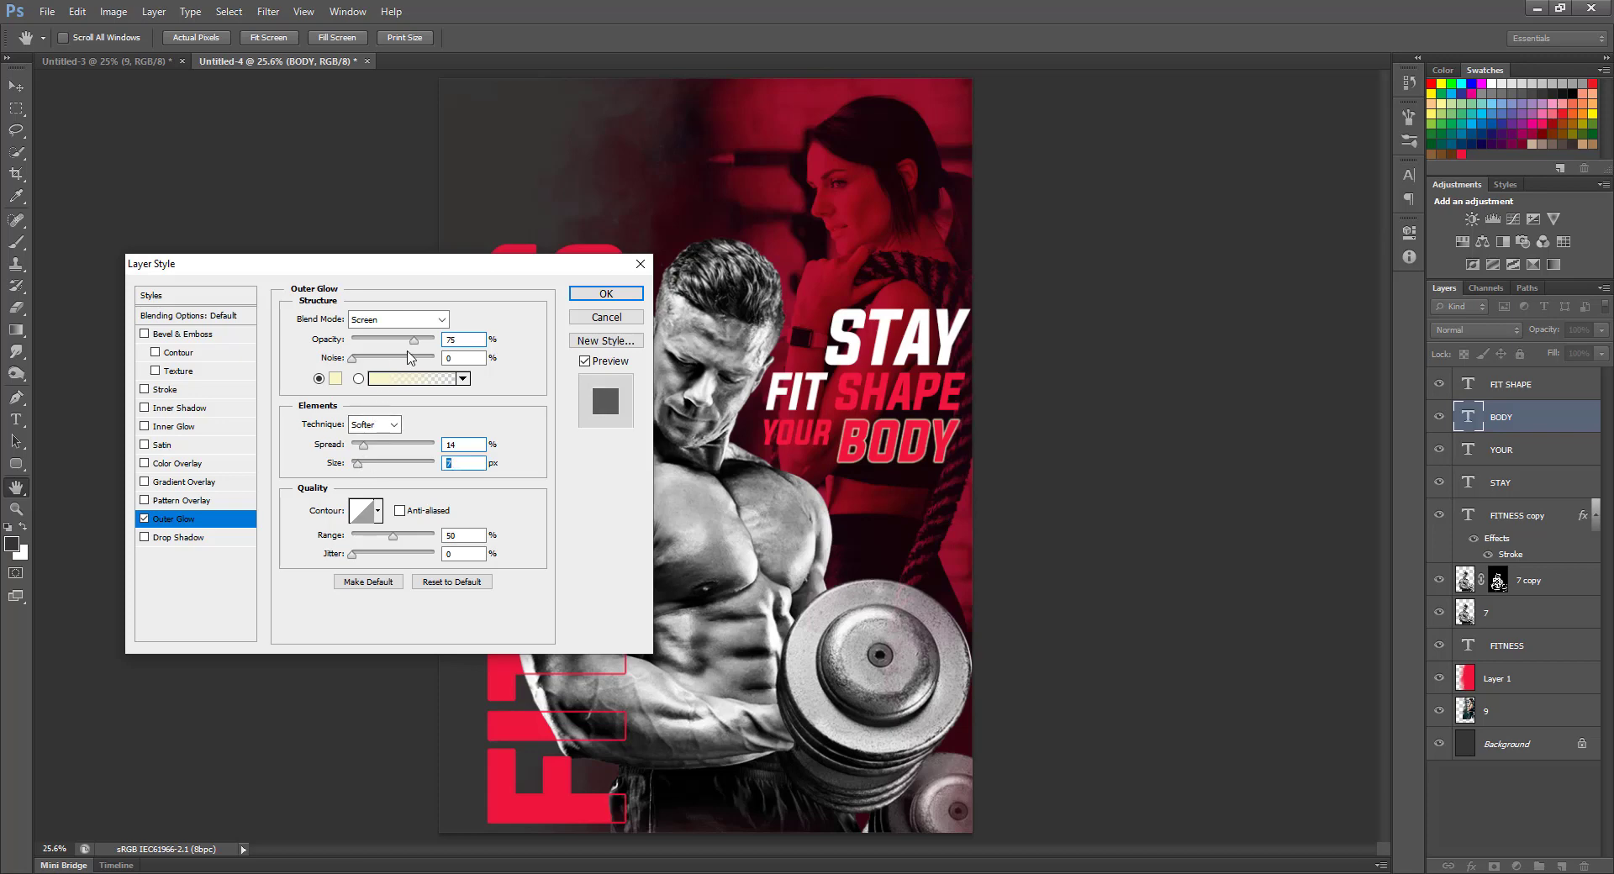
drag(415, 340, 418, 343)
click(327, 379)
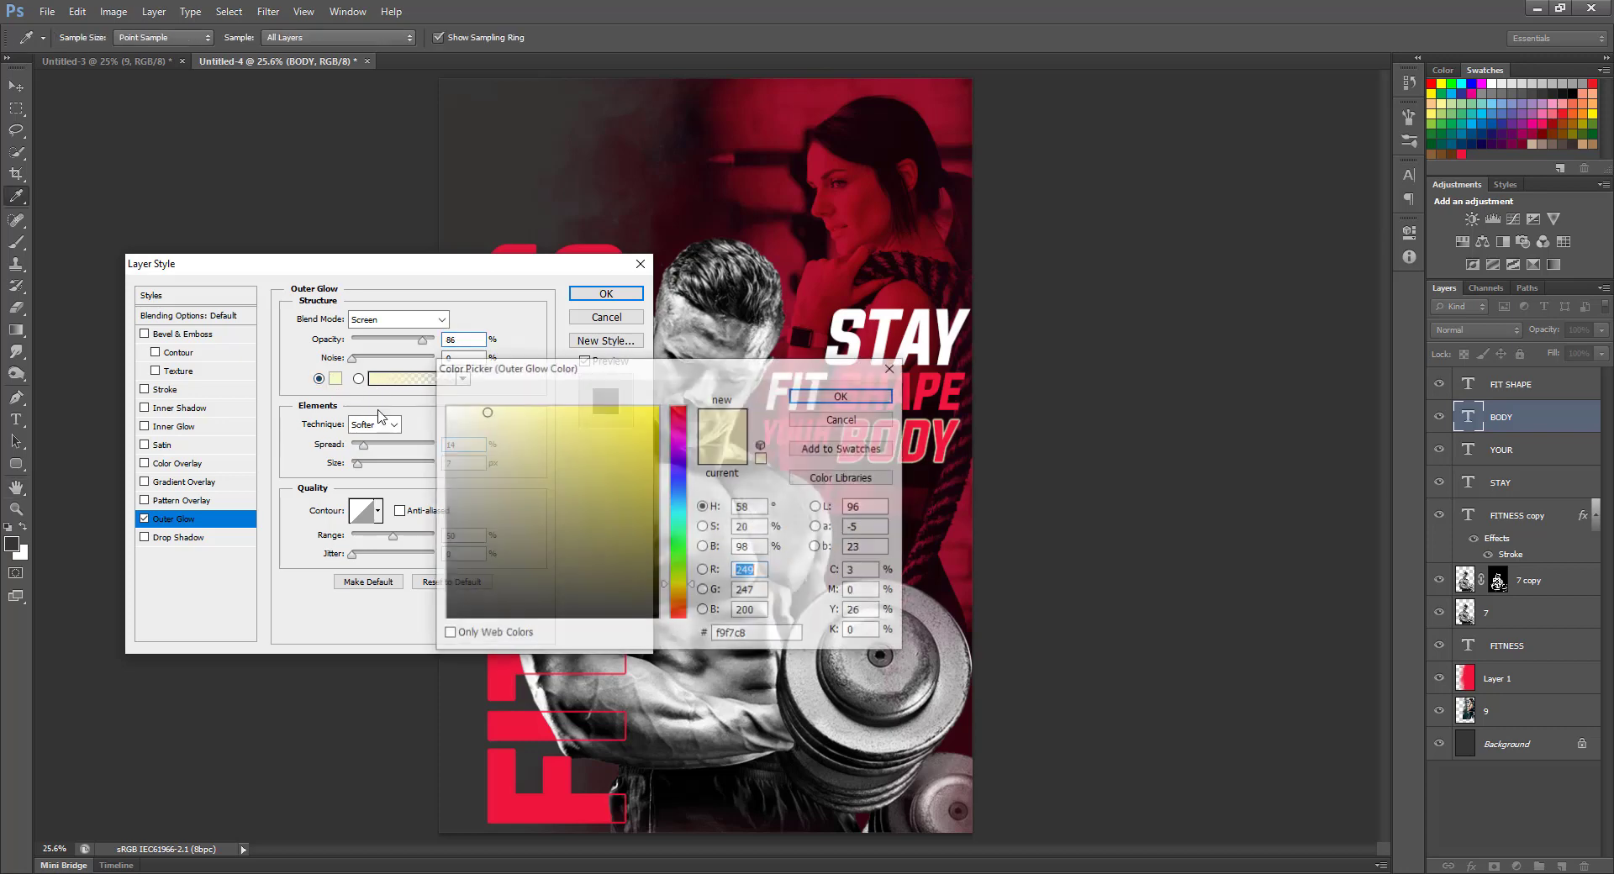
click(677, 403)
drag(714, 371, 1334, 456)
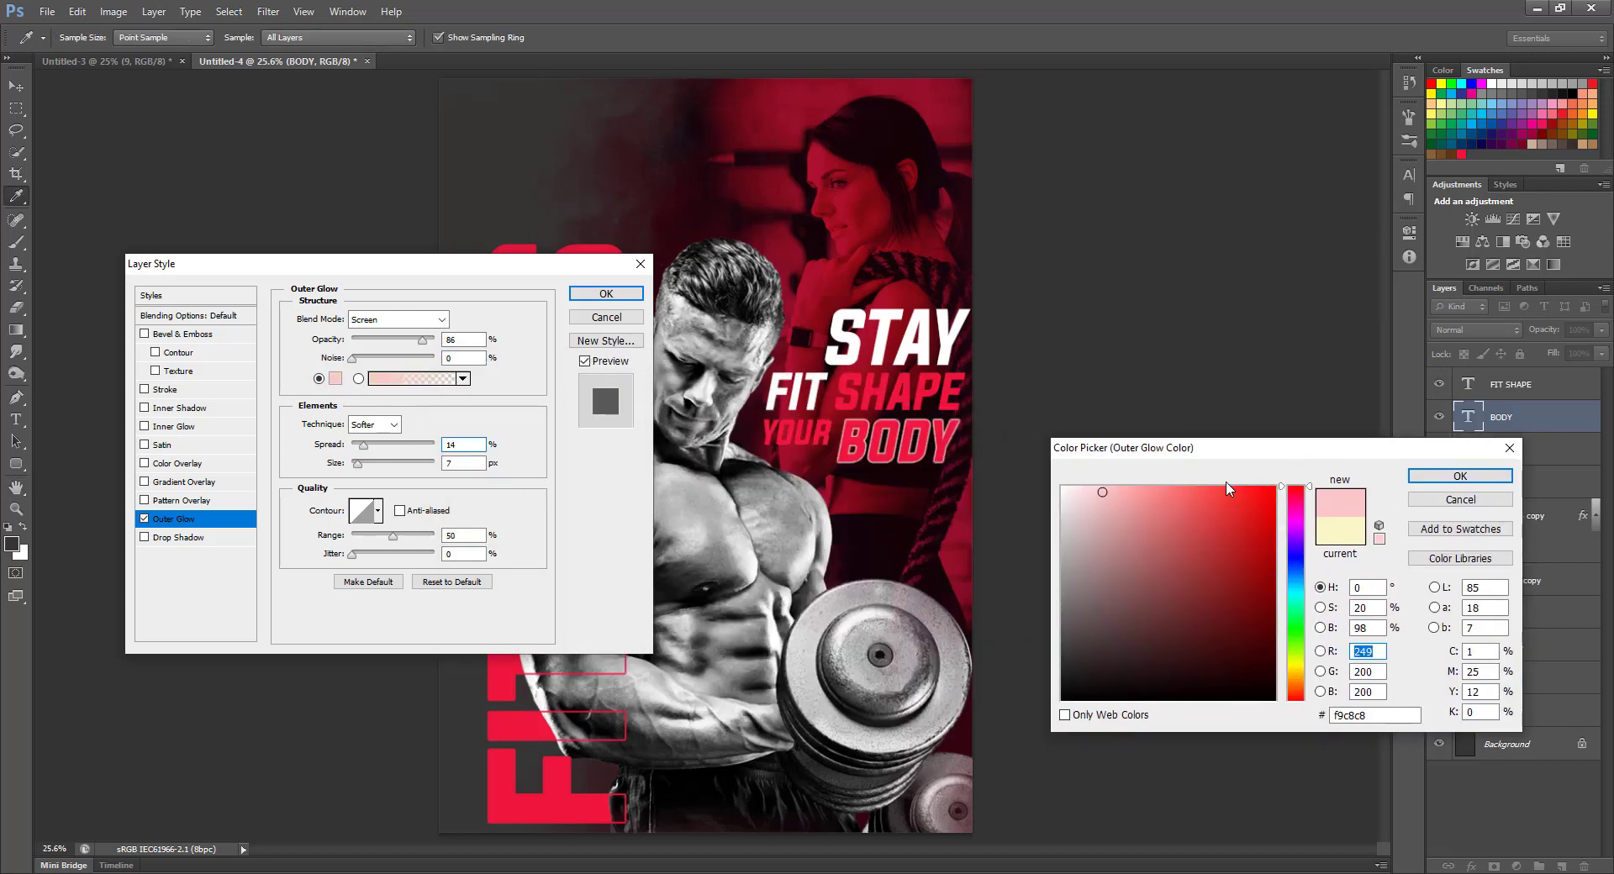
click(1165, 486)
drag(1207, 492, 1238, 546)
click(1262, 583)
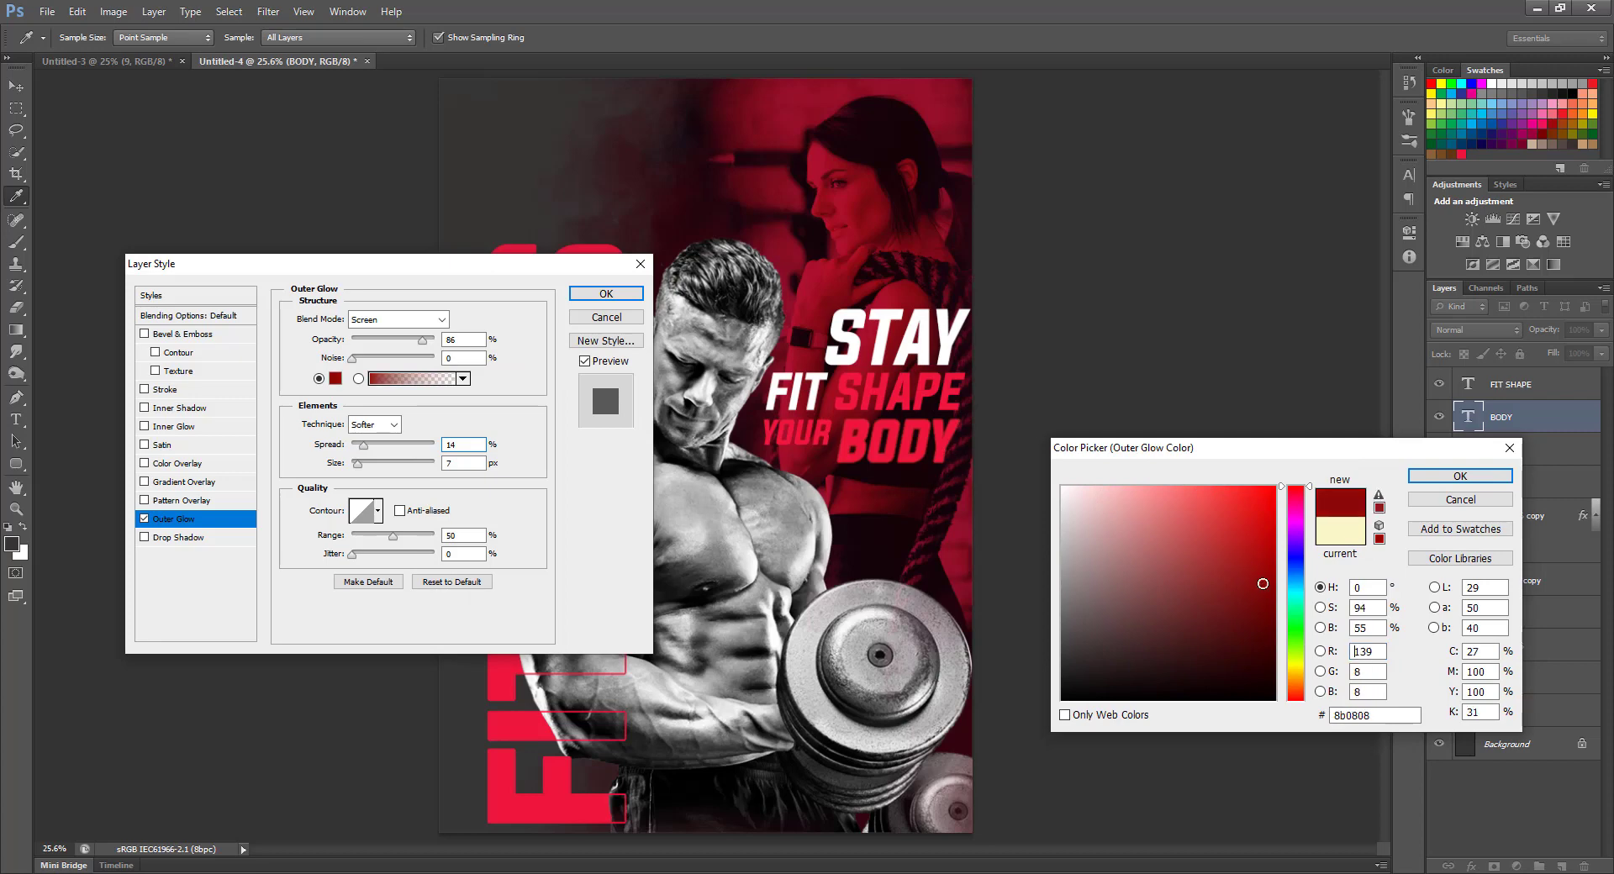
click(1012, 598)
click(1465, 501)
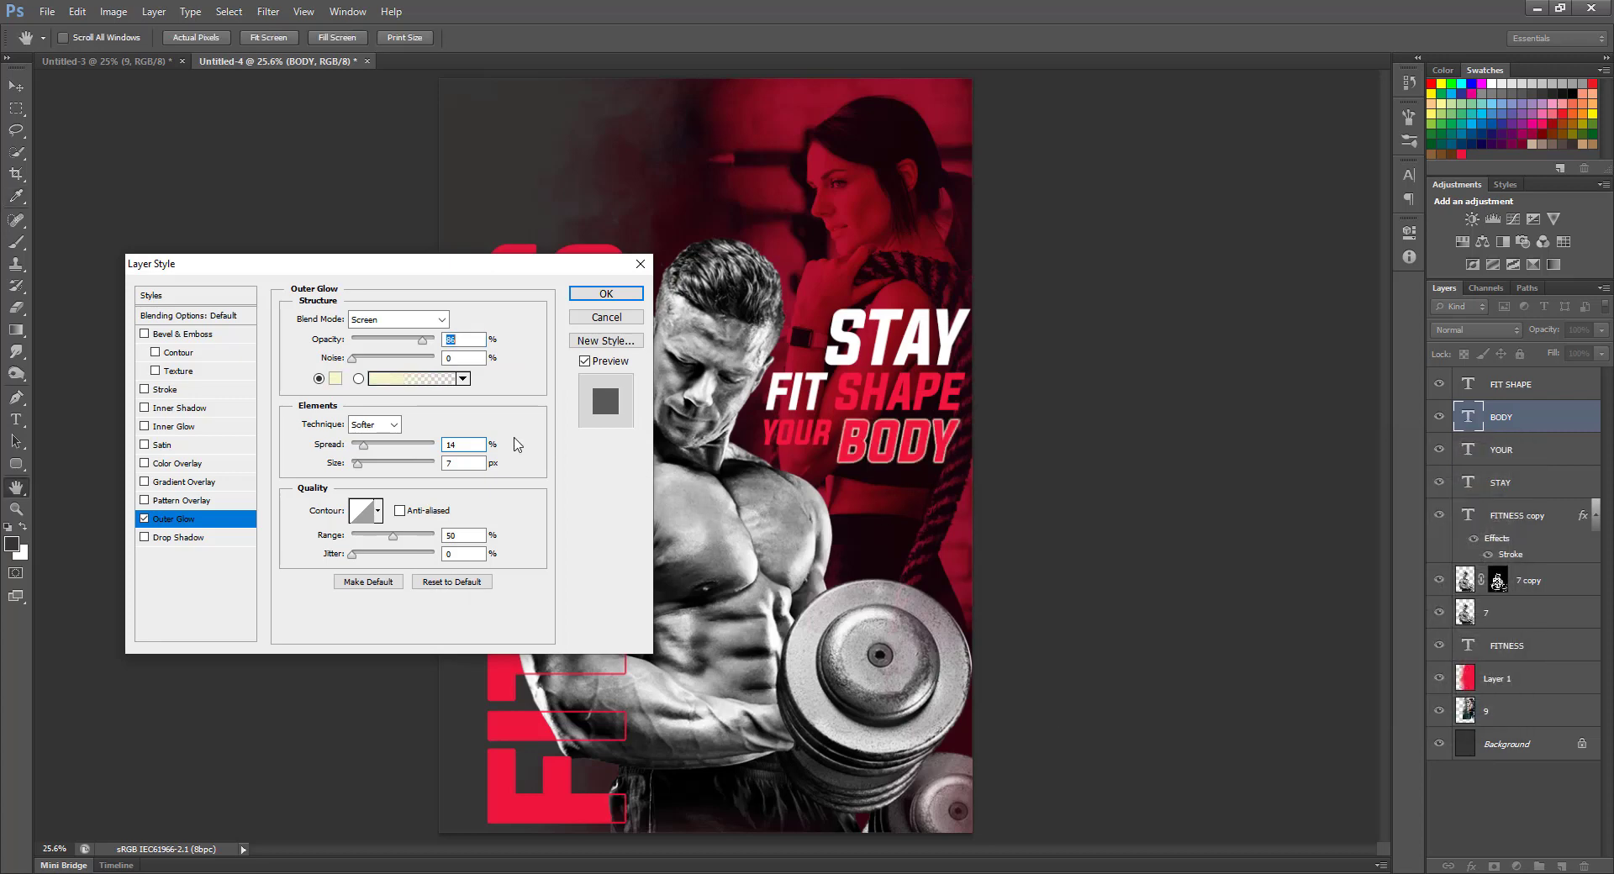
click(606, 317)
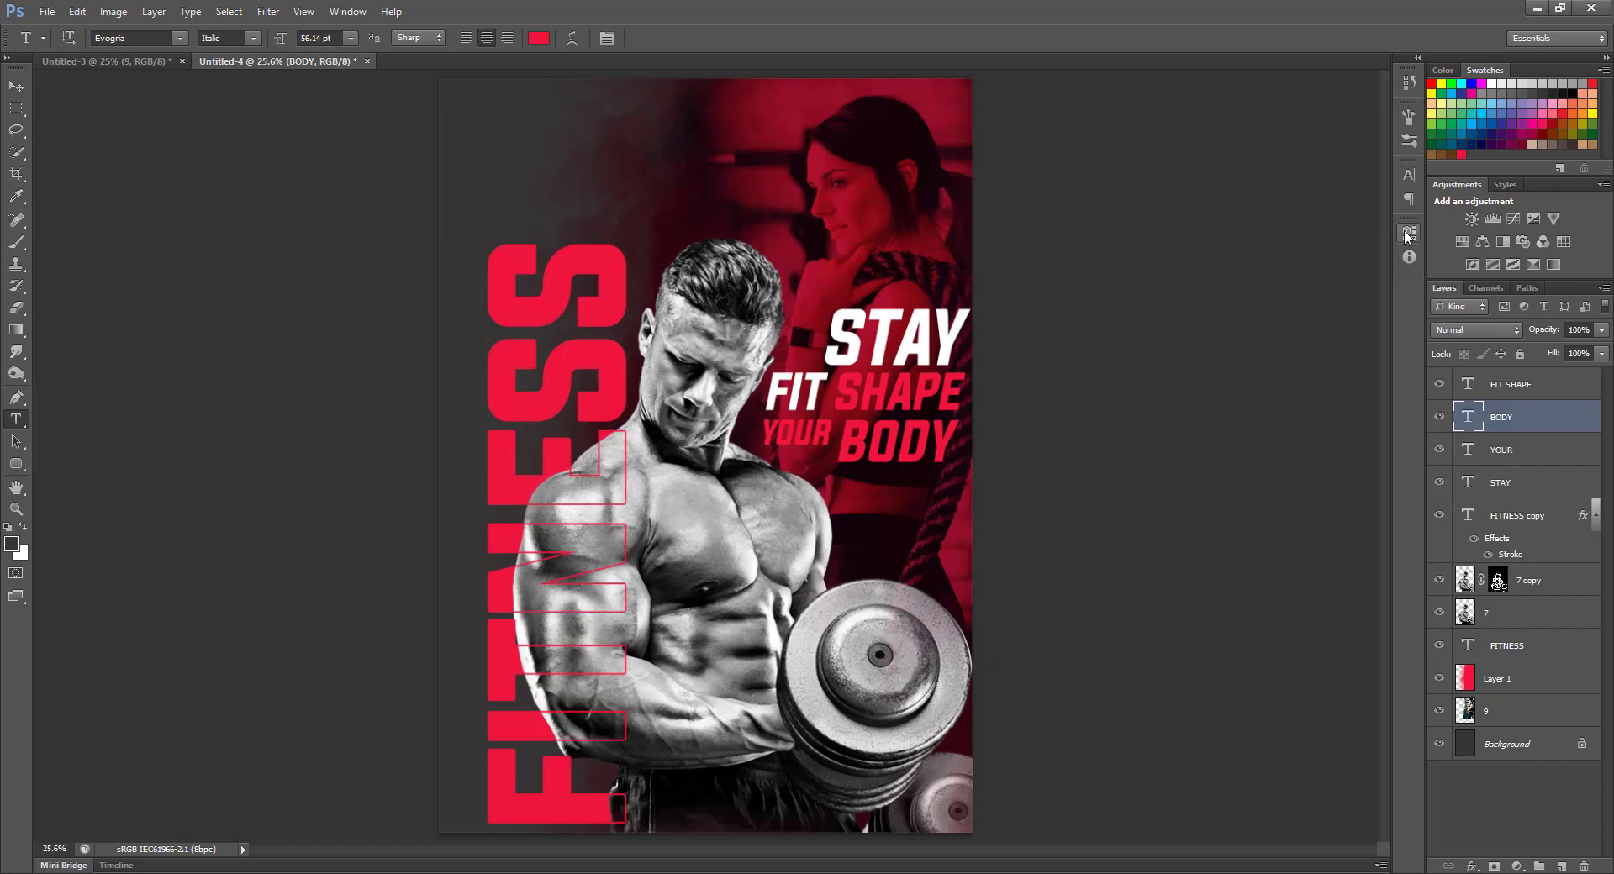
Step: Recolour the BODY text brighter red (ff1641) and copy its hex code
click(1409, 177)
click(1371, 269)
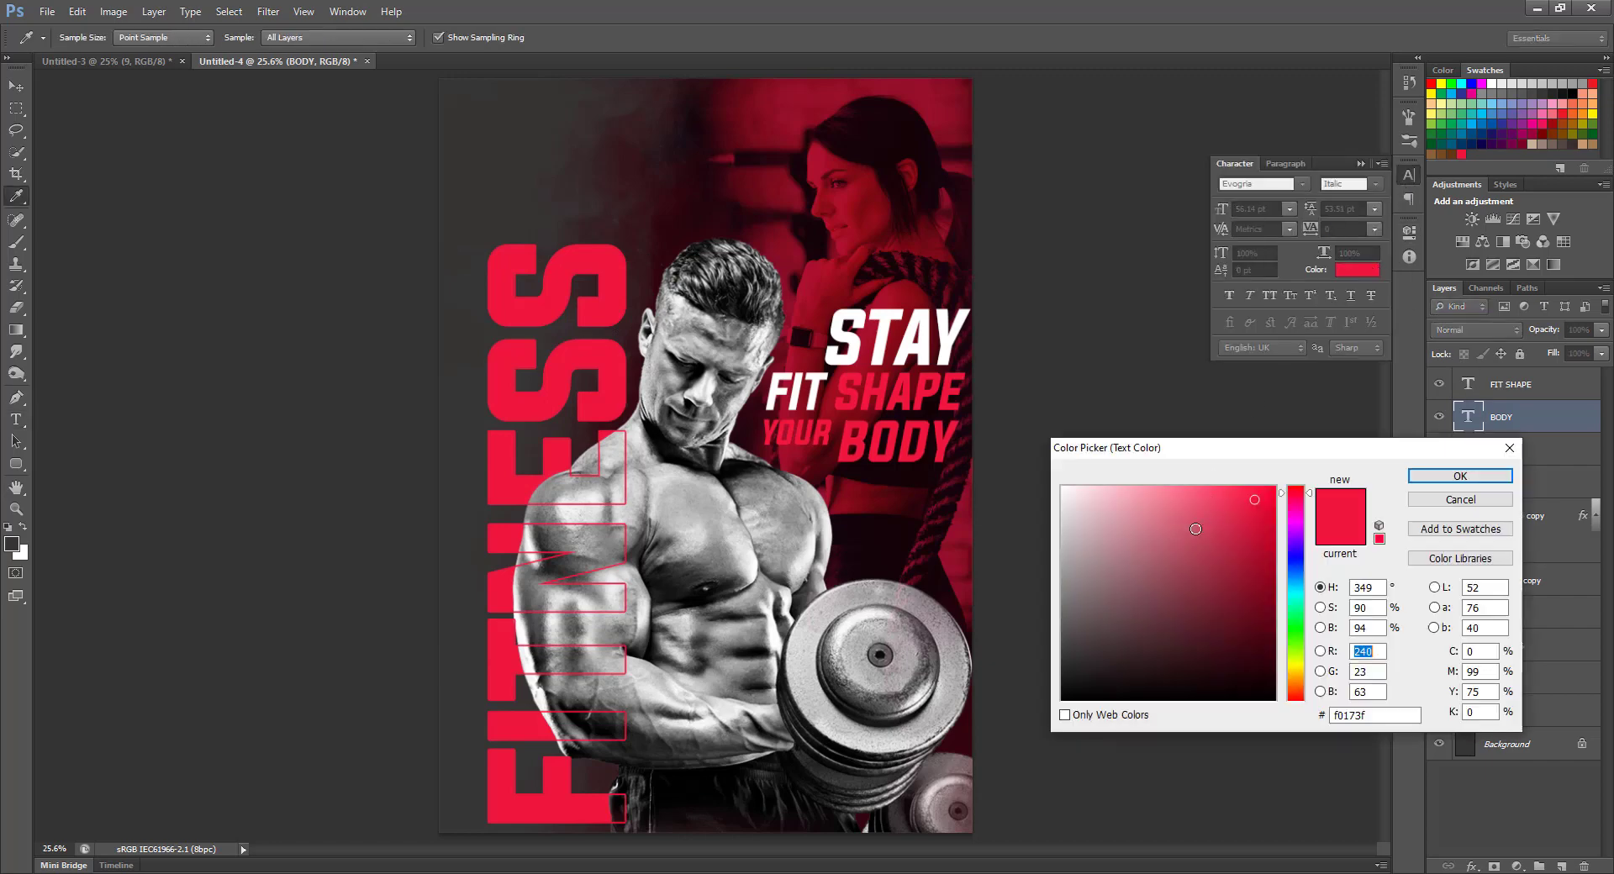
mouse_move(1229, 501)
mouse_down()
mouse_move(1235, 479)
mouse_move(1258, 478)
mouse_move(1227, 483)
mouse_move(1249, 492)
mouse_move(1236, 482)
mouse_move(1257, 477)
mouse_up()
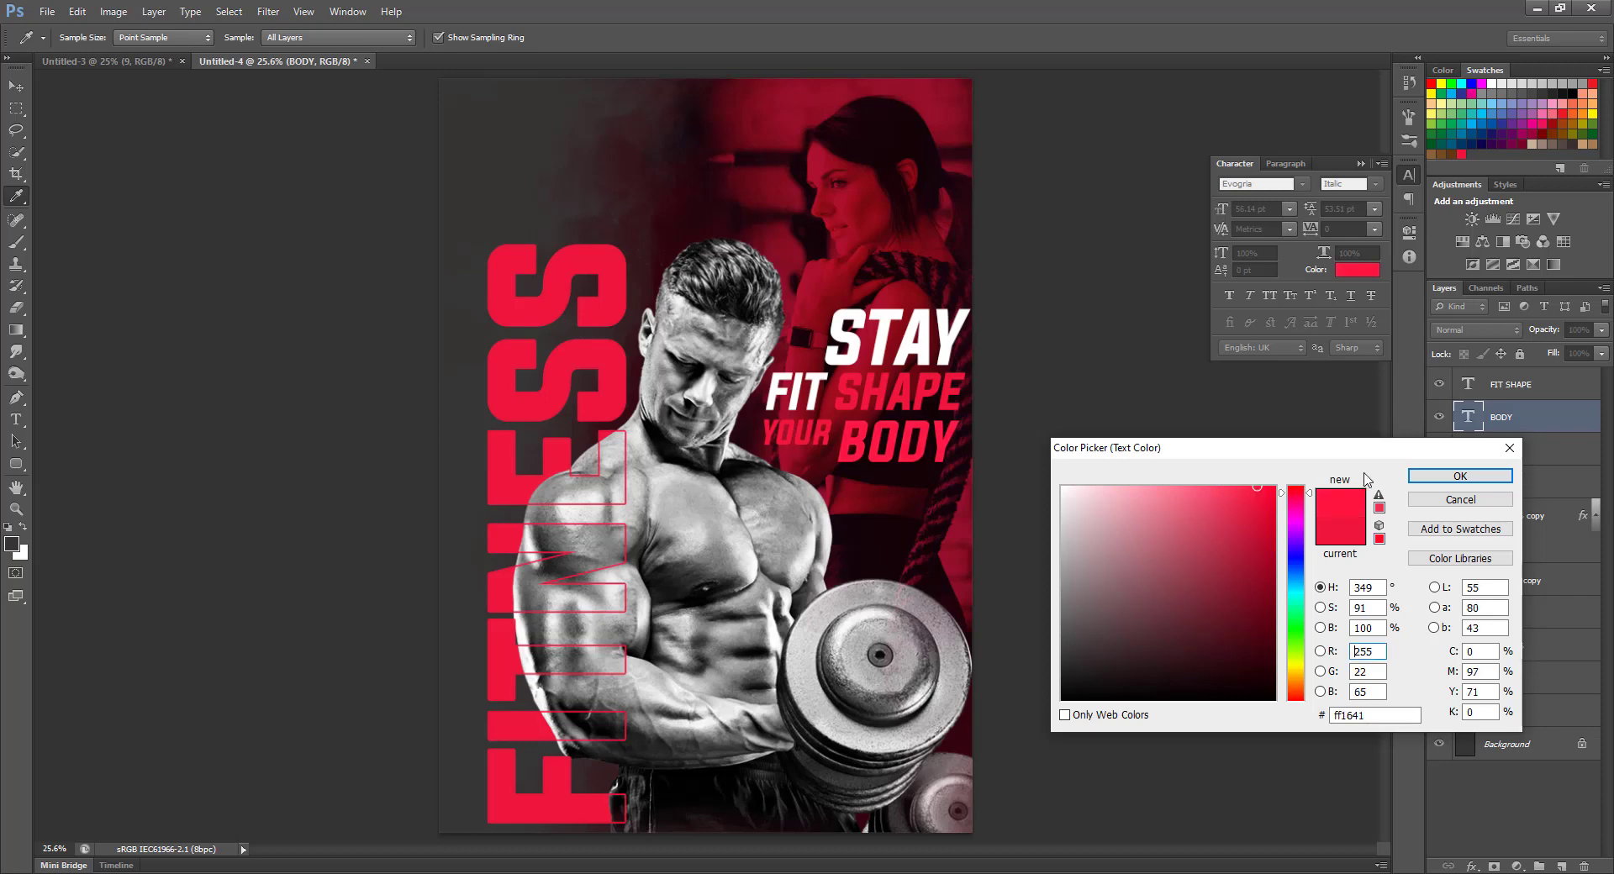
drag(1368, 715, 1250, 712)
key(ctrl+c)
click(1454, 478)
Step: Recolour the YOUR text with the copied red ff1641
click(1520, 463)
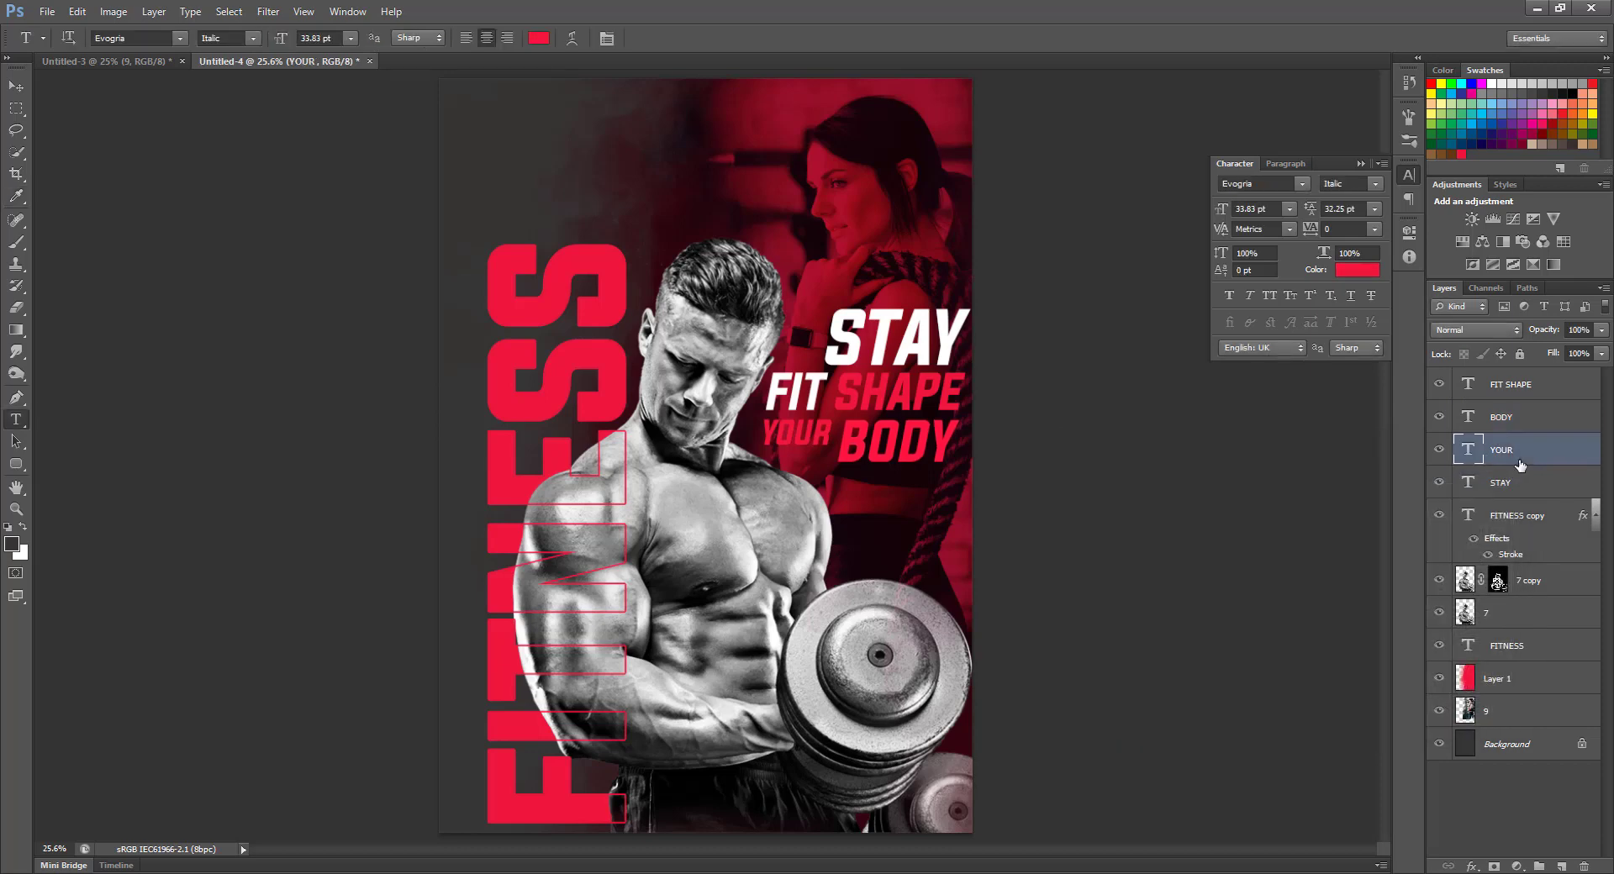
click(1356, 268)
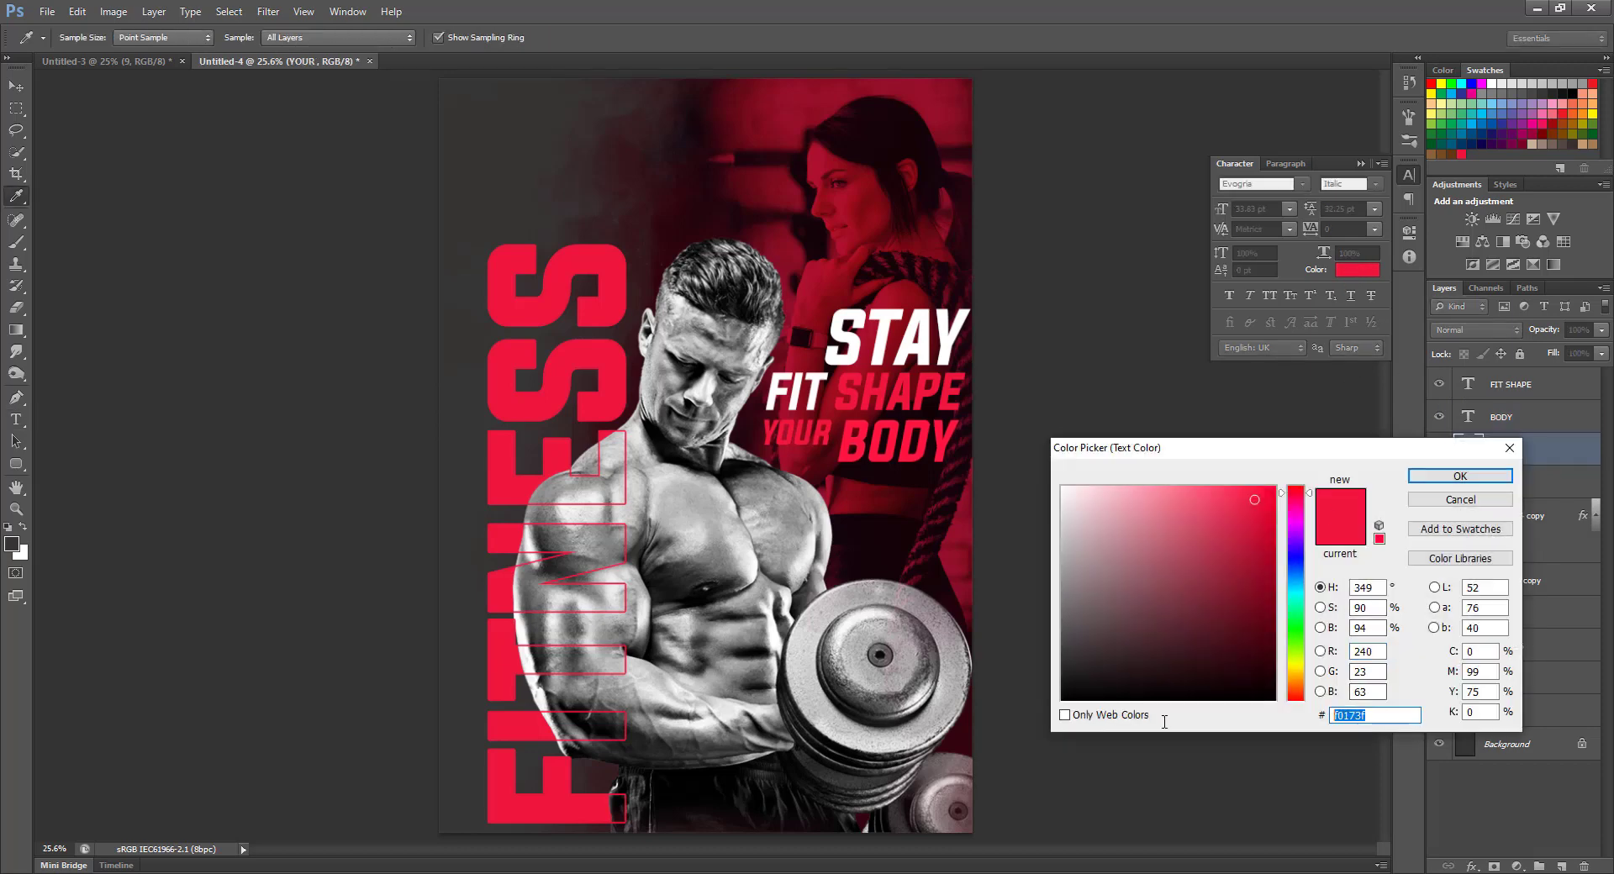
click(1424, 479)
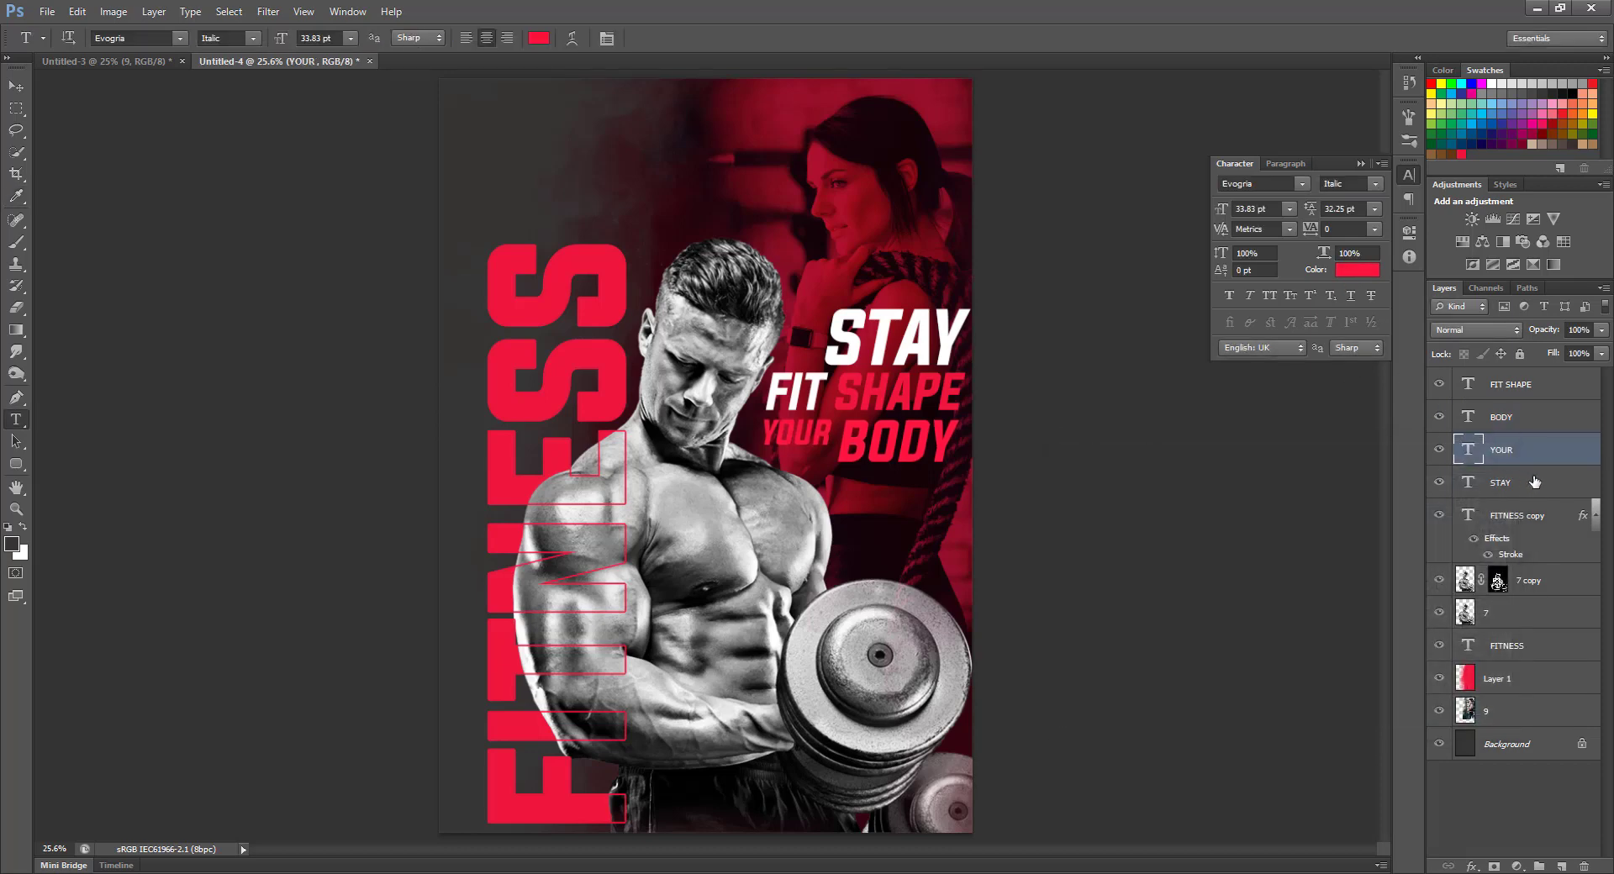
Step: Recolour only the word SHAPE in the FIT SHAPE line with the copied red ff1641, then collapse the character settings
click(1541, 486)
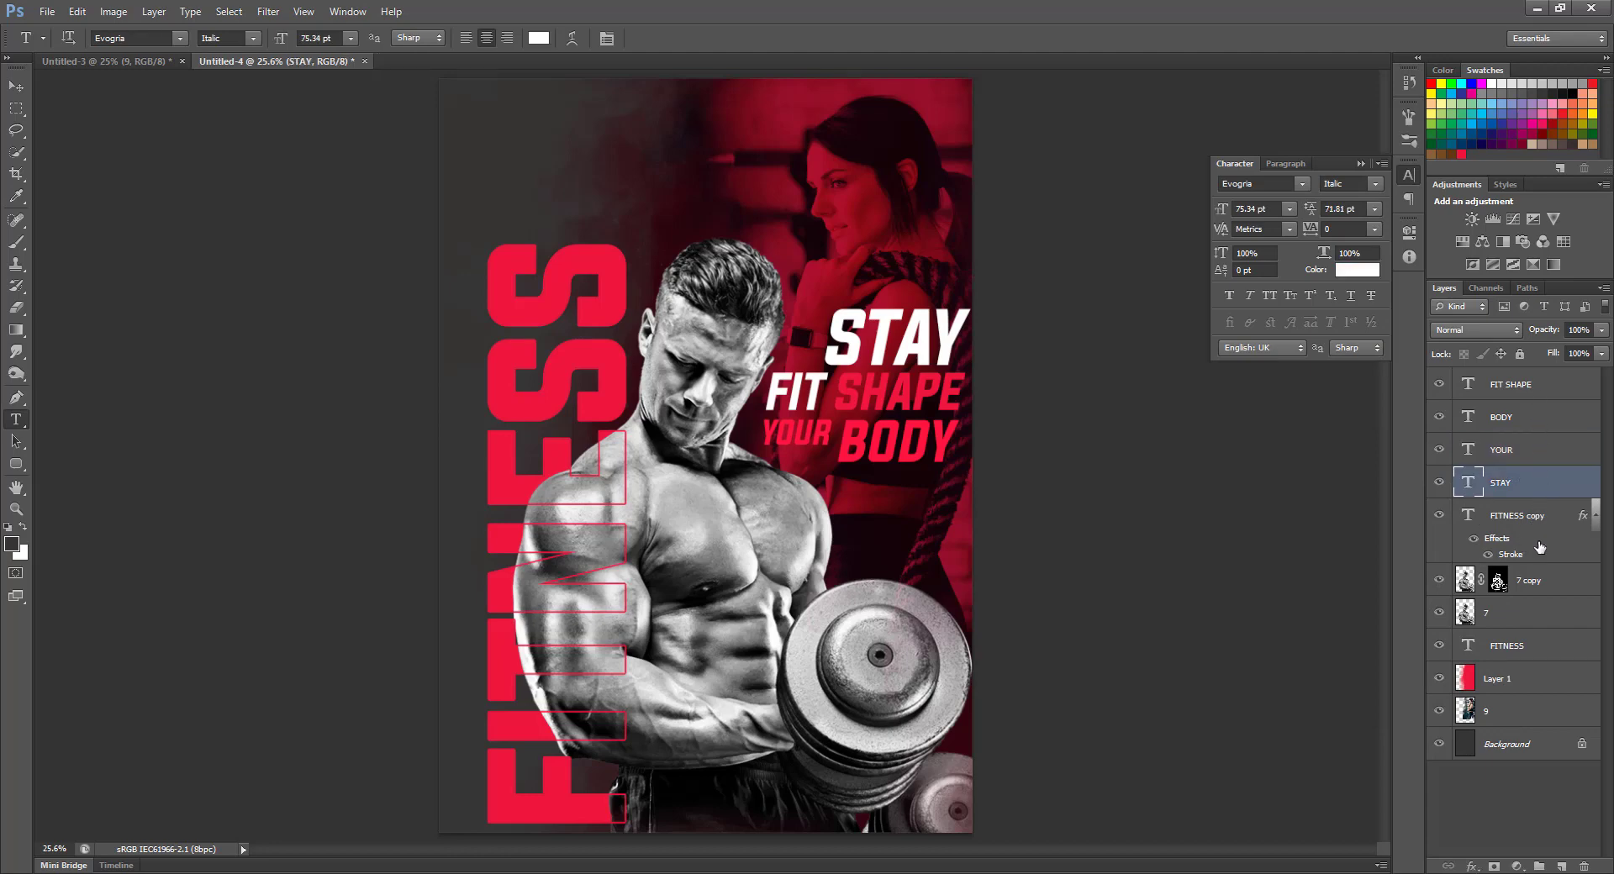
click(1543, 390)
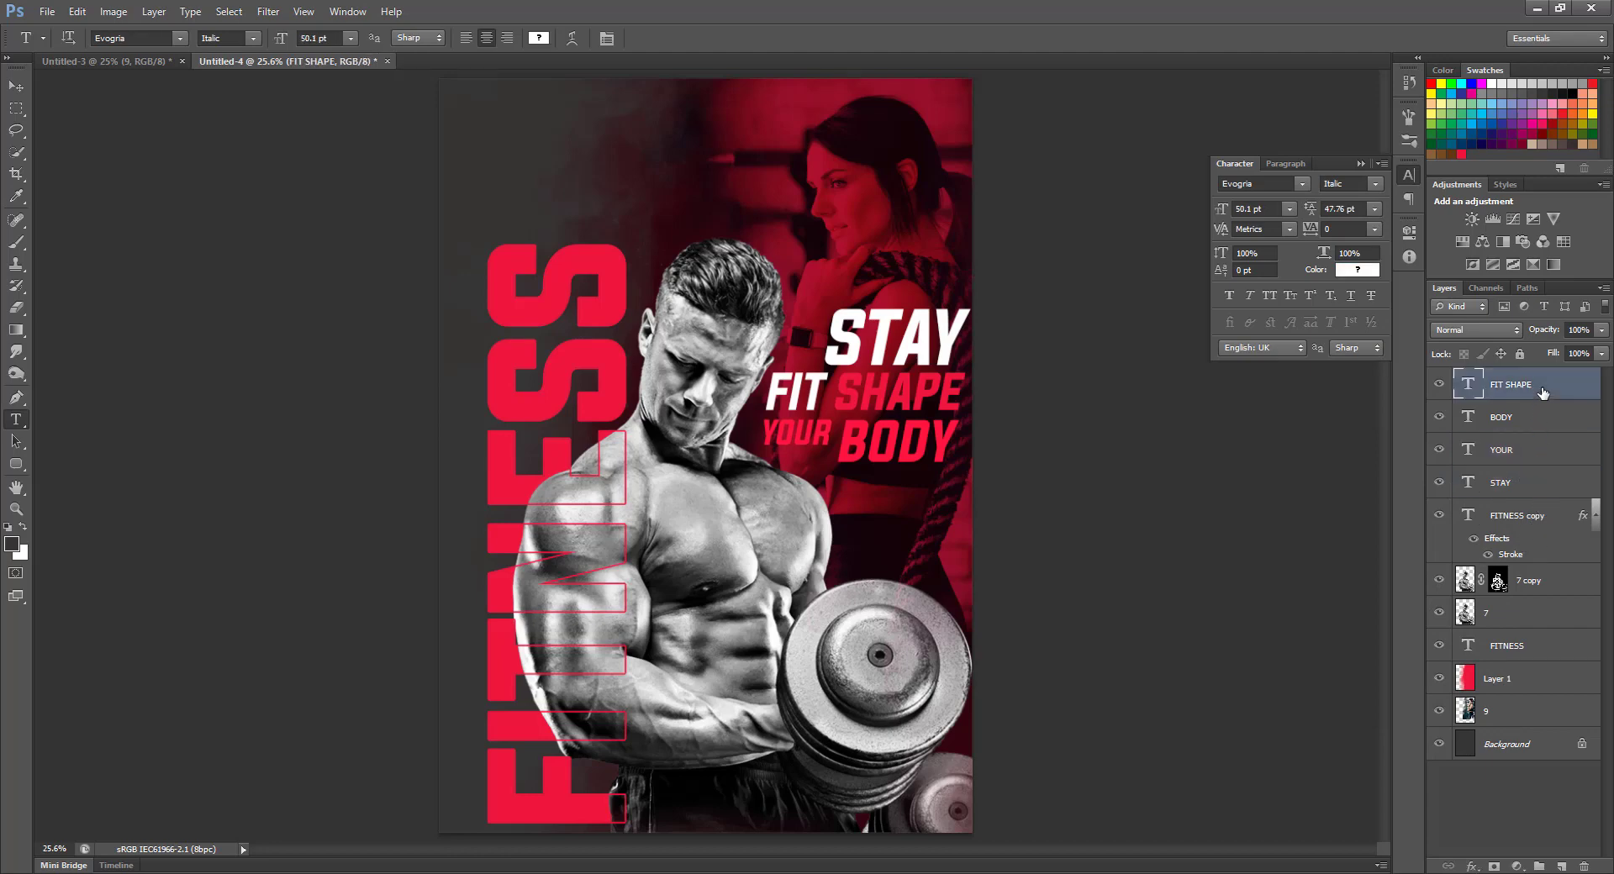
double_click(898, 391)
click(1355, 269)
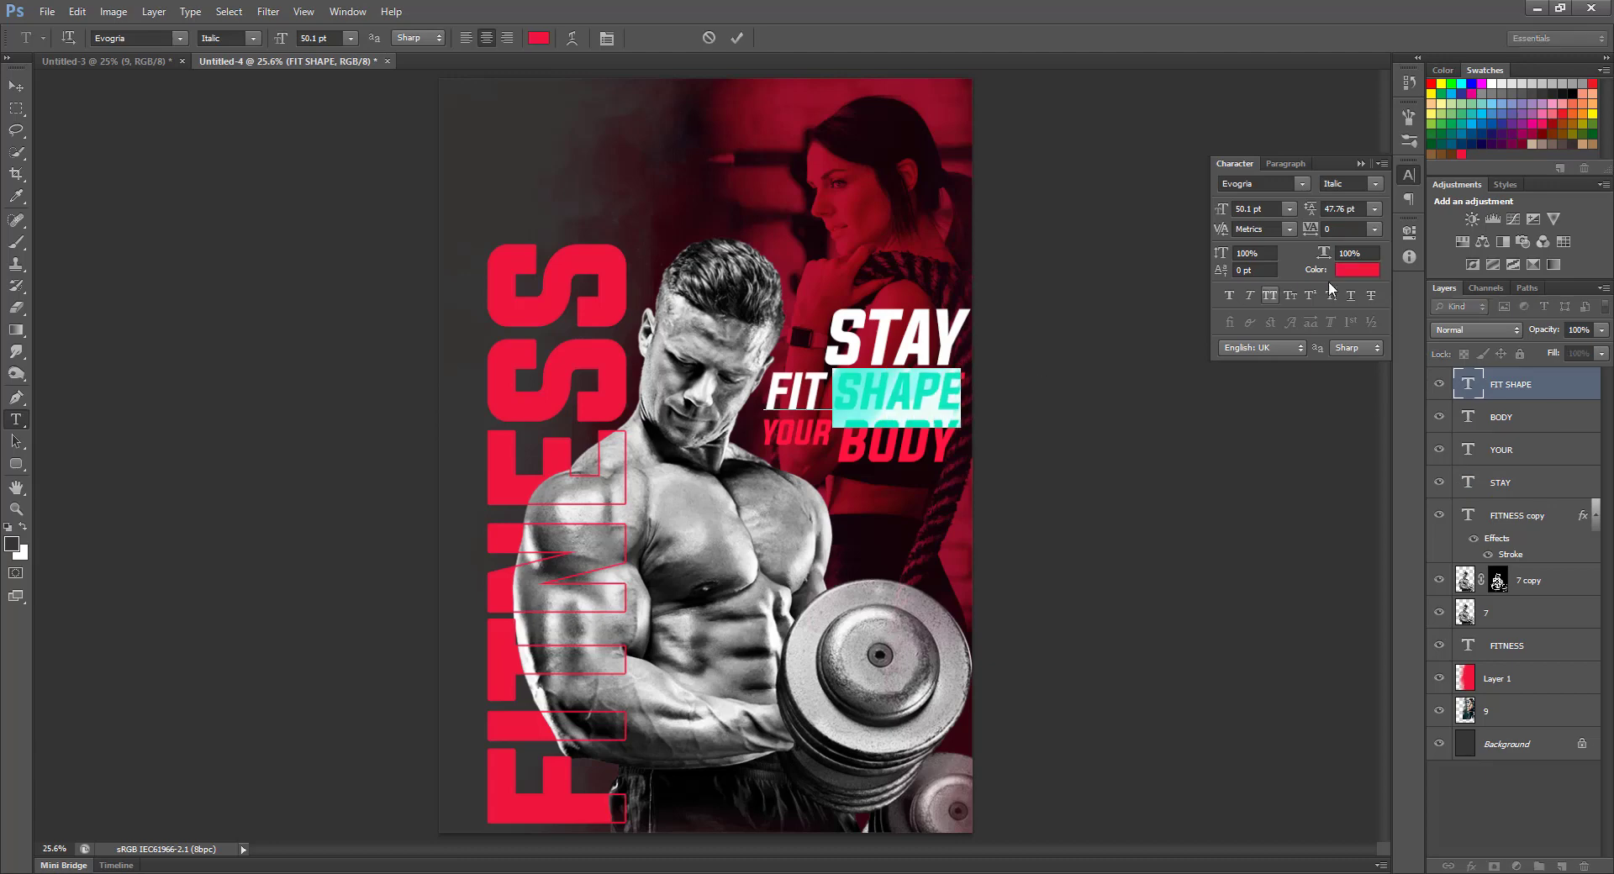
drag(1375, 716, 1201, 719)
key(ctrl+v)
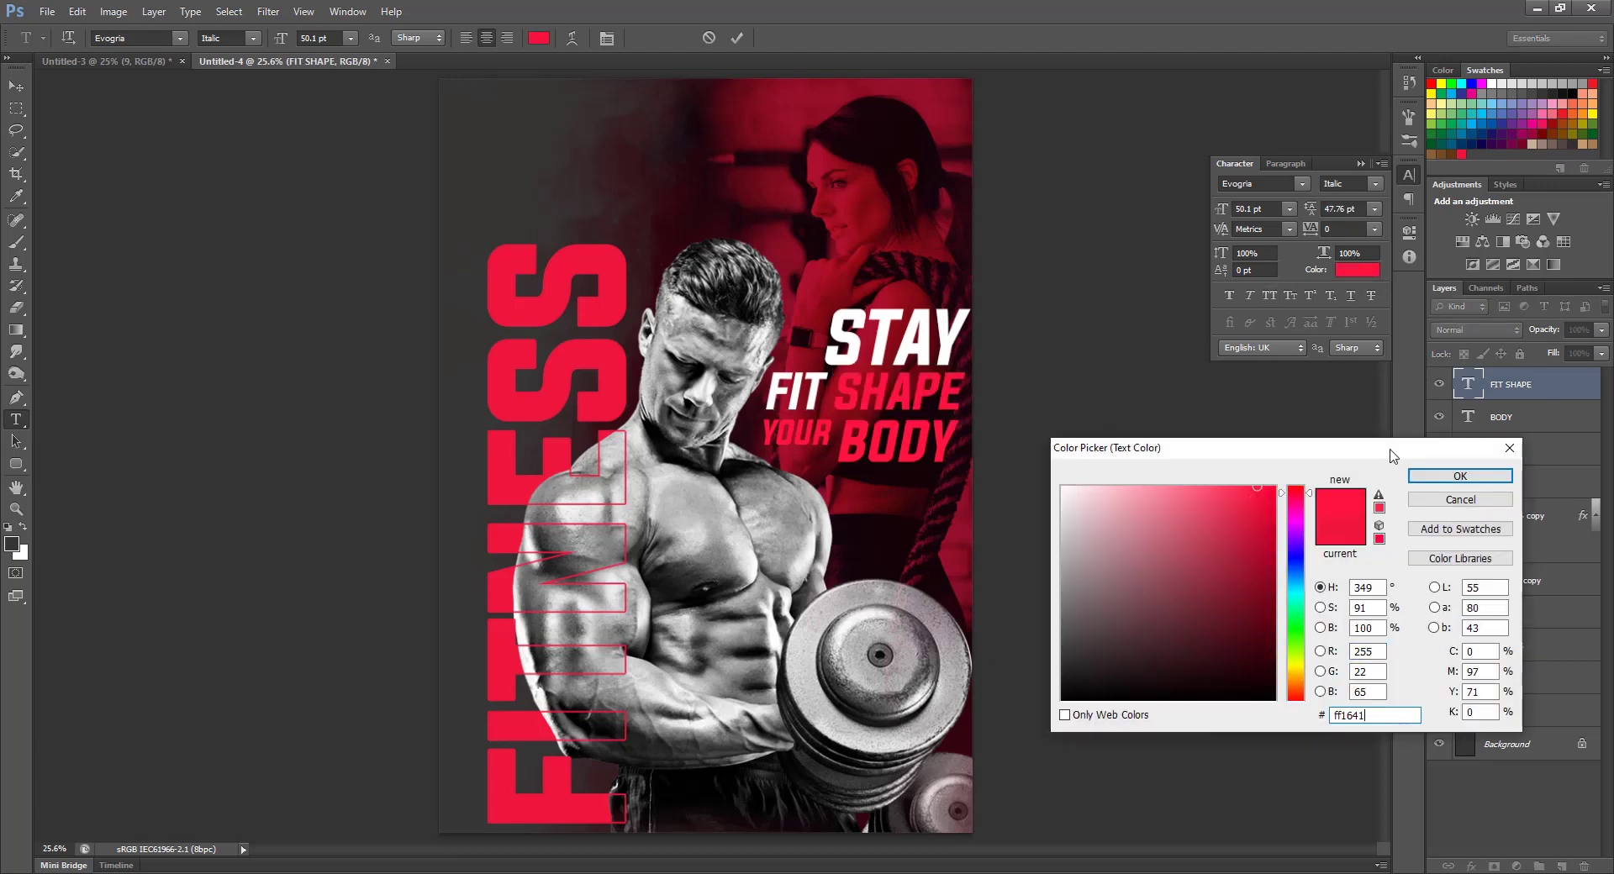
click(1459, 477)
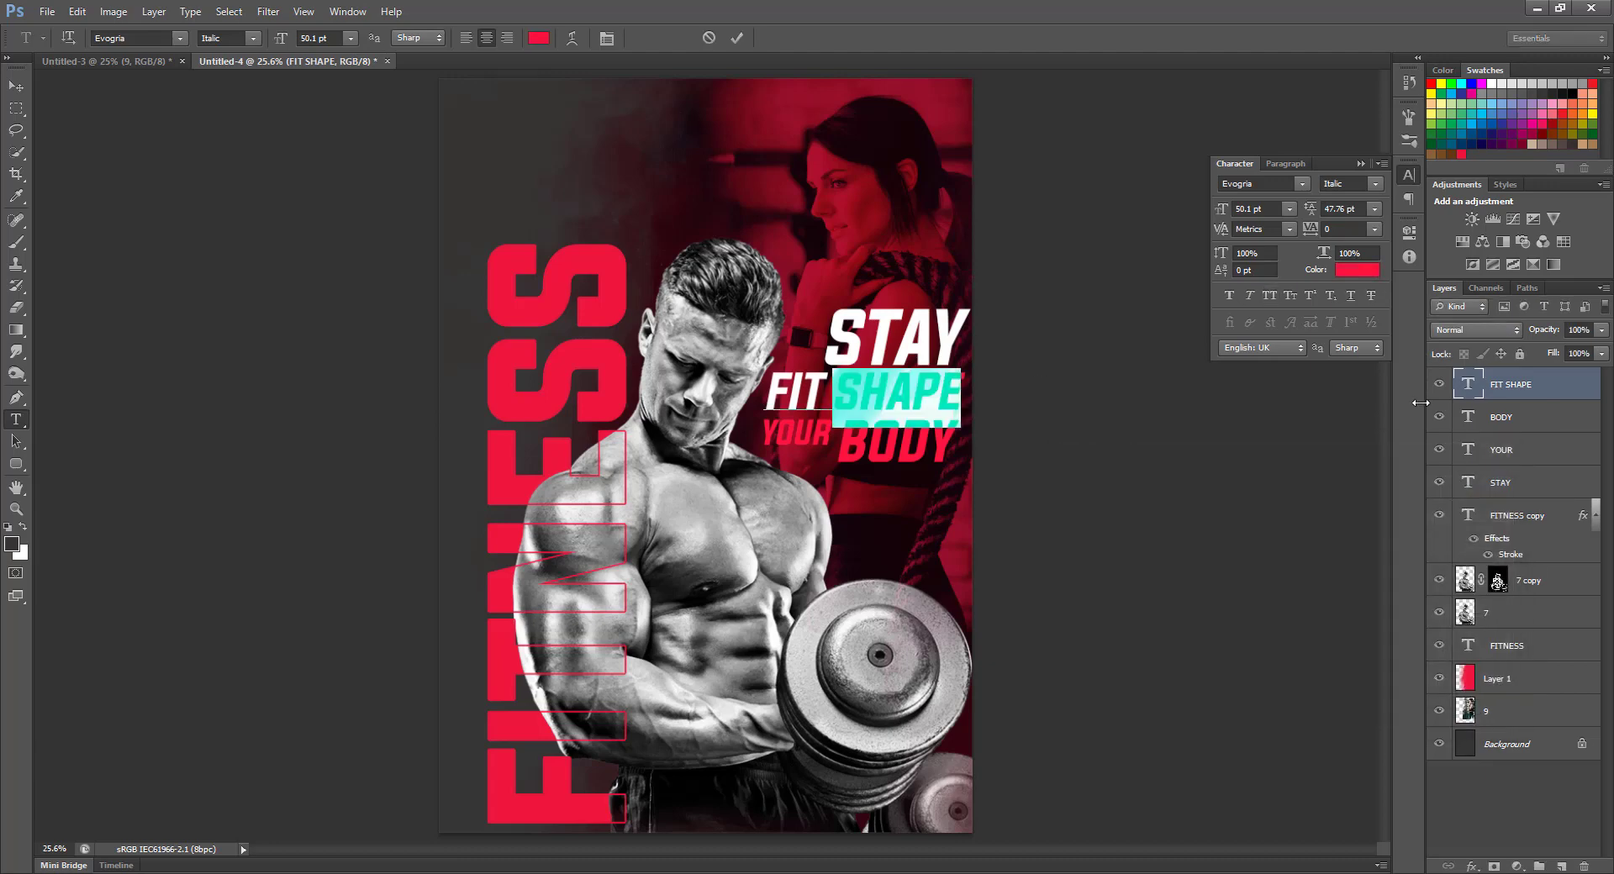
click(737, 37)
click(1359, 161)
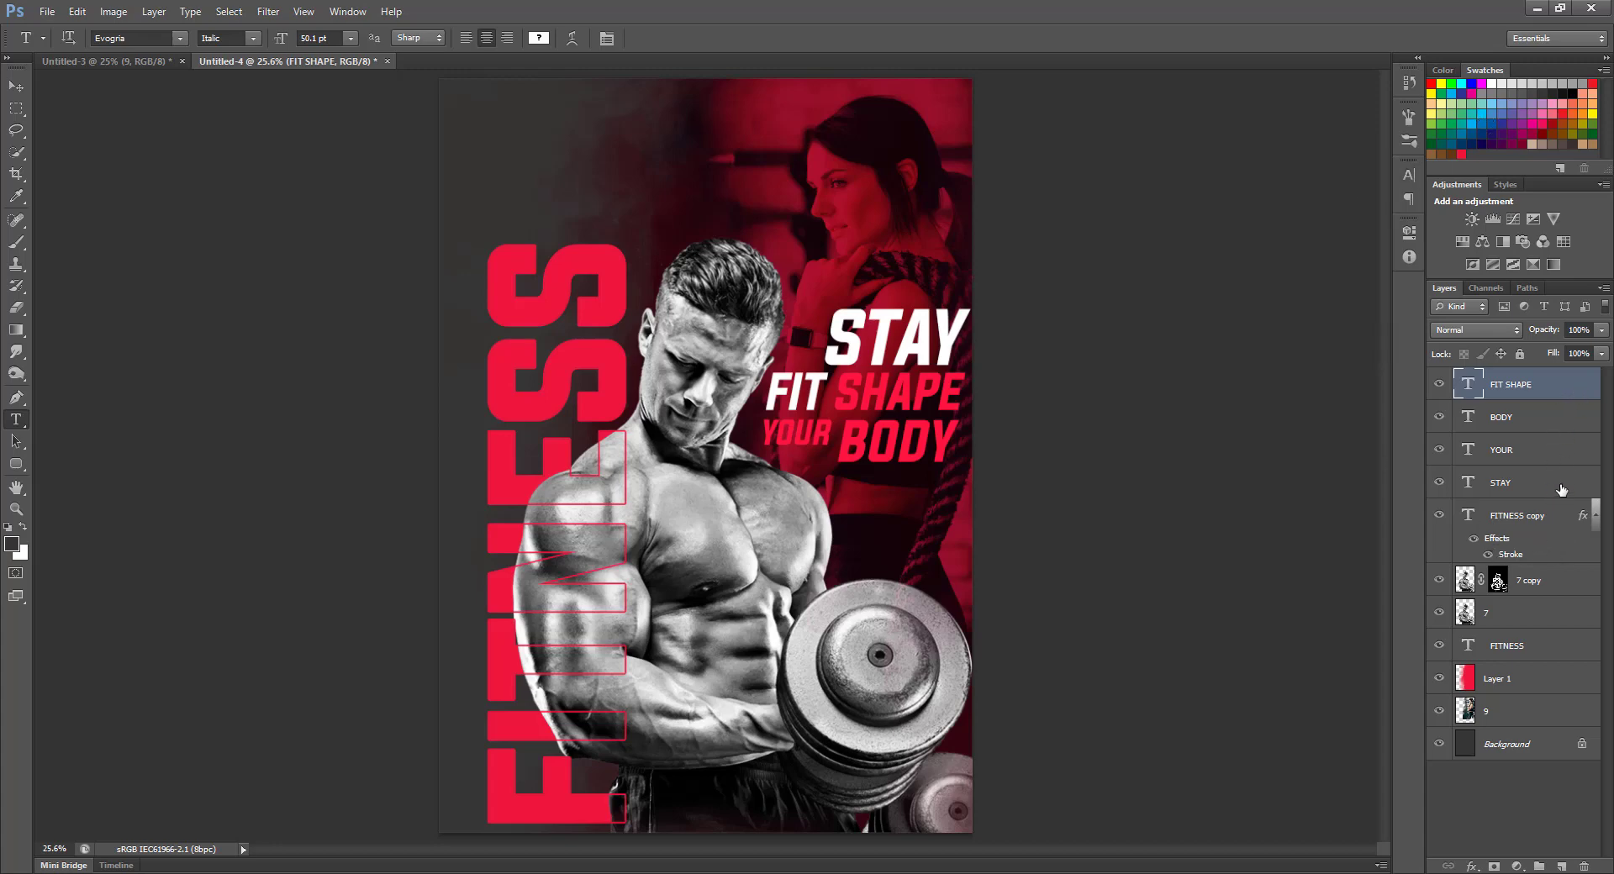
Step: Add a Multiply drop shadow to the STAY text with distance 17 px and size 40 px
click(1560, 485)
double_click(1560, 486)
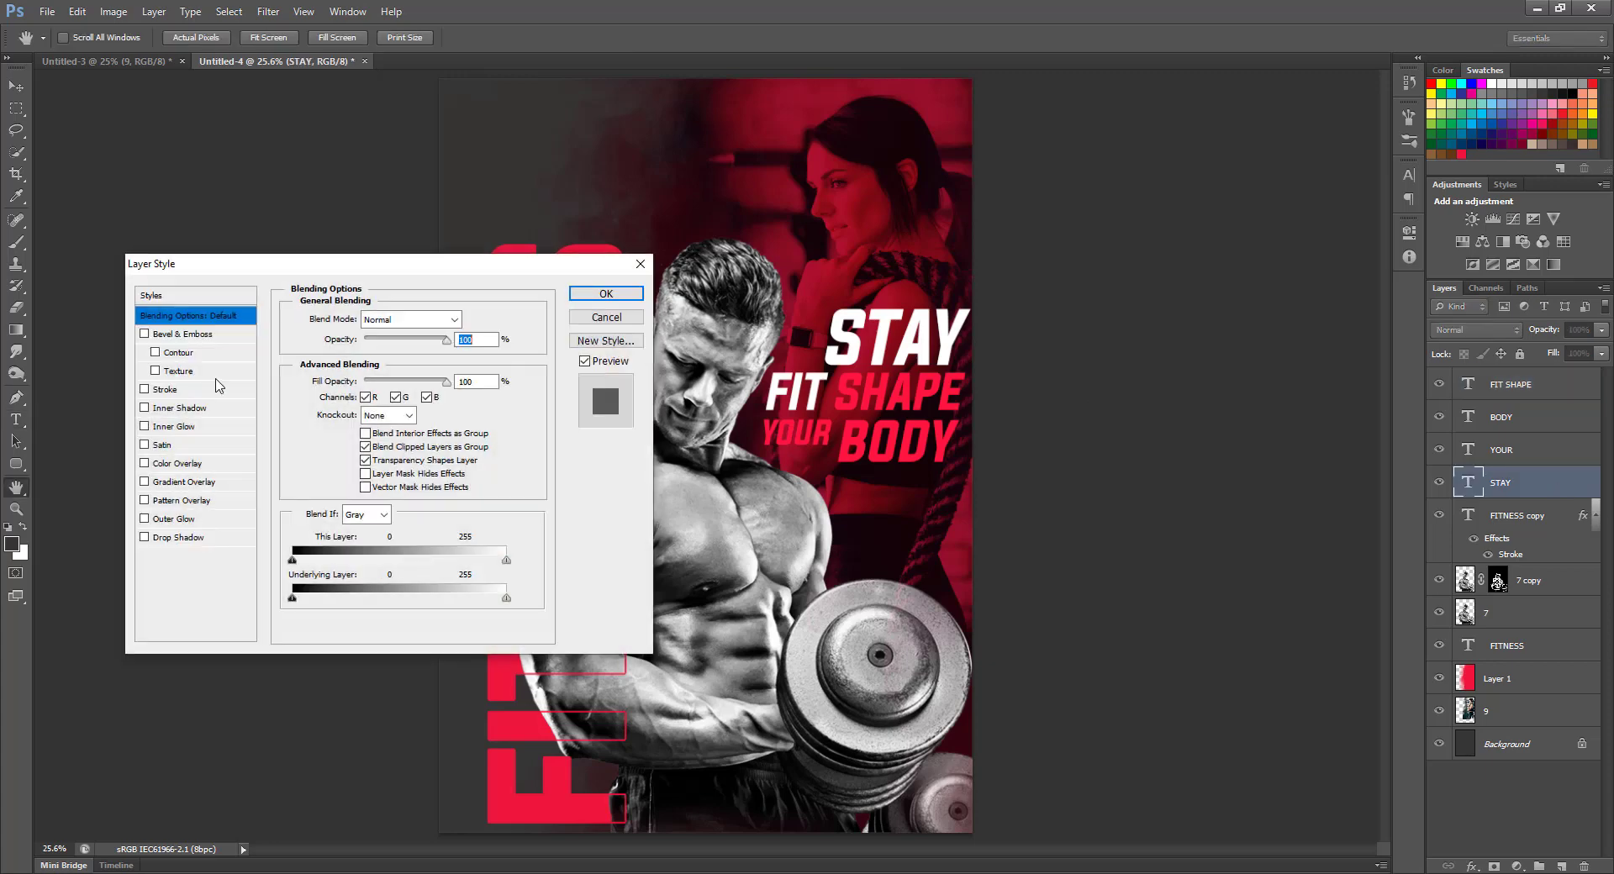
click(182, 537)
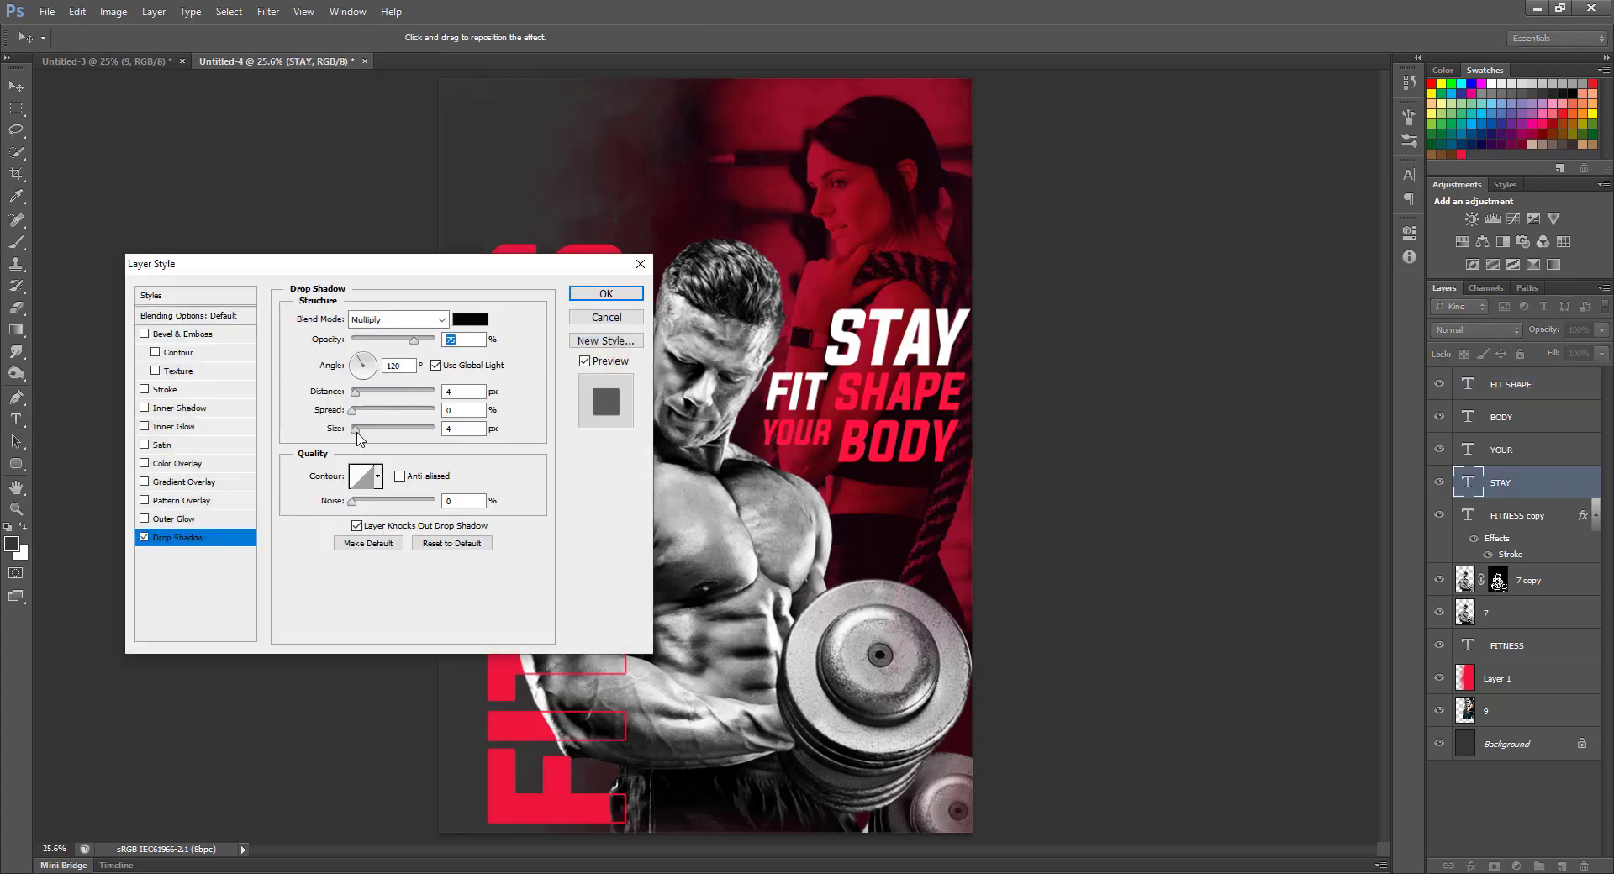
drag(354, 429, 366, 391)
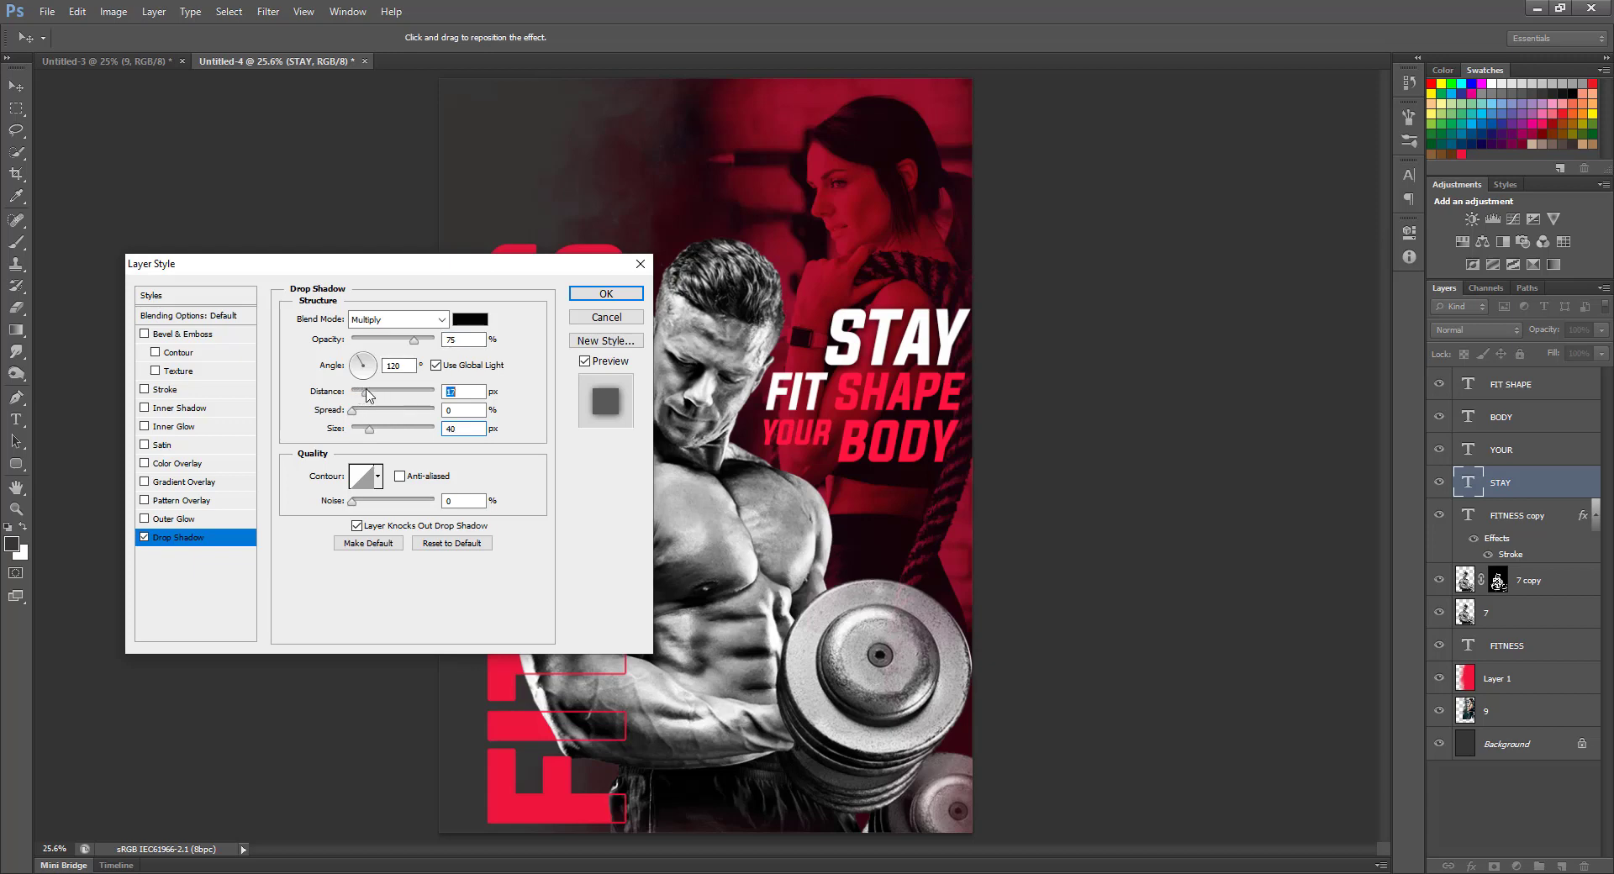
click(602, 296)
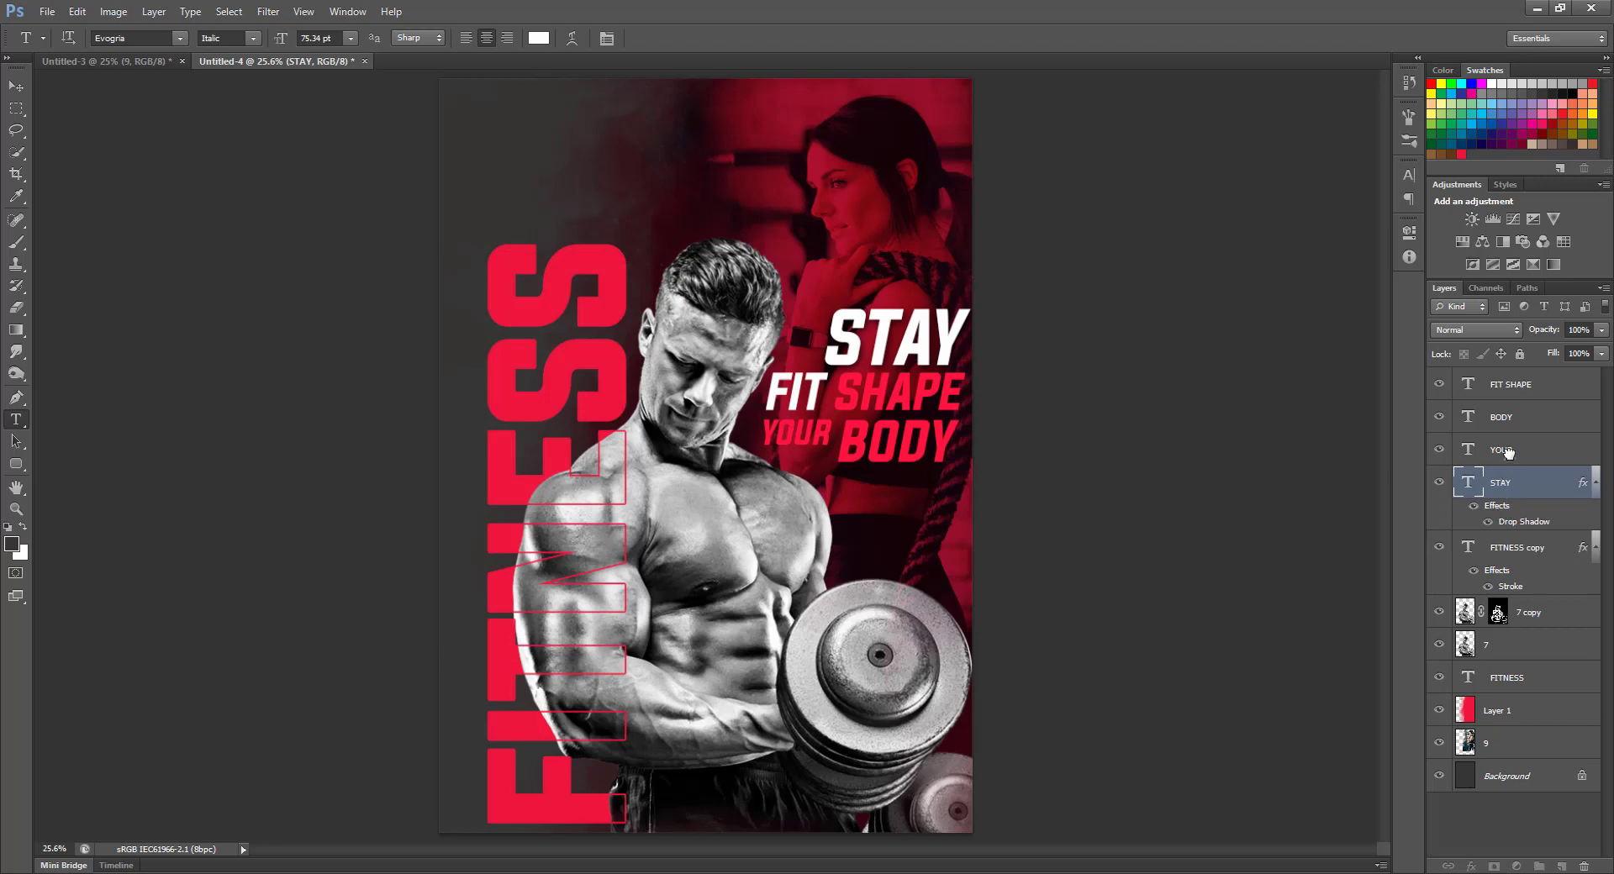
Step: Copy the STAY layer's drop shadow onto the YOUR, BODY and FIT SHAPE text layers
drag(1509, 453, 1505, 454)
key(alt)
key(ctrl+z)
drag(1498, 508, 1506, 386)
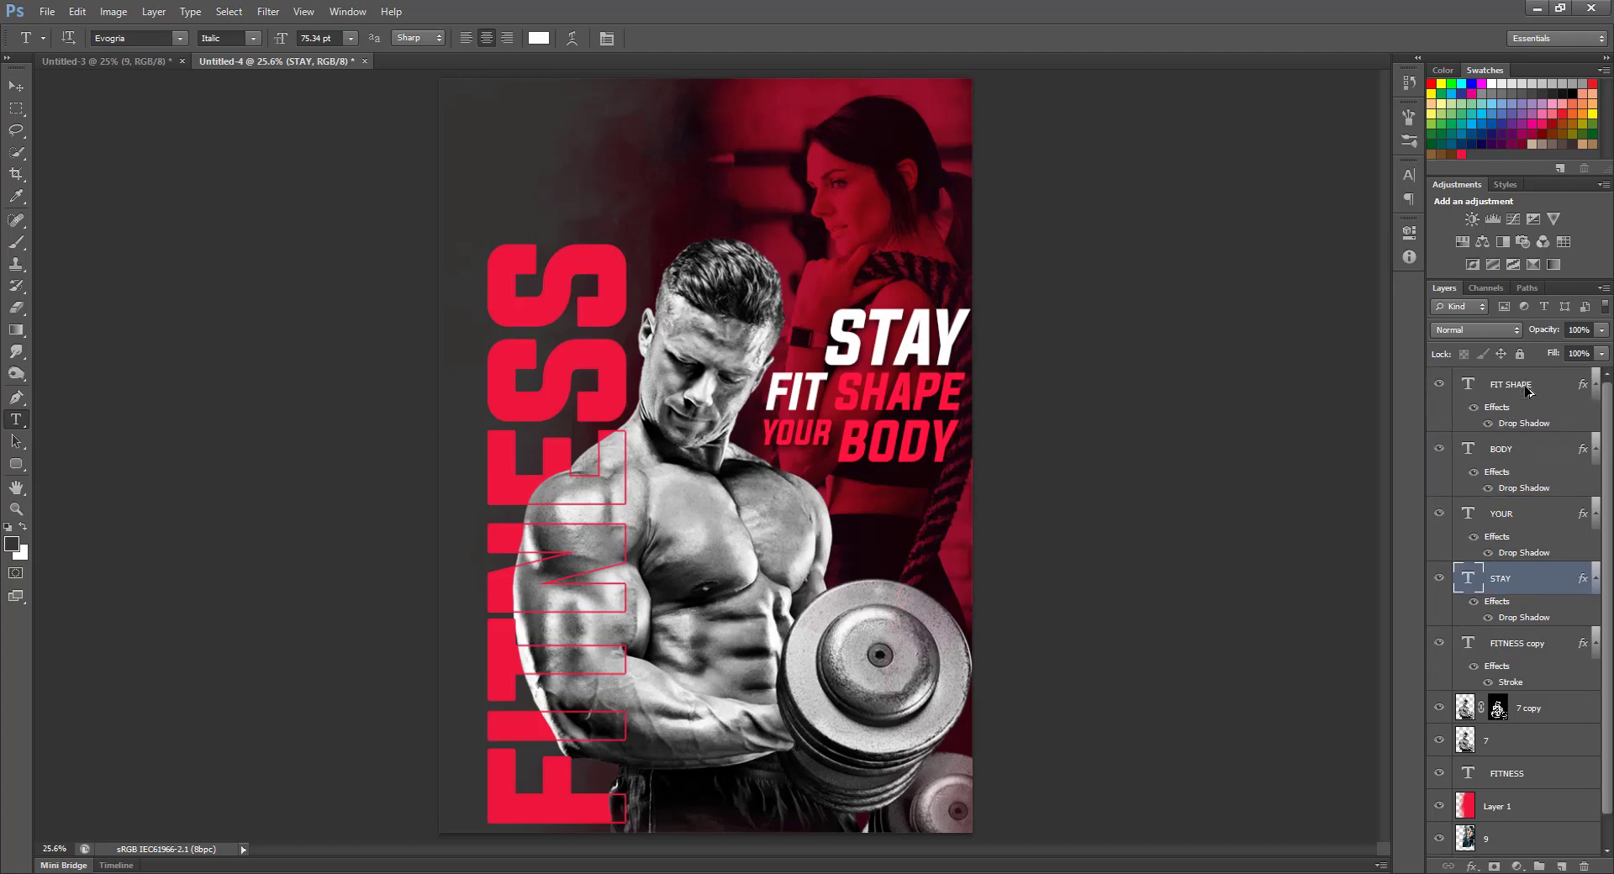
Step: Examine the whole poster's composition with the shadowed slogan at reduced and full-page size
click(16, 85)
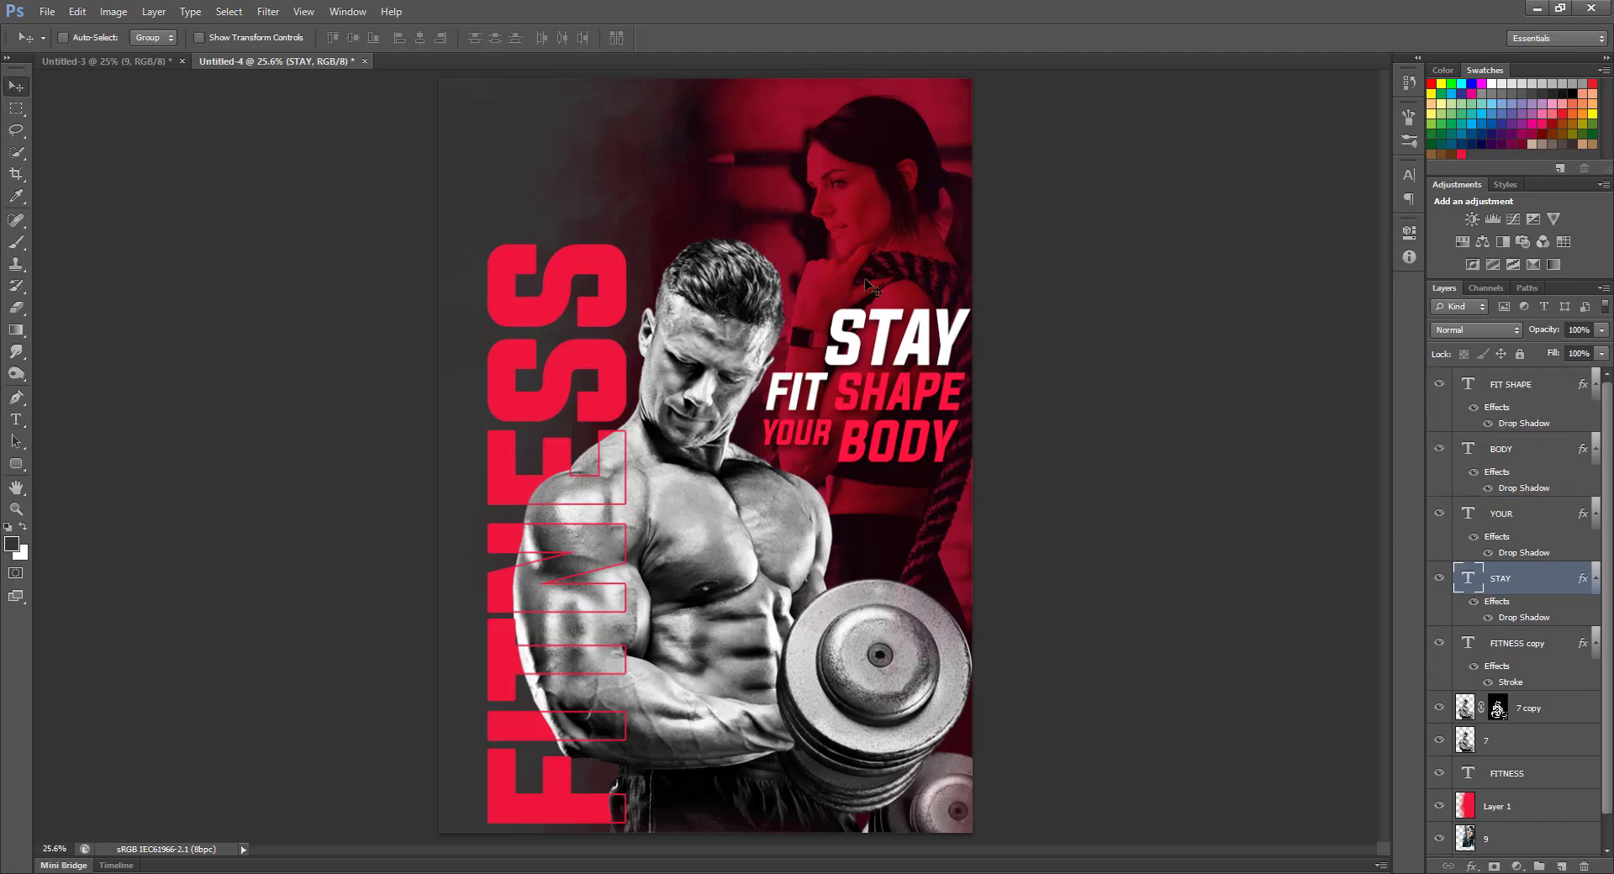
key(ctrl+minus)
key(ctrl+minus)
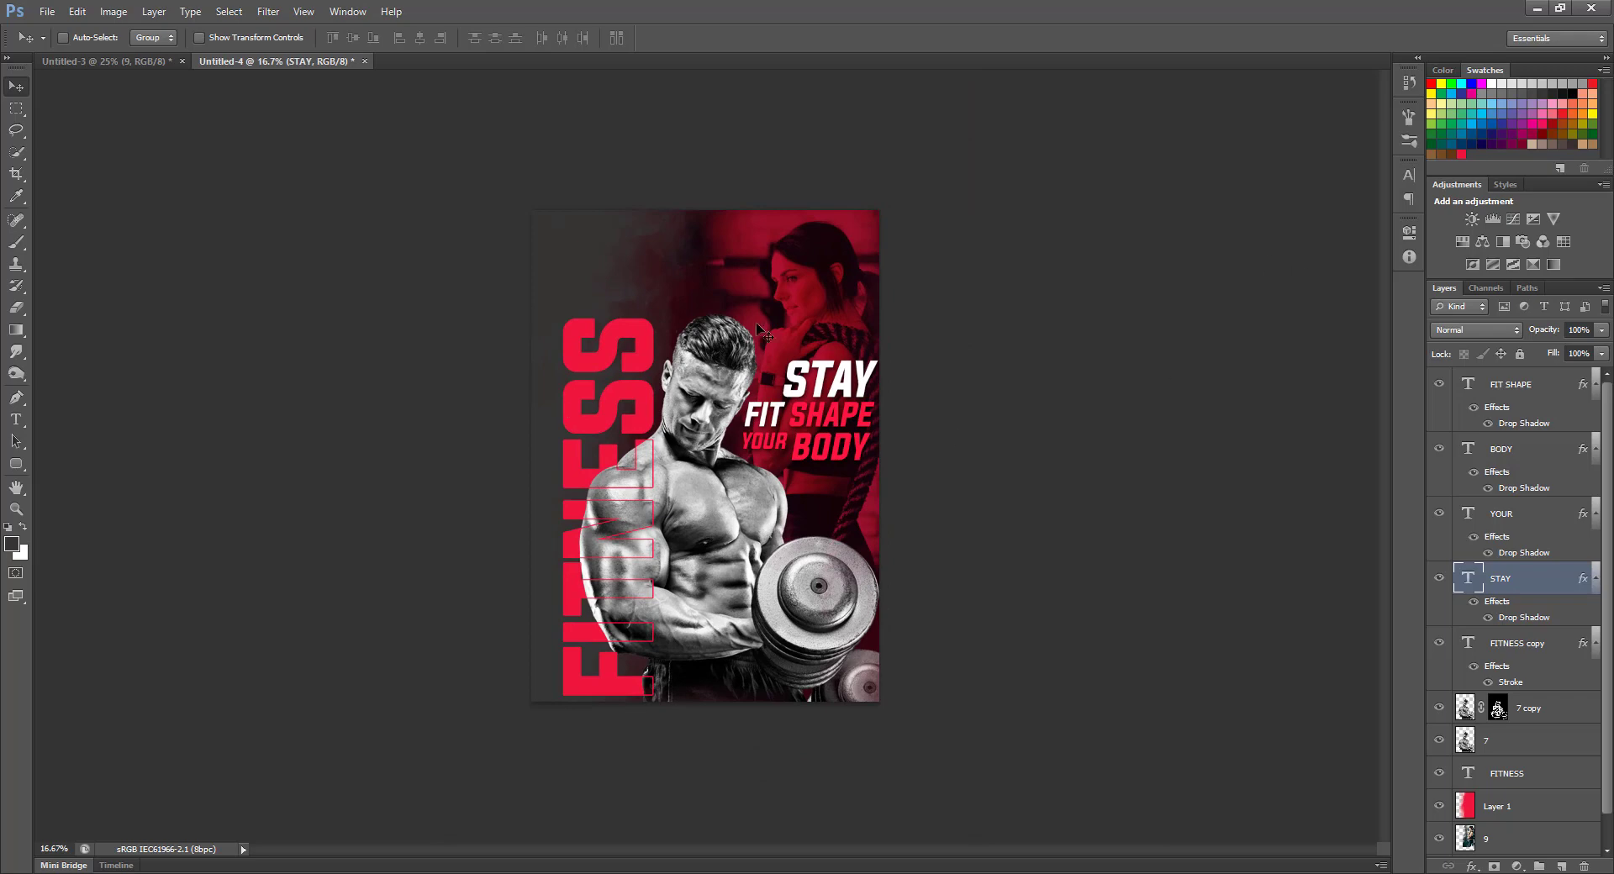
key(ctrl+plus)
key(ctrl+plus)
key(ctrl+0)
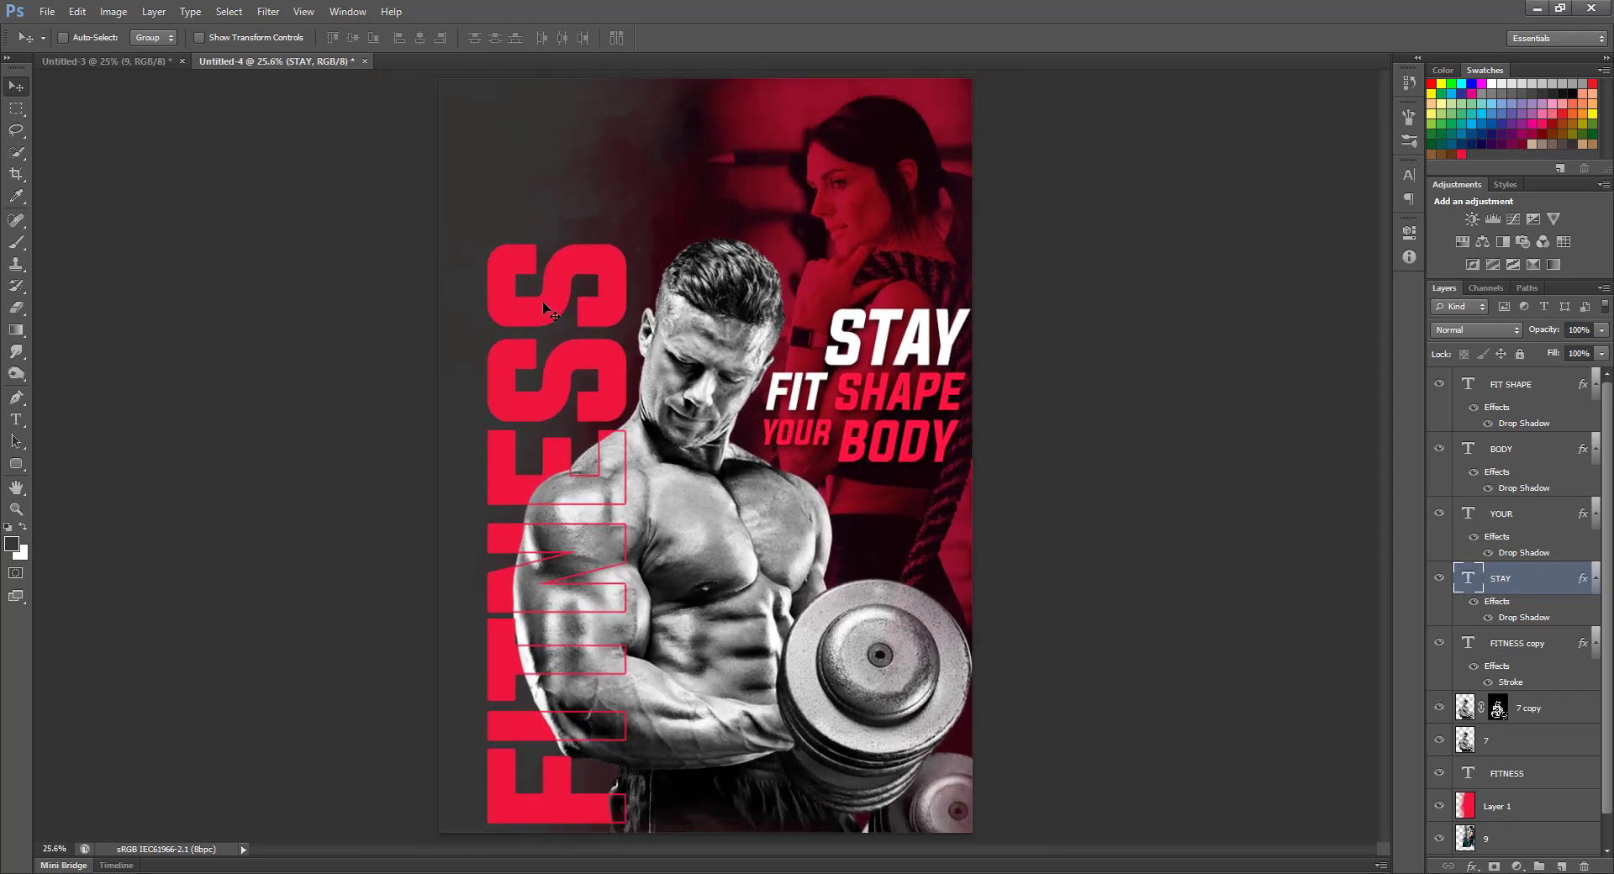
key(ctrl+minus)
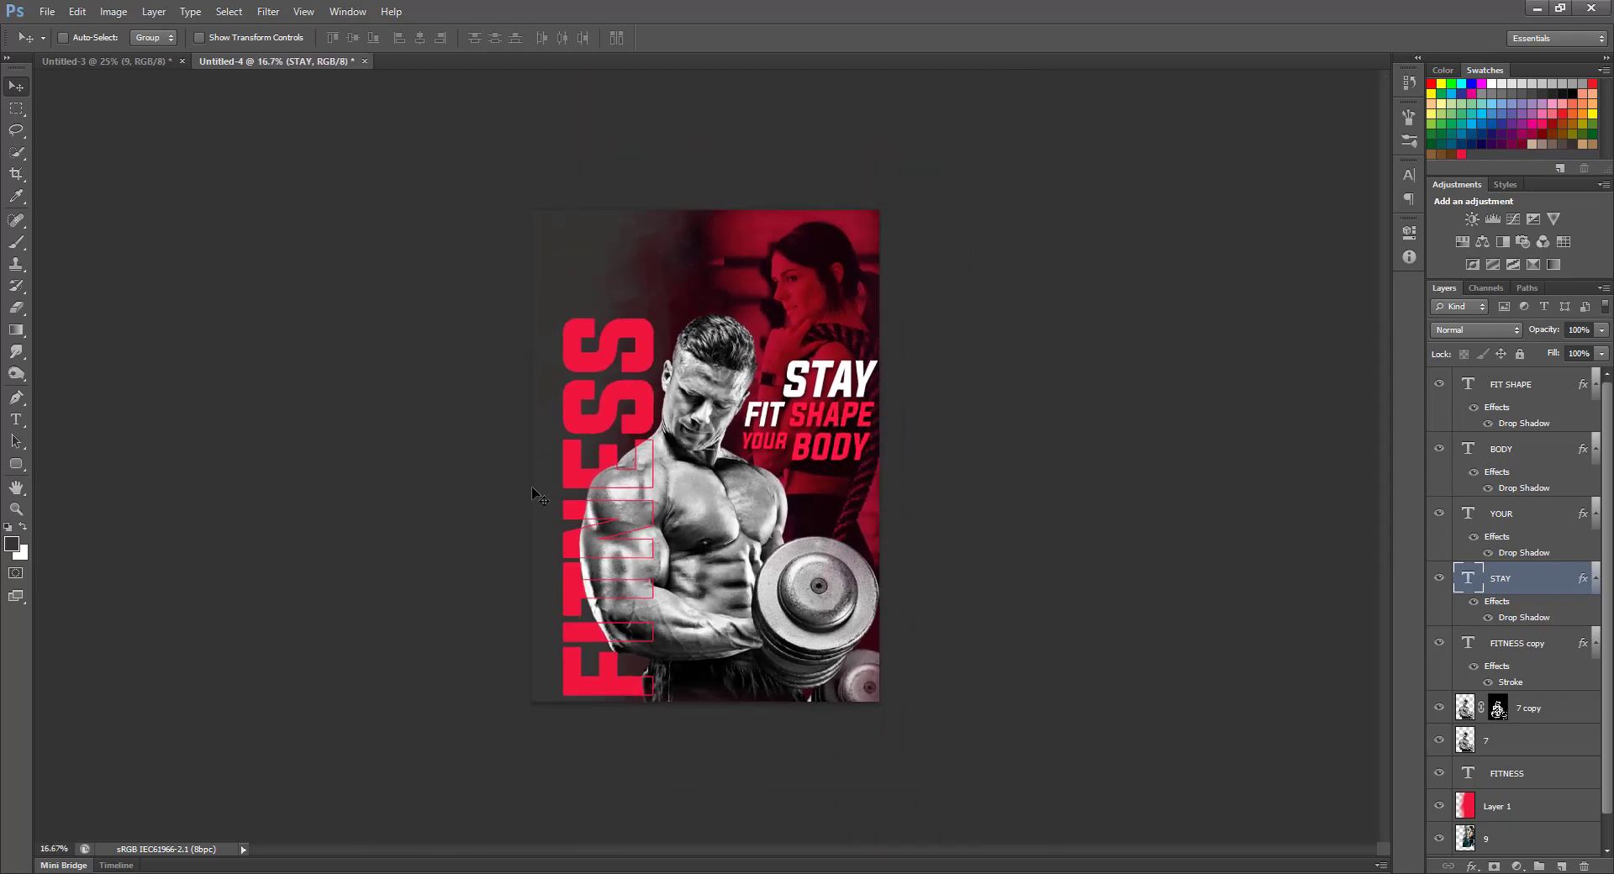
Step: Activate the Brush tool and add a new empty layer above the FIT SHAPE text
key(b)
click(1559, 394)
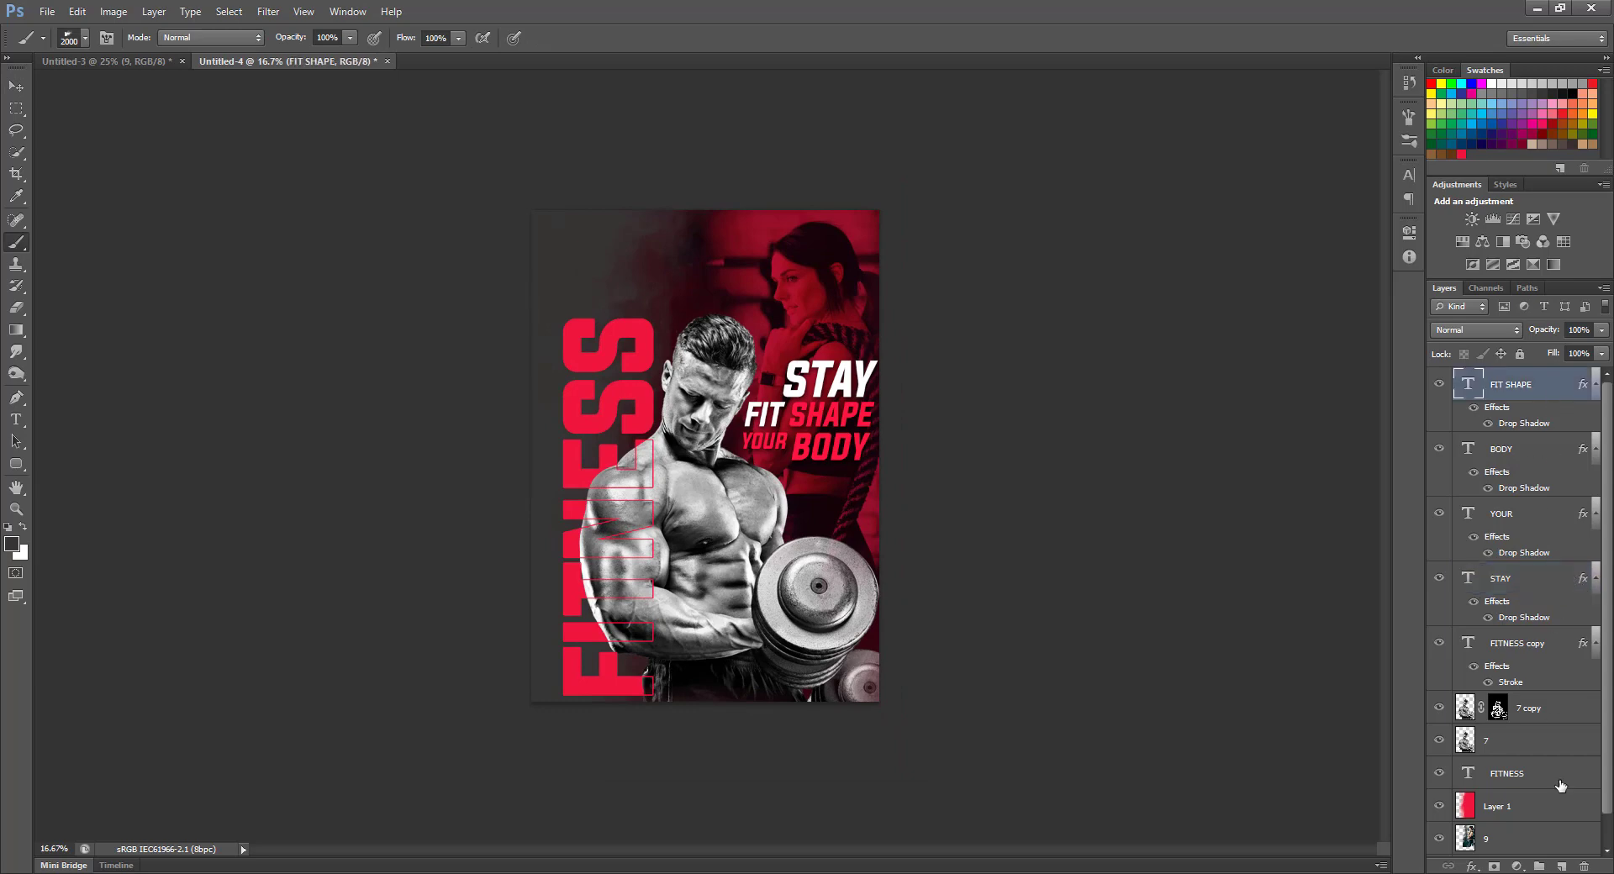
click(1561, 866)
Step: Choose the 64 px brush tip from the brush presets and enlarge it to 200 px
right_click(543, 353)
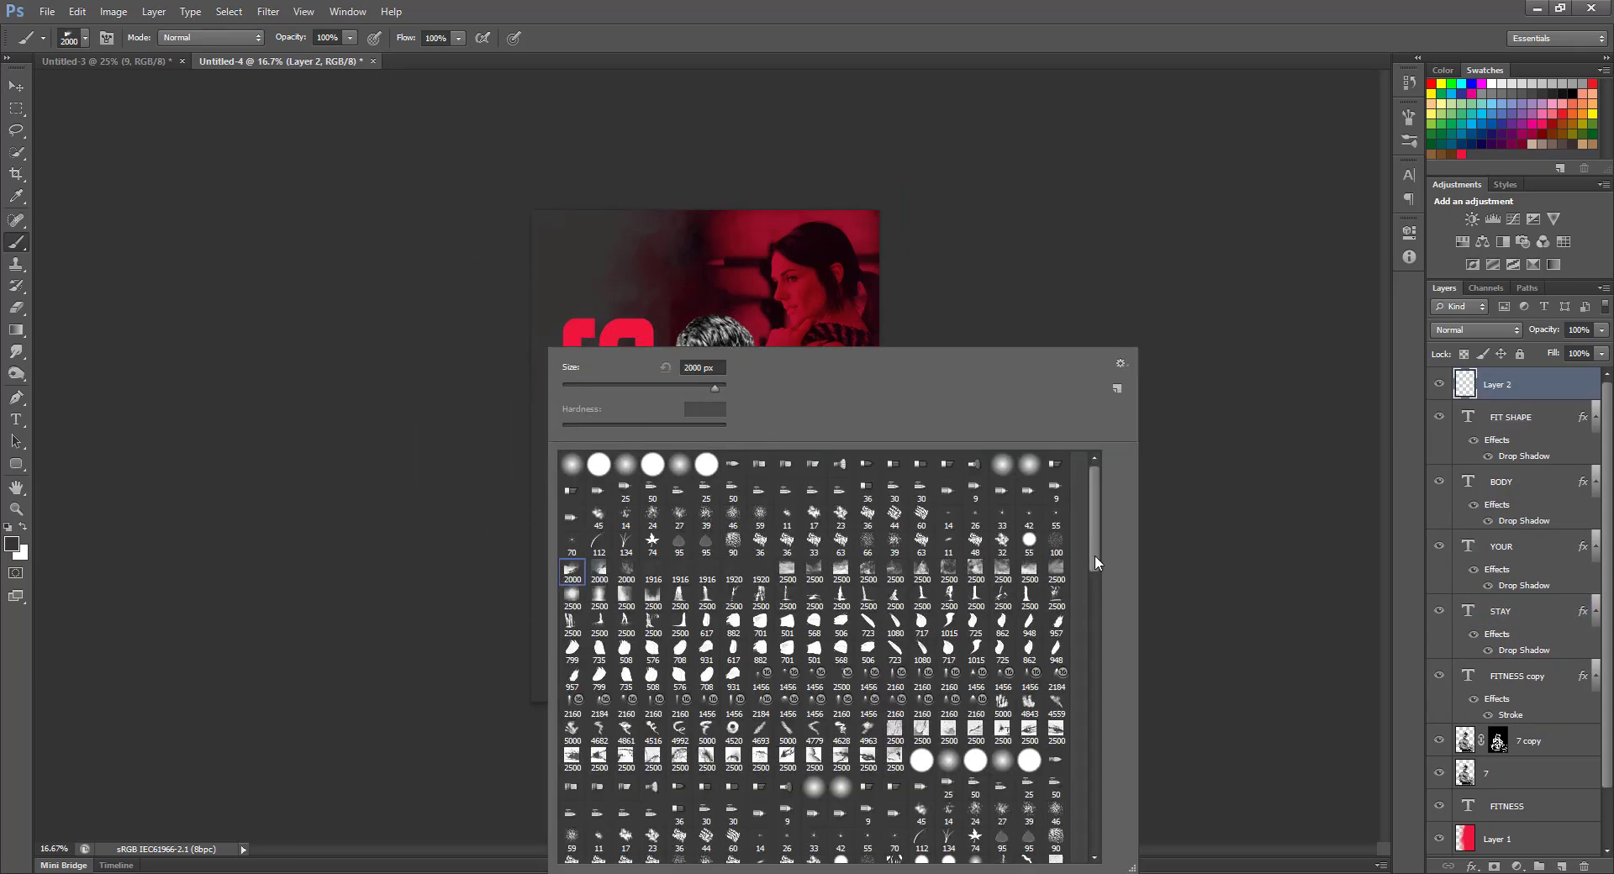
drag(1094, 562, 1096, 628)
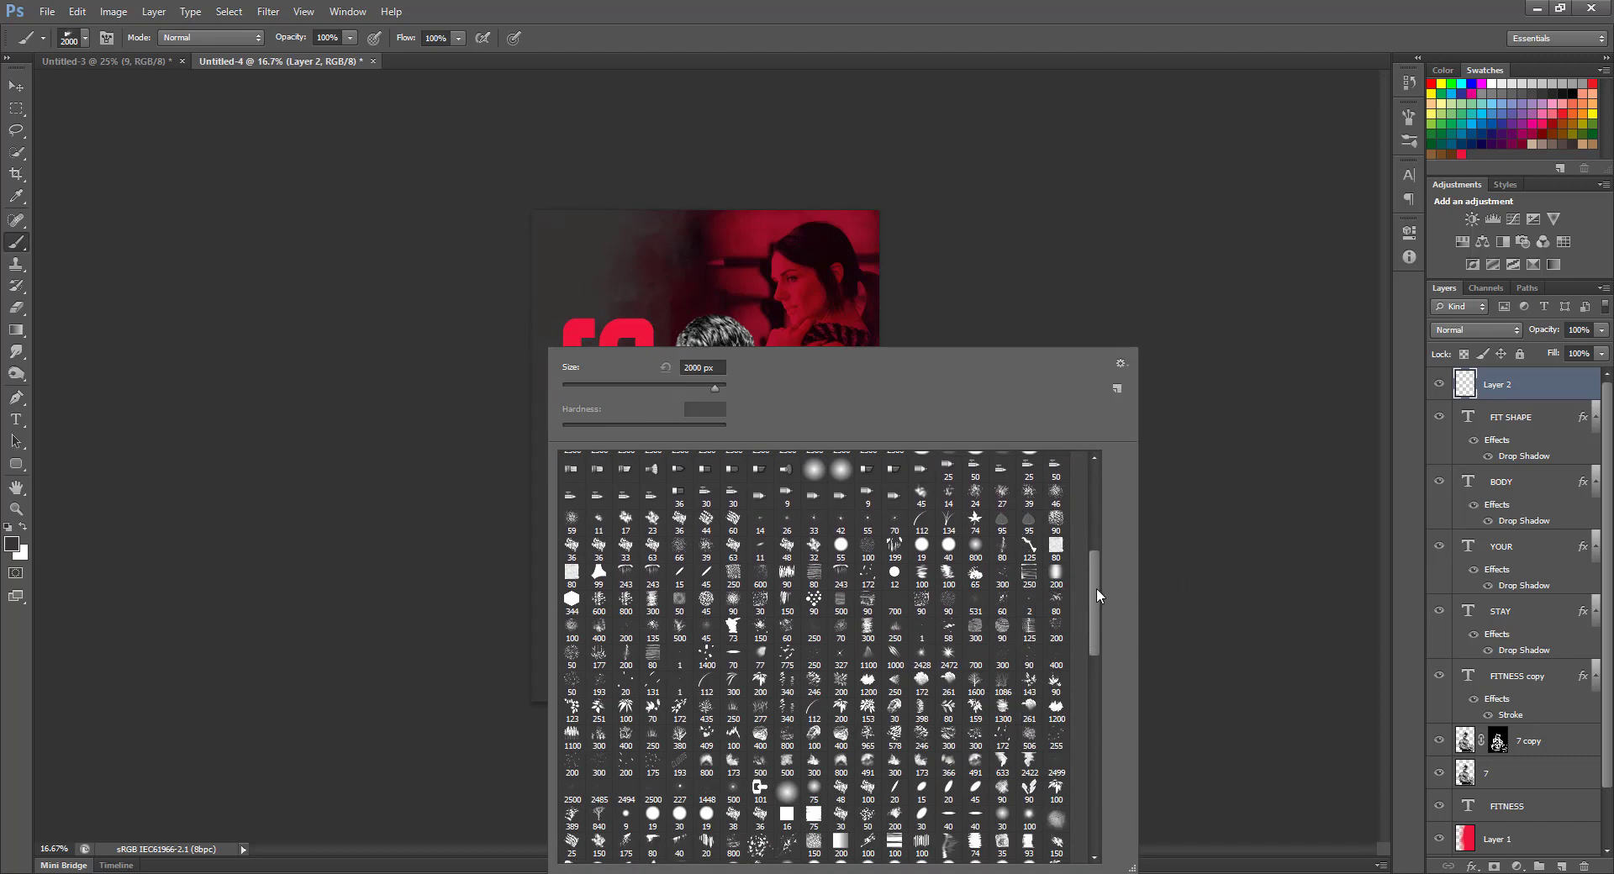
drag(1096, 588, 1098, 688)
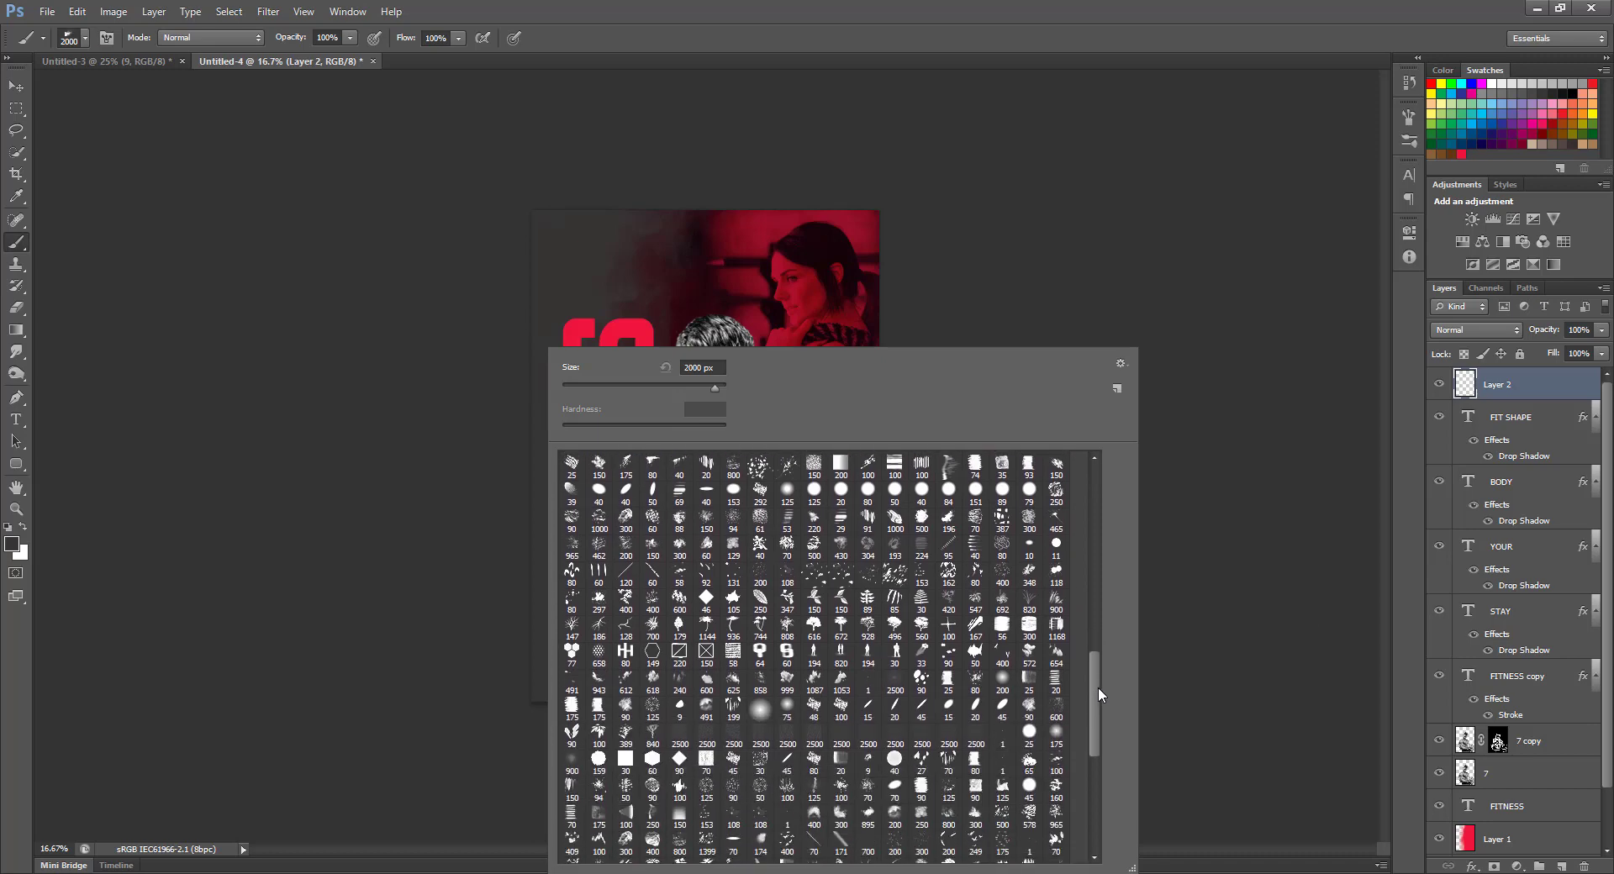
scroll(1097, 689, down, 1)
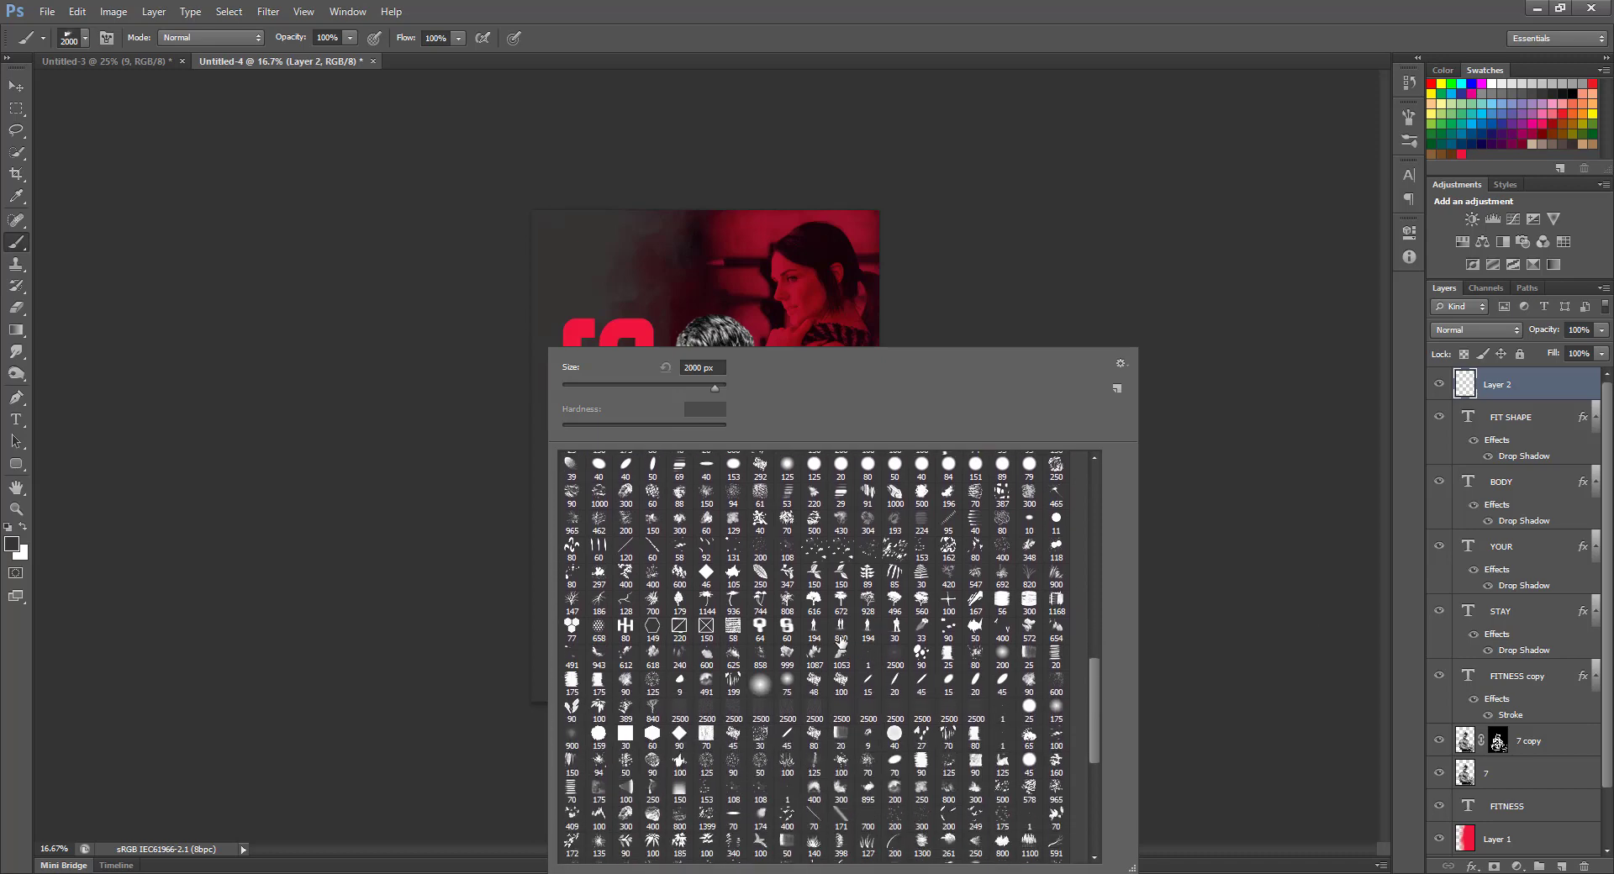
click(788, 629)
click(760, 627)
click(580, 243)
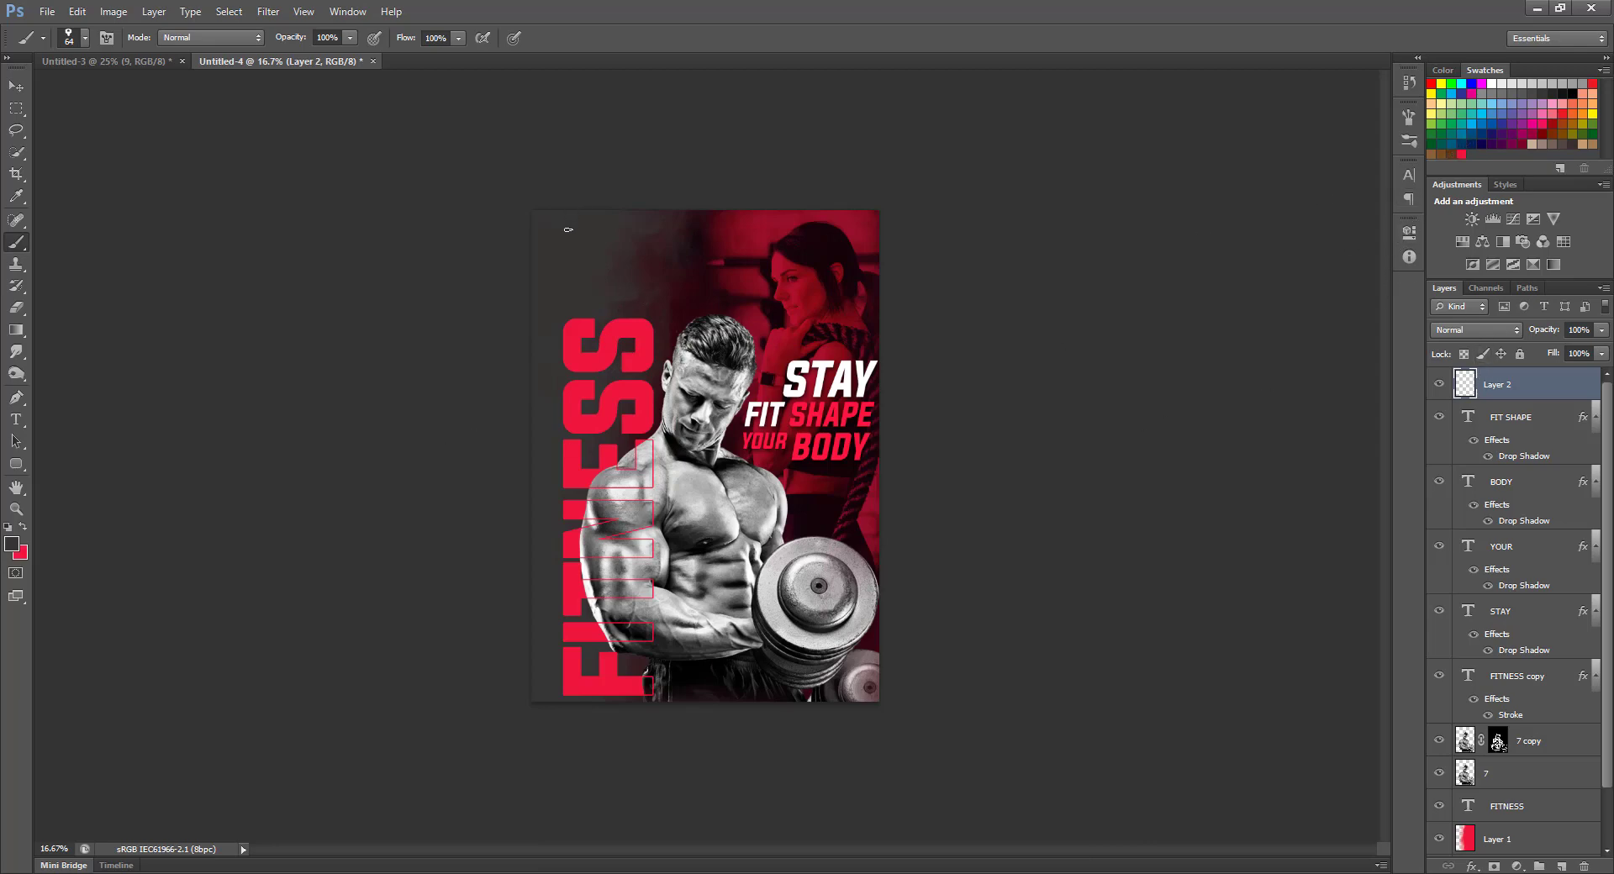
key(bracketright)
key(bracketright)
key(bracketright)
key(bracketright)
key(bracketright)
key(bracketright)
key(bracketright)
click(1561, 866)
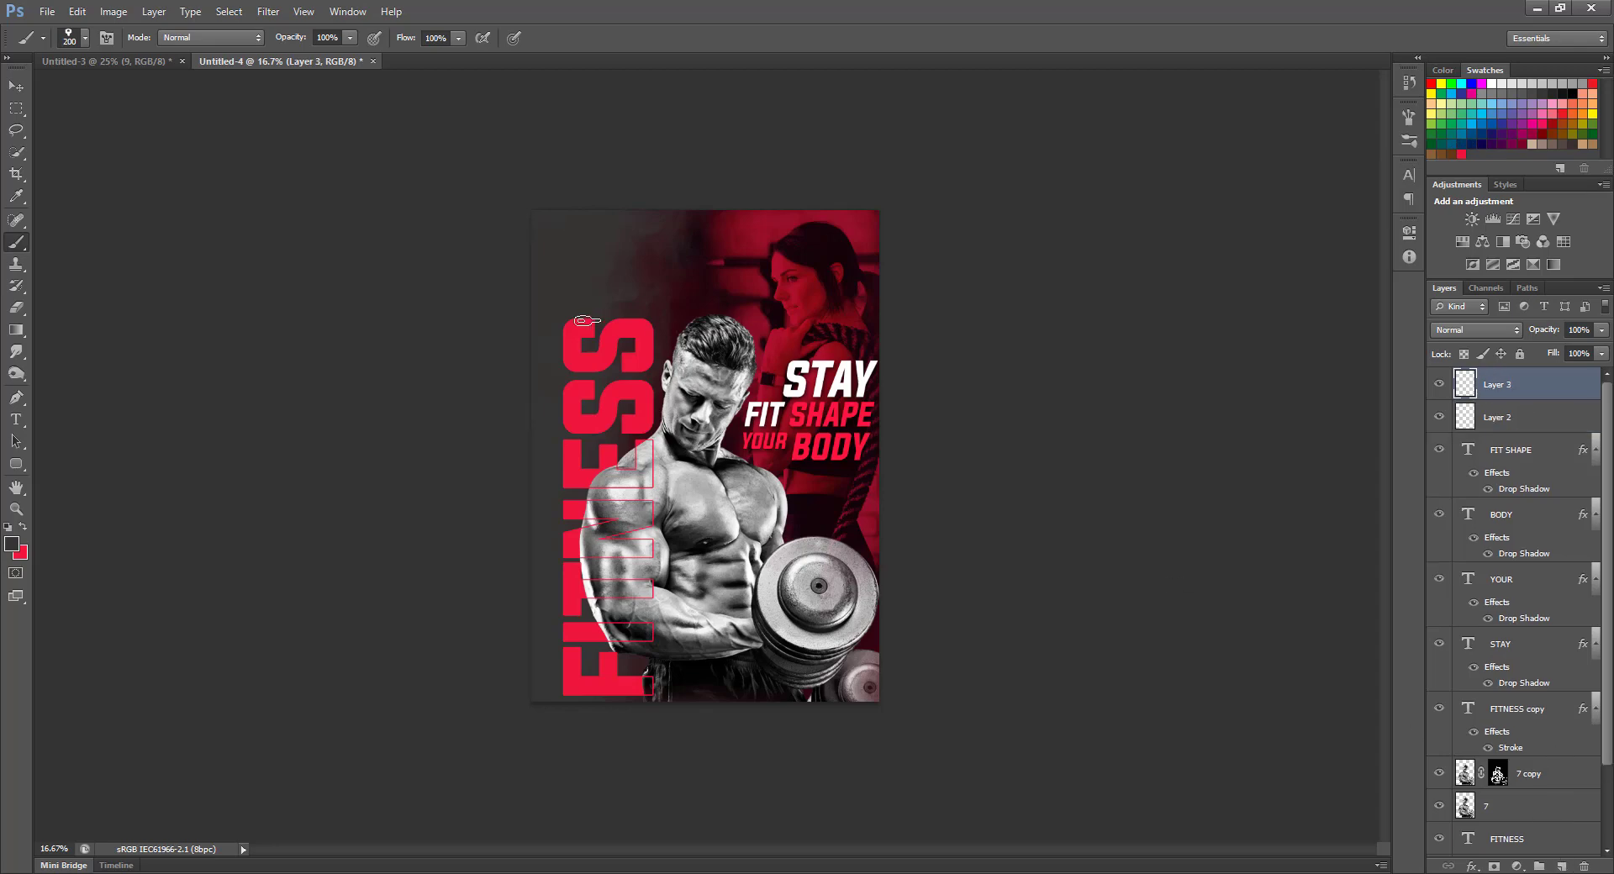
click(1561, 866)
key(ctrl+plus)
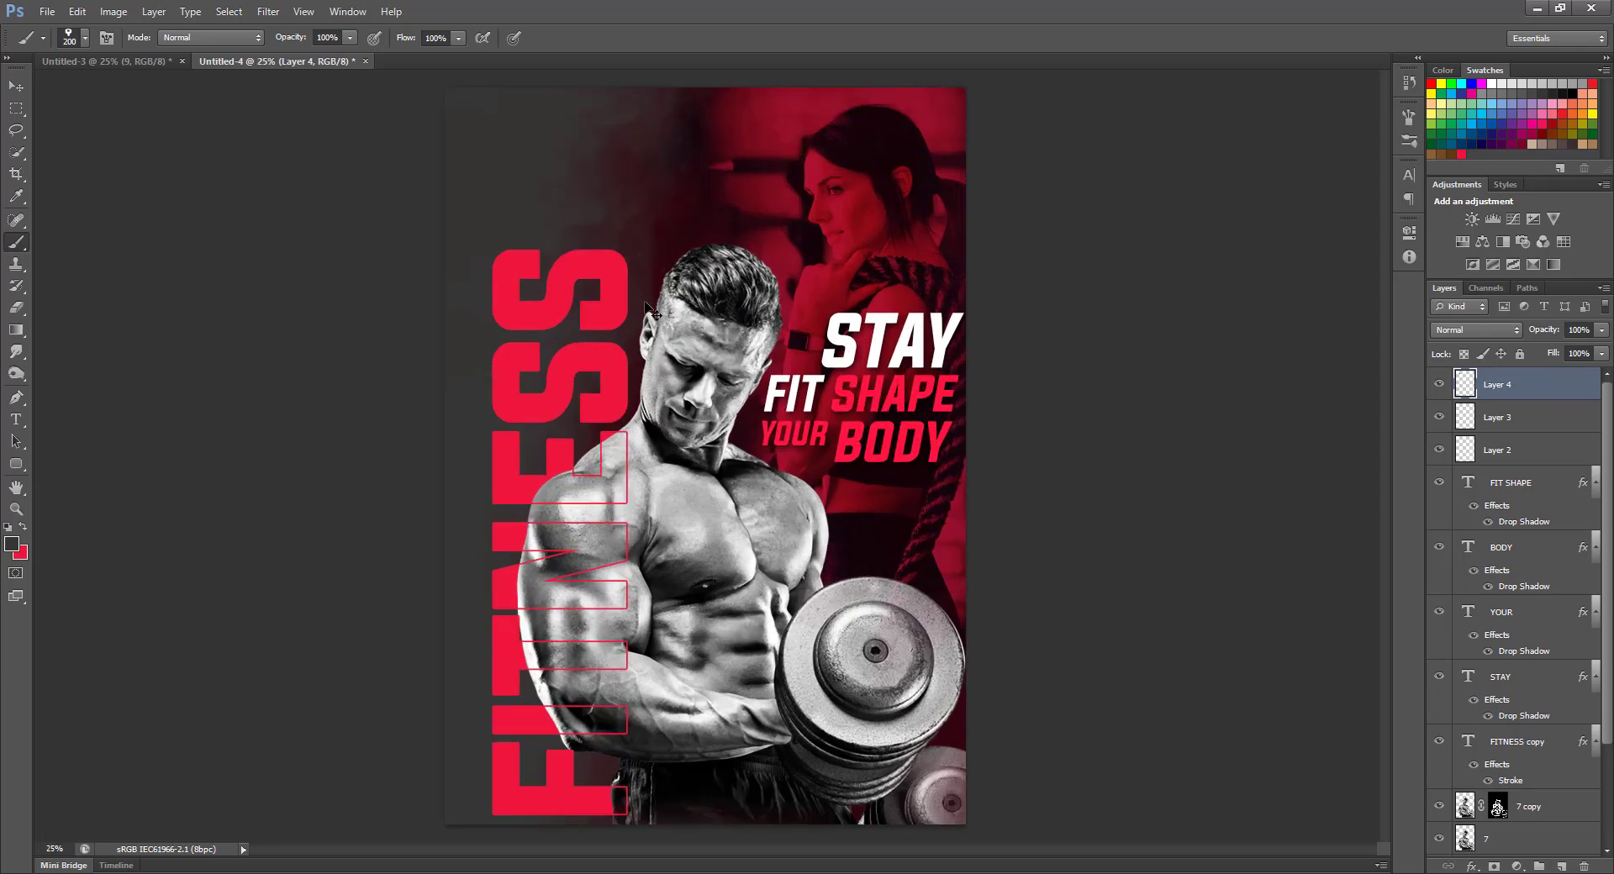
key(ctrl+plus)
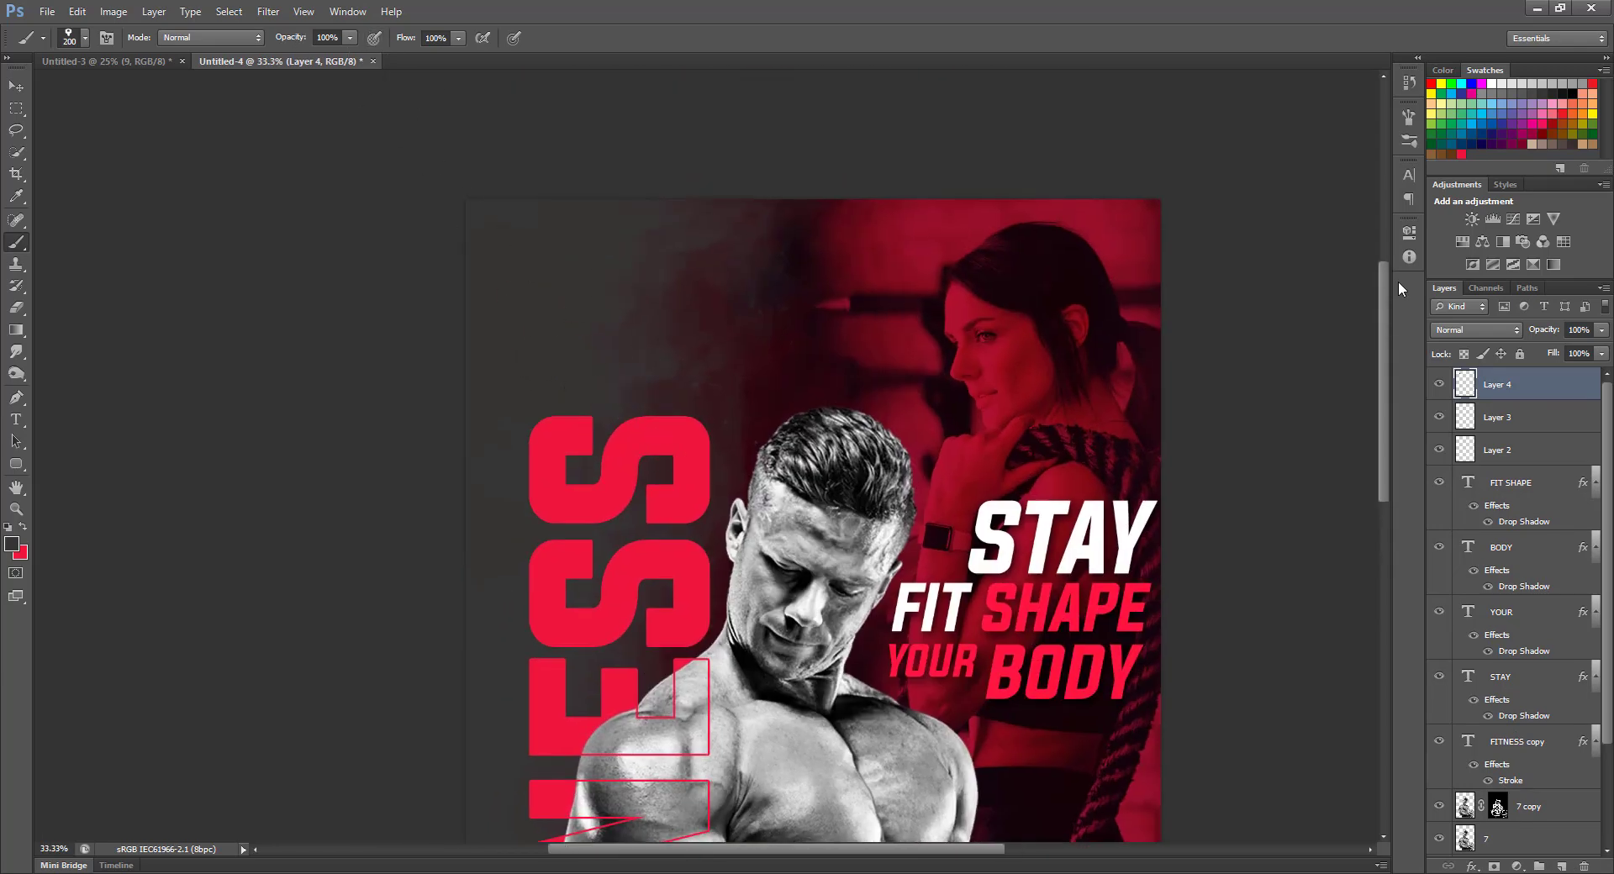
key(Delete)
key(Delete)
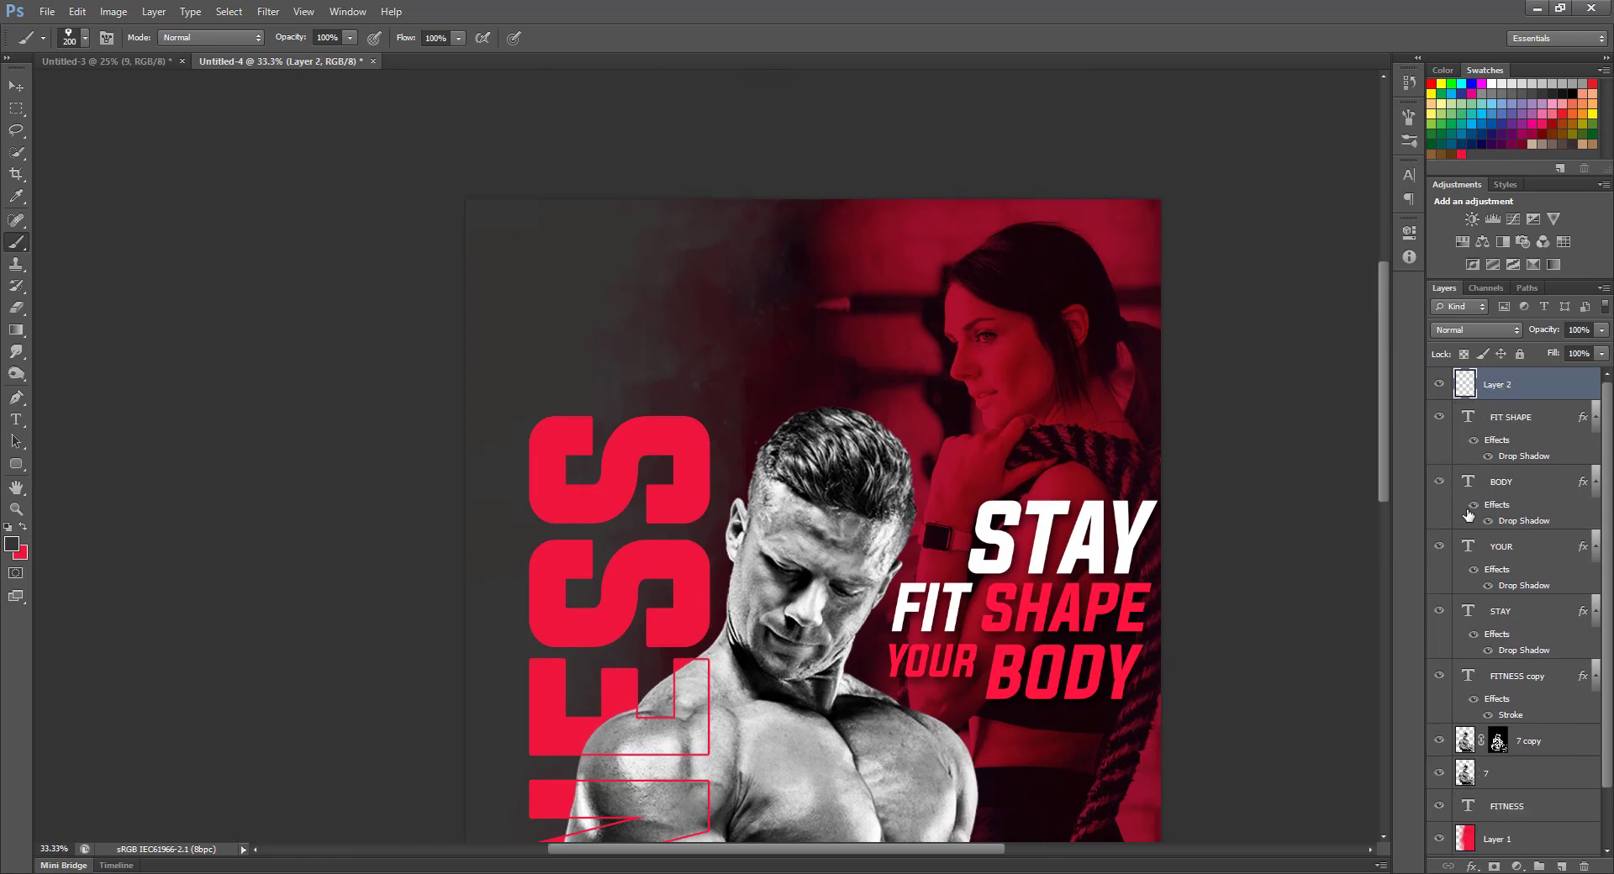
Step: Choose the 101 px chain-link brush tip and make the saved red swatch the foreground colour
right_click(615, 346)
scroll(759, 631, up, 2)
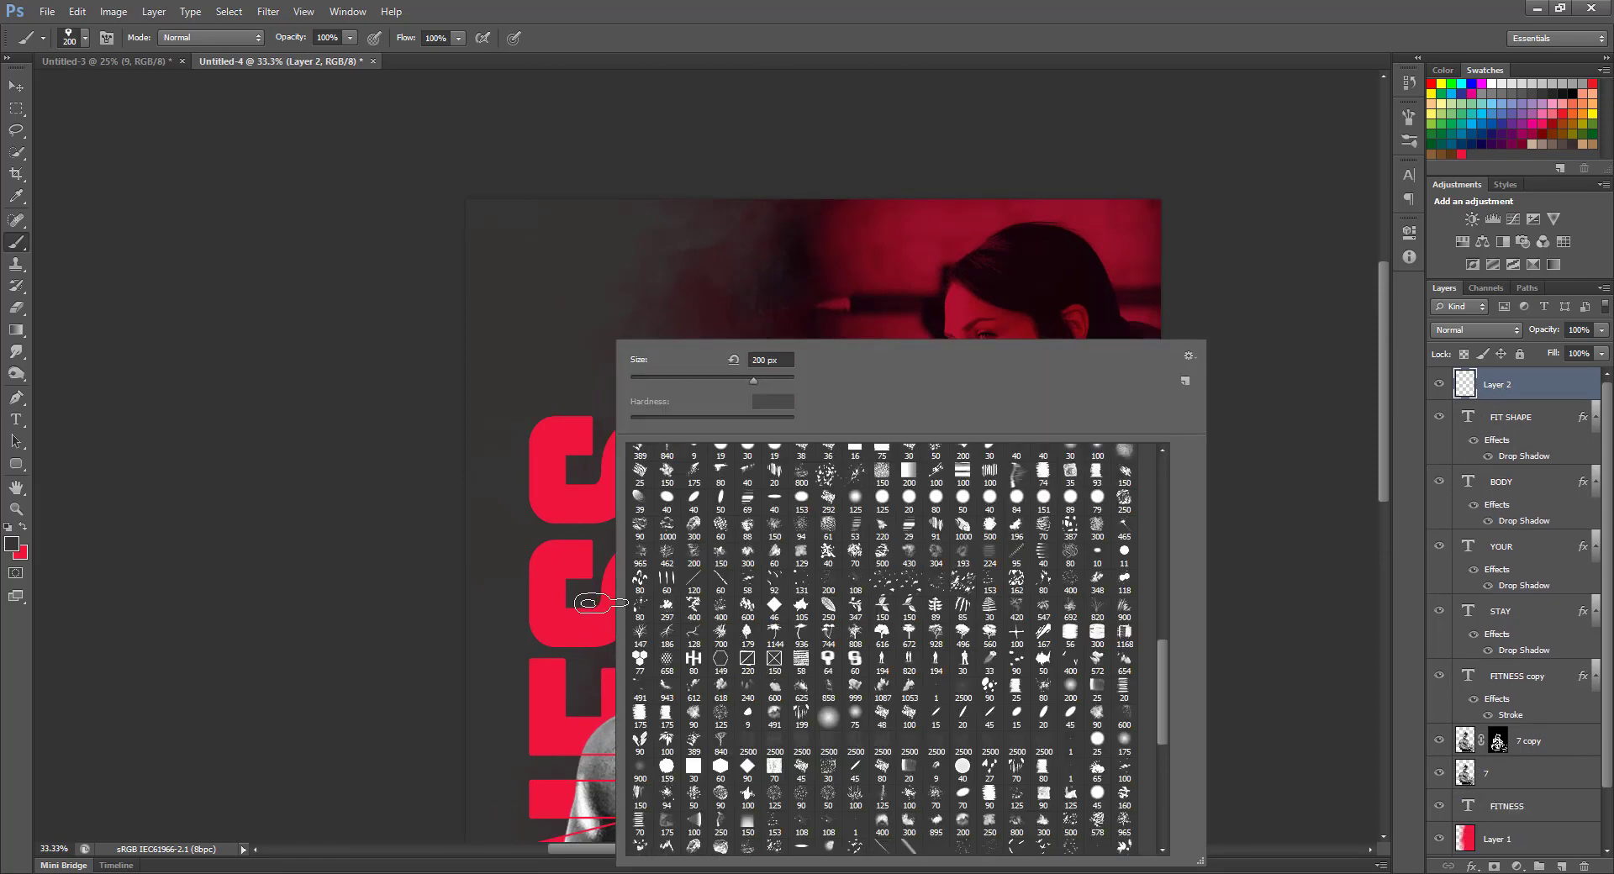
scroll(630, 523, up, 1)
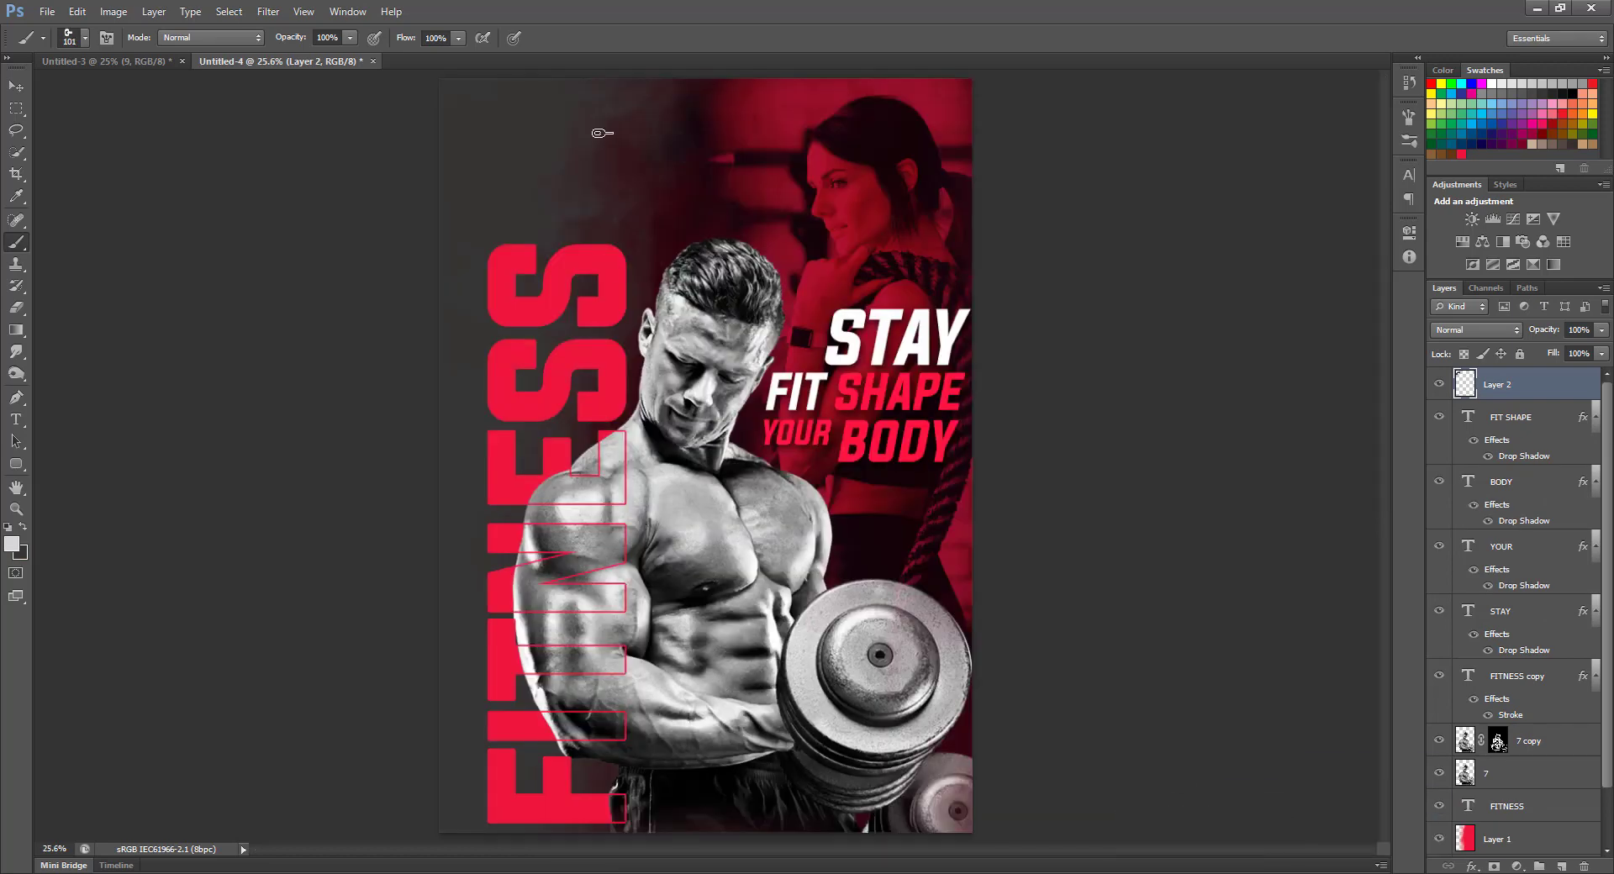
click(1463, 155)
click(22, 528)
key(ctrl+minus)
key(ctrl+minus)
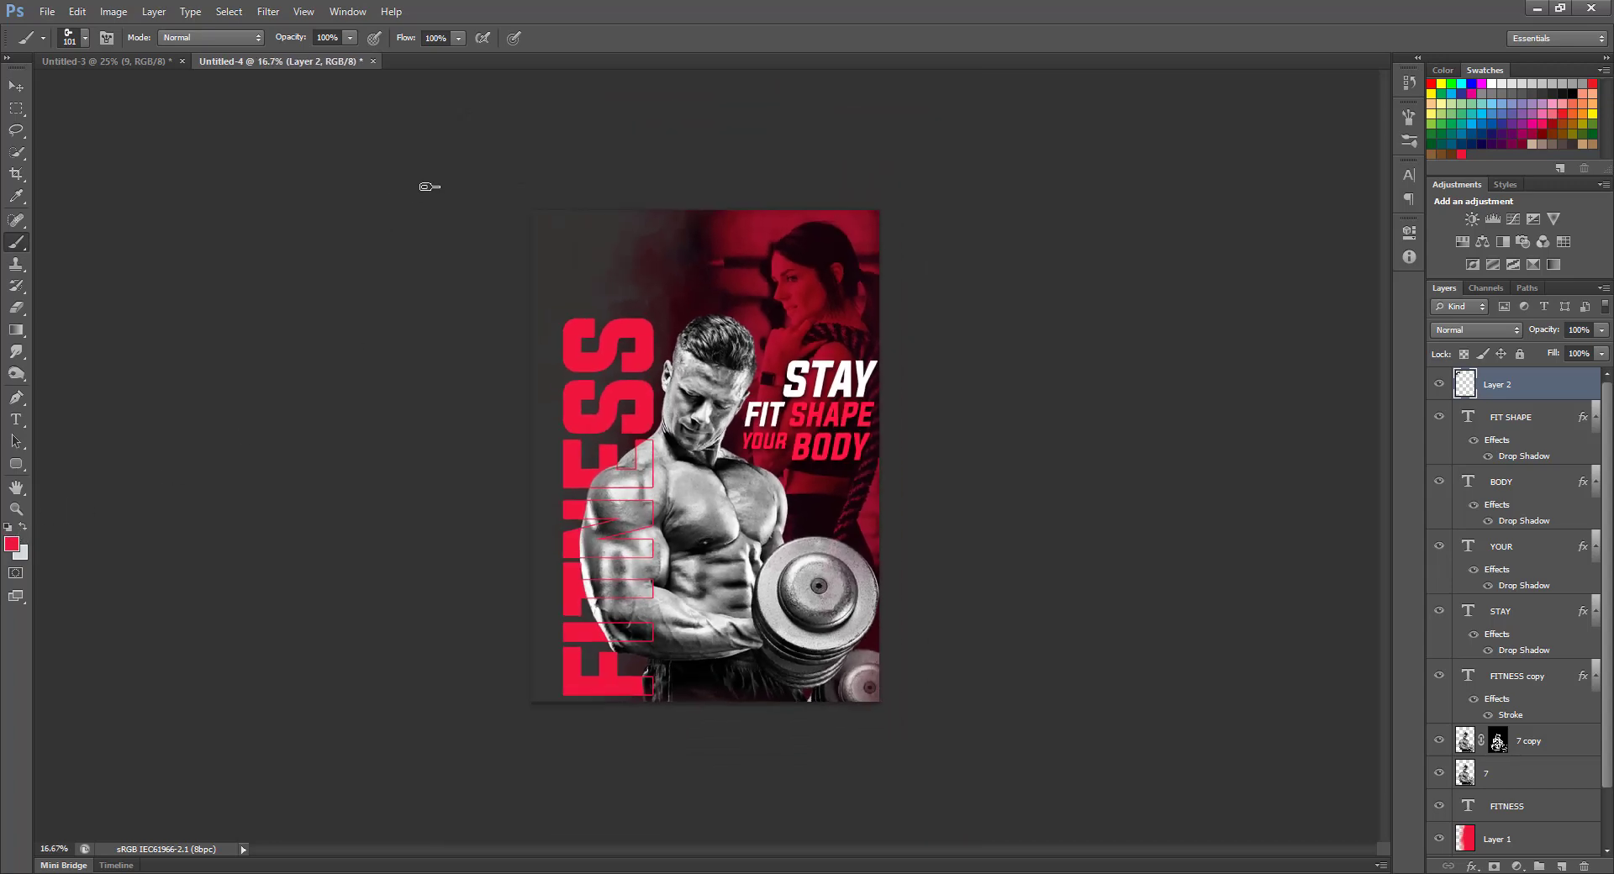
Step: Add a fresh empty layer on top of the stack, delete the empty Layer 2 and select the new layer
click(1560, 866)
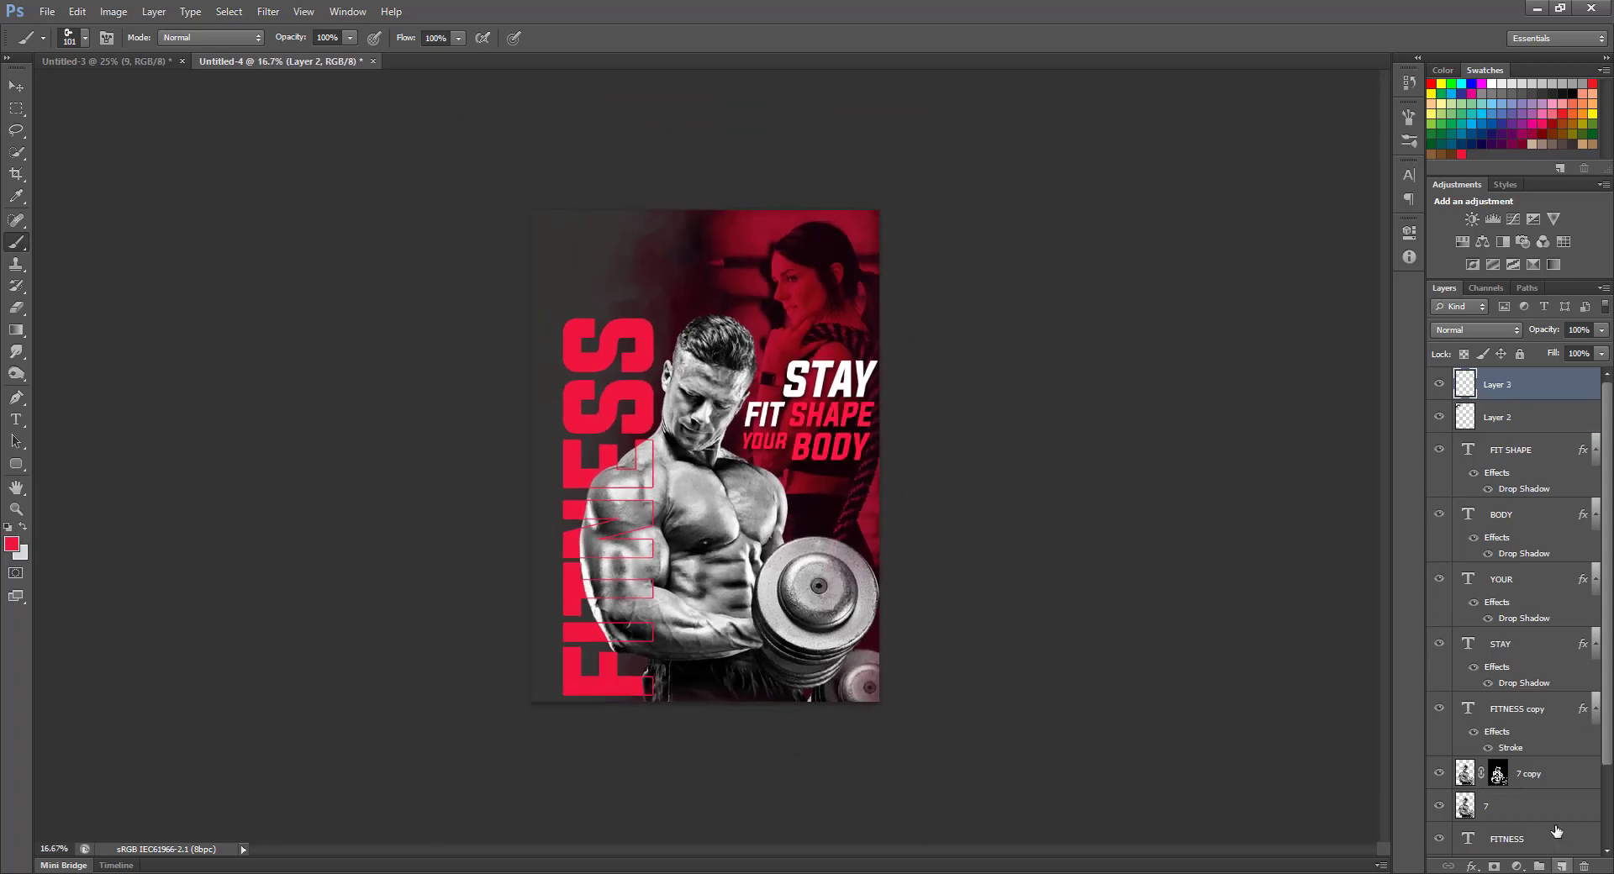
click(1517, 421)
key(Delete)
click(1538, 384)
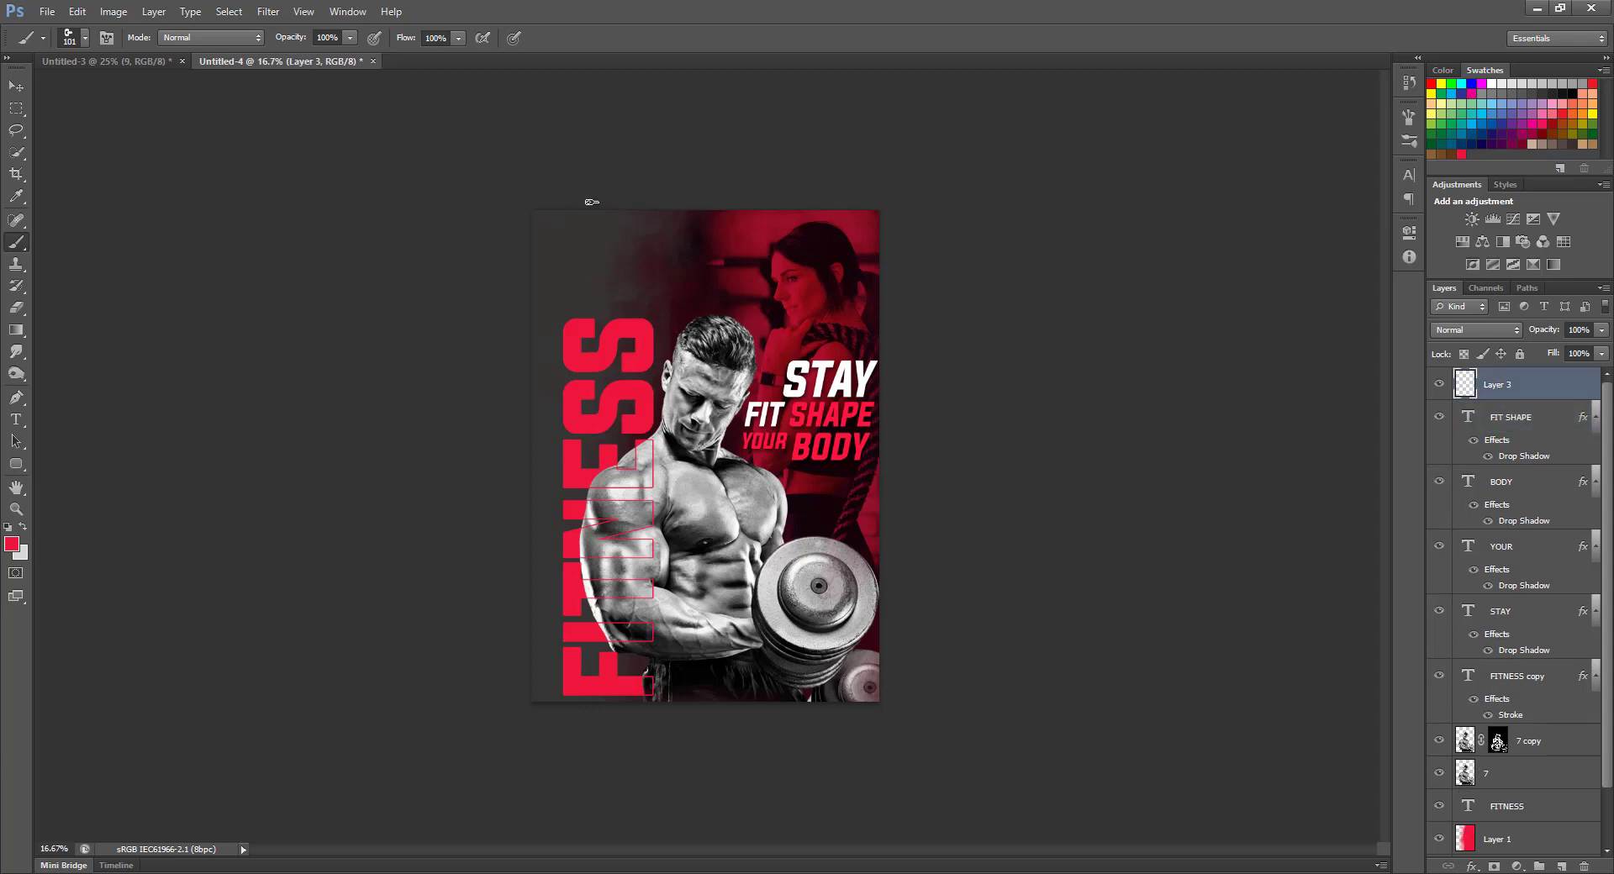
Step: Try painting red chain strokes across the poster's upper-left corner and down its left edge, and undo both strokes
drag(640, 212, 531, 307)
mouse_move(533, 439)
mouse_down()
mouse_move(547, 522)
mouse_move(533, 598)
mouse_up()
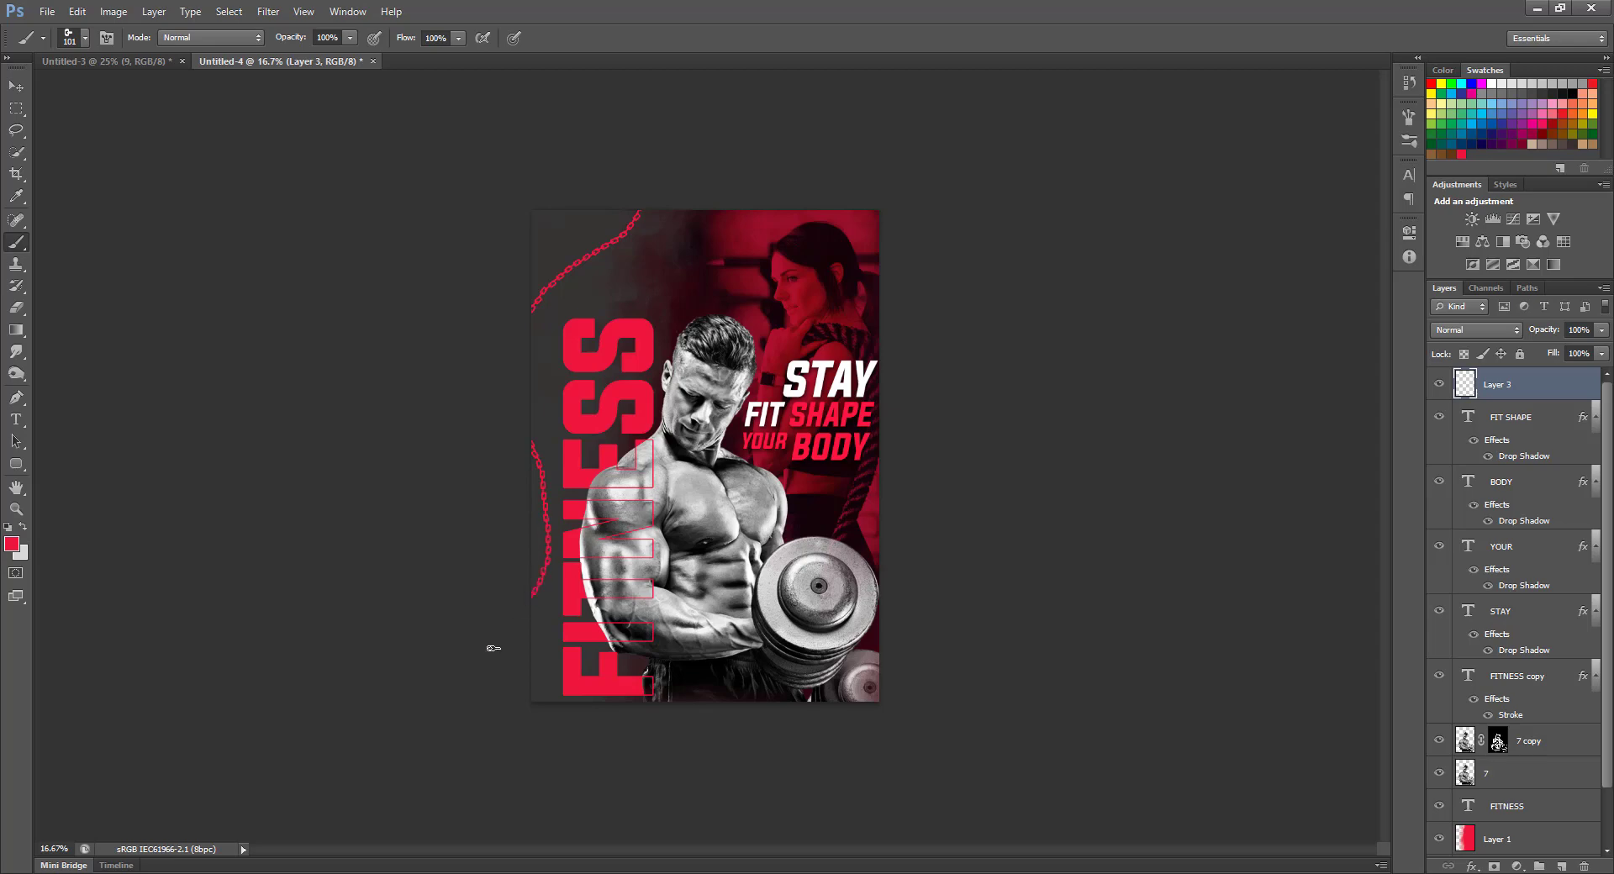
key(ctrl+alt+z)
key(ctrl+alt+z)
key(ctrl+0)
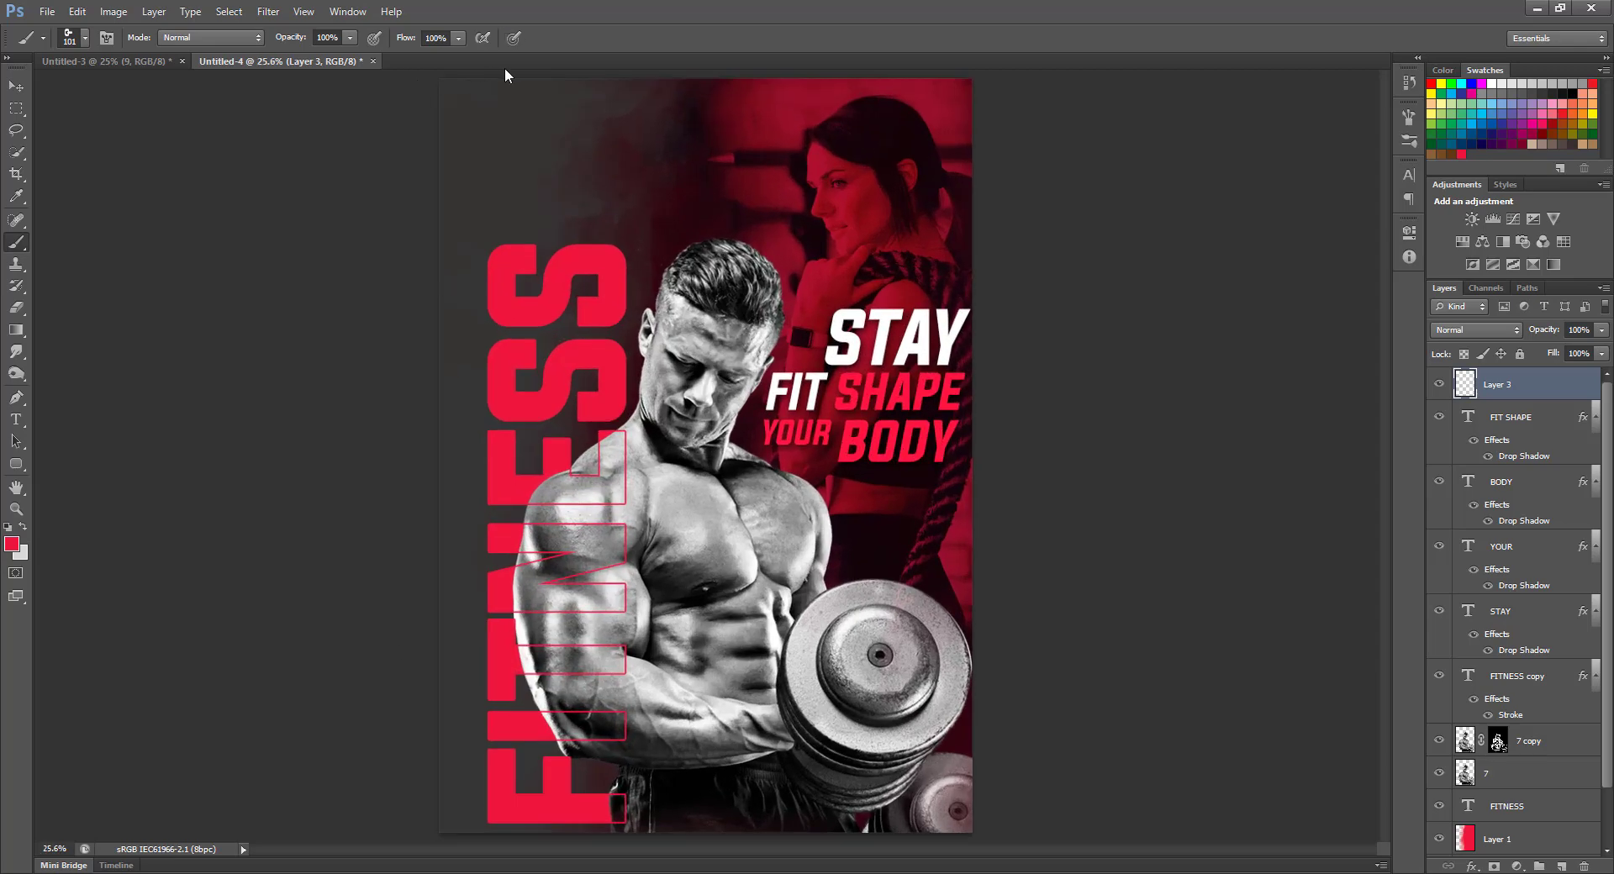
Step: Paint red chain strokes across the poster's upper-left, lower-left and upper-right corners and along its right edge above the dumbbell
key(ctrl+minus)
mouse_move(612, 77)
mouse_down()
mouse_move(544, 129)
mouse_move(551, 165)
mouse_move(411, 208)
mouse_move(465, 794)
mouse_move(496, 829)
mouse_move(574, 845)
mouse_up()
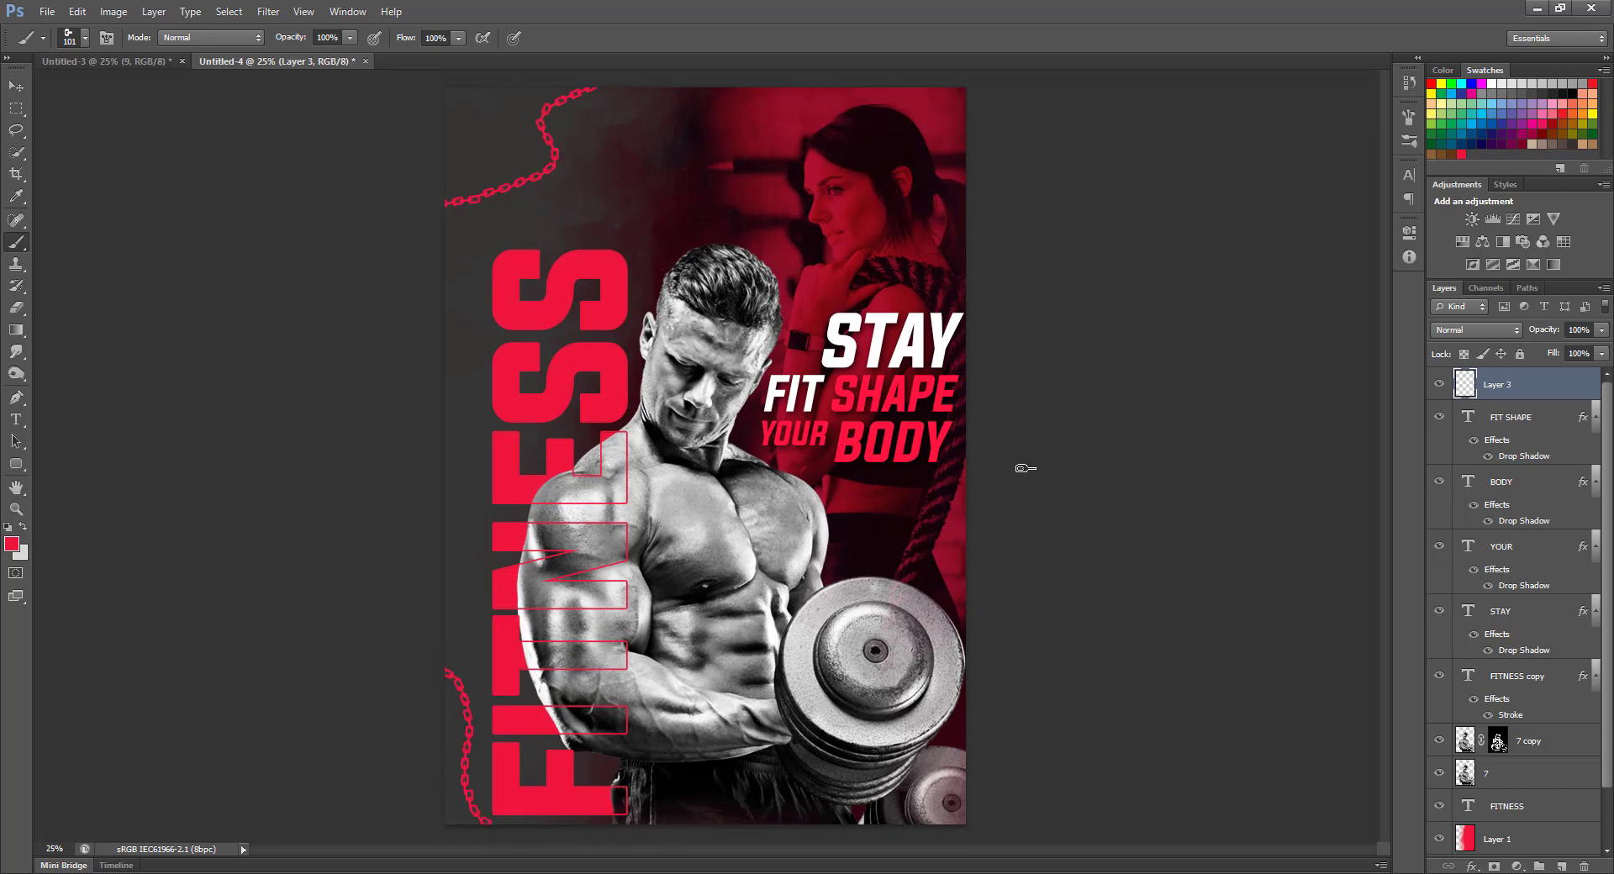
mouse_move(1034, 443)
mouse_down()
mouse_move(936, 555)
mouse_move(994, 633)
mouse_move(1058, 641)
mouse_up()
key(ctrl+z)
drag(1042, 426, 950, 565)
mouse_move(1030, 152)
mouse_down()
mouse_move(824, 56)
mouse_move(824, 10)
mouse_up()
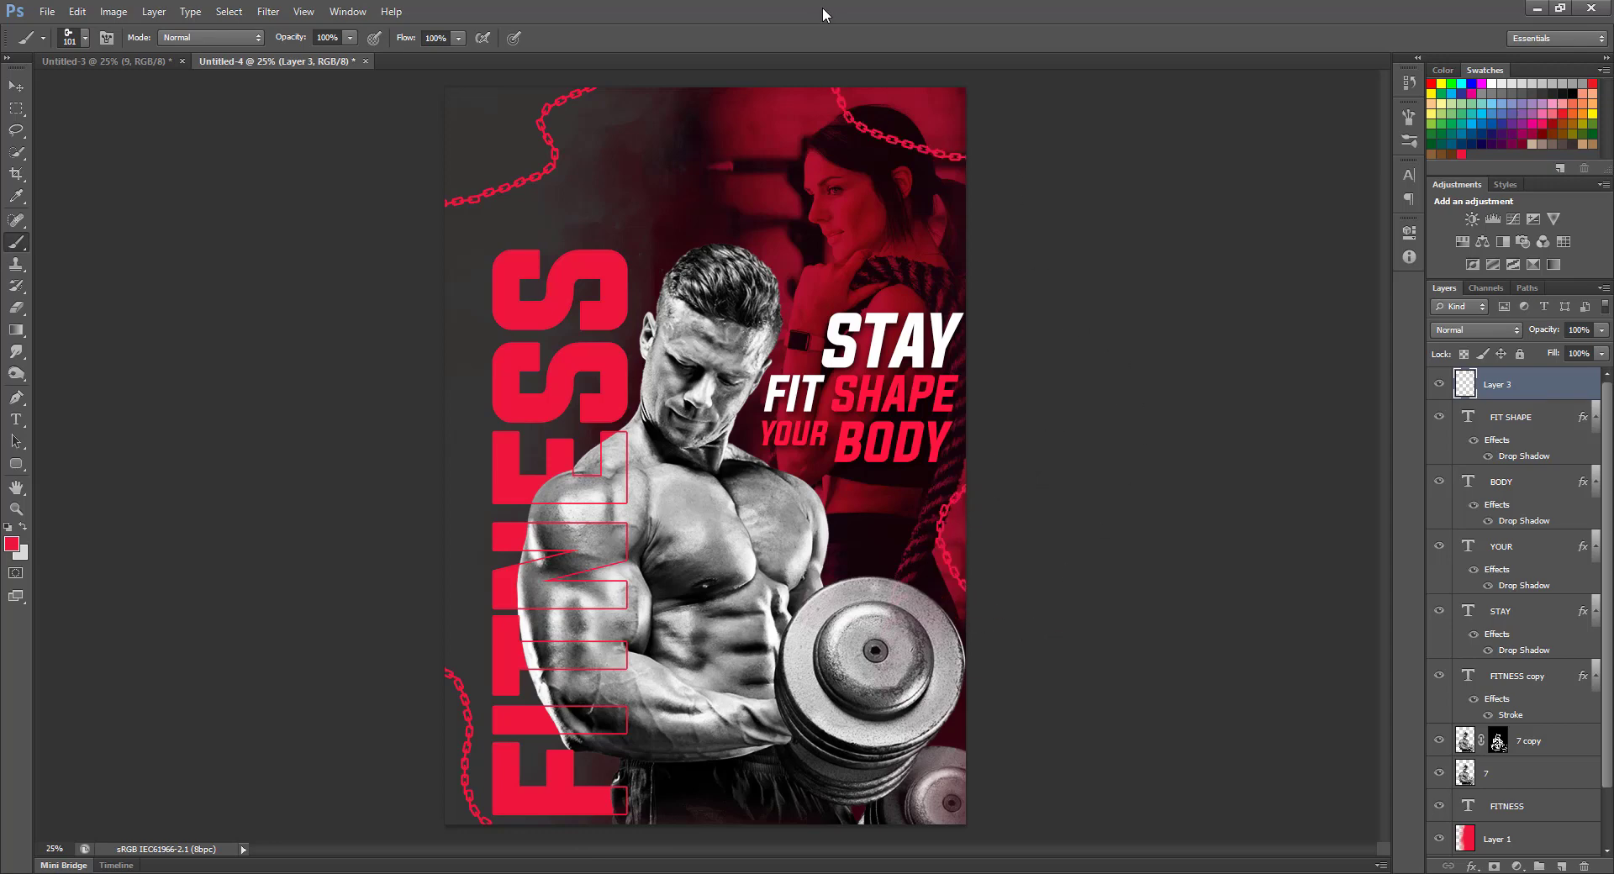
Step: Reduce the opacity of the chain layer to 34%
key(ctrl+minus)
click(10, 86)
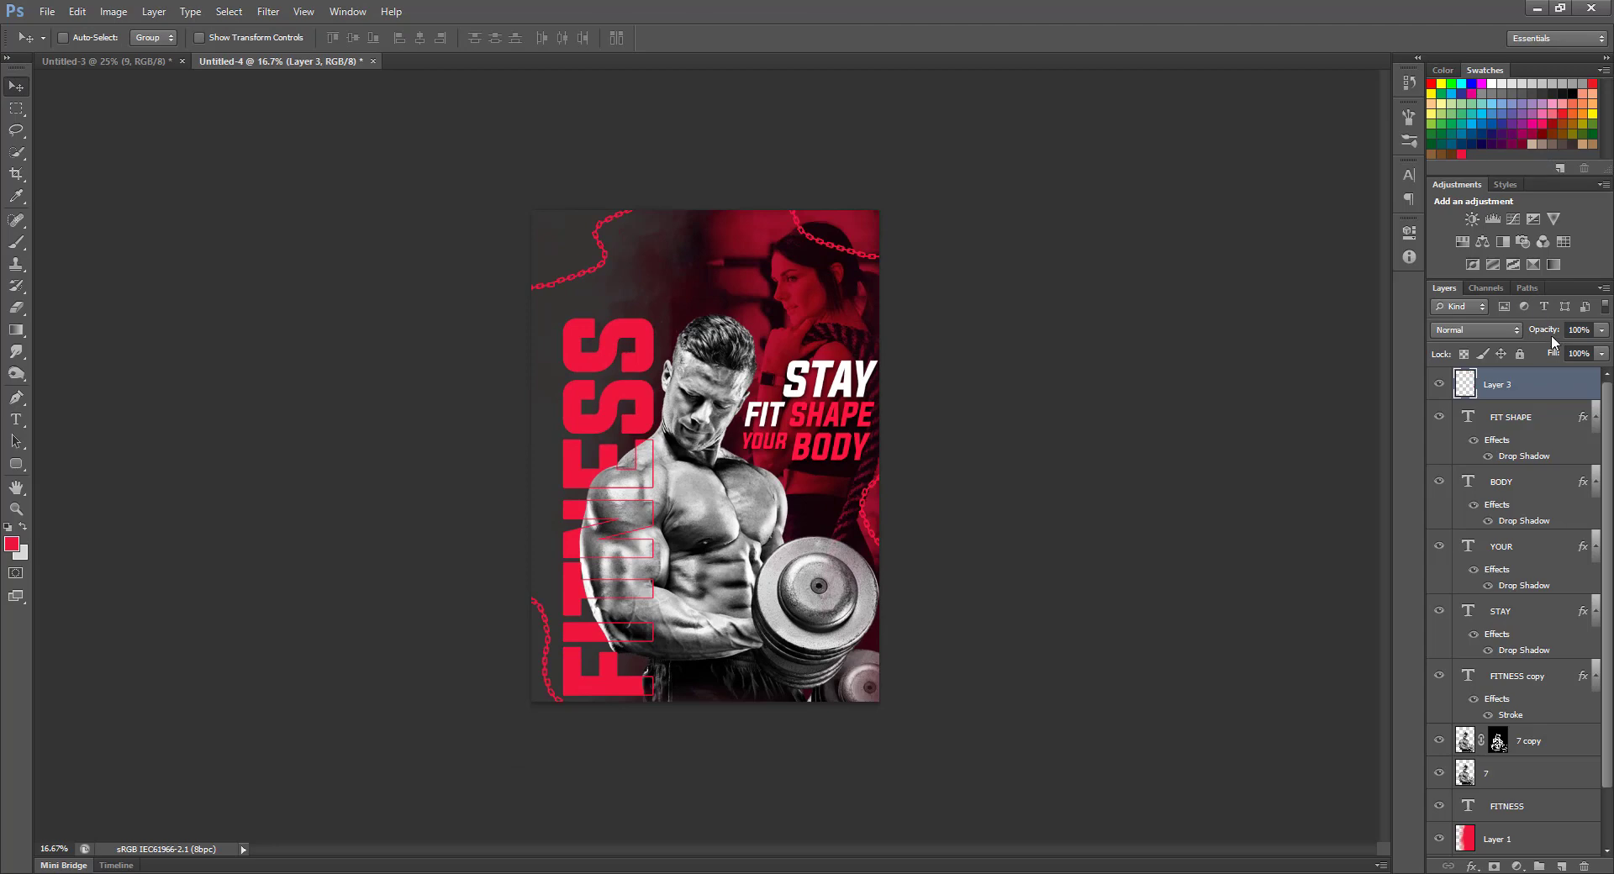
drag(1549, 336, 1512, 337)
key(ctrl+0)
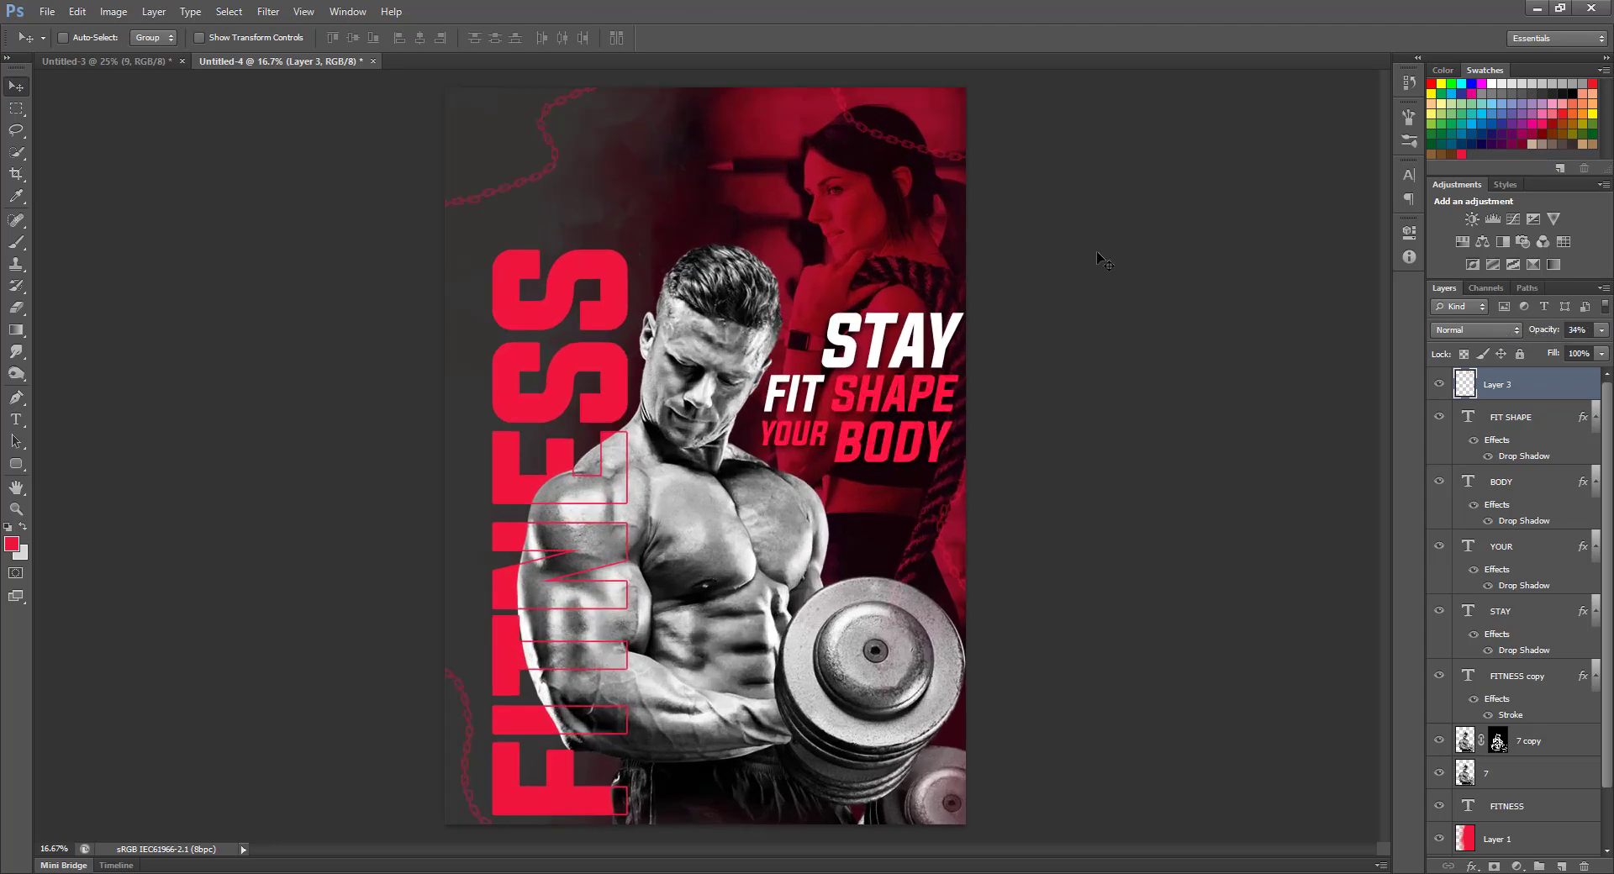
Step: Add the white text LOGO in the poster's upper-left corner and enlarge it to 35.47 pt
key(b)
click(16, 419)
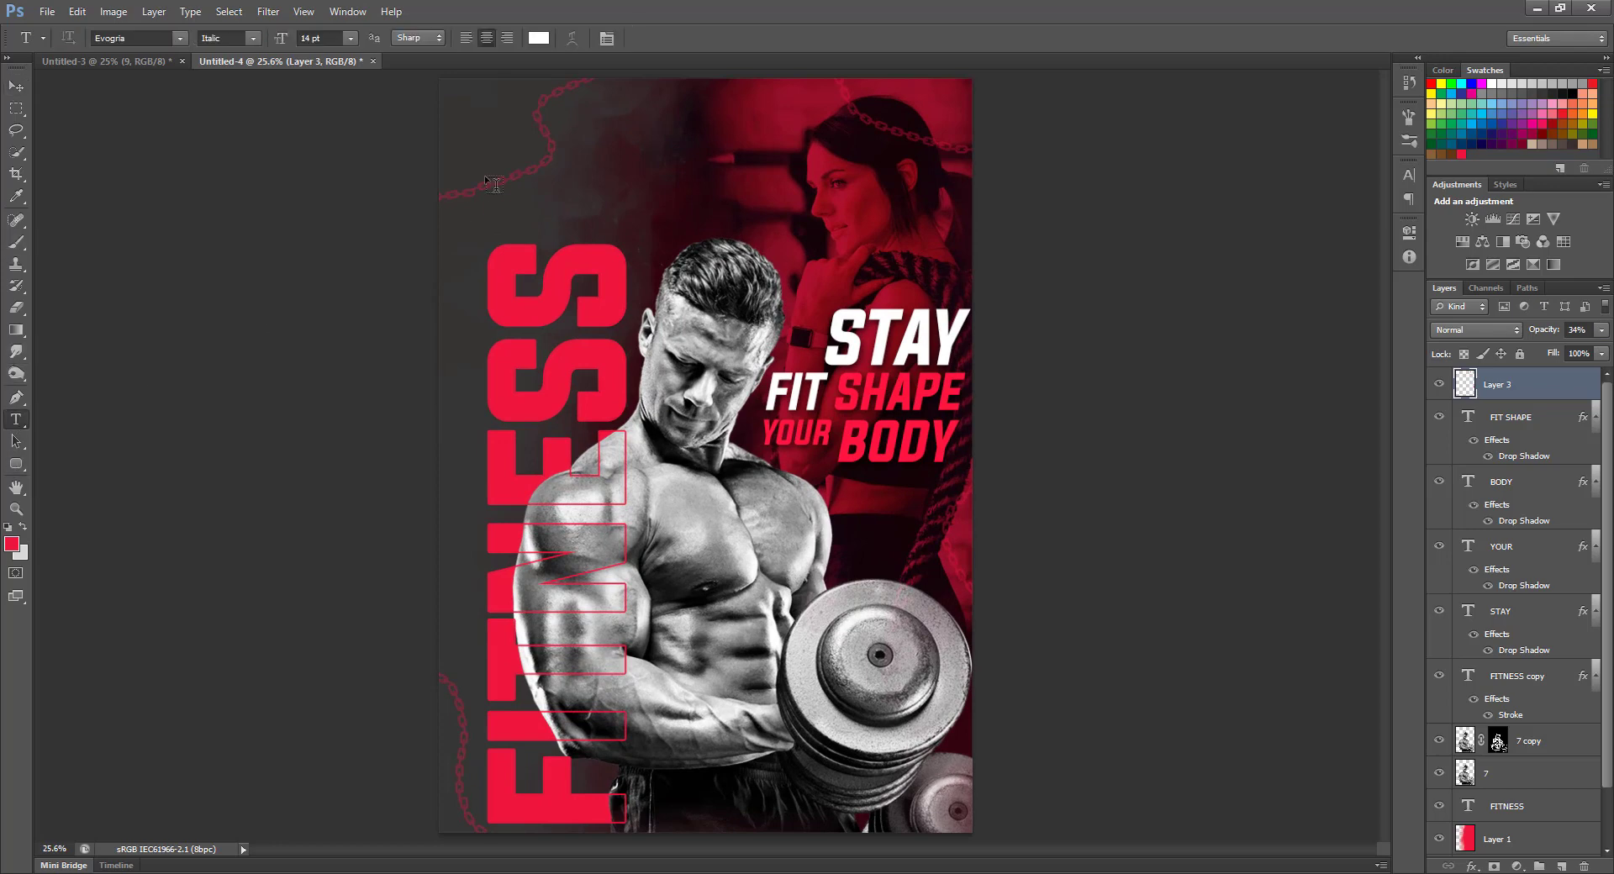
click(448, 133)
text(LOGO)
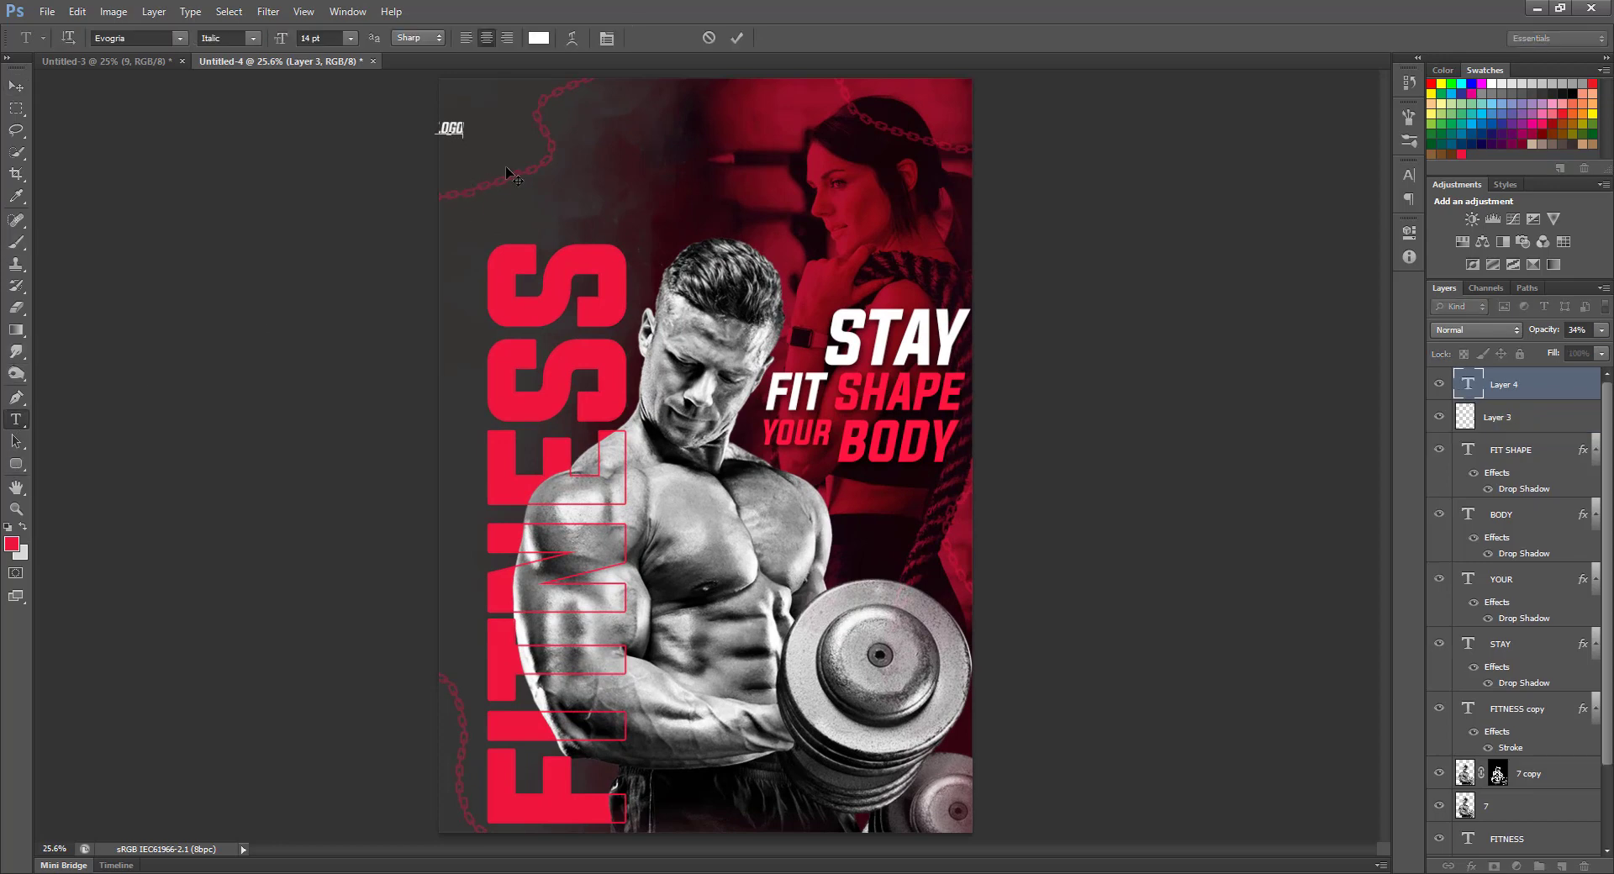
click(16, 86)
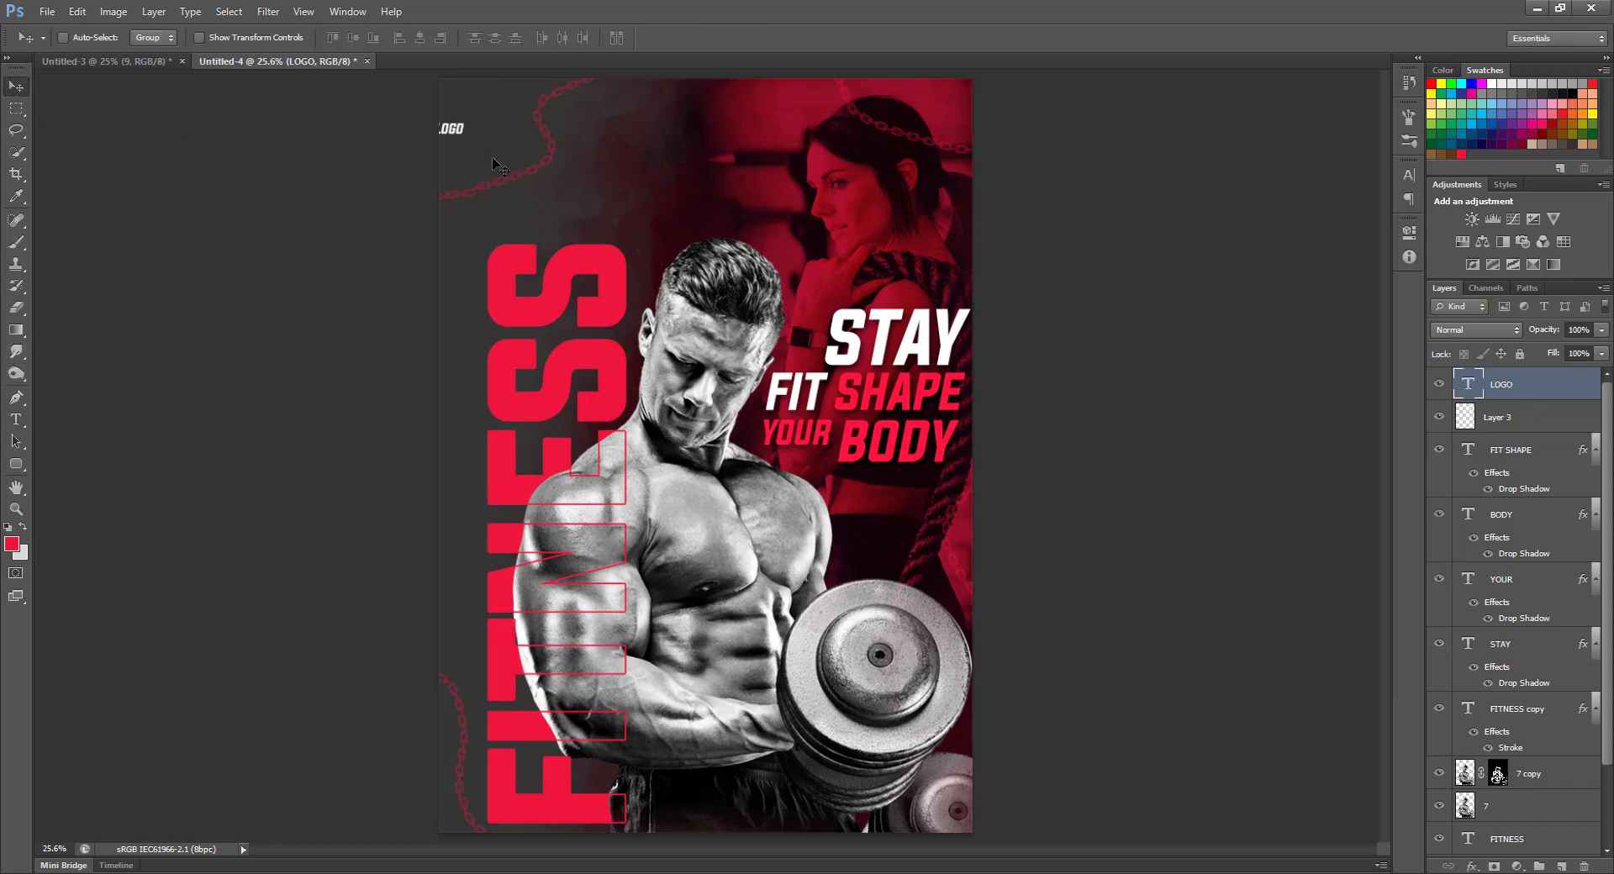
key(ctrl+t)
drag(474, 144, 516, 150)
key(Return)
Step: Change the duplicated LOGO text, offset below the original, to HERE
double_click(513, 142)
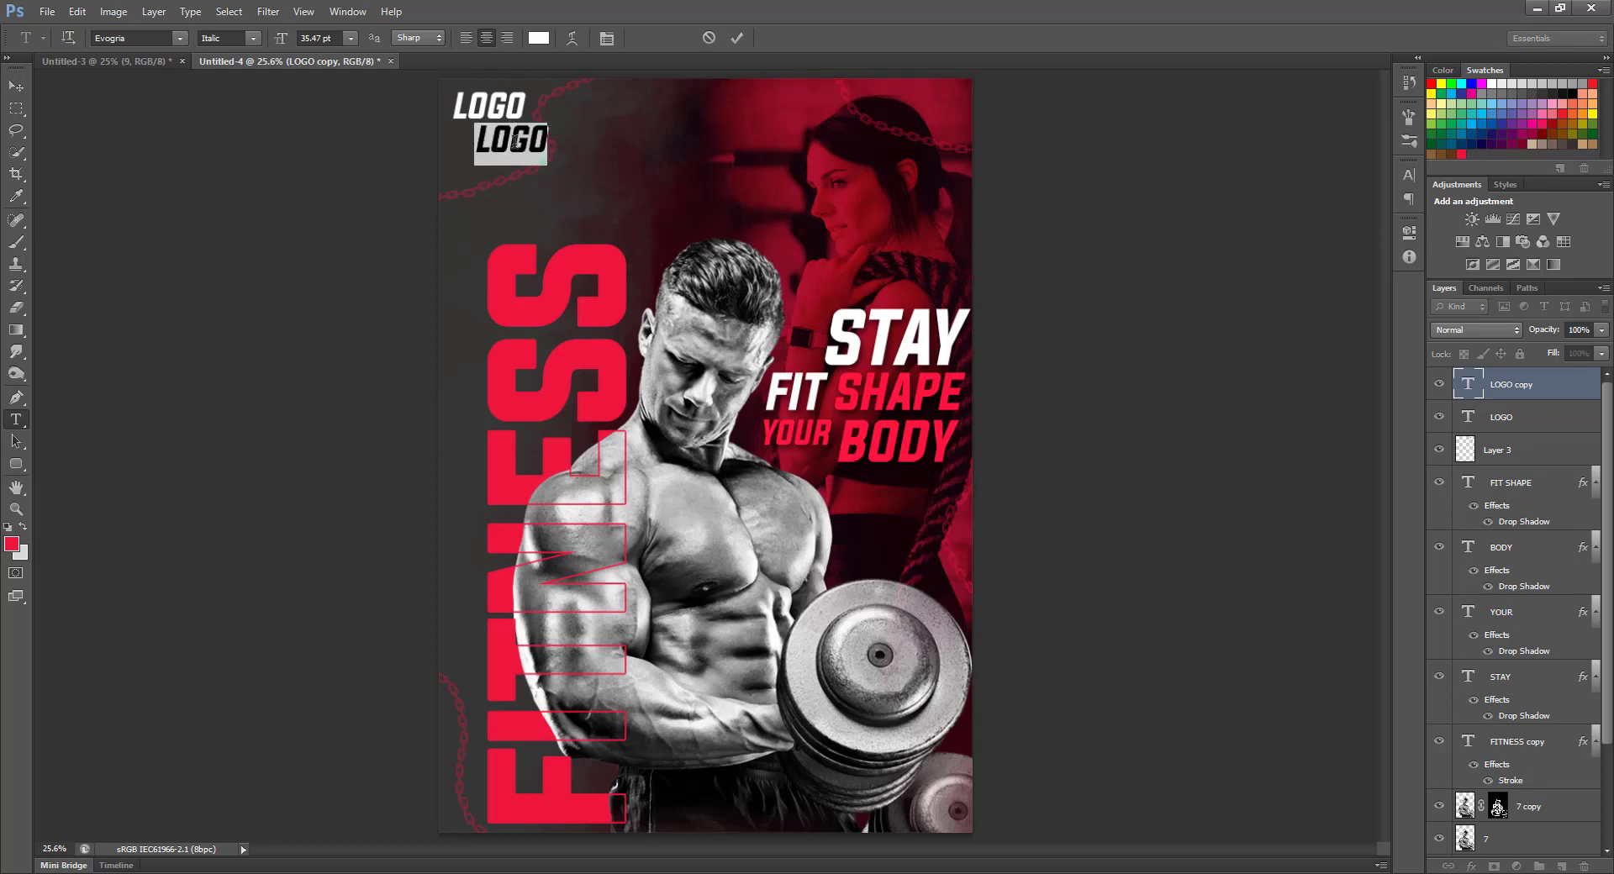
text(HERE)
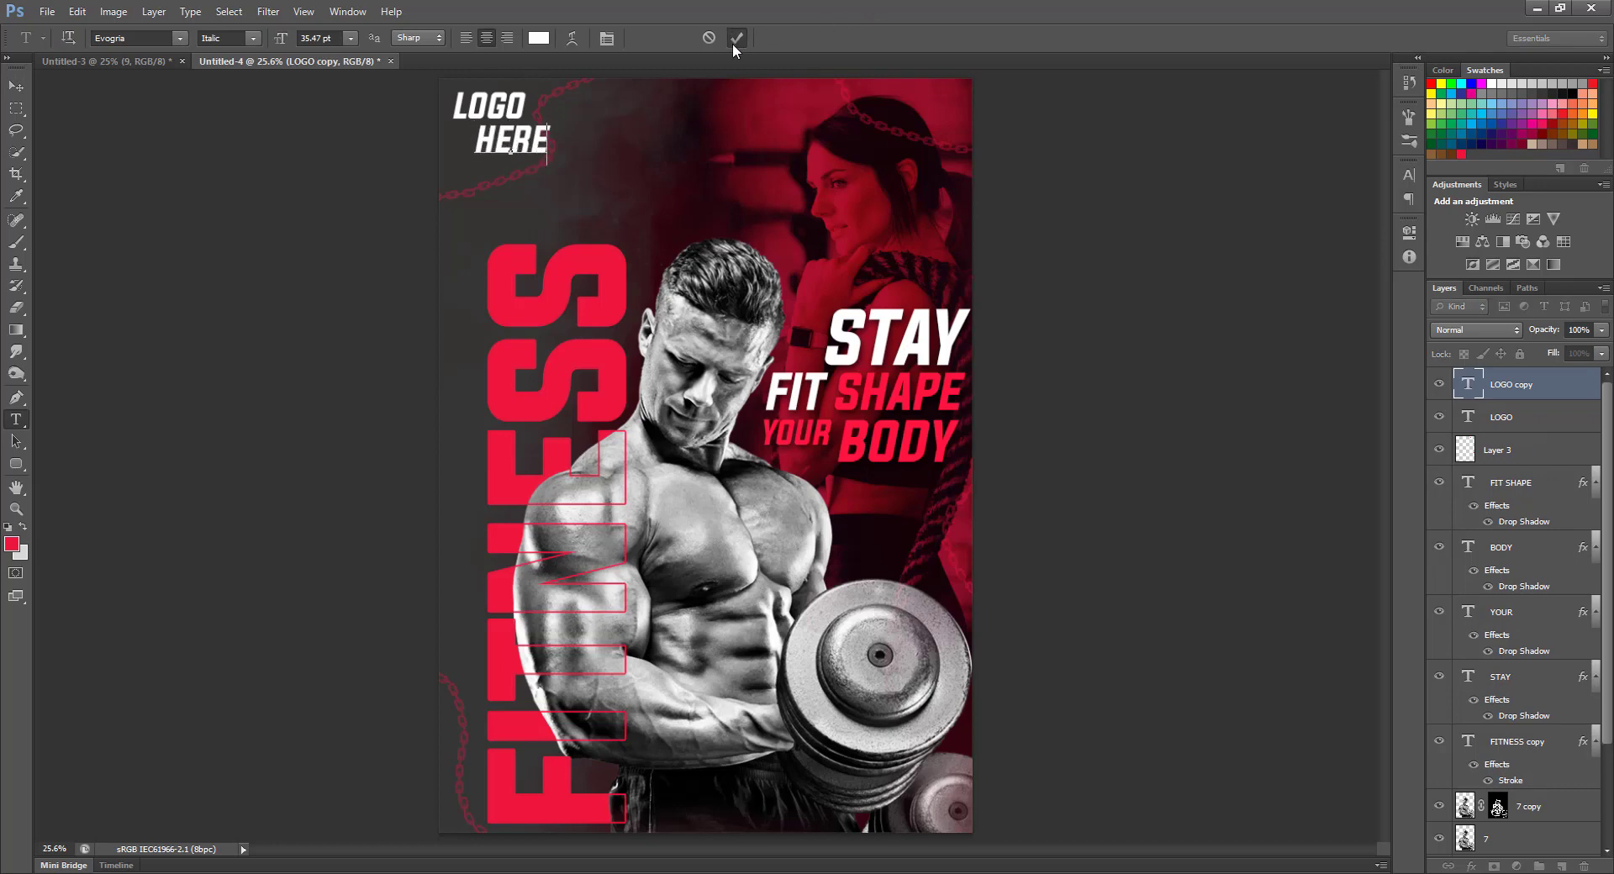
click(735, 38)
click(16, 86)
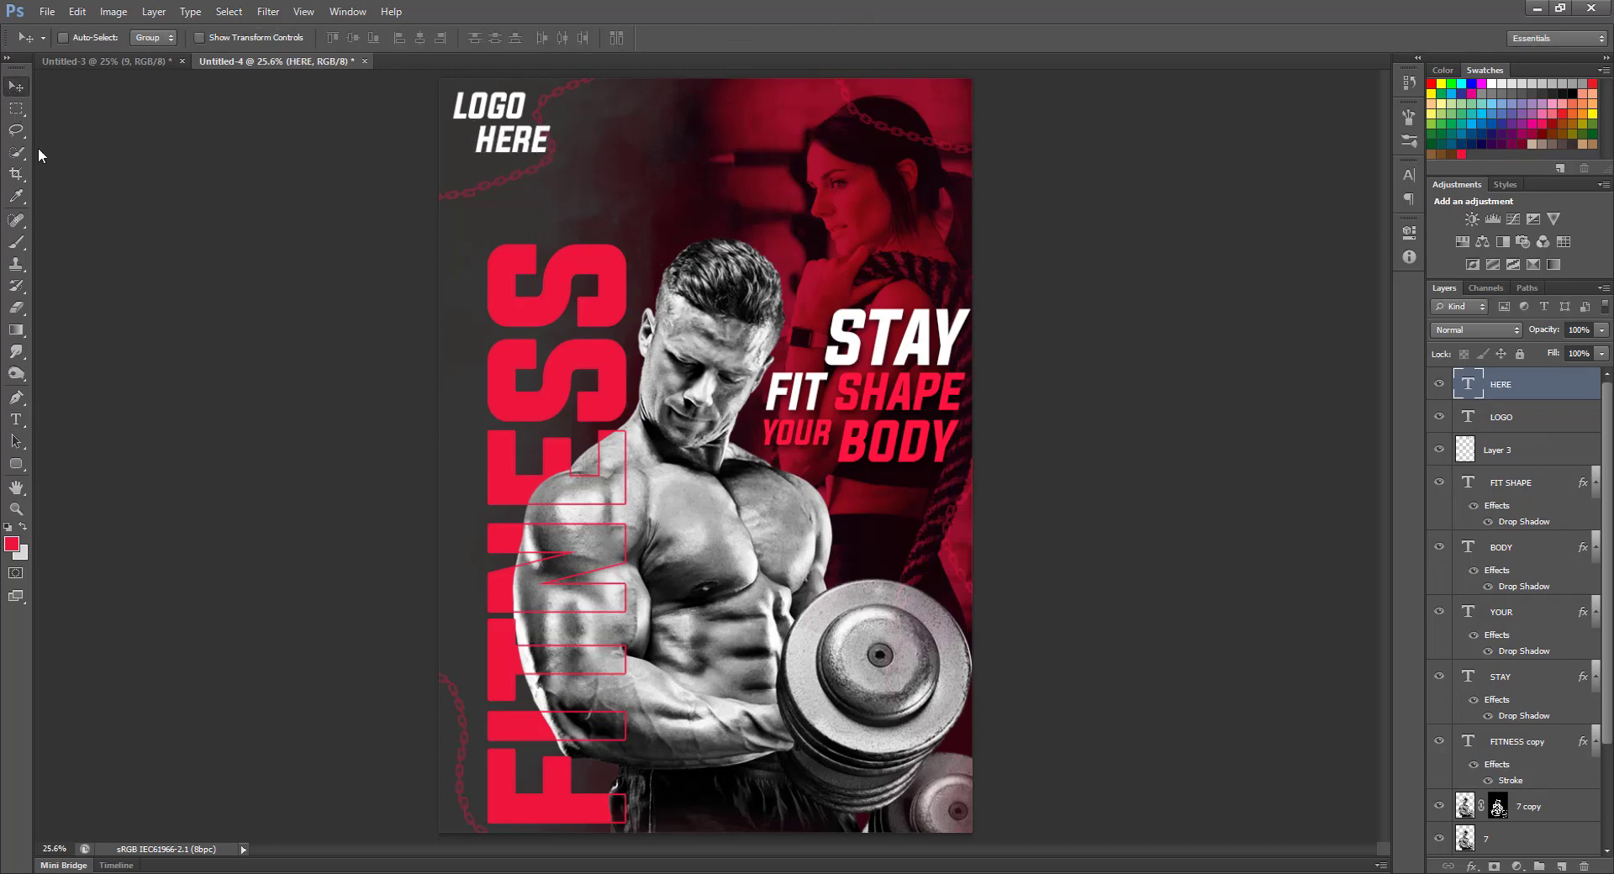
Step: Scale the LOGO and HERE text layers down together, keeping them in the poster's upper-left corner
shift+click(1513, 417)
key(ctrl+t)
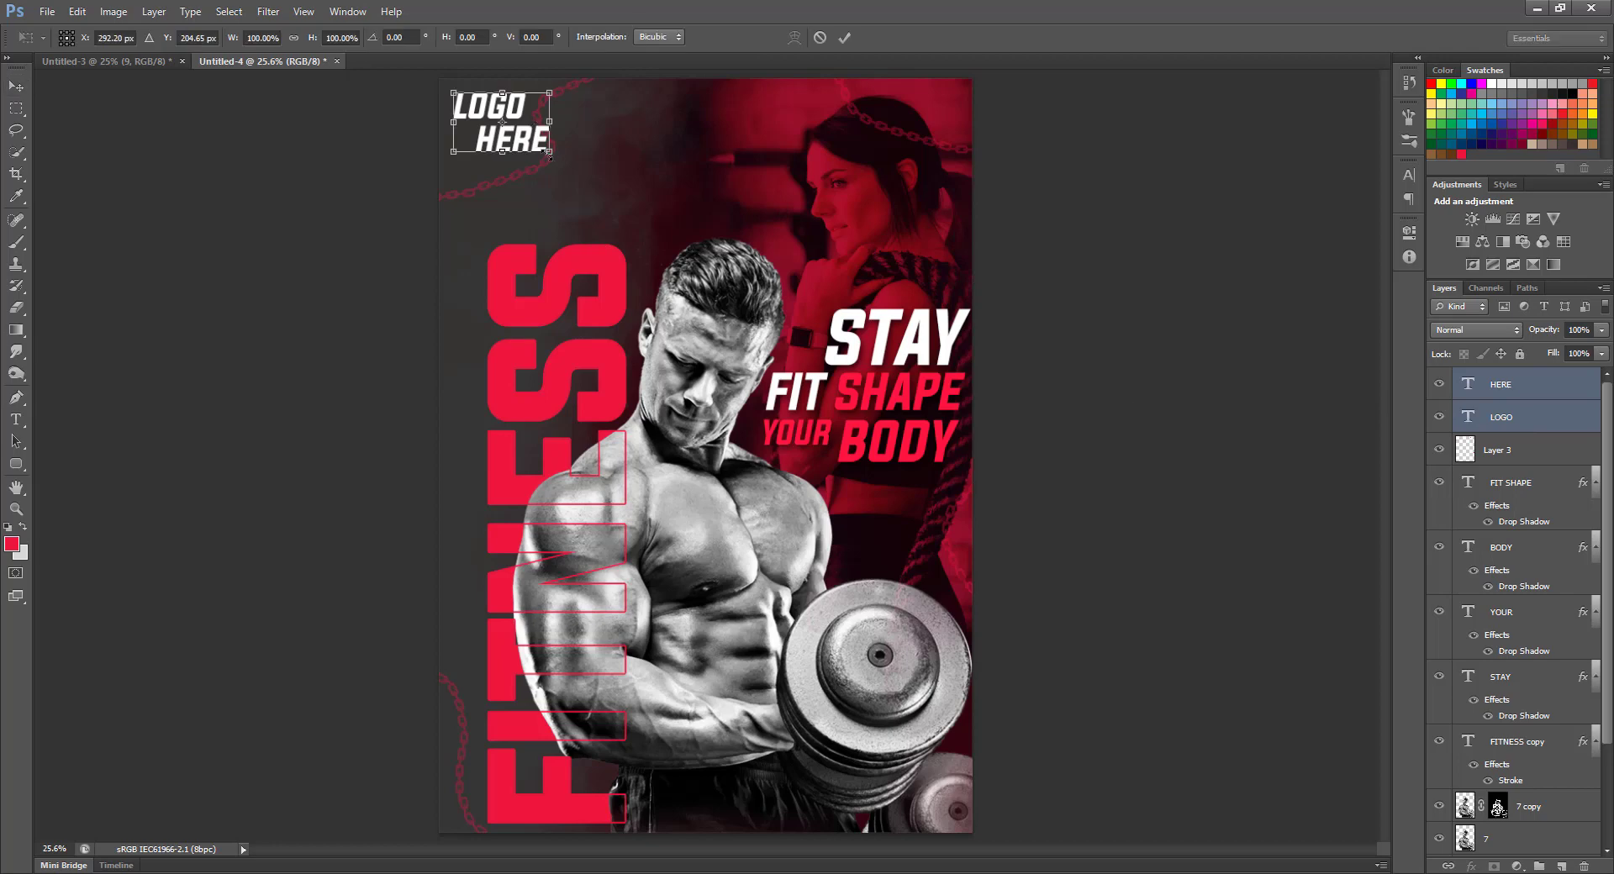
drag(549, 152, 519, 134)
key(Return)
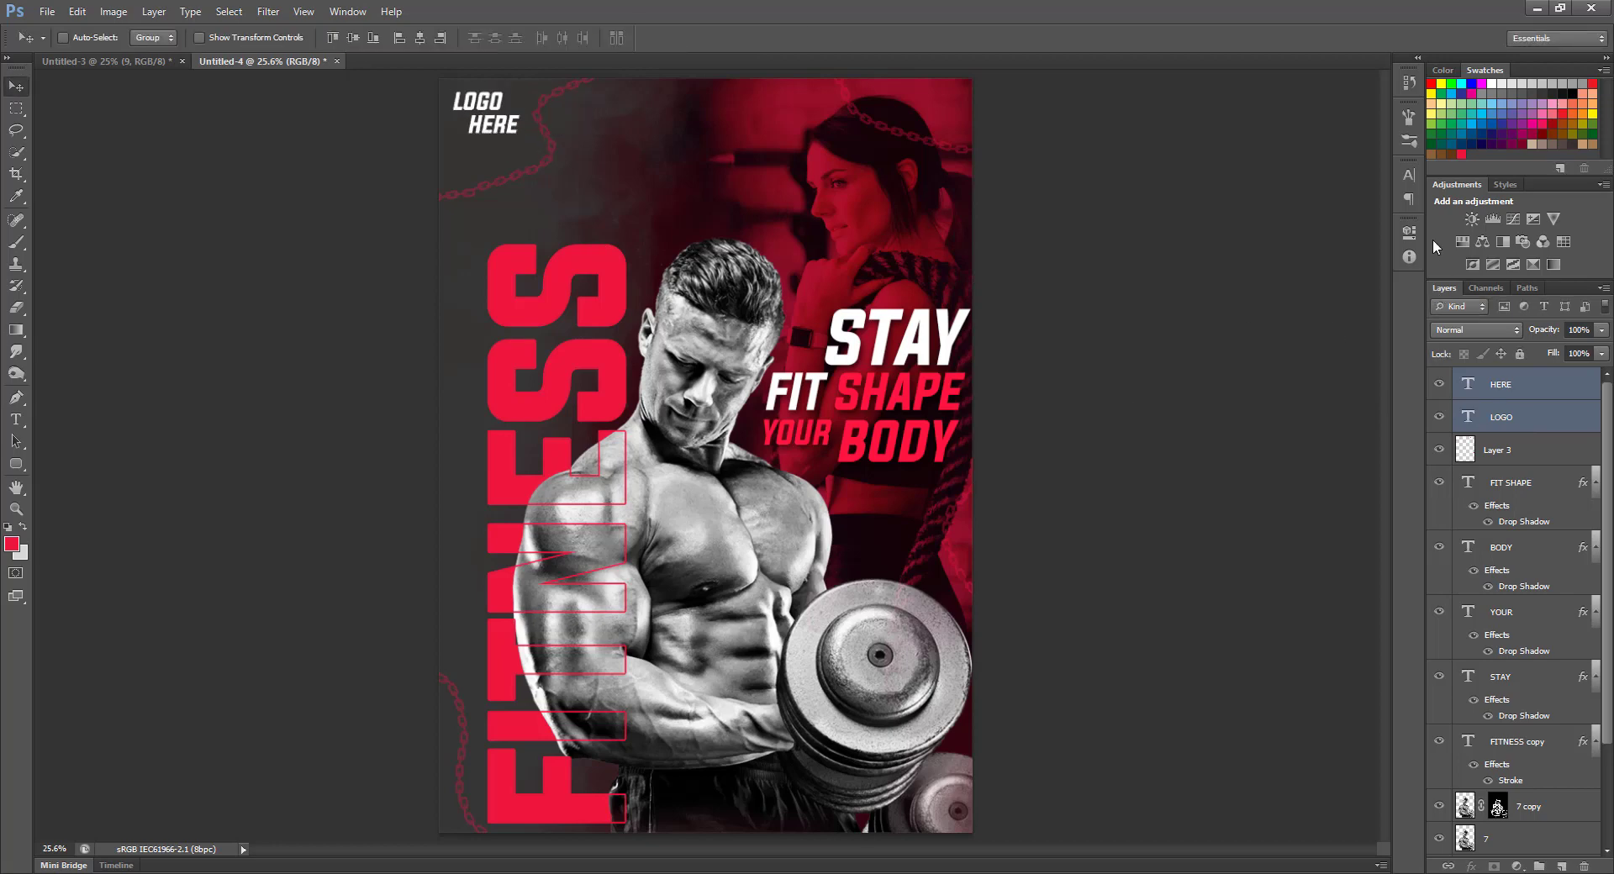
Step: Try recolouring the LOGO and HERE text with red f0173f, undo it and collapse the character settings
click(1409, 175)
click(1347, 270)
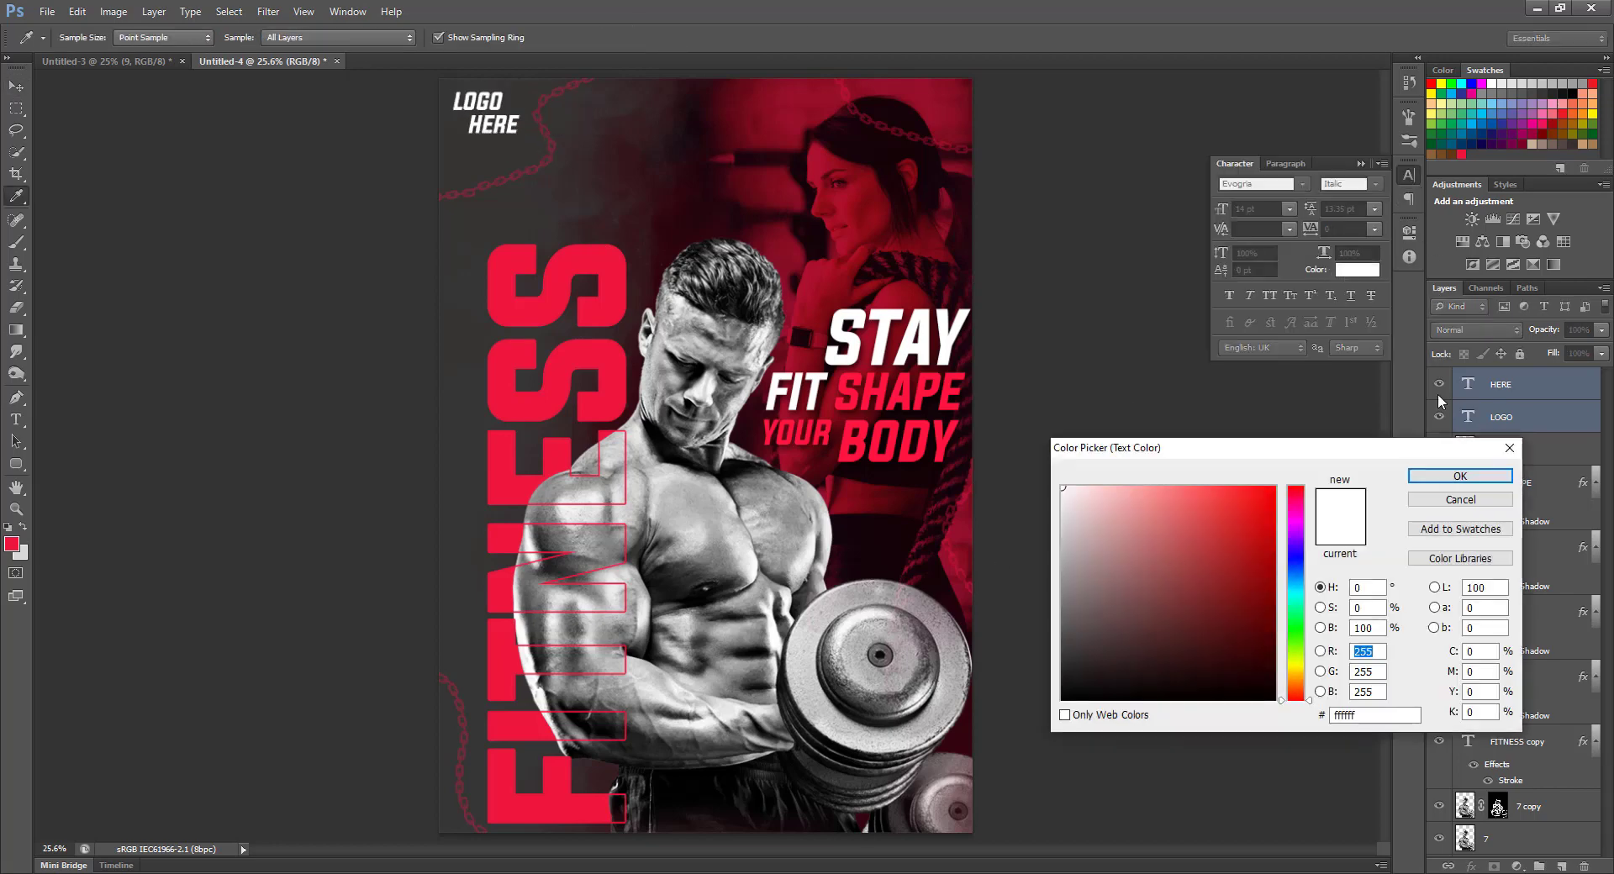
click(1462, 154)
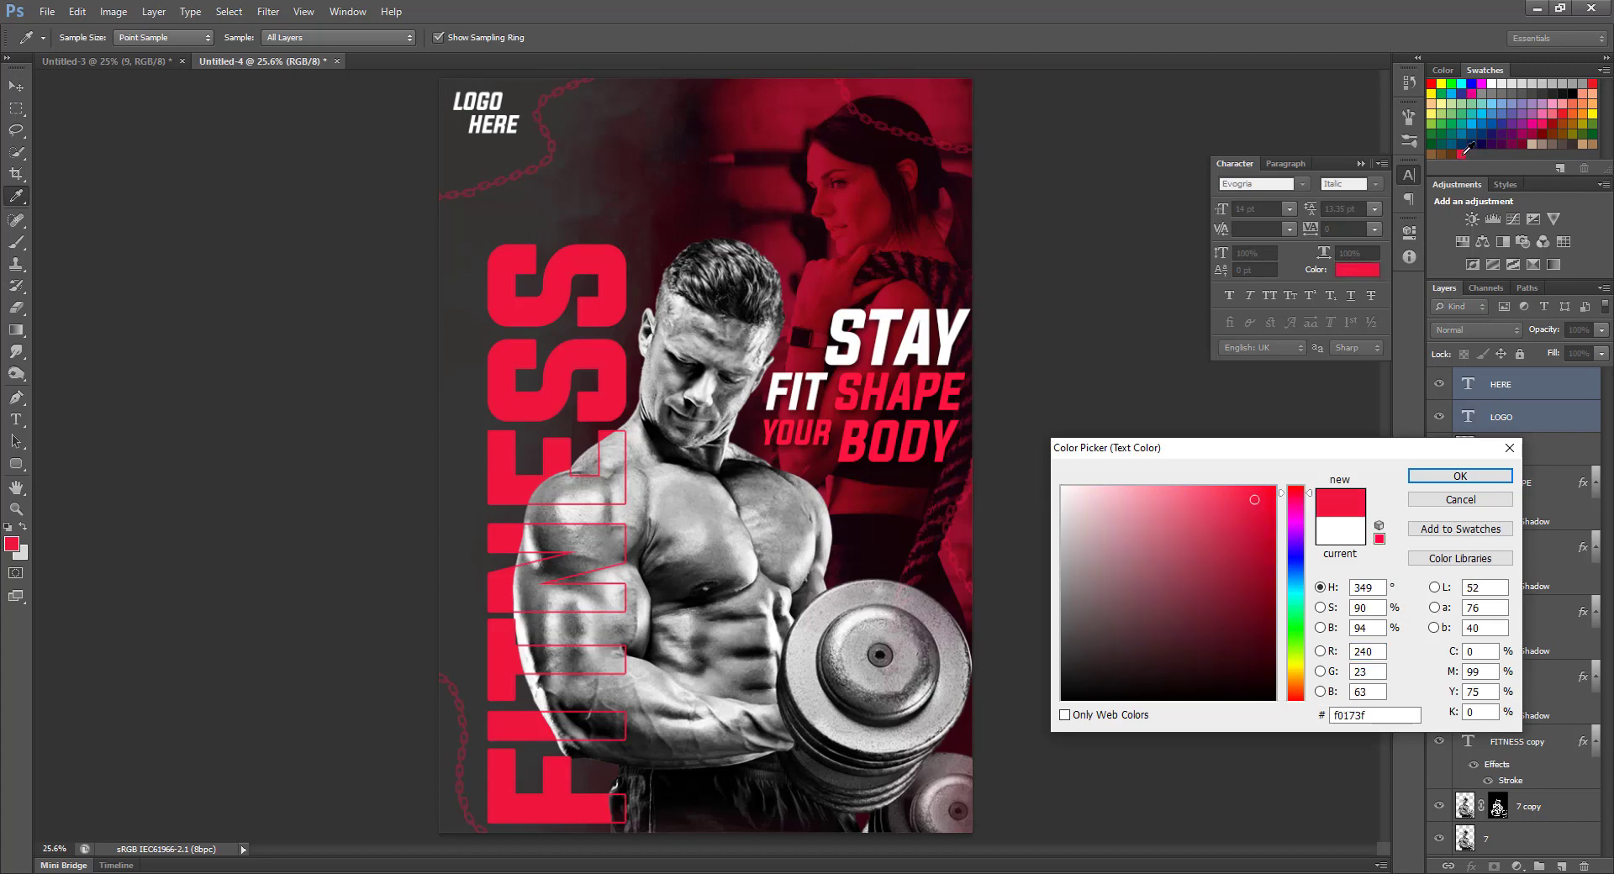
click(1478, 474)
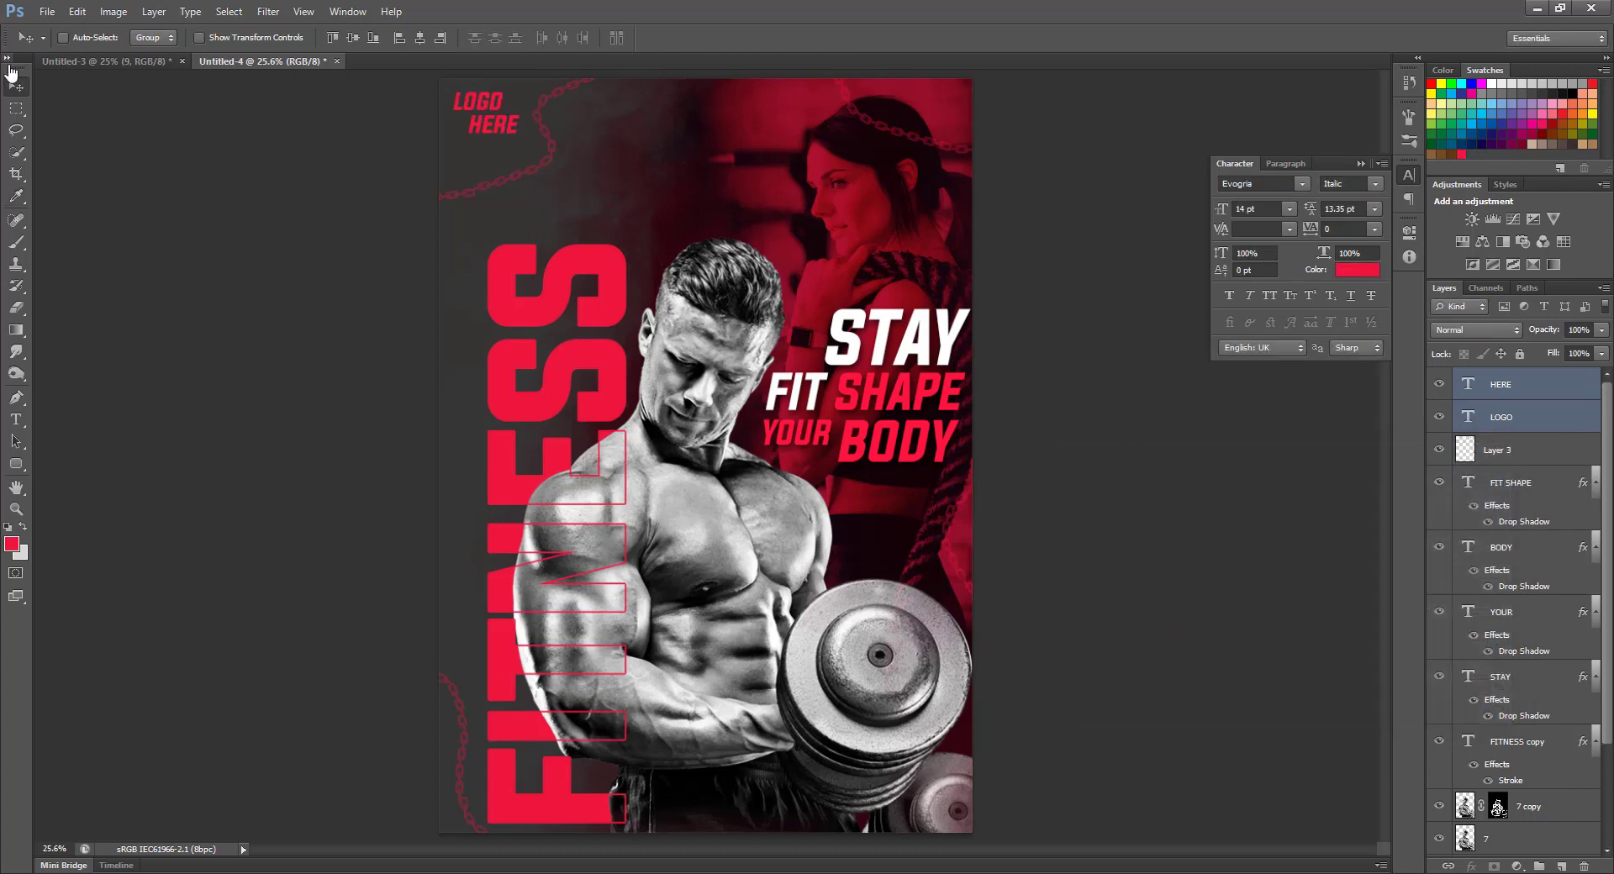
key(ctrl+z)
click(1356, 165)
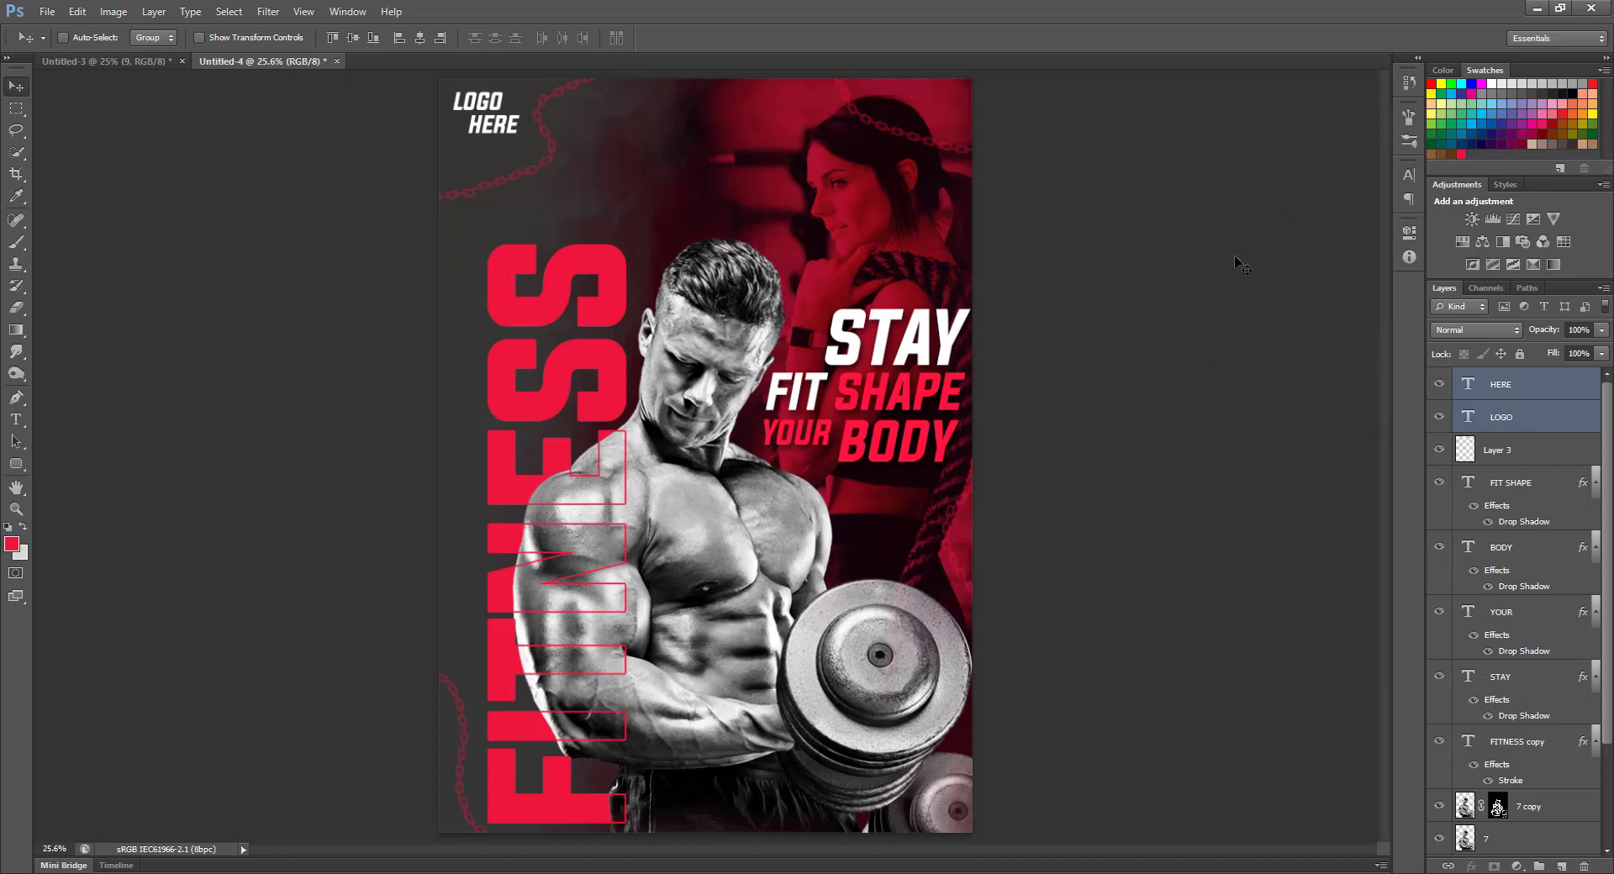
Step: Pick the 1100 px textured brush preset and add a new empty layer above the HERE text layer
right_click(746, 463)
click(679, 347)
key(b)
right_click(711, 272)
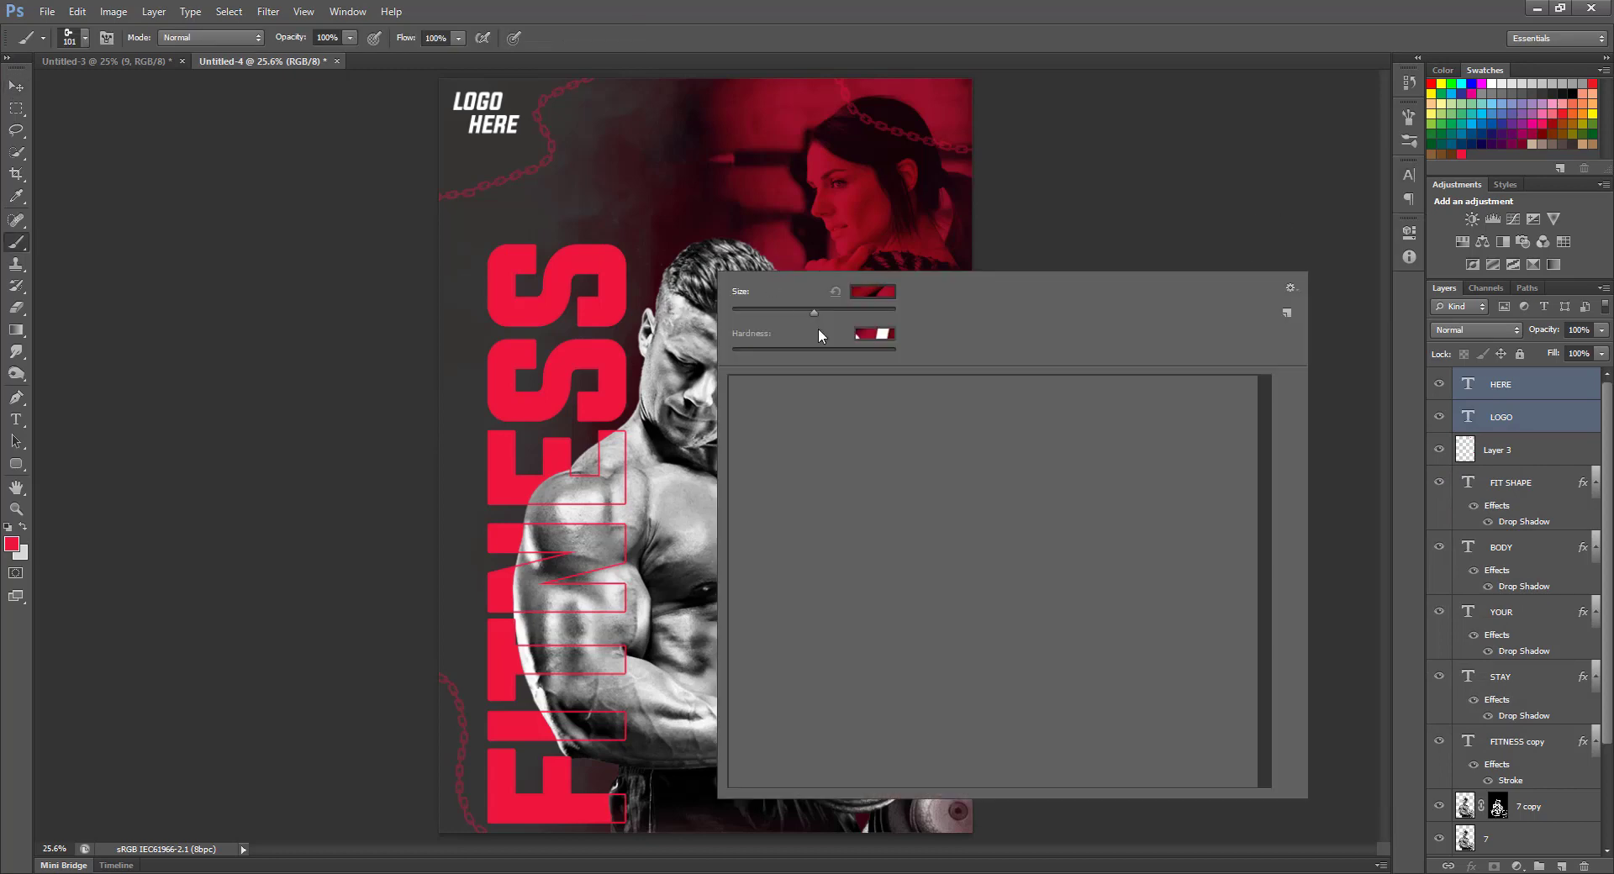
scroll(990, 609, down, 1)
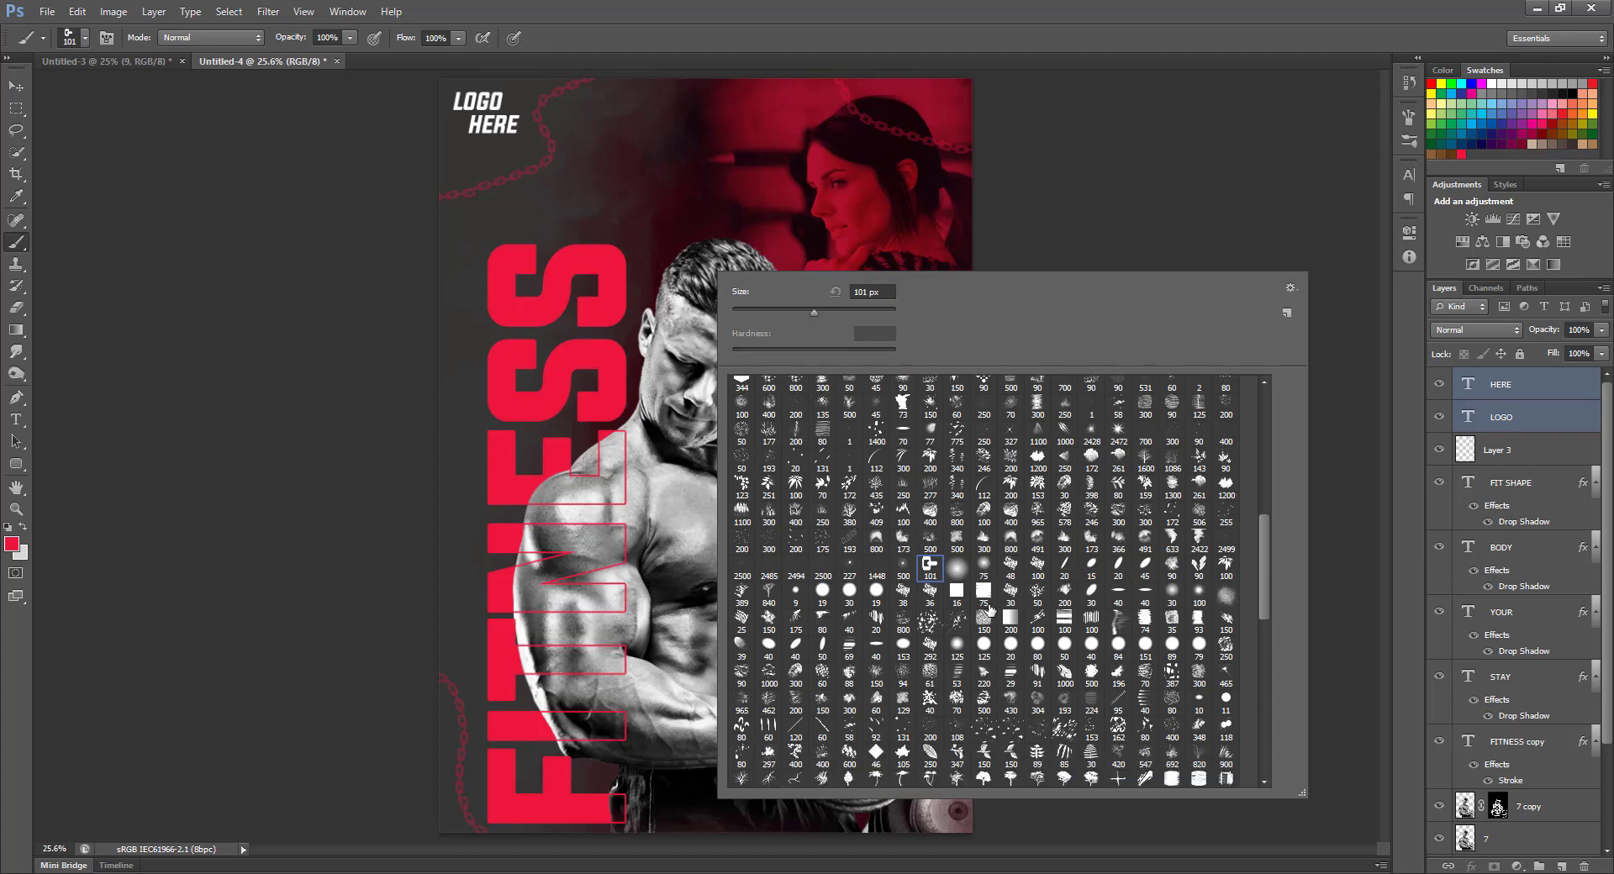
scroll(905, 629, down, 3)
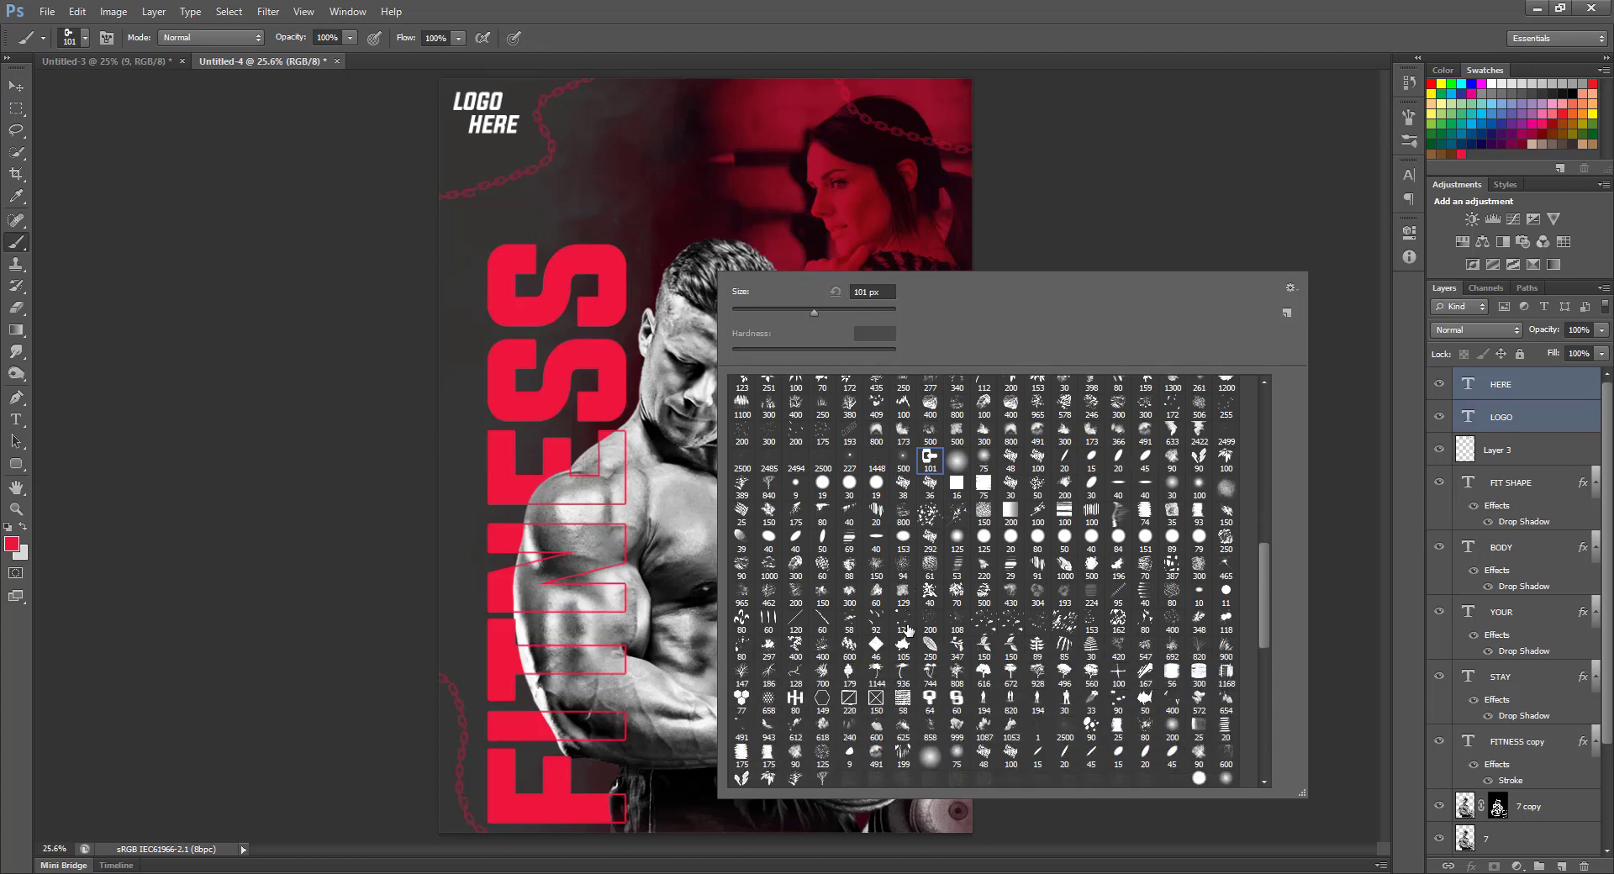
scroll(912, 643, down, 1)
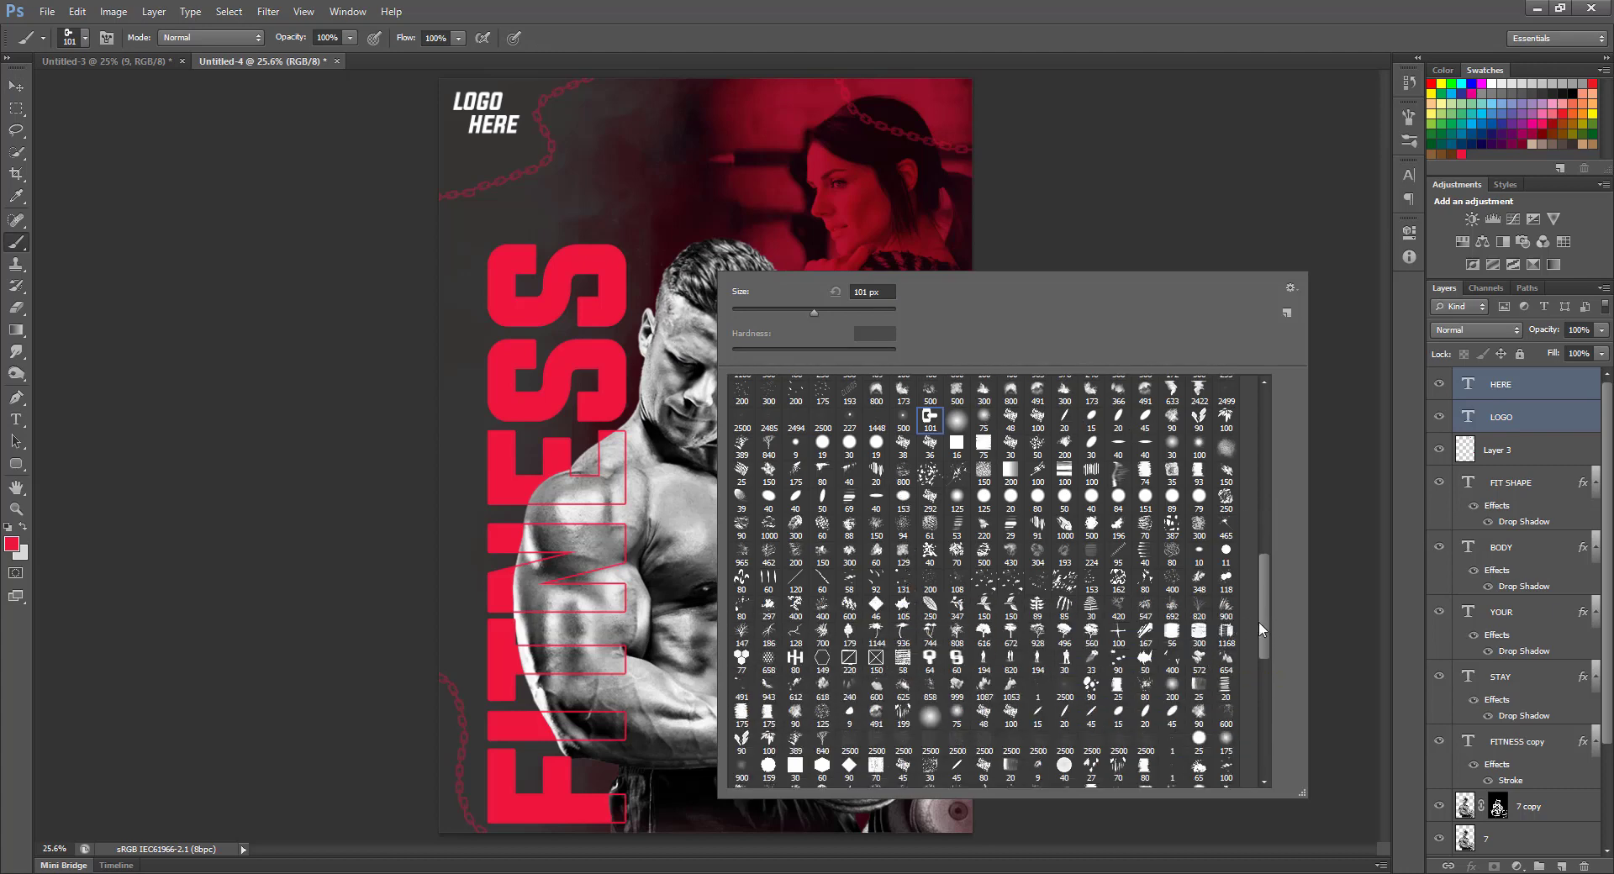
drag(1259, 624, 1263, 717)
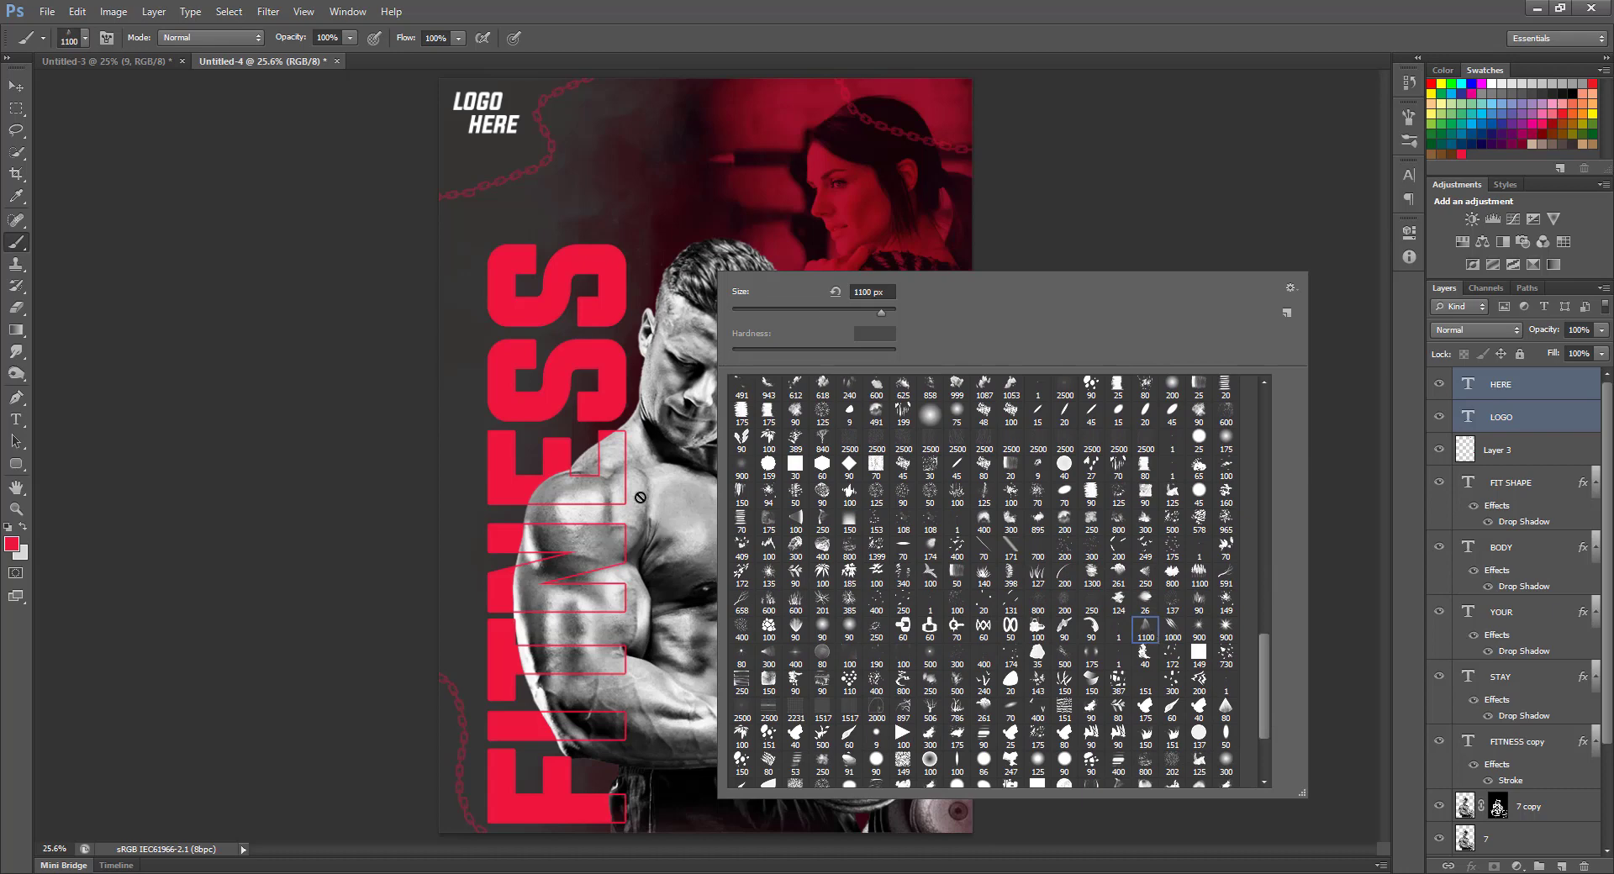
click(1555, 383)
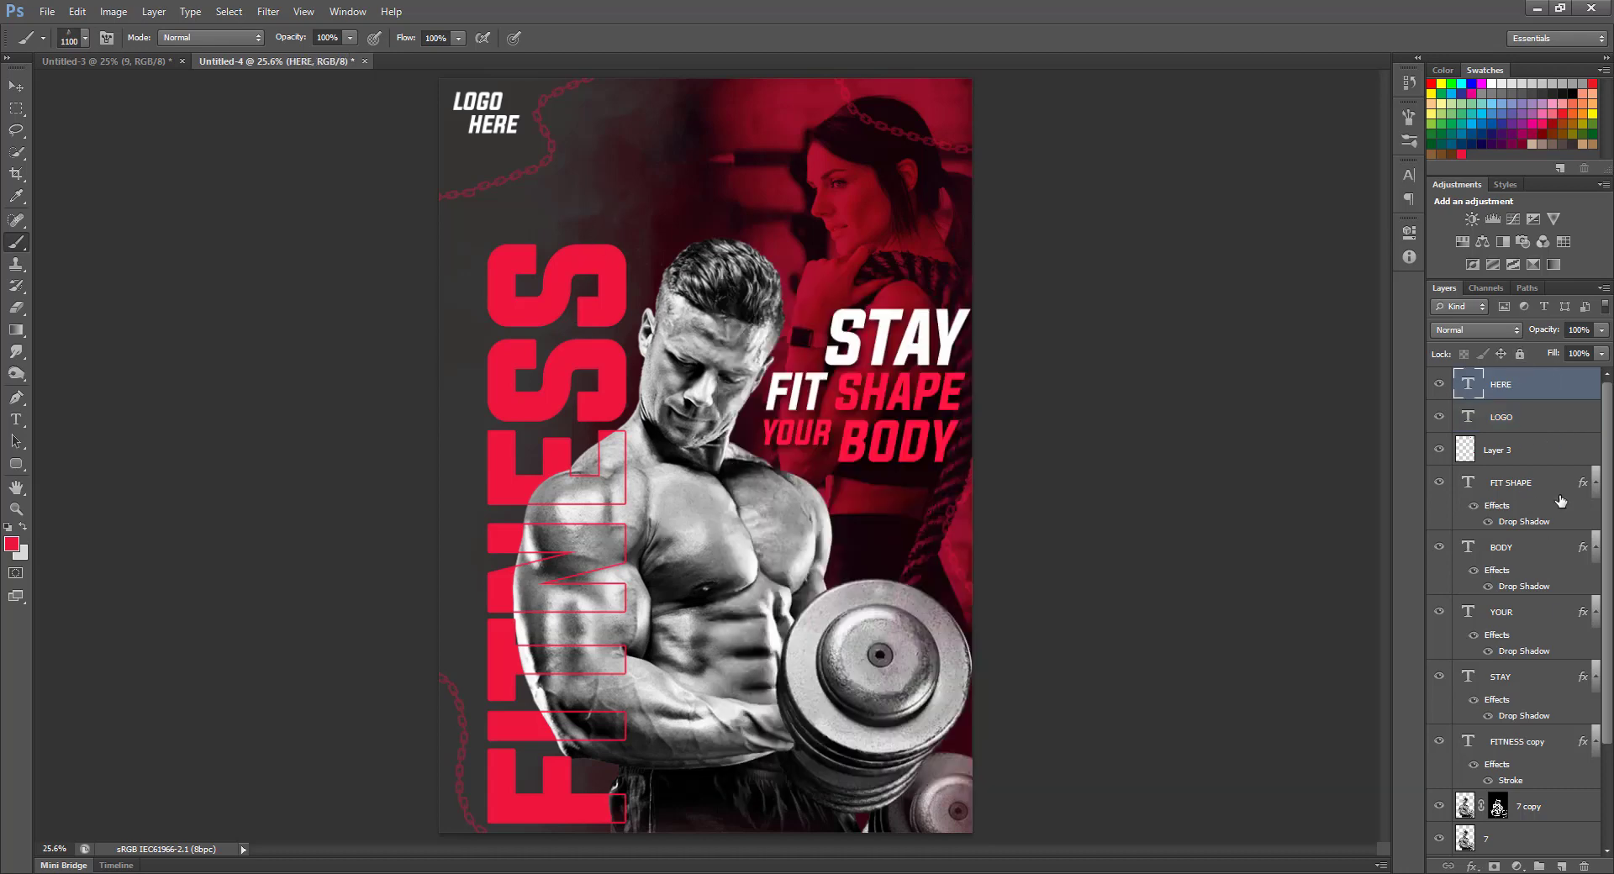
click(1560, 868)
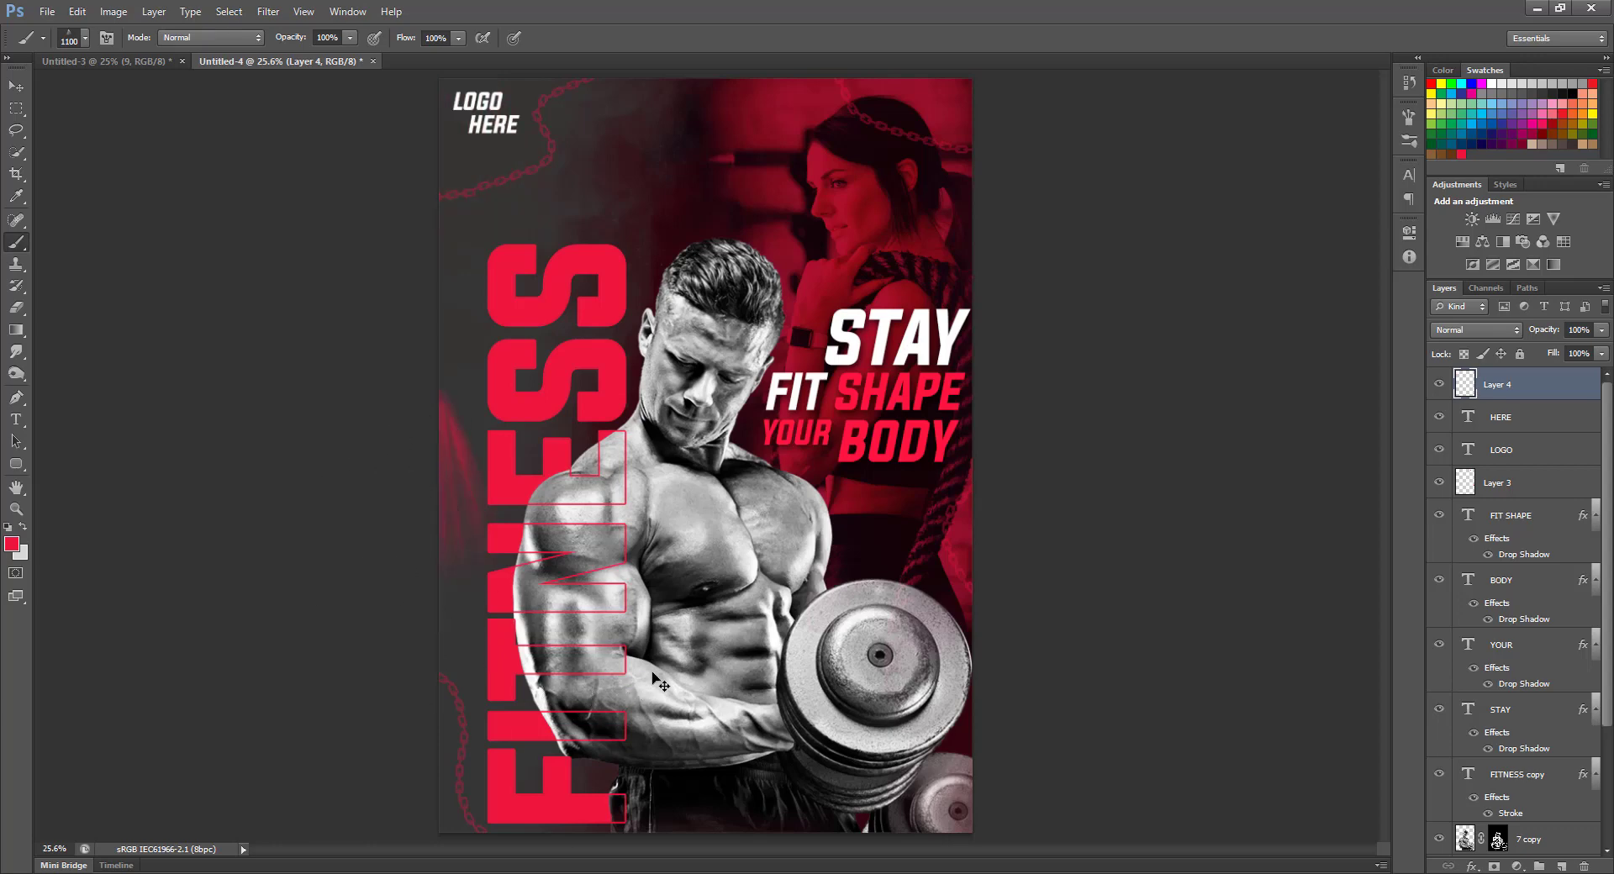
Step: Choose the 250 px splatter brush preset and enlarge the brush to 1400 px
key(ctrl+minus)
right_click(699, 352)
scroll(975, 656, down, 3)
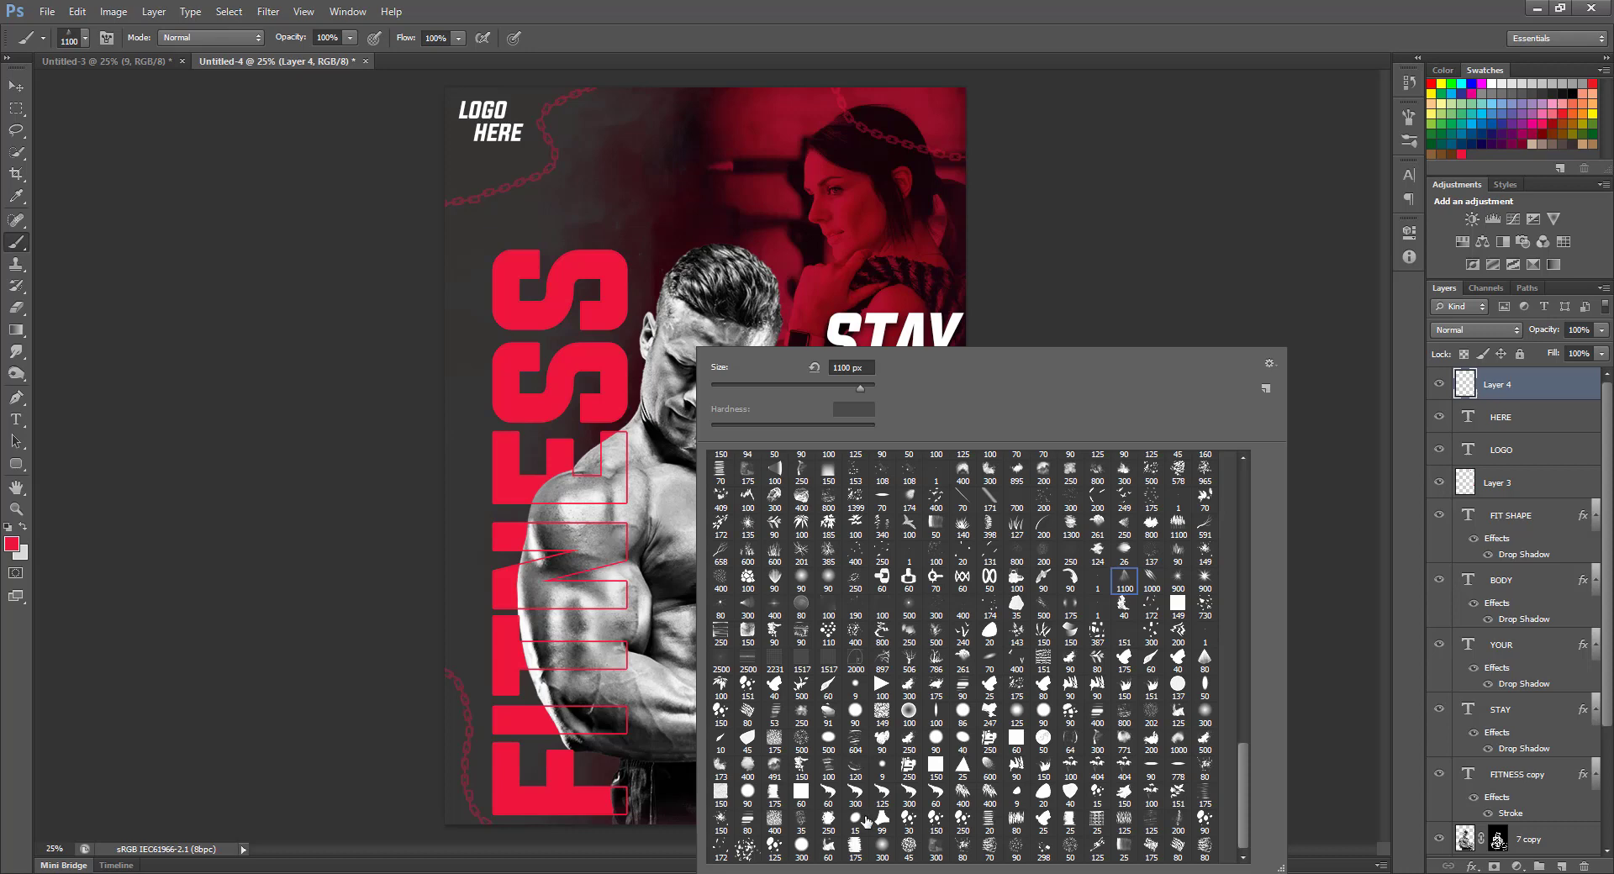
click(802, 717)
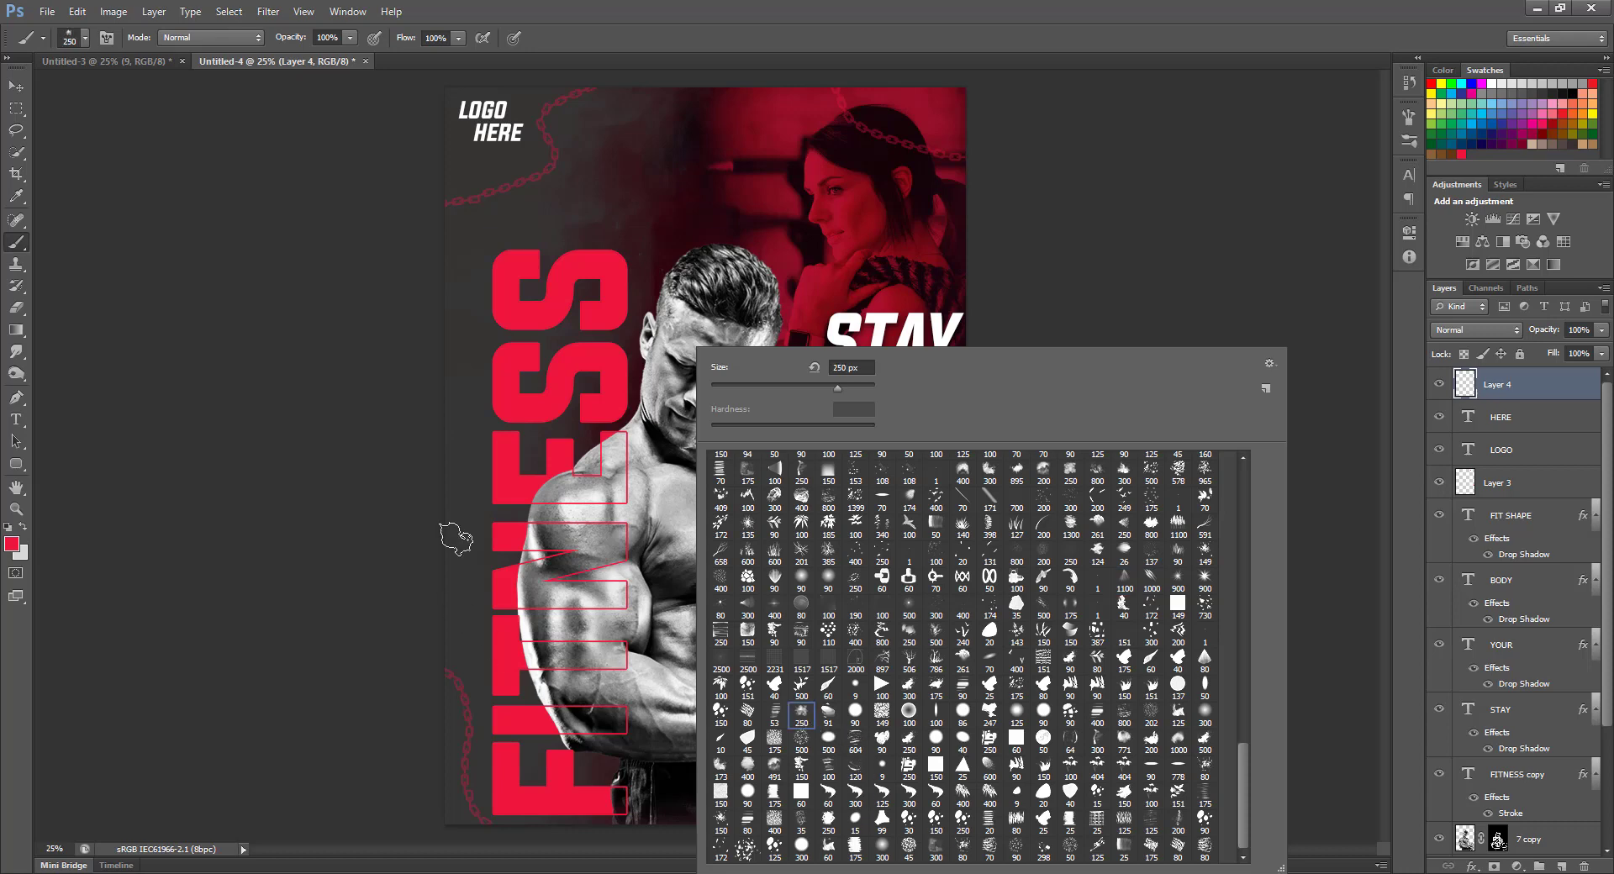
click(459, 542)
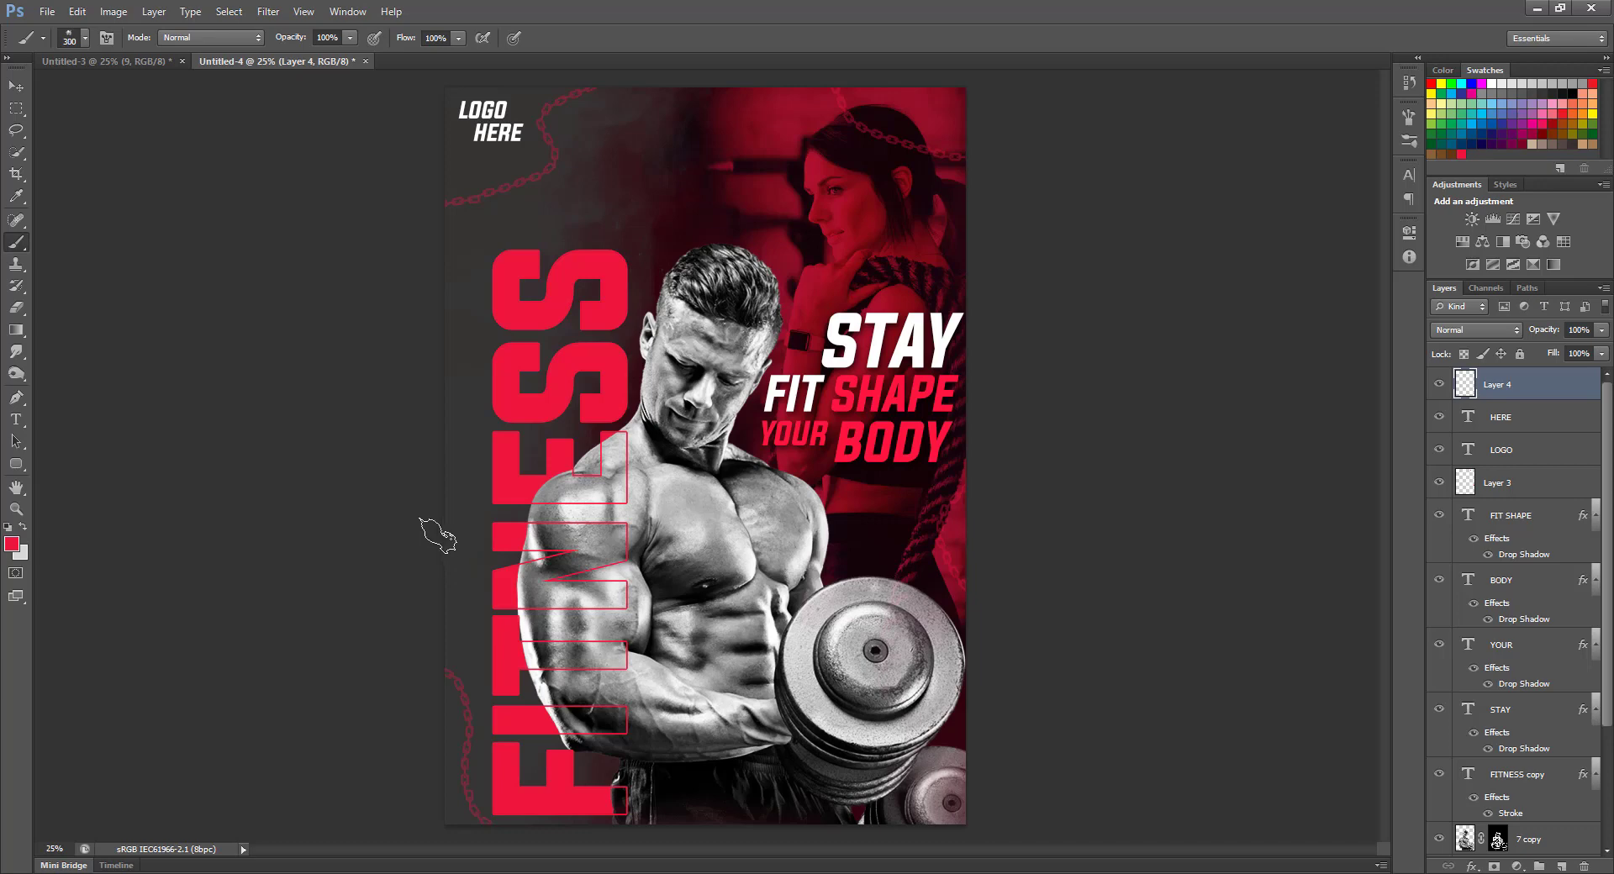
key(bracketright)
key(bracketright)
key(bracketright)
key(bracketright)
key(bracketright)
key(bracketright)
key(bracketright)
key(bracketright)
key(bracketright)
key(bracketright)
key(bracketright)
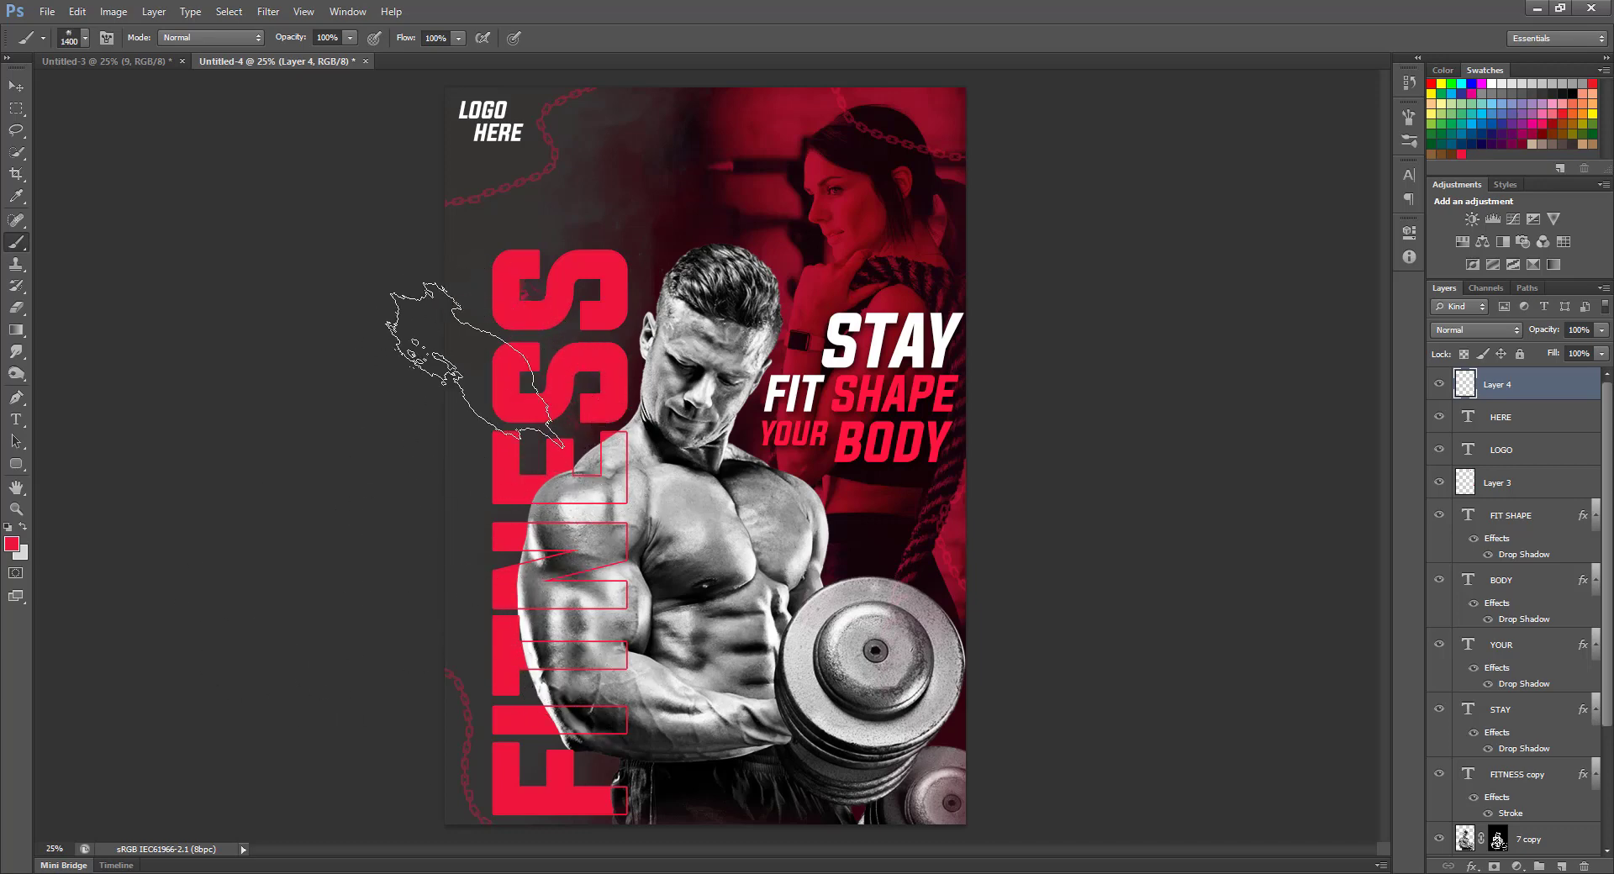
Step: Stamp red splatter texture on Layer 4 along the poster's left edge and above the bodybuilder's head
key(ctrl+minus)
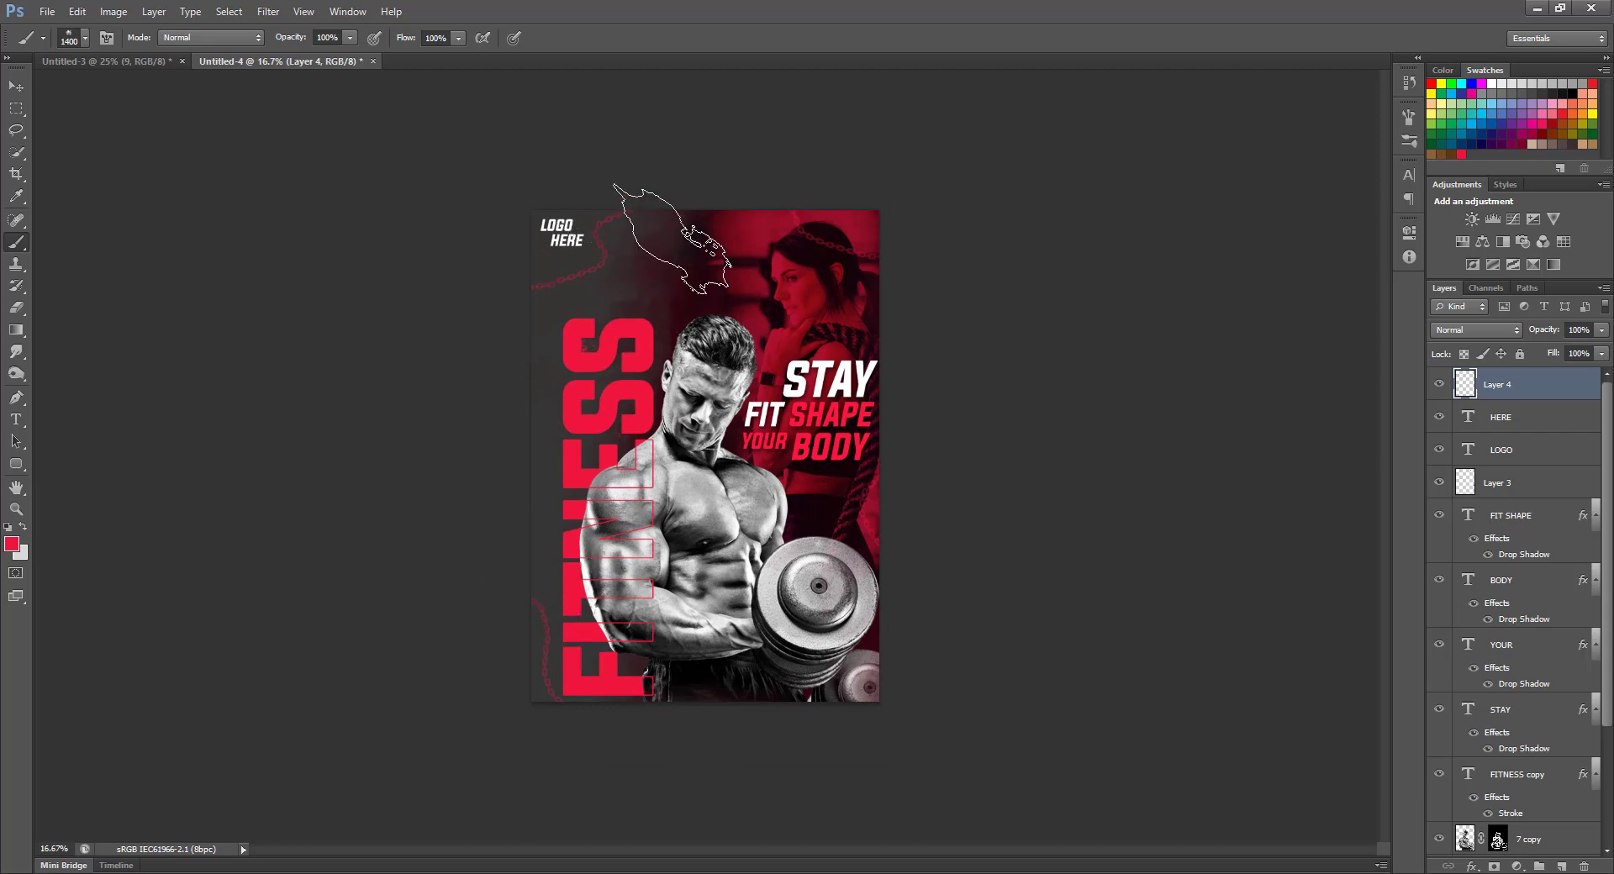
click(673, 238)
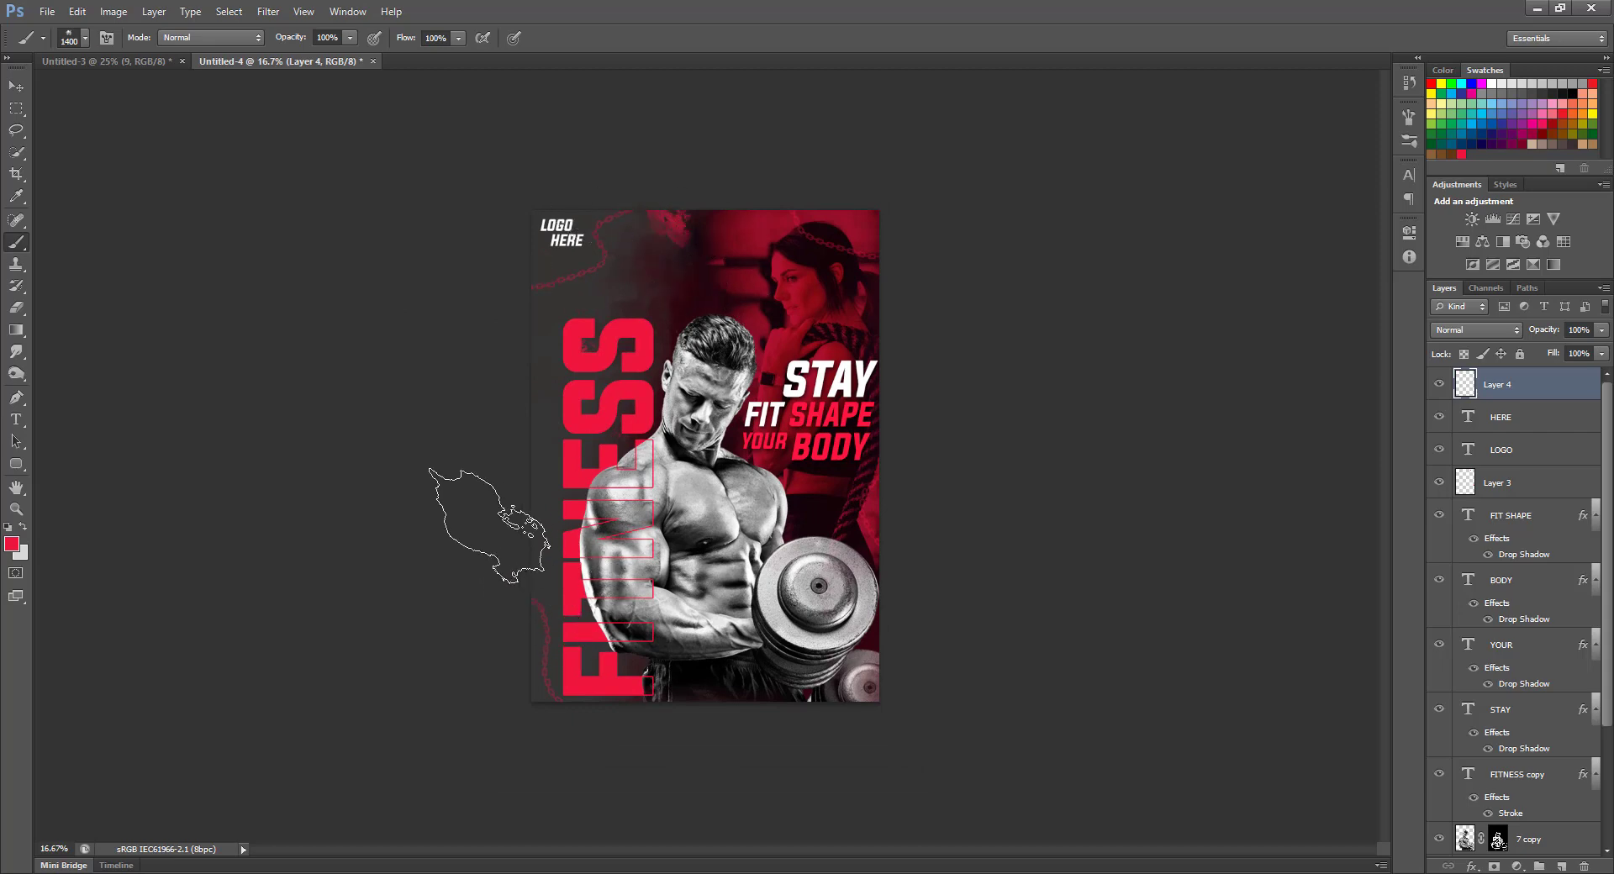
click(555, 447)
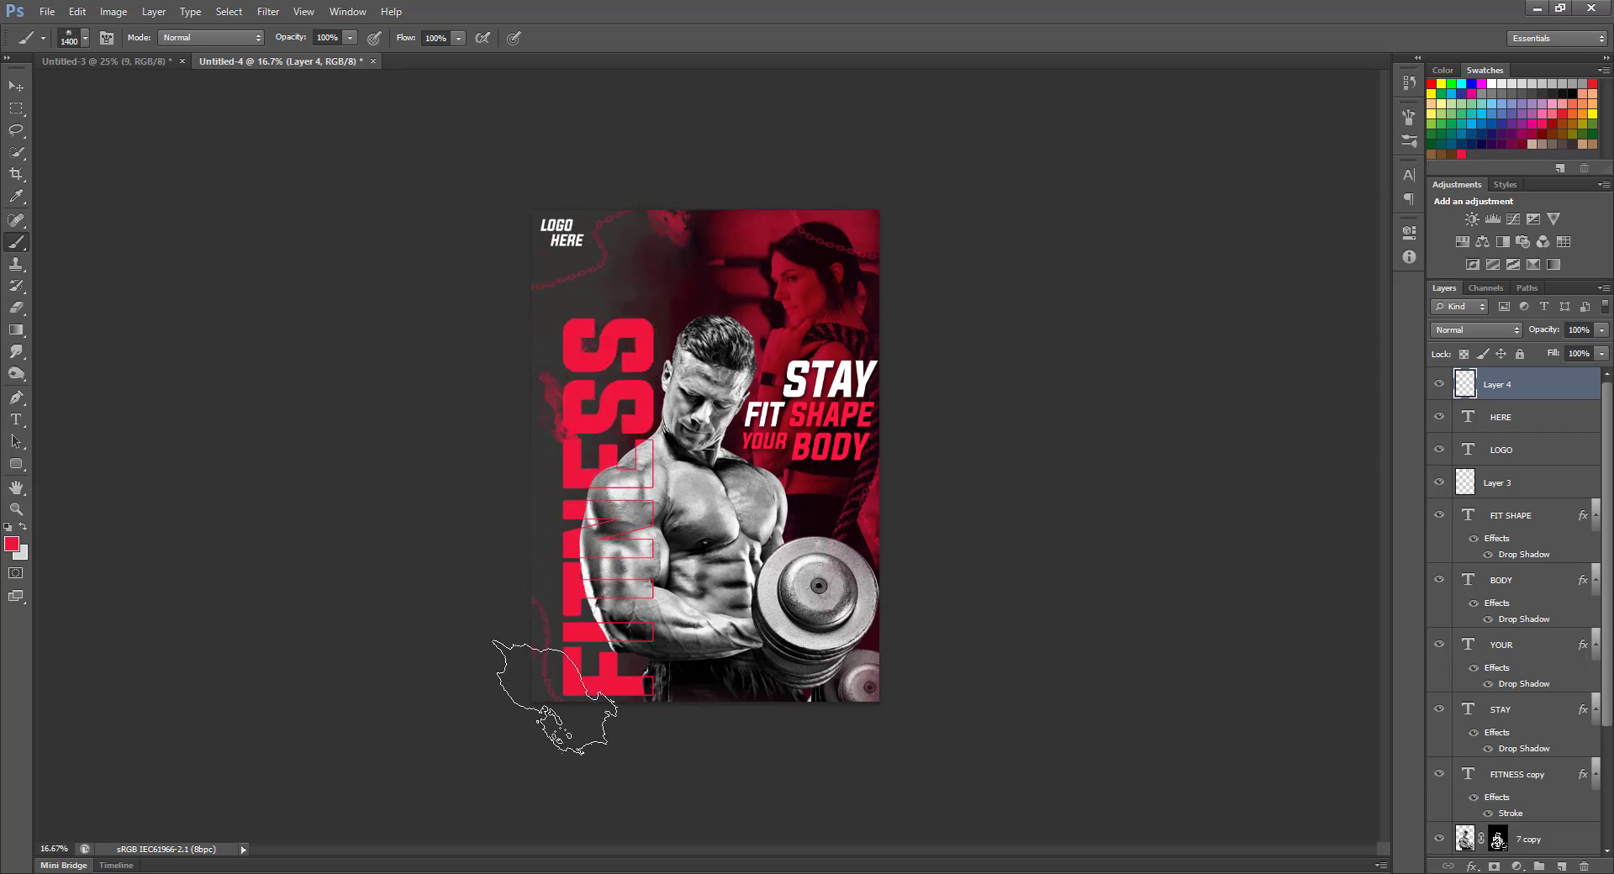
click(555, 698)
click(536, 526)
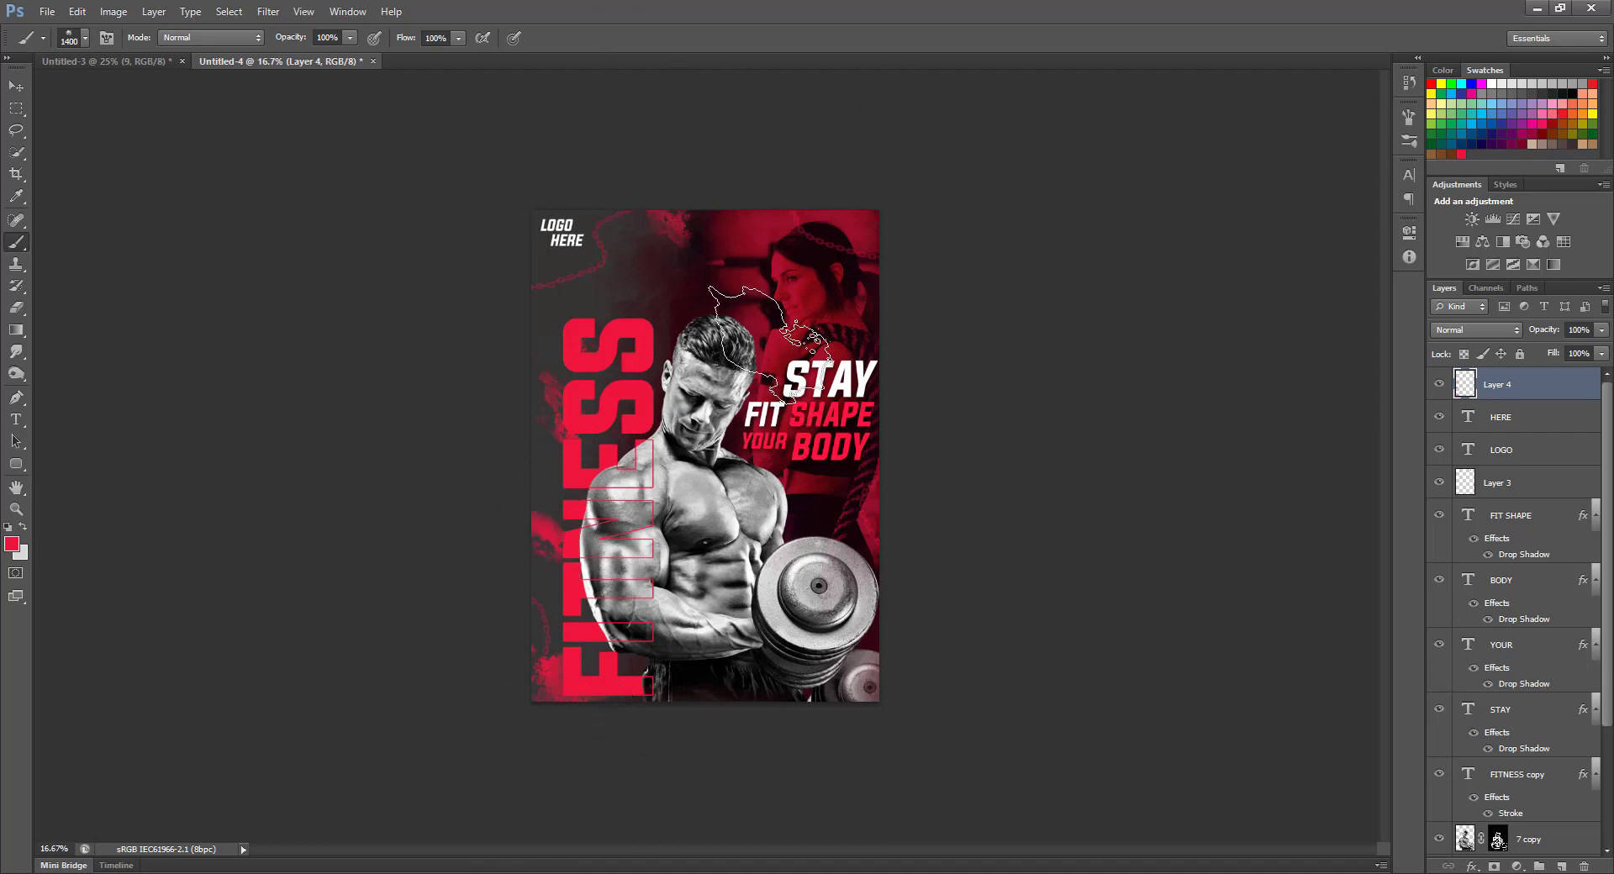
click(766, 340)
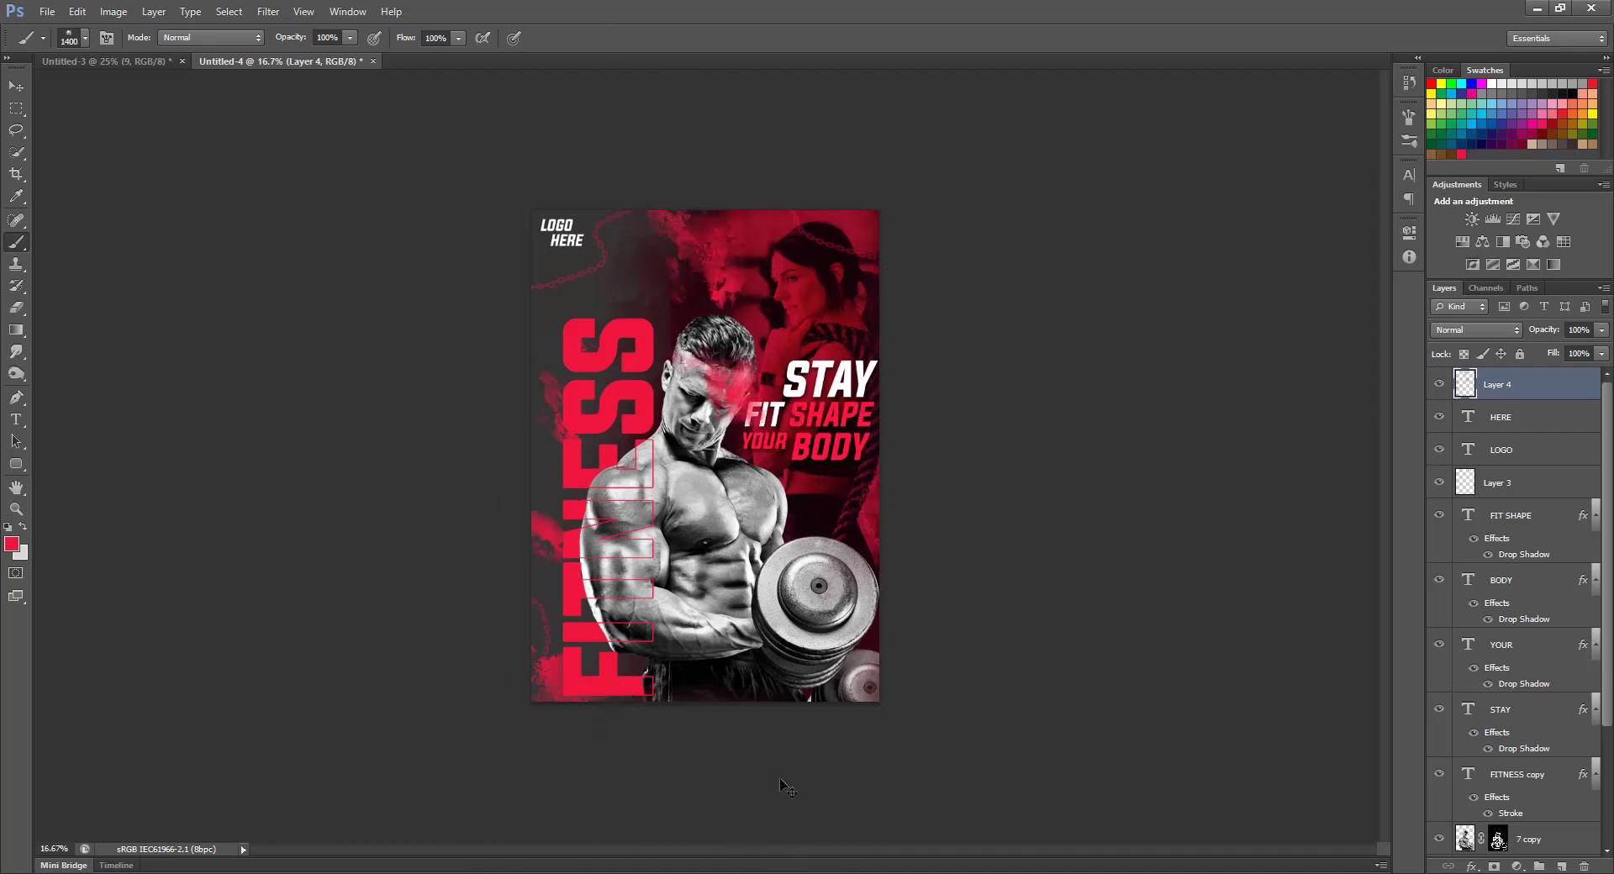
Step: Add a new layer above Layer 1, behind the FITNESS text, and stamp red splatter texture above the bodybuilder's head
scroll(1530, 750, down, 3)
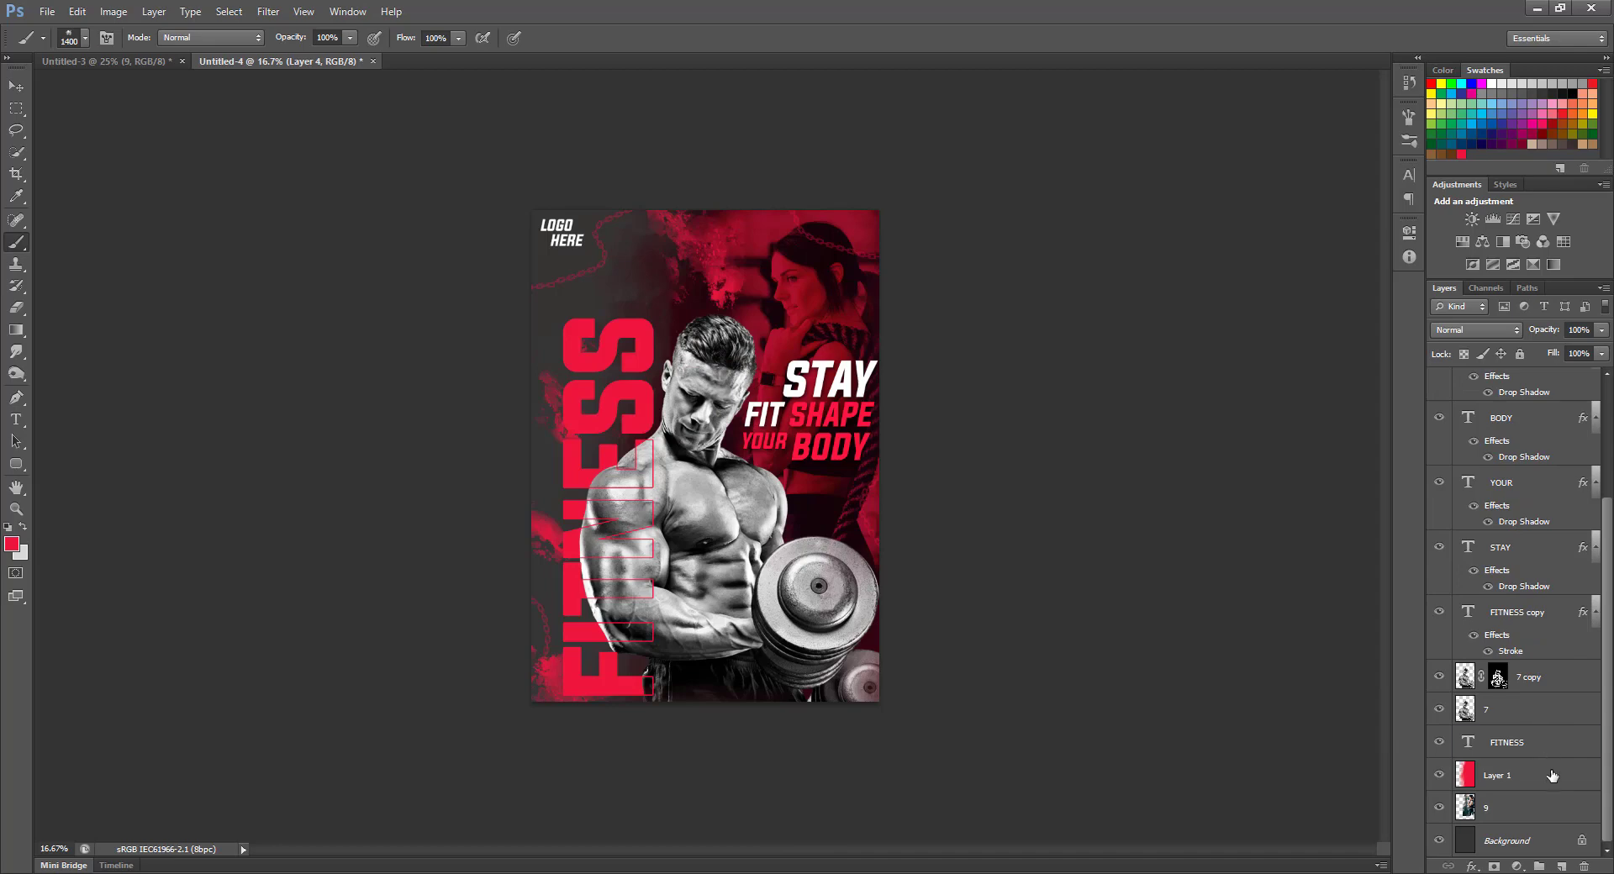
click(1552, 775)
click(1562, 867)
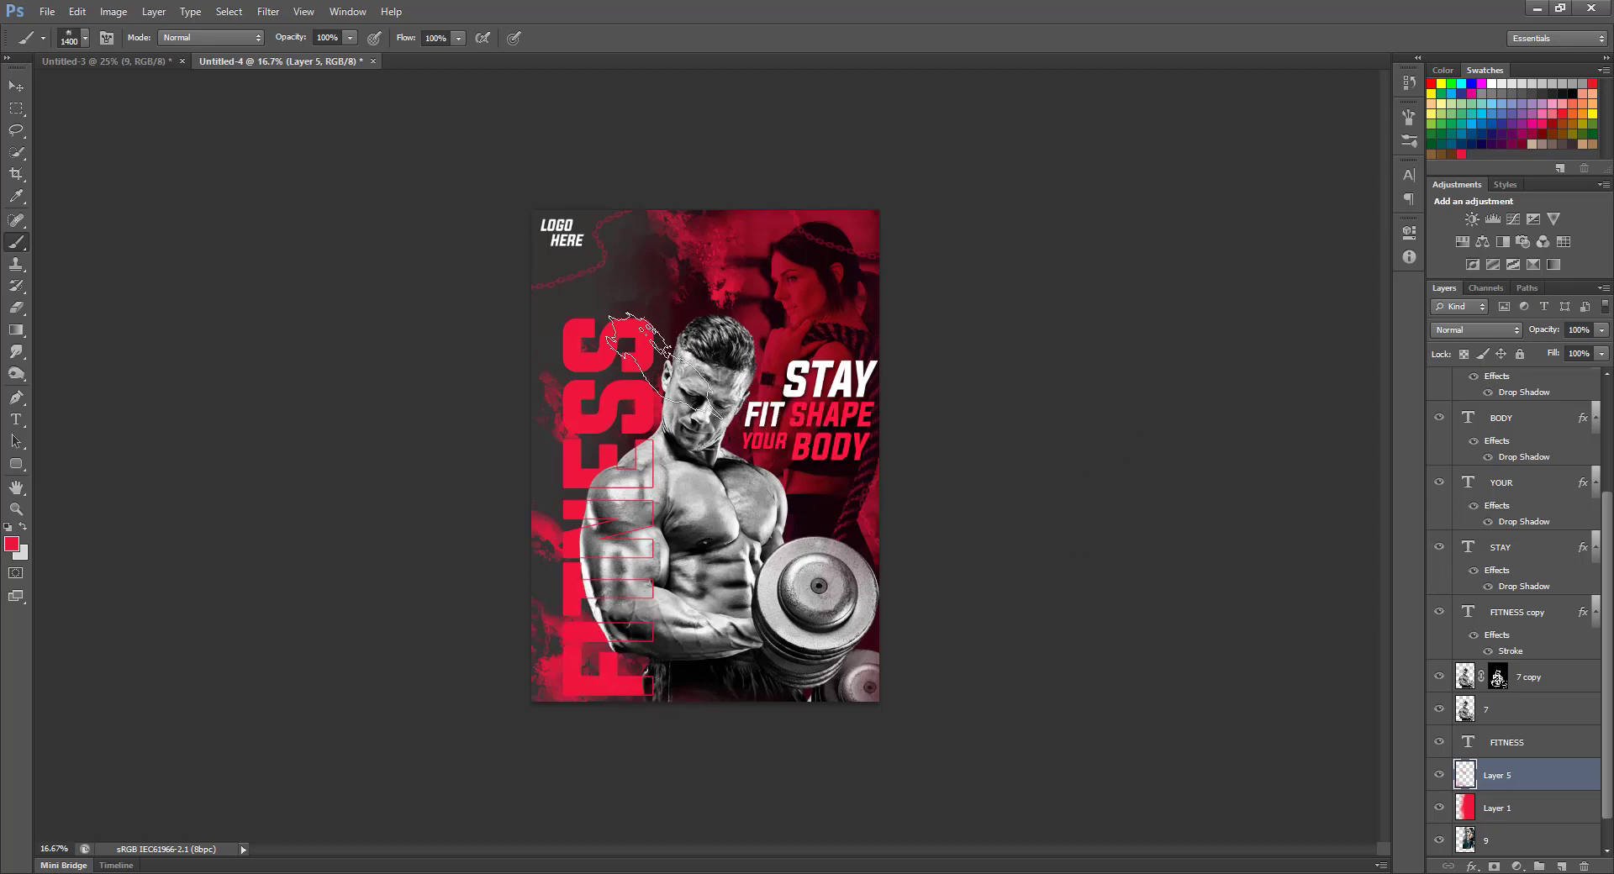
click(673, 270)
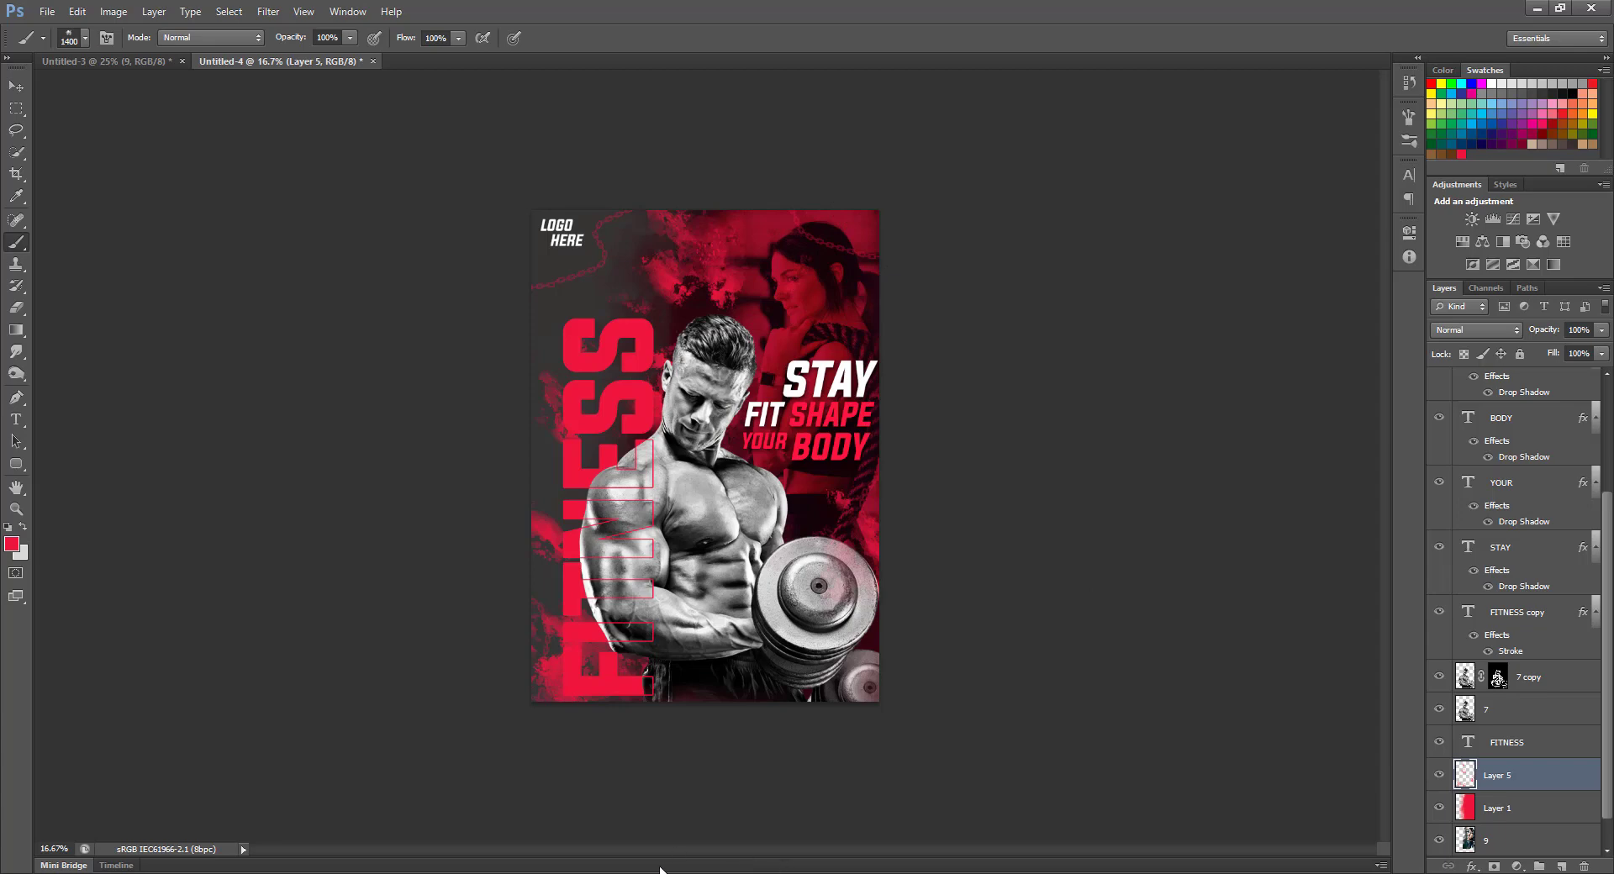
Step: Erase part of Layer 4's red splatter along the poster's left edge with the 1900 px splatter-shaped eraser
key(e)
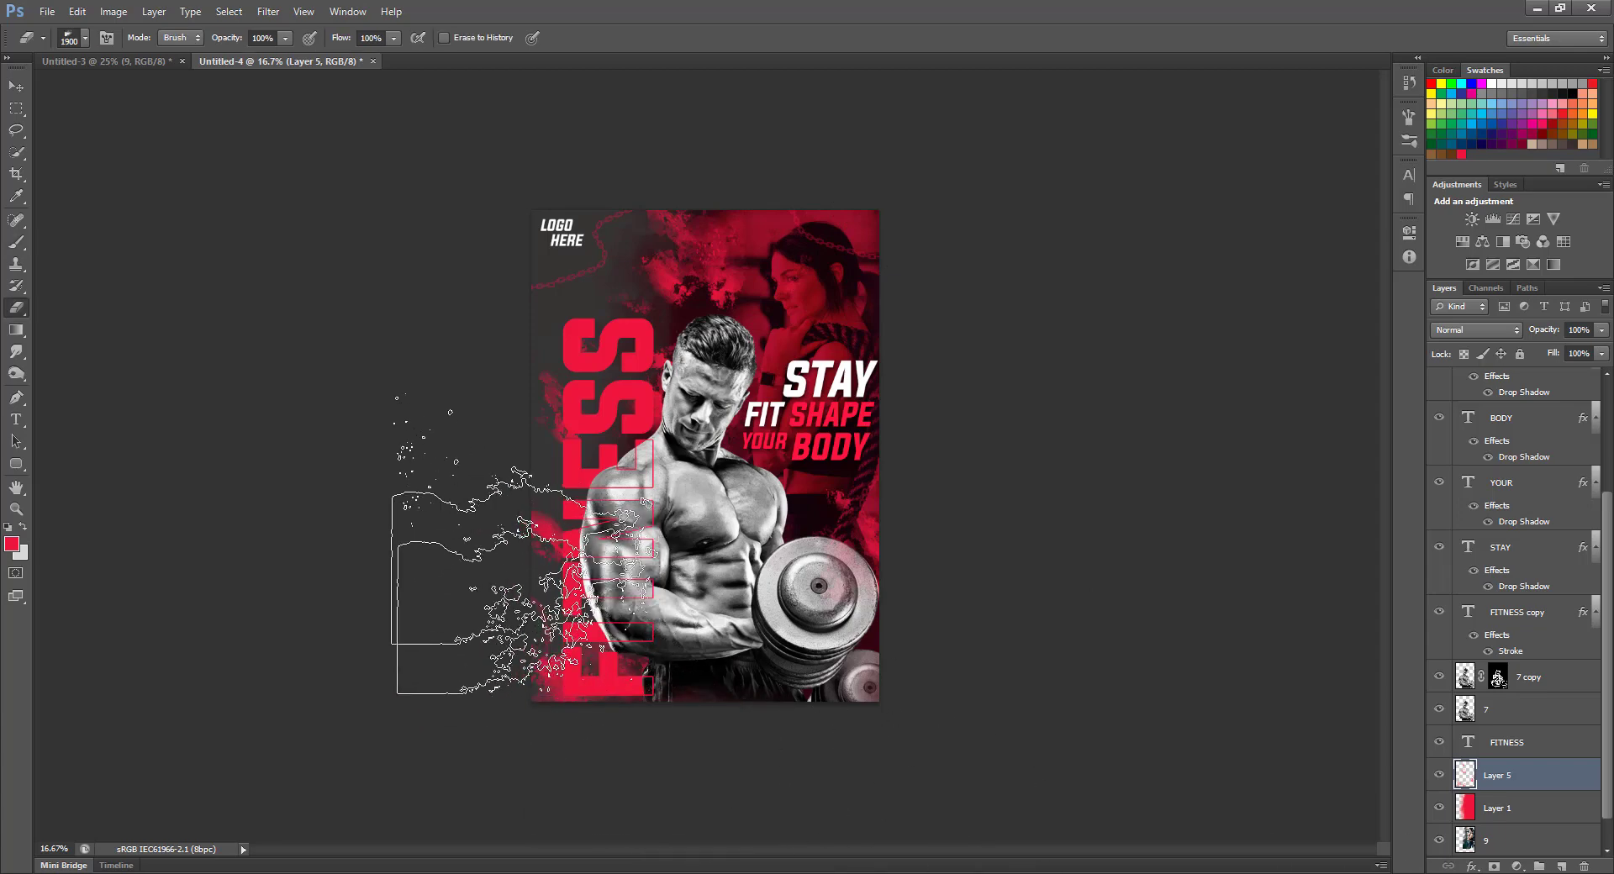
scroll(1586, 456, up, 1)
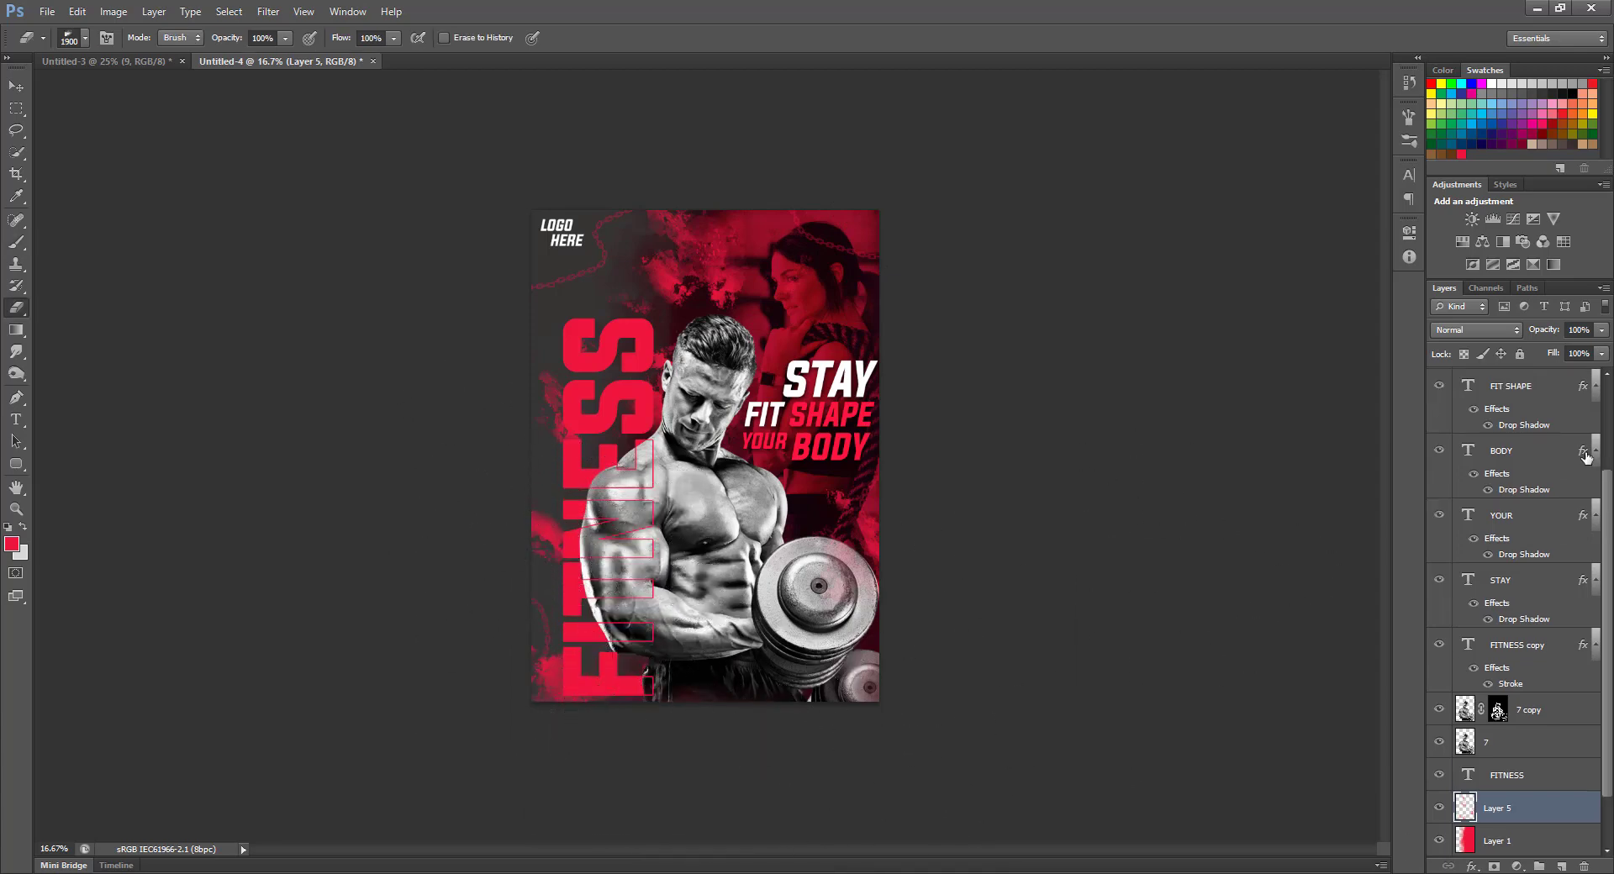
scroll(1586, 456, up, 4)
click(1496, 385)
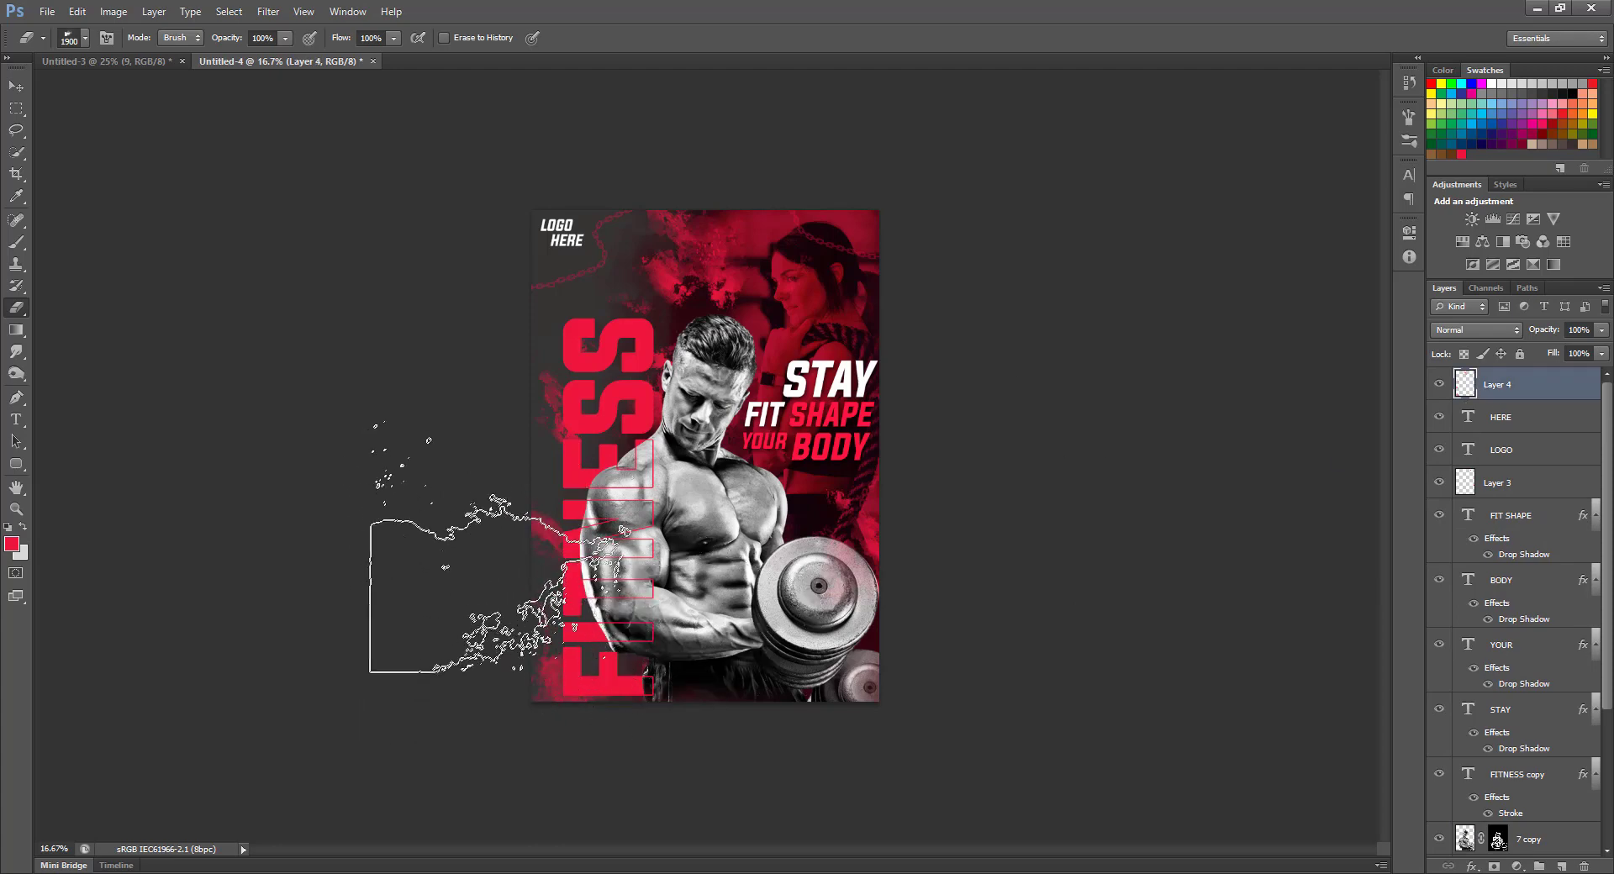
click(5, 92)
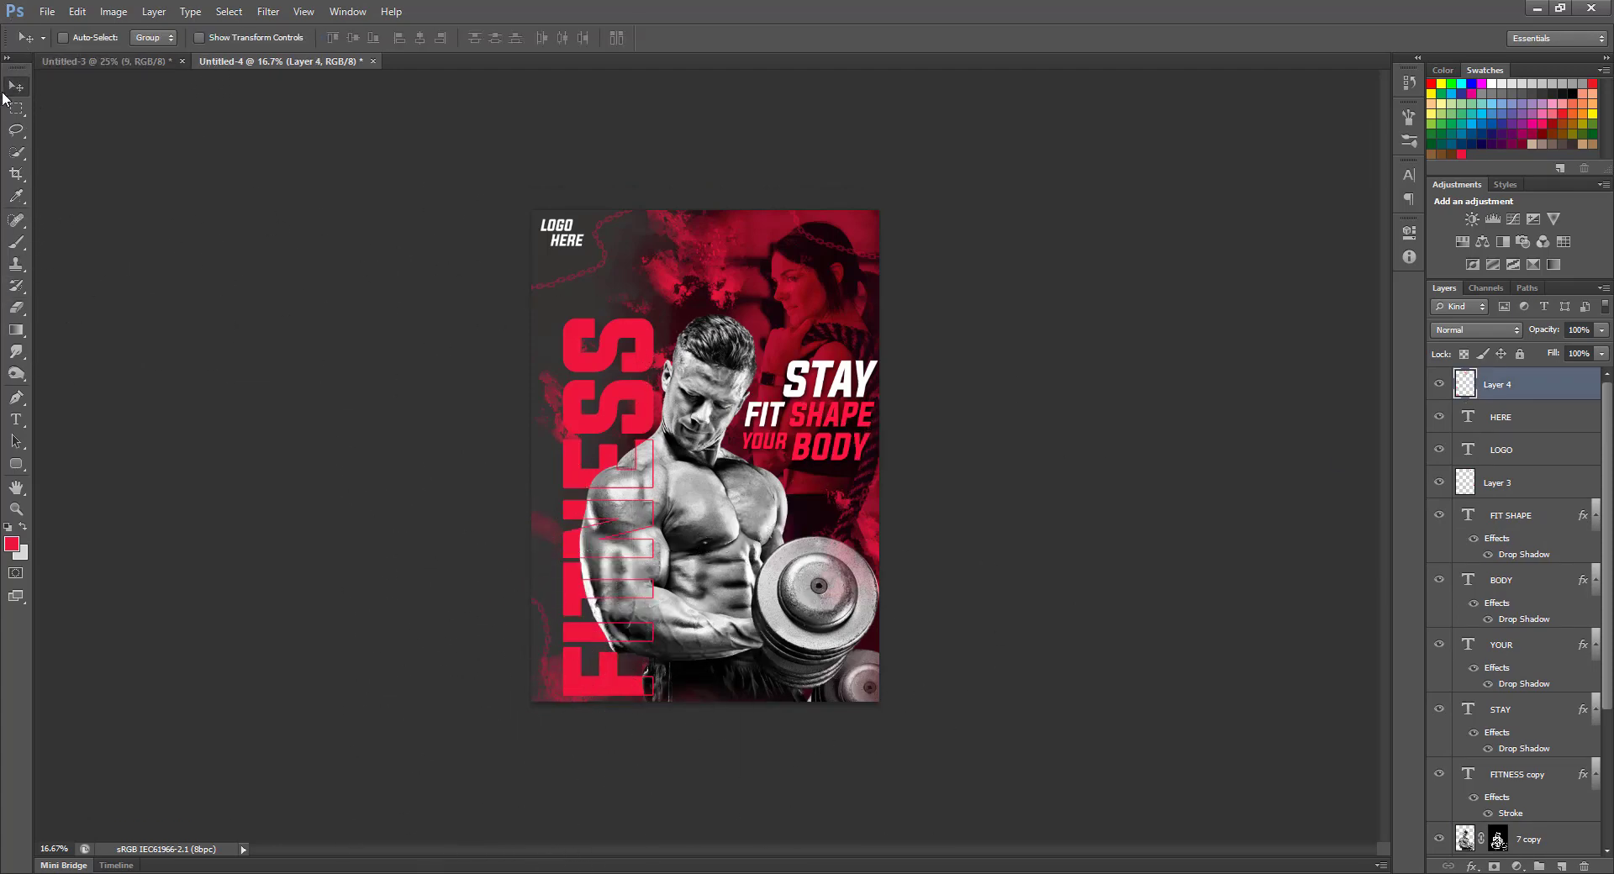
Step: Add a softened drop shadow to the FITNESS copy layer with 75% opacity, a 9° angle and 52 px distance
scroll(1551, 765, down, 2)
click(1542, 713)
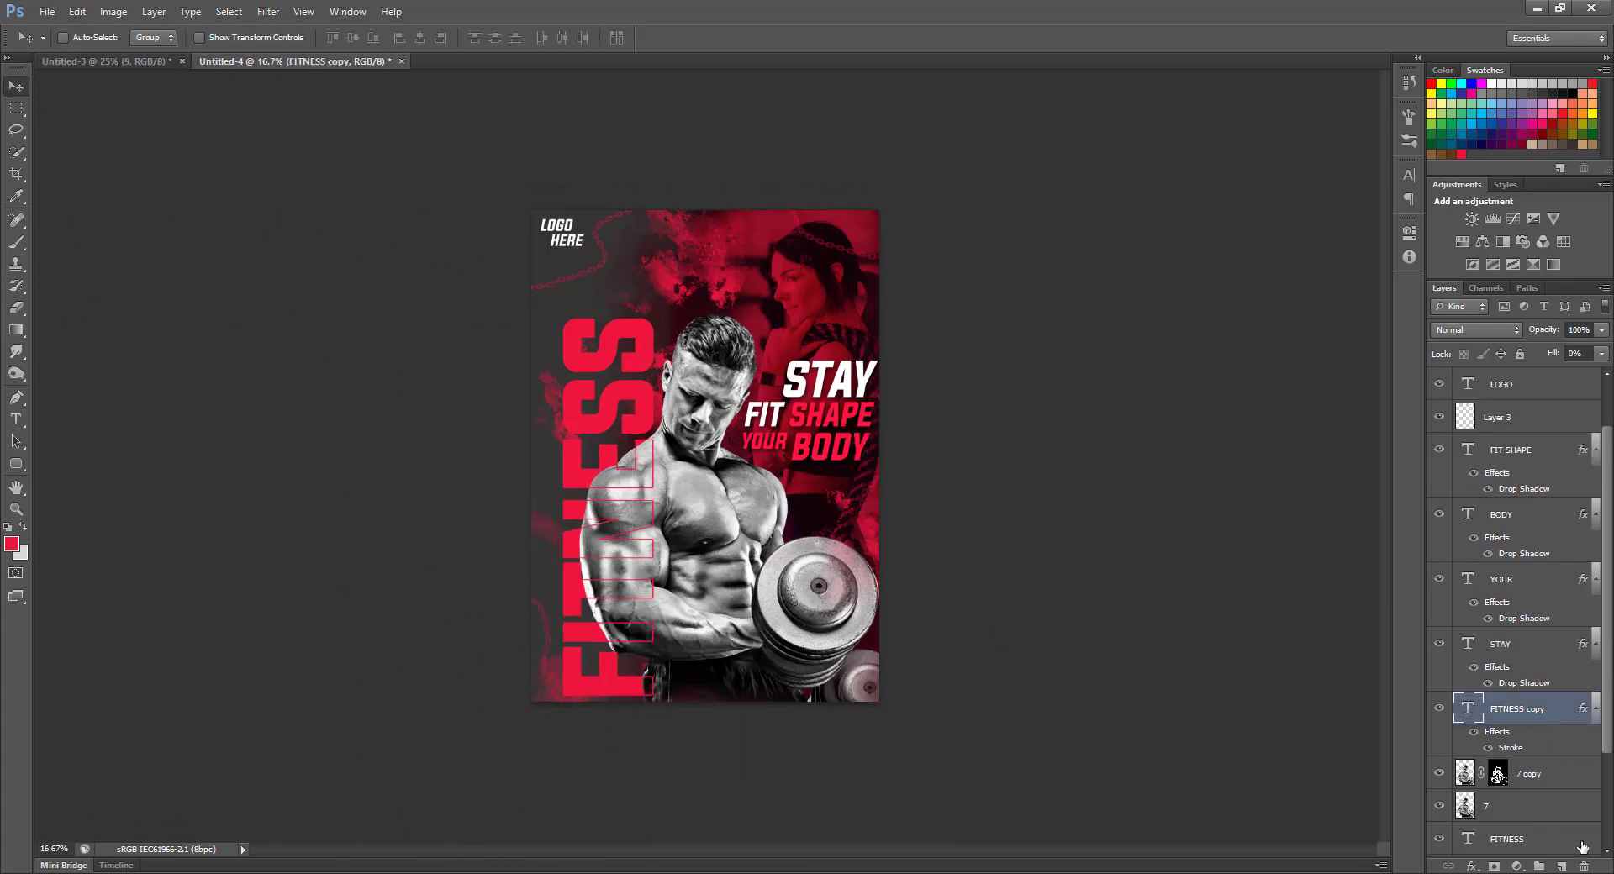
double_click(1497, 733)
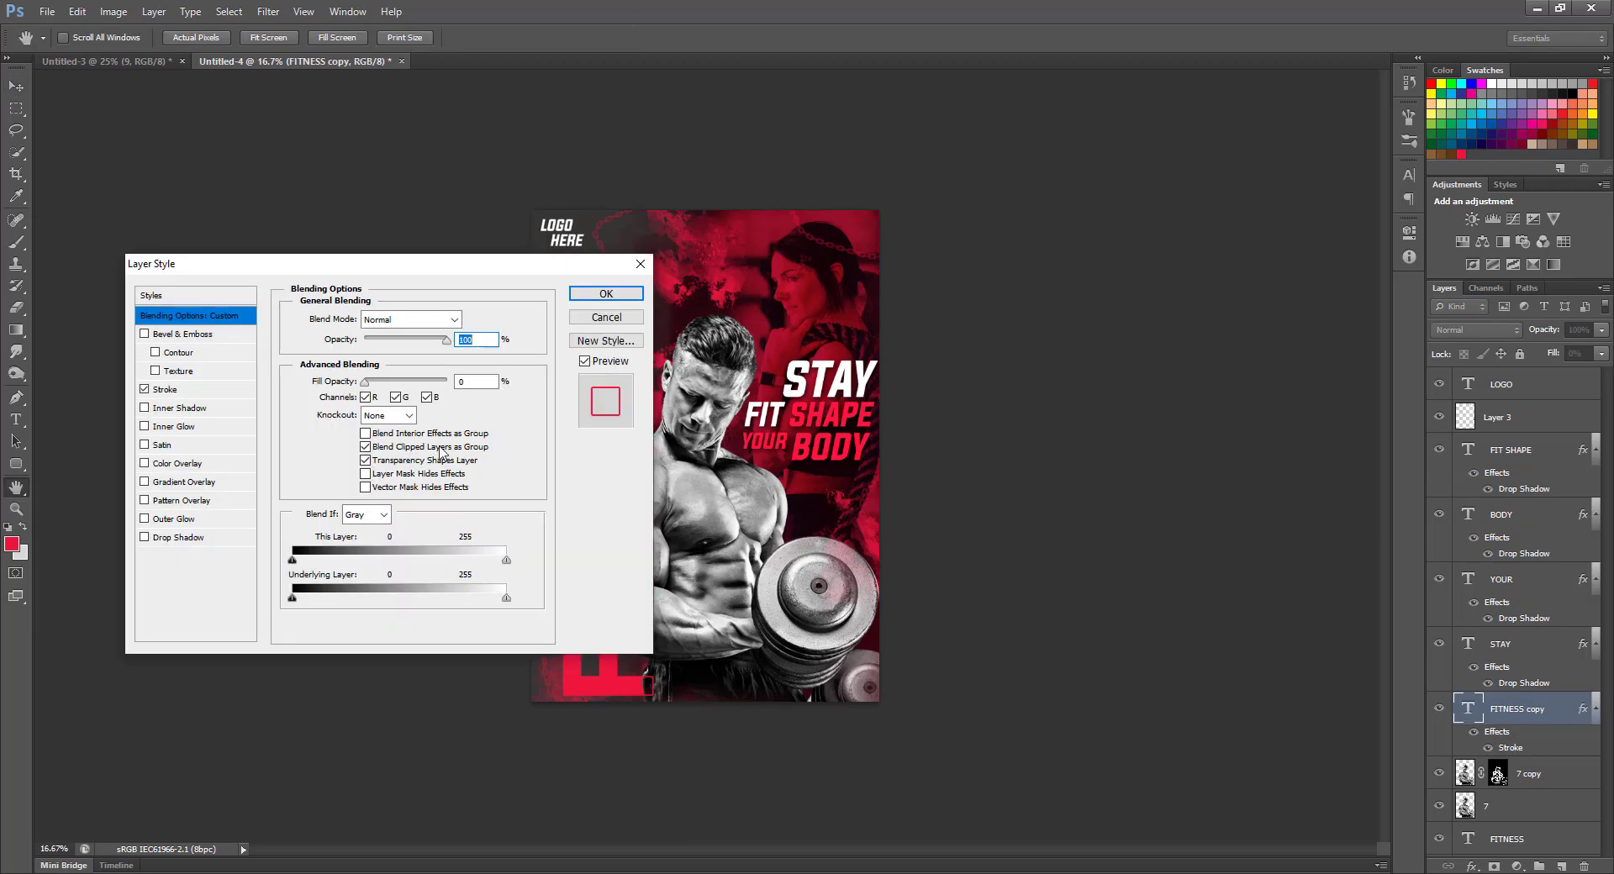
drag(554, 276, 1355, 205)
click(946, 474)
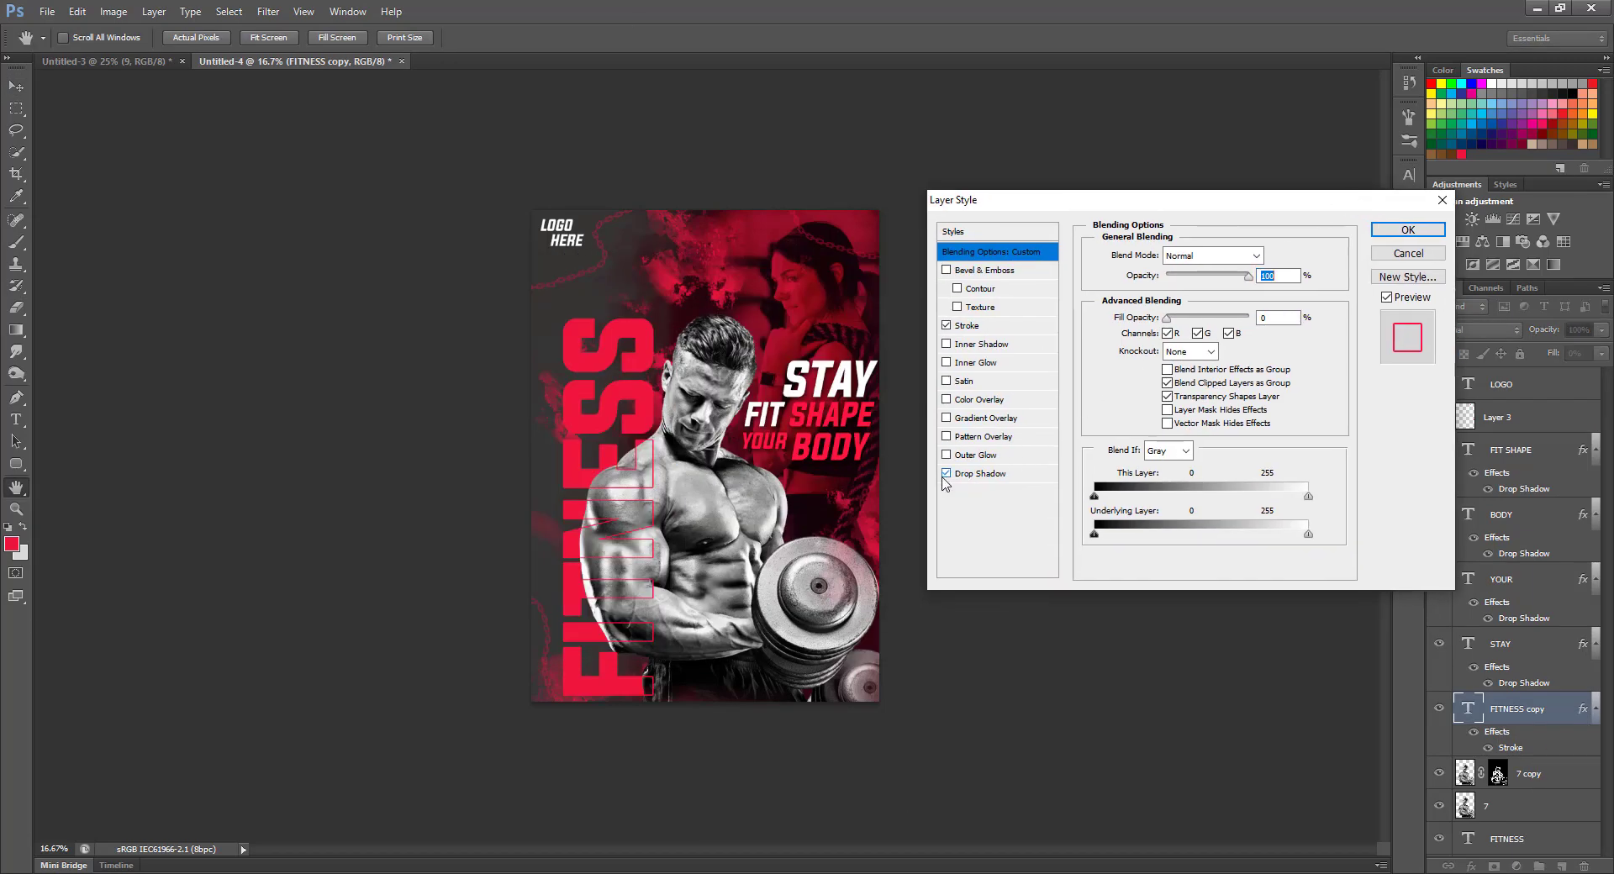
click(1004, 474)
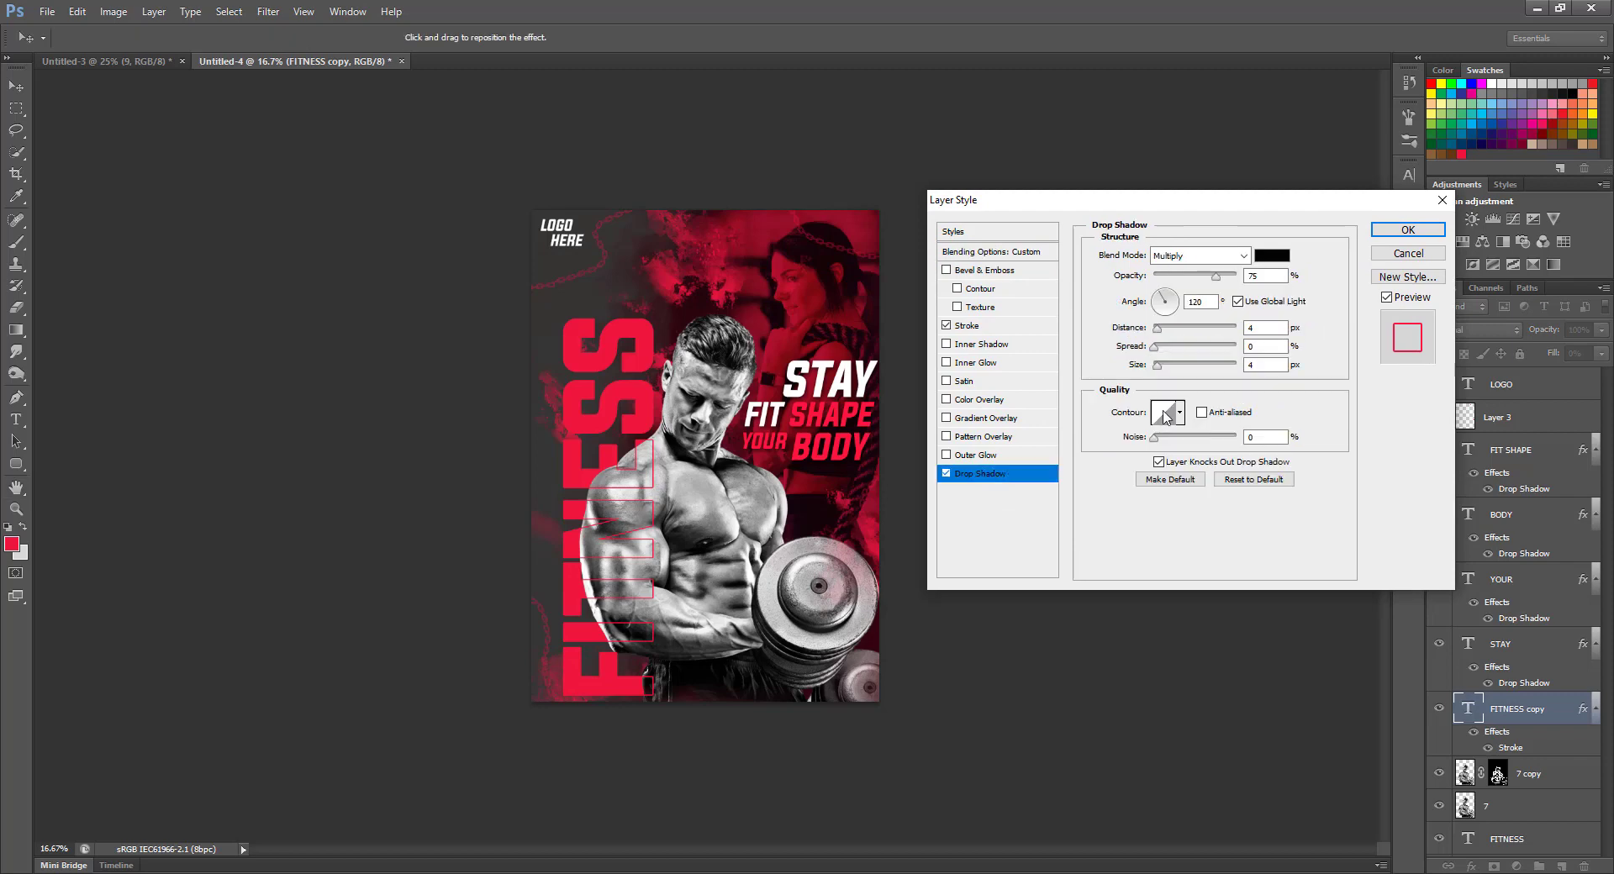
drag(740, 623, 708, 633)
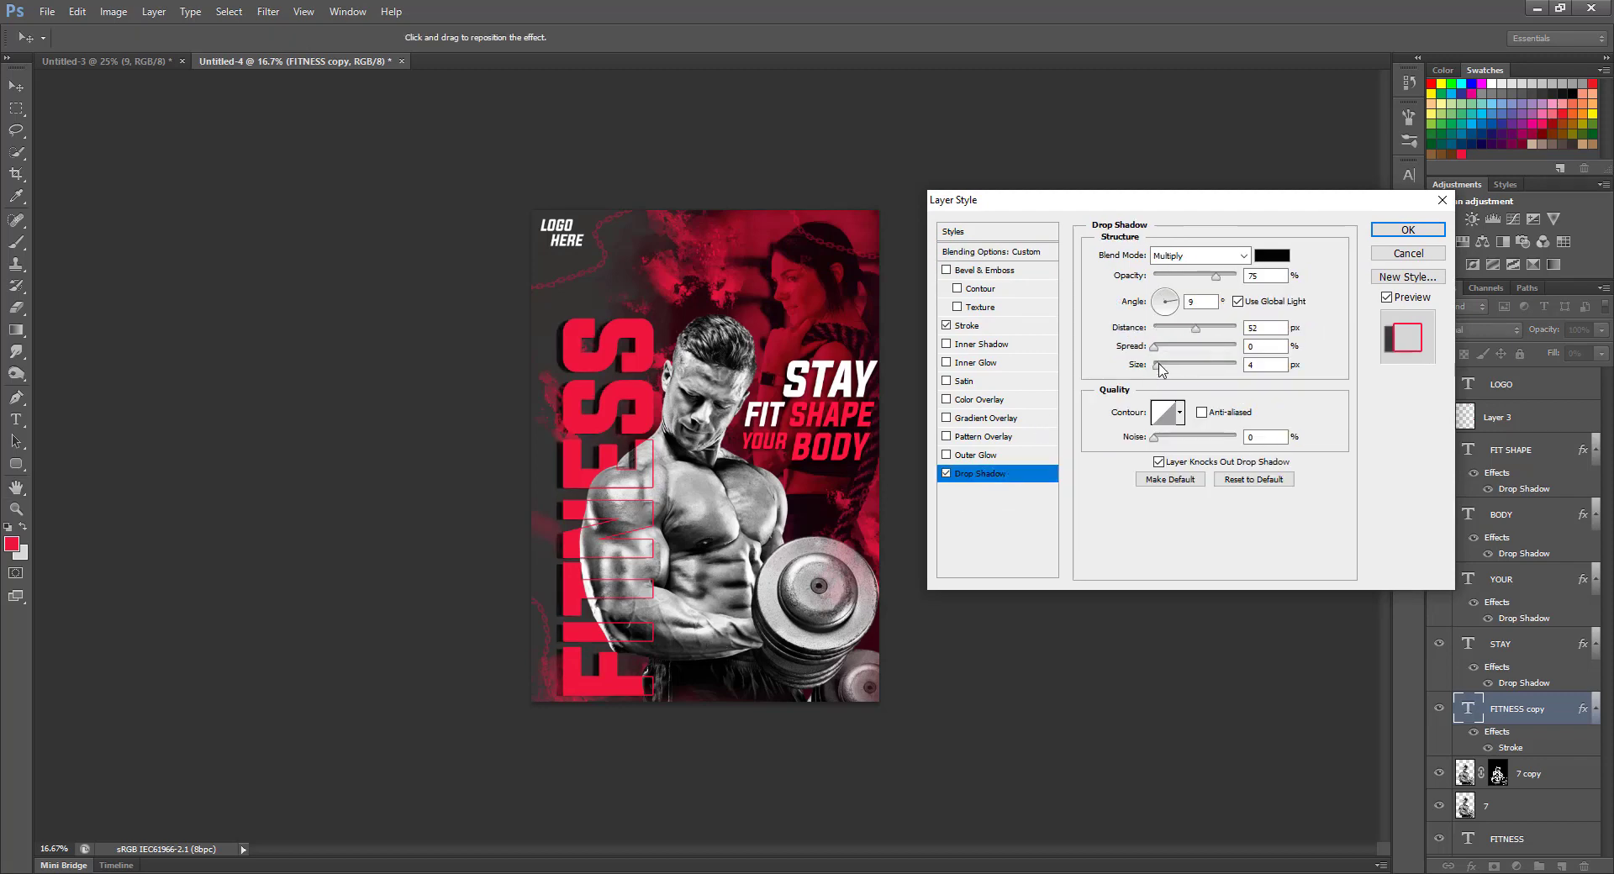
drag(1160, 369, 1176, 372)
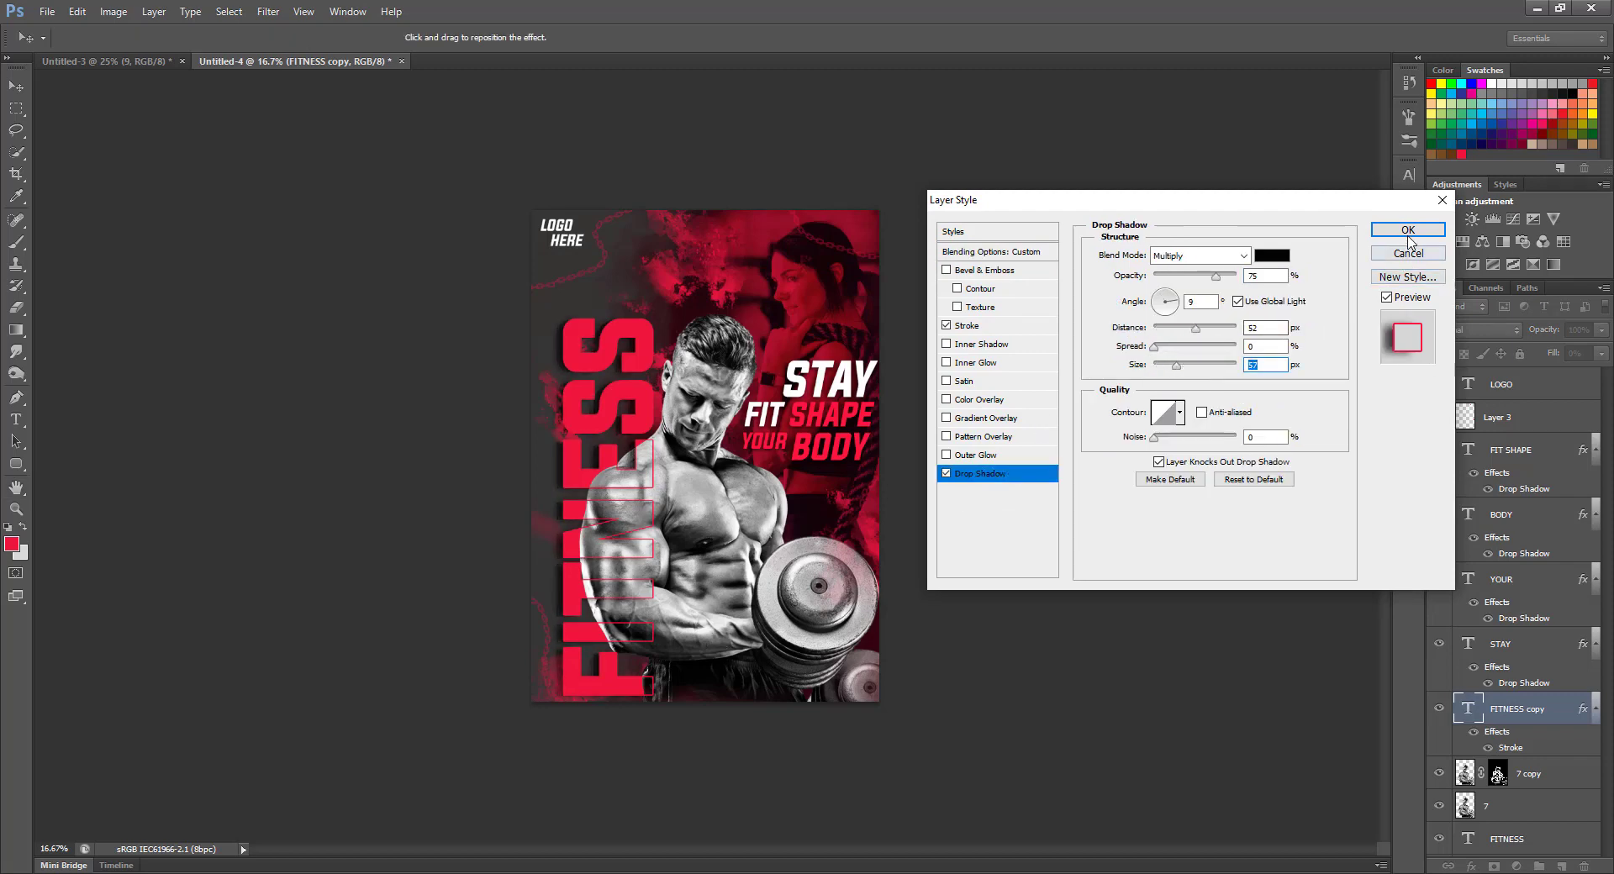
click(1409, 239)
key(ctrl+0)
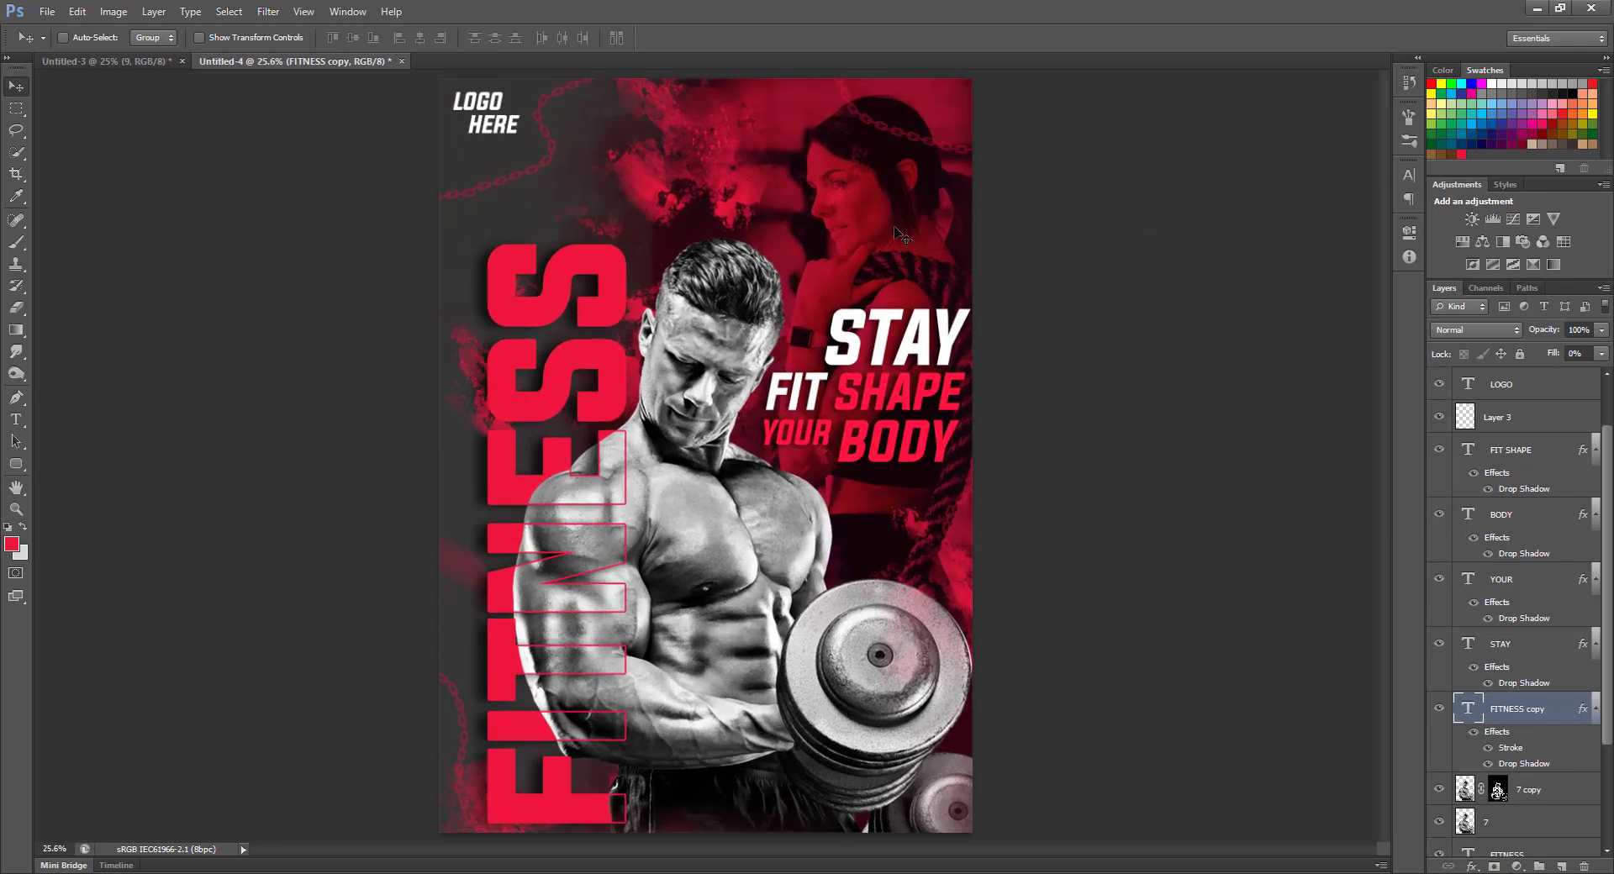